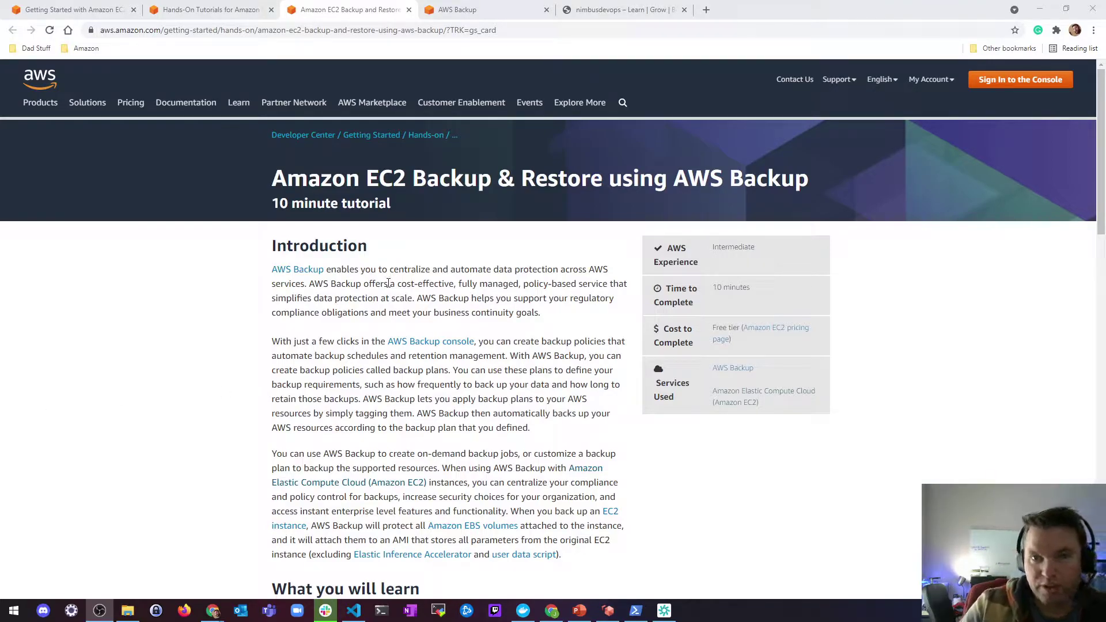
Read the introduction, learning goals and implementation prerequisites of the Amazon EC2 Backup & Restore tutorial.
{"action": "left_click_drag", "start_coordinate": [355, 269], "coordinate": [516, 316]}
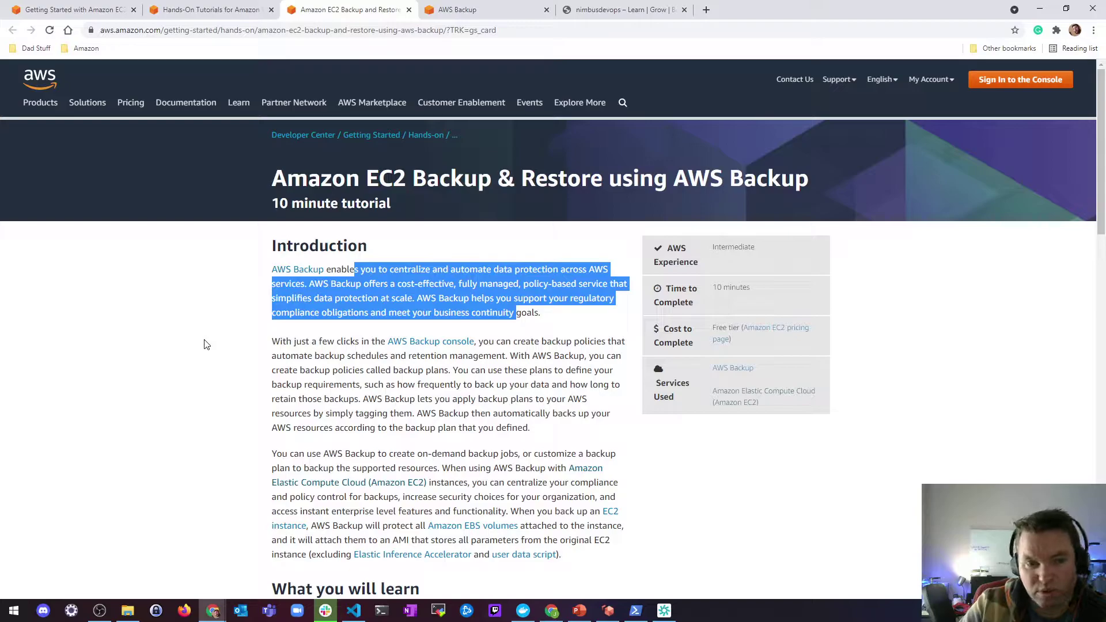
{"action": "left_click", "coordinate": [309, 313]}
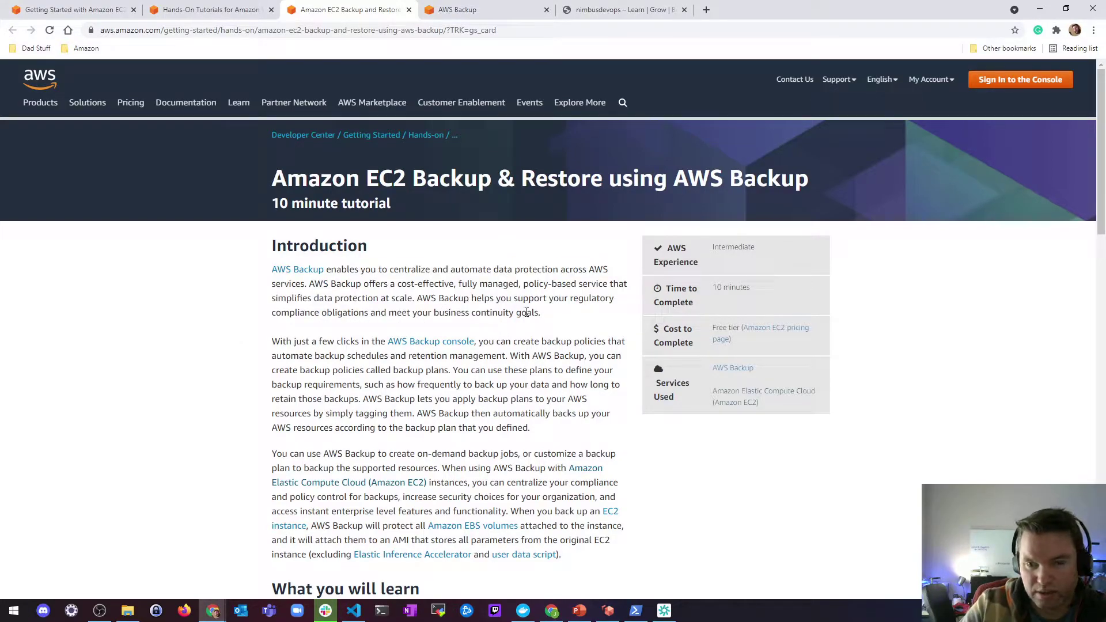
{"action": "left_click_drag", "start_coordinate": [538, 314], "coordinate": [323, 312]}
{"action": "left_click", "coordinate": [427, 315]}
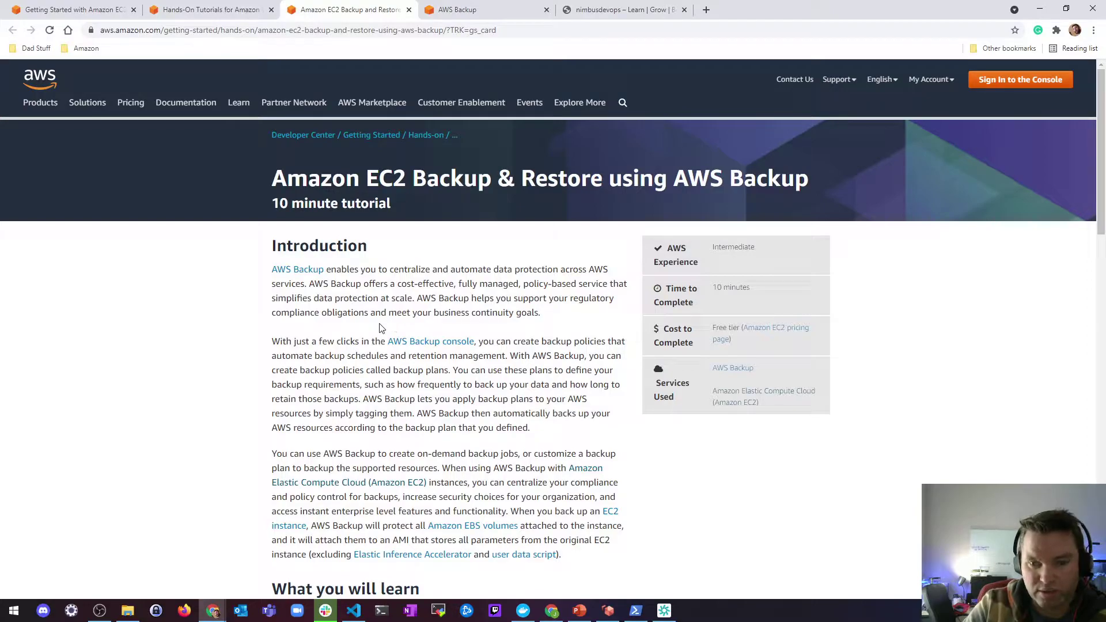
{"action": "scroll", "coordinate": [277, 318], "scroll_direction": "down", "scroll_amount": 2}
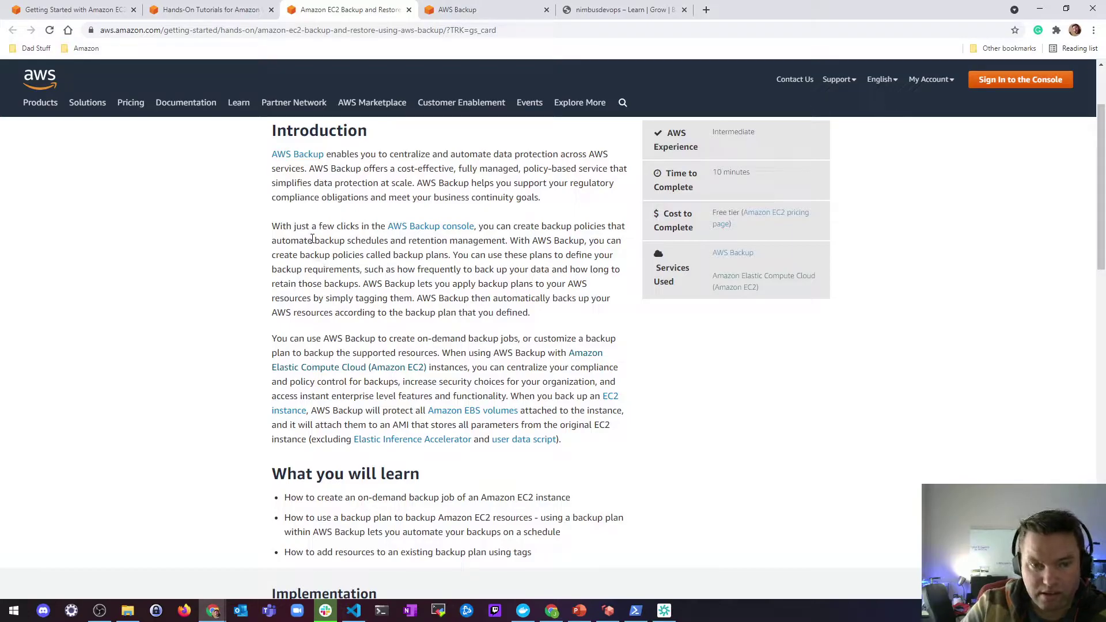
{"action": "scroll", "coordinate": [314, 239], "scroll_direction": "up", "scroll_amount": 2}
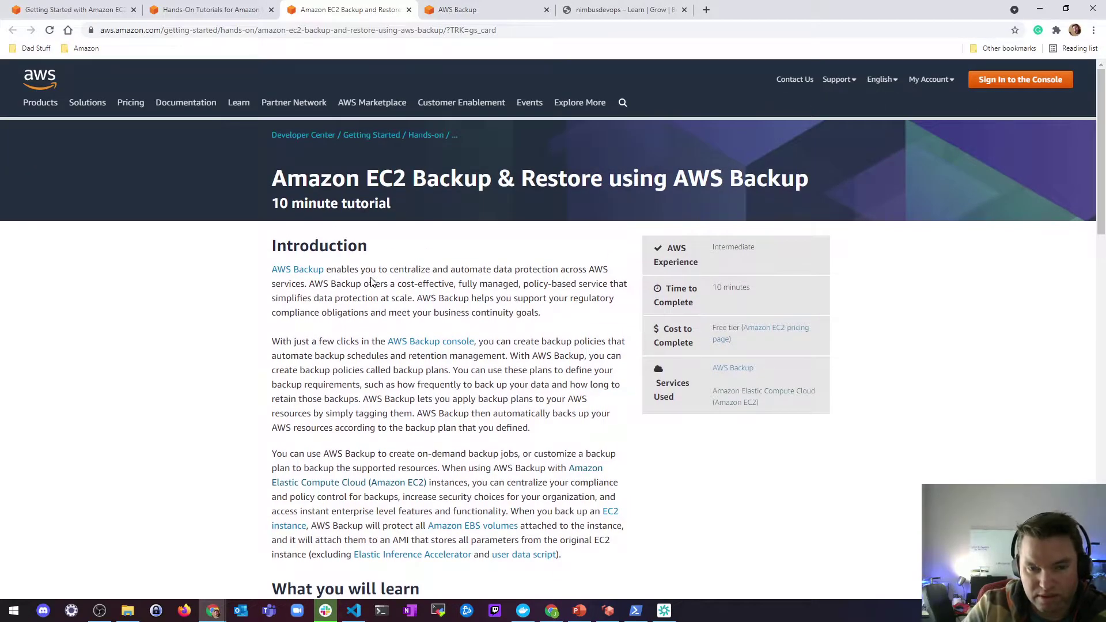
{"action": "scroll", "coordinate": [370, 282], "scroll_direction": "down", "scroll_amount": 3}
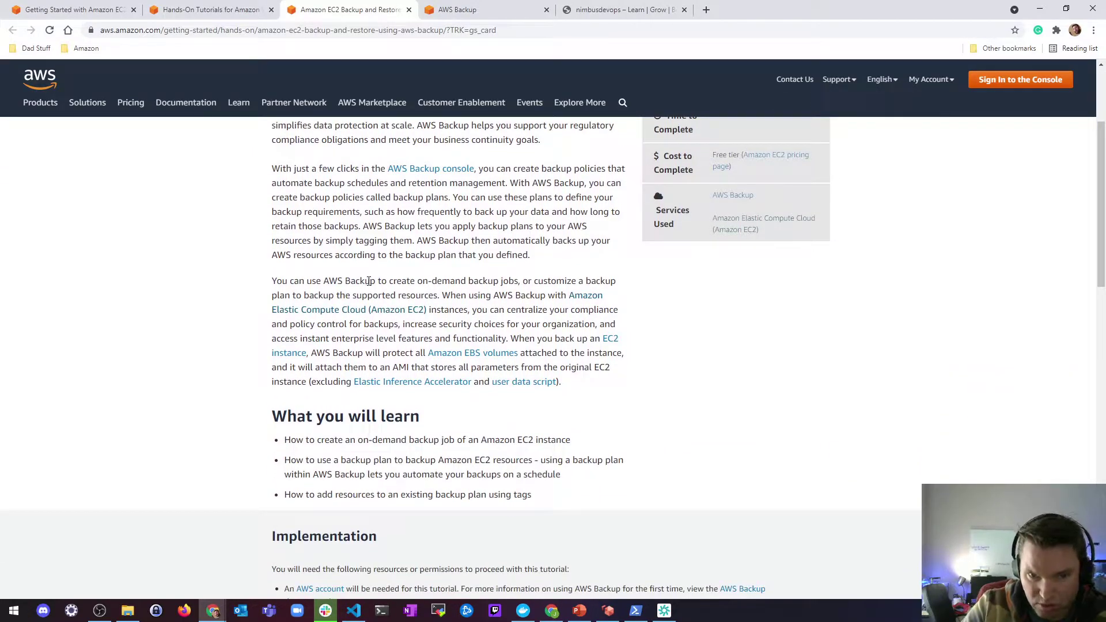
{"action": "scroll", "coordinate": [367, 279], "scroll_direction": "down", "scroll_amount": 1}
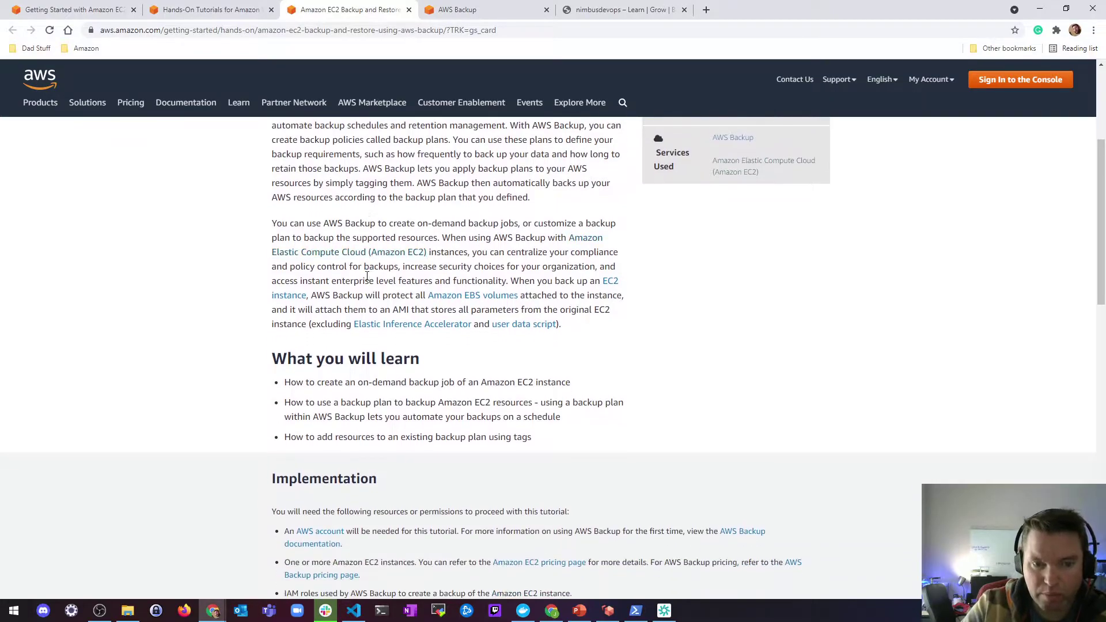
{"action": "left_click_drag", "start_coordinate": [310, 382], "coordinate": [502, 398]}
{"action": "left_click_drag", "start_coordinate": [333, 402], "coordinate": [477, 401]}
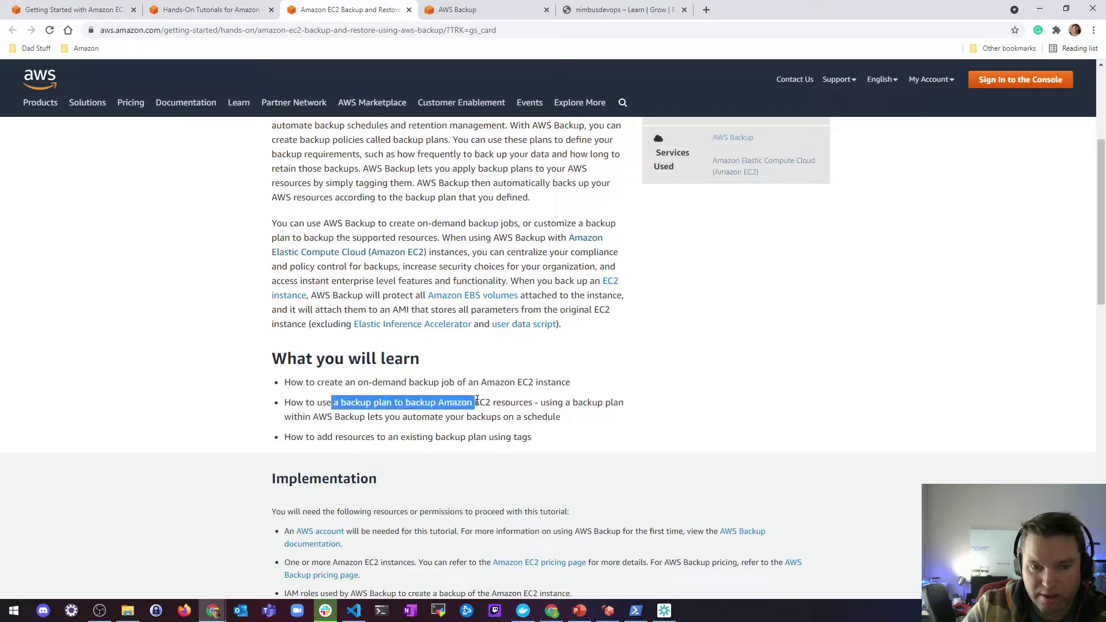
{"action": "left_click", "coordinate": [466, 408]}
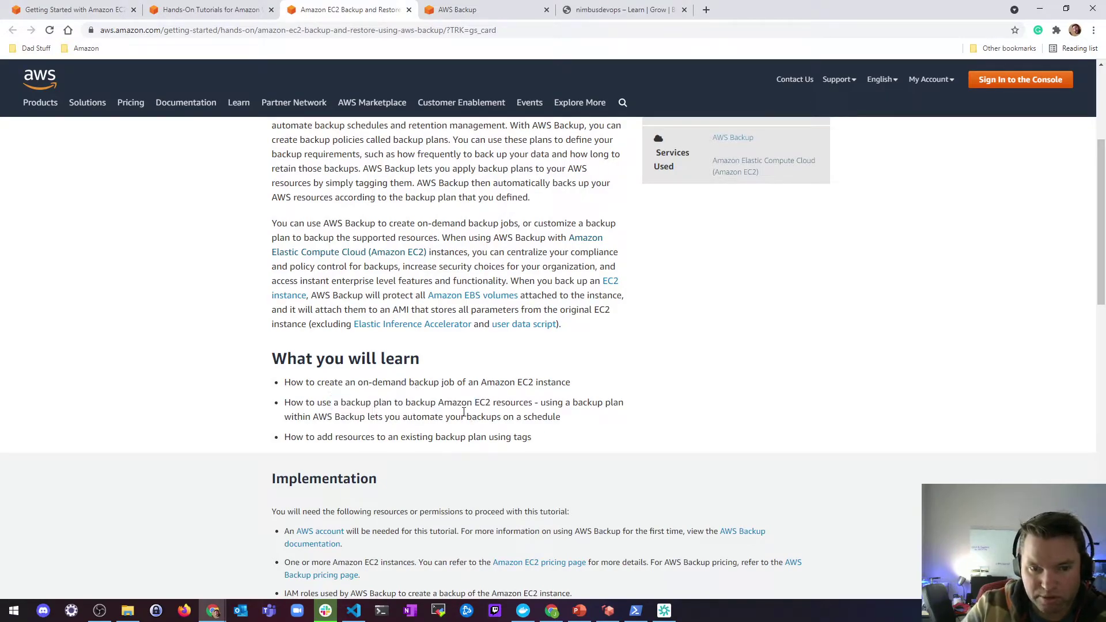
{"action": "scroll", "coordinate": [439, 398], "scroll_direction": "down", "scroll_amount": 6}
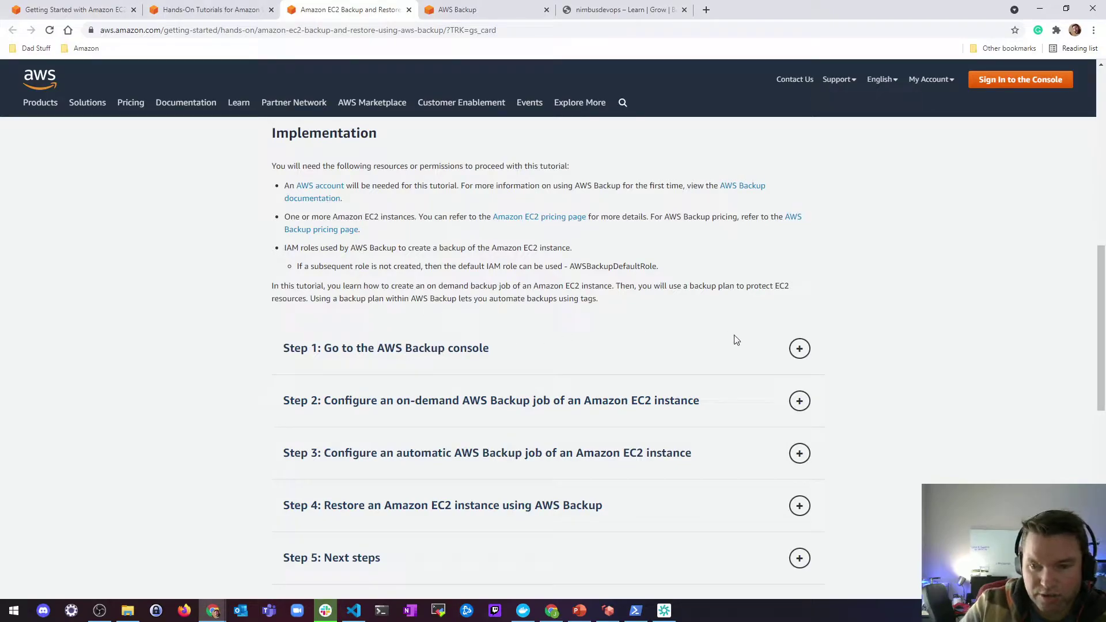
Expand Step 1 and Step 2 of the tutorial and check that the AWS Backup console is open.
{"action": "left_click", "coordinate": [799, 349]}
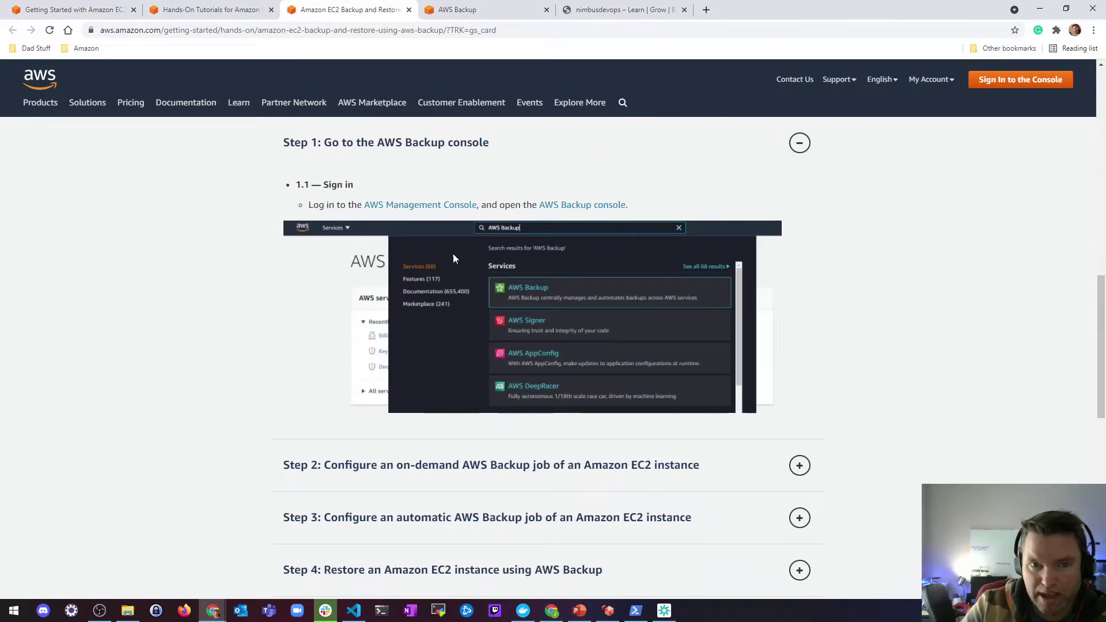
{"action": "left_click", "coordinate": [458, 9]}
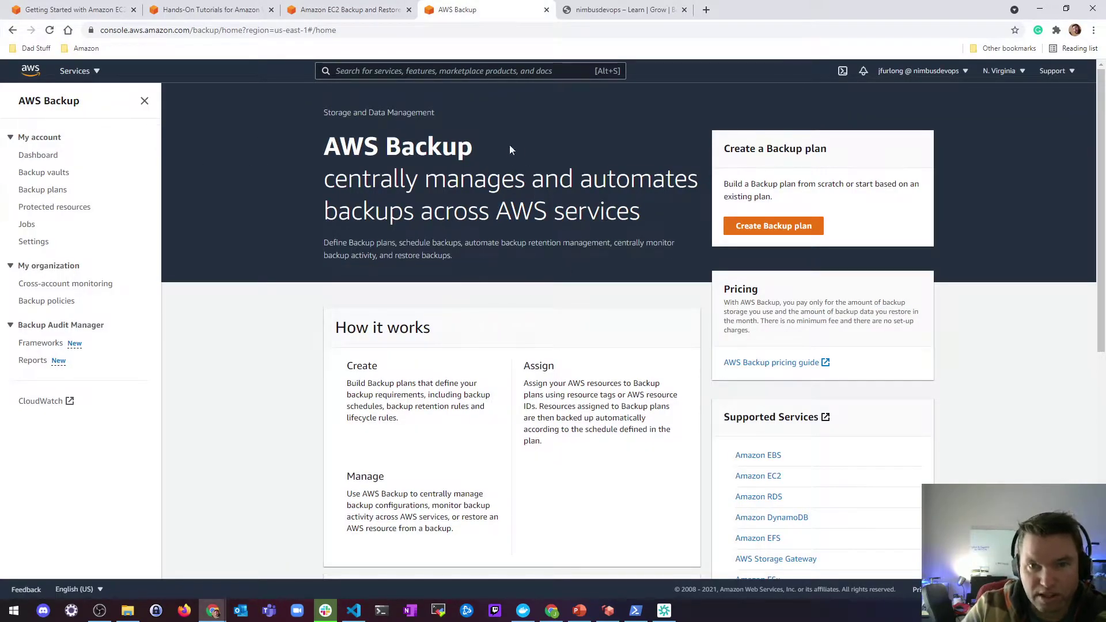
{"action": "left_click", "coordinate": [346, 9]}
{"action": "scroll", "coordinate": [547, 253], "scroll_direction": "down", "scroll_amount": 3}
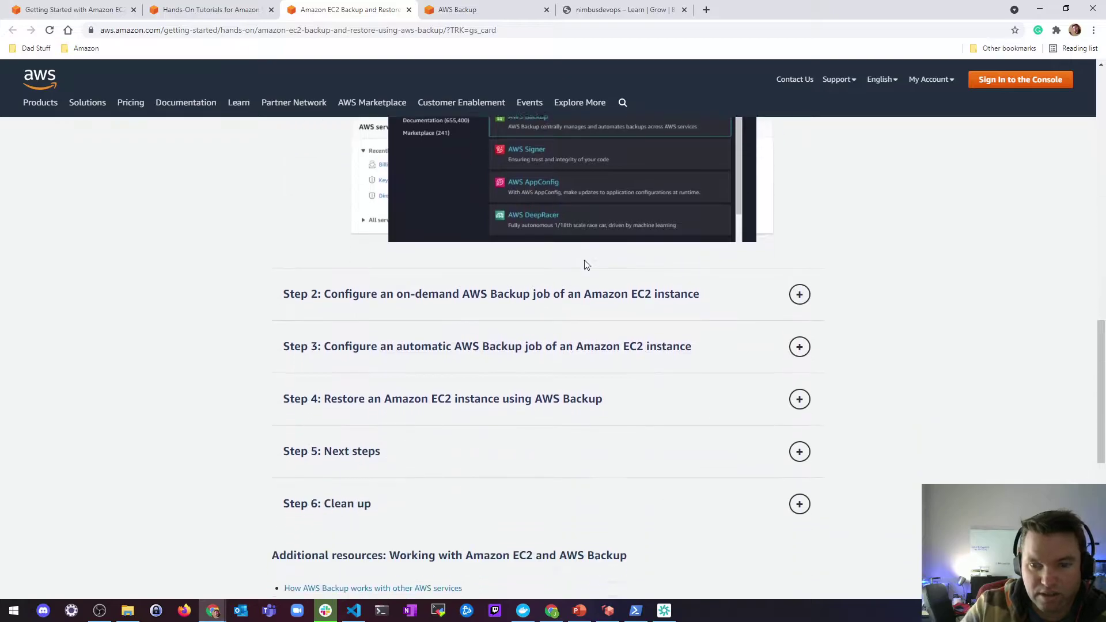
{"action": "left_click", "coordinate": [799, 292]}
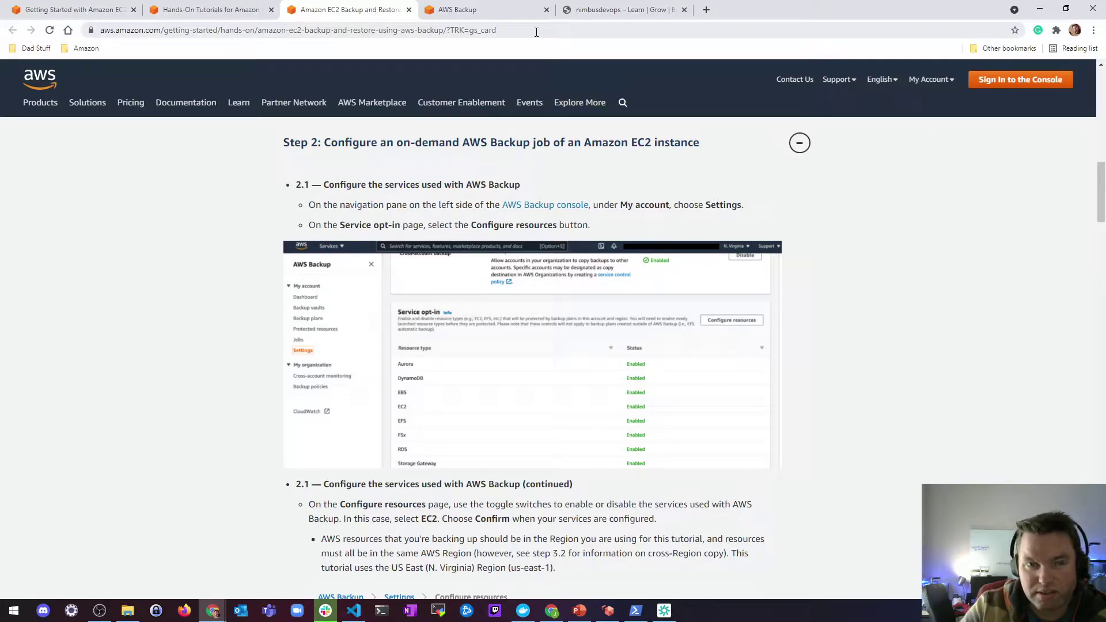
Open a second copy of the AWS Backup console page in a new browser tab placed beside the original.
{"action": "left_click", "coordinate": [460, 12]}
{"action": "left_click", "coordinate": [334, 33]}
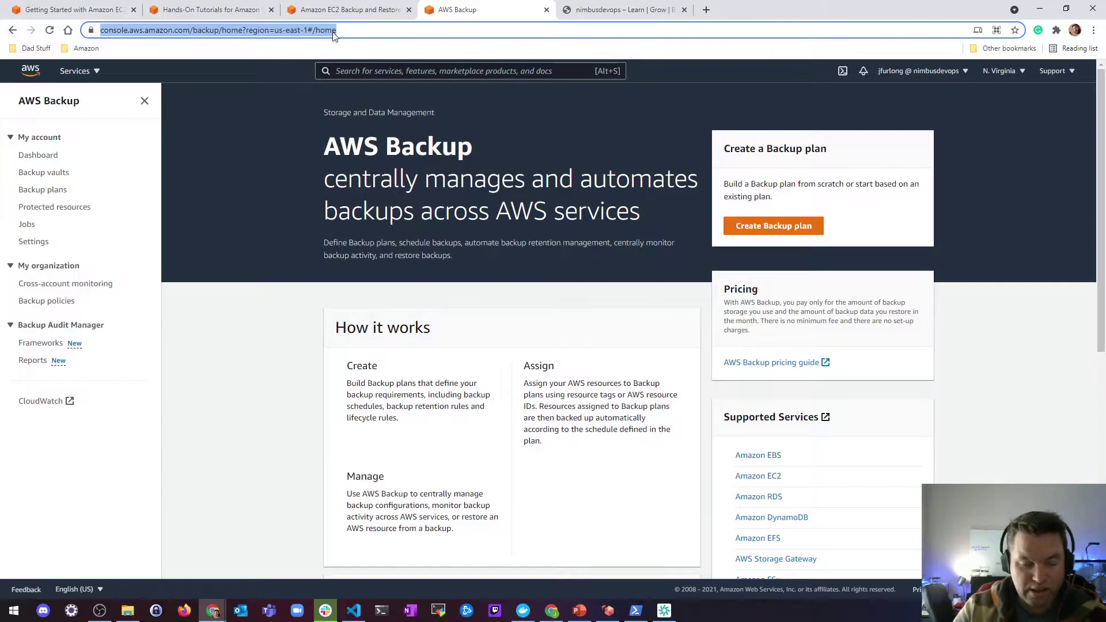
{"action": "key", "text": "ctrl+c"}
{"action": "key", "text": "ctrl+t"}
{"action": "key", "text": "ctrl+v"}
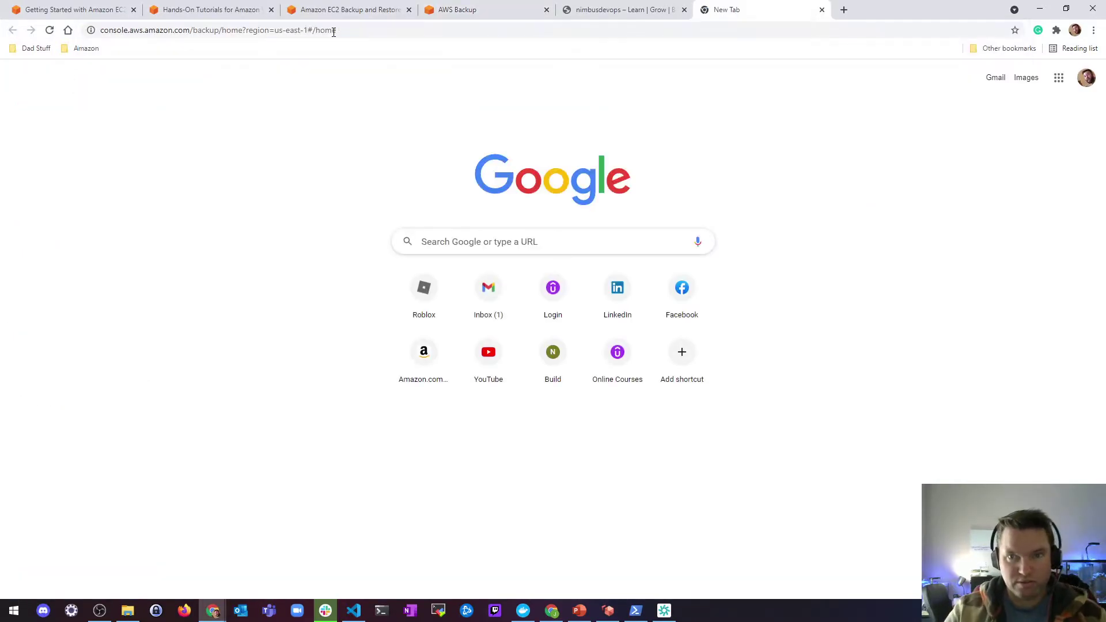
{"action": "left_click_drag", "start_coordinate": [730, 4], "coordinate": [589, 7]}
{"action": "key", "text": "Return"}
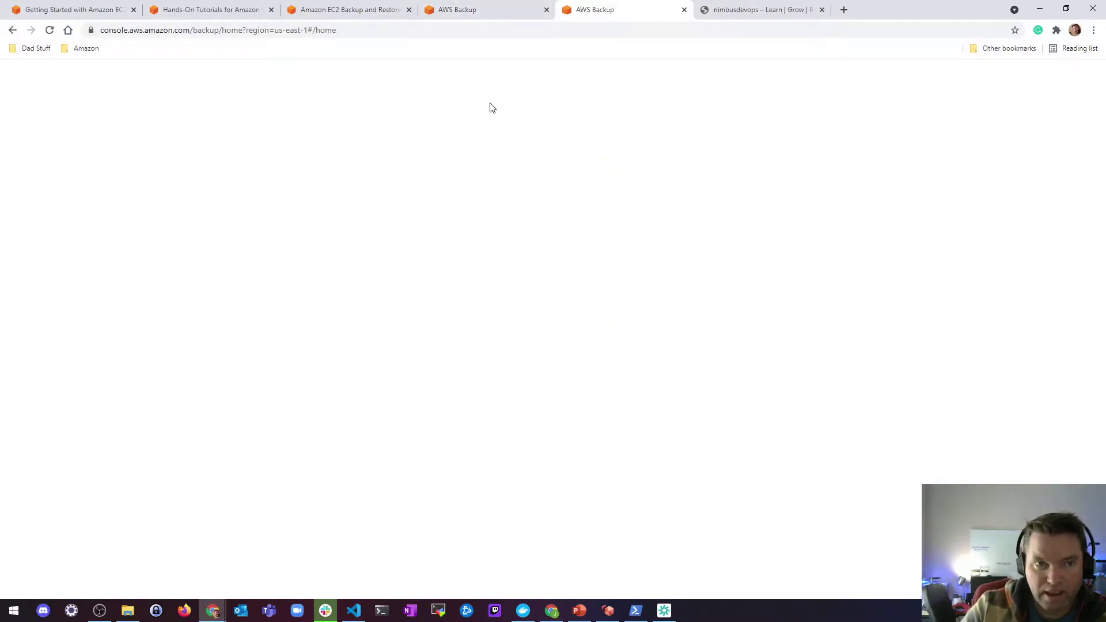
Search the AWS services for ec2 in the new console tab, open the EC2 instances list and dismiss the welcome message.
{"action": "left_click", "coordinate": [320, 65]}
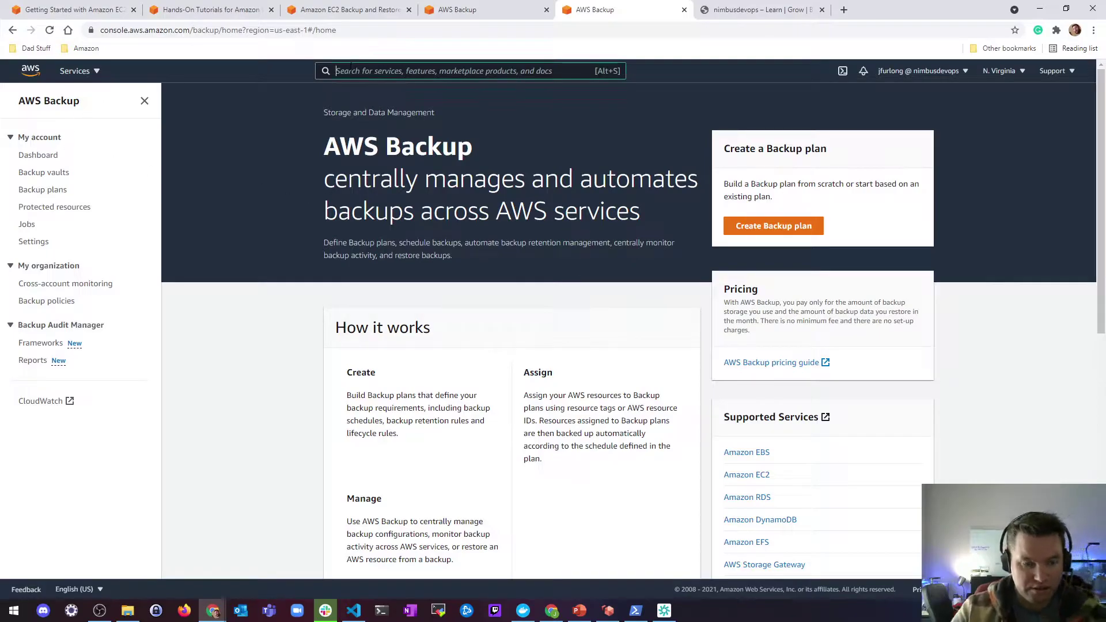
{"action": "type", "text": "ec2"}
{"action": "key", "text": "Return"}
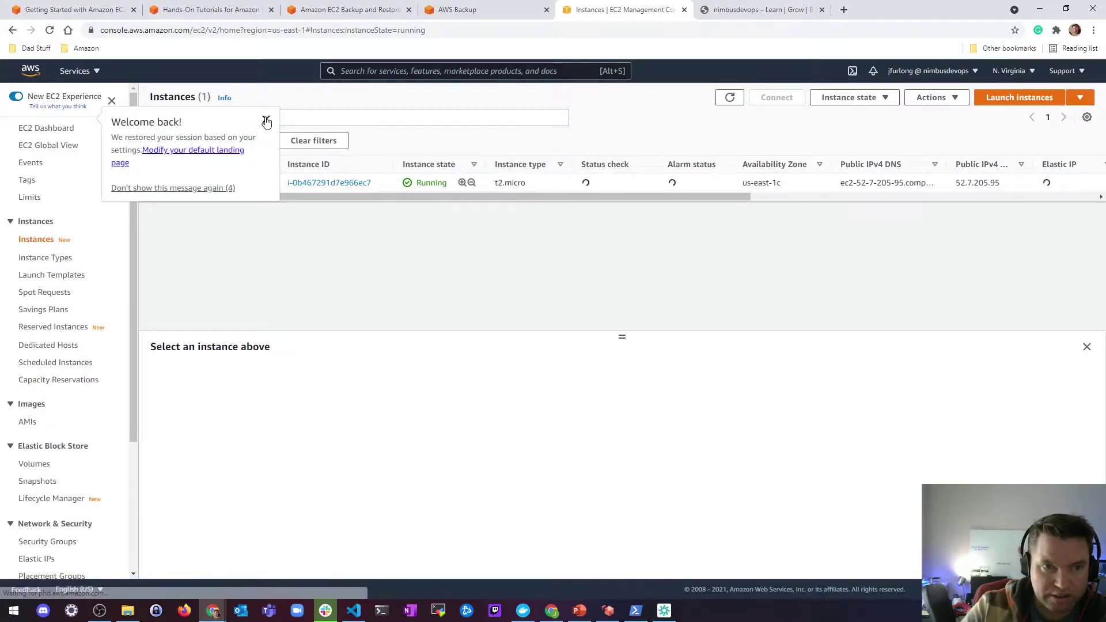
{"action": "left_click", "coordinate": [267, 121]}
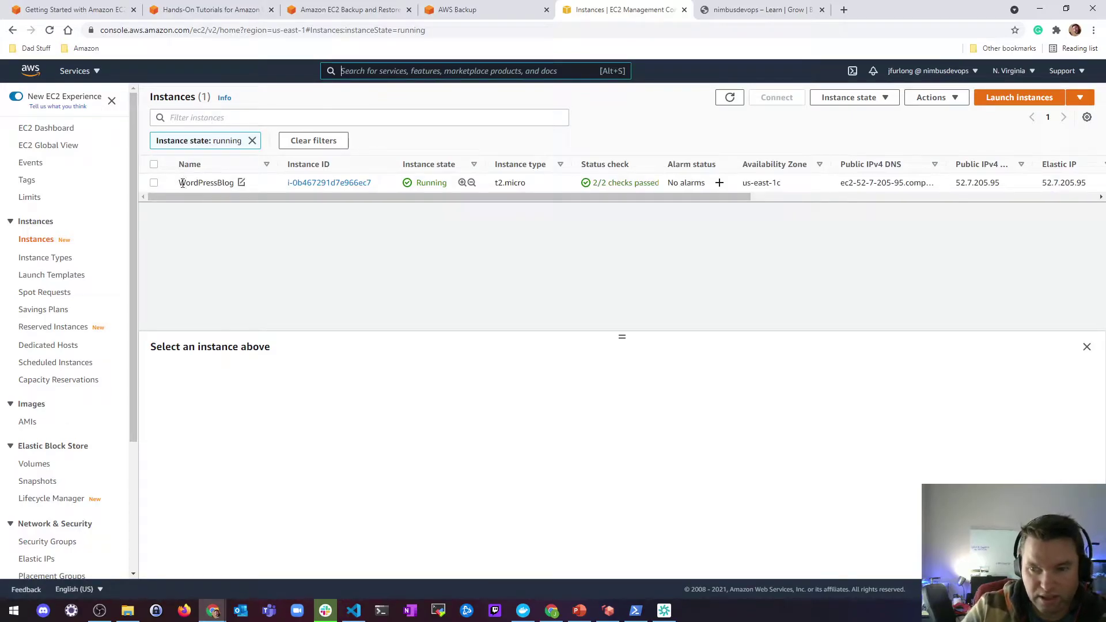
{"action": "key", "text": "alt+s"}
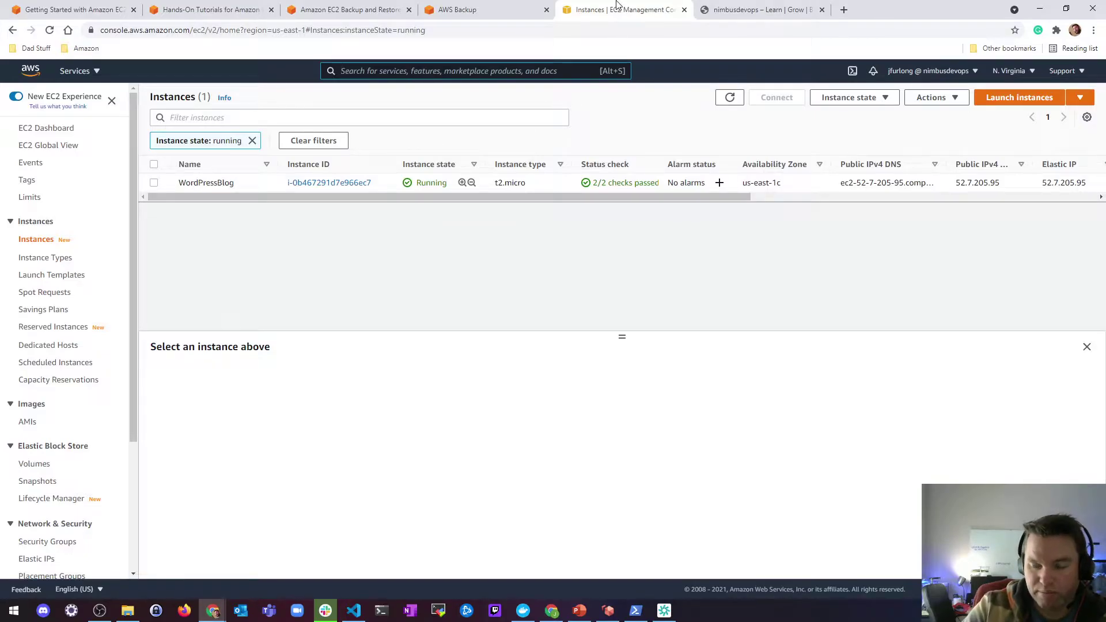
View the nimbusdevops WordPress blog site and return to the AWS Backup console.
{"action": "left_click", "coordinate": [499, 10]}
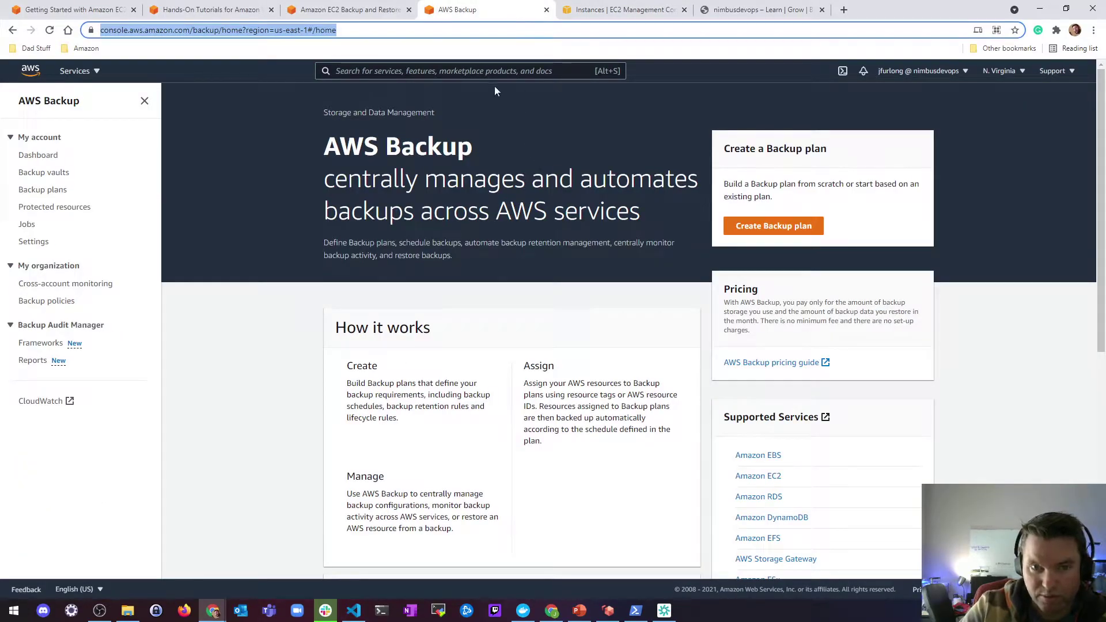
{"action": "left_click", "coordinate": [759, 10]}
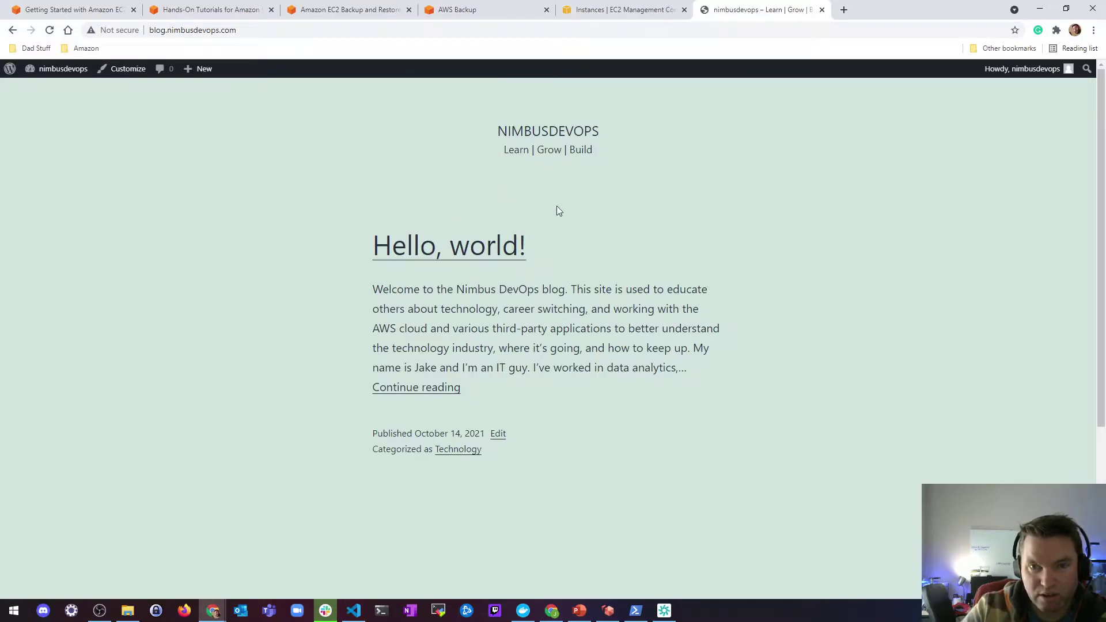
{"action": "left_click", "coordinate": [497, 6]}
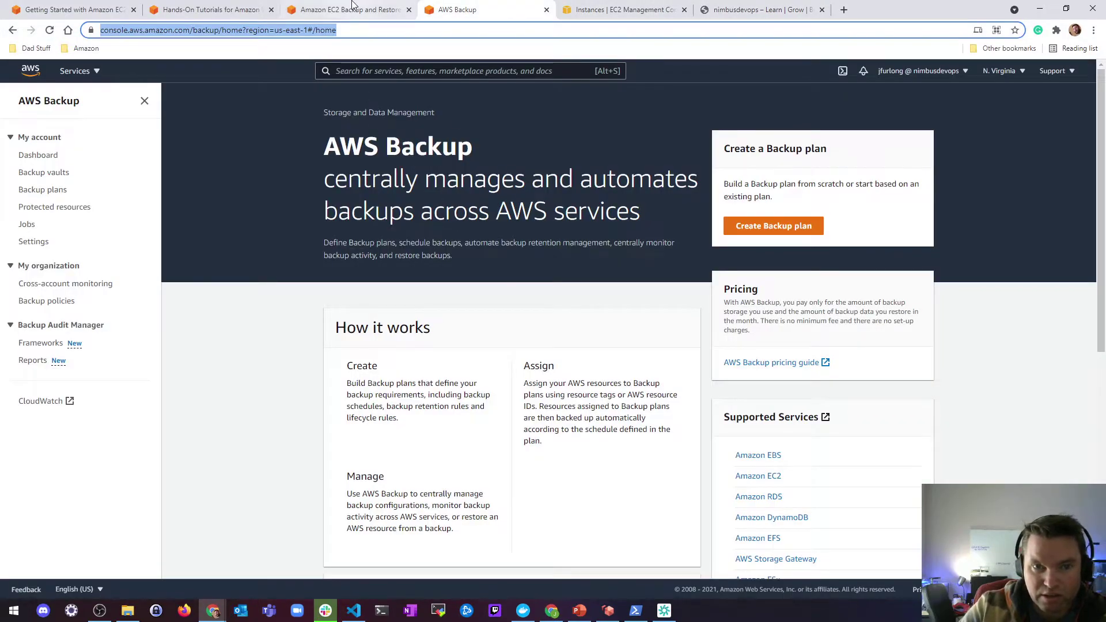
Review tutorial section 2.1 on configuring services and open the Settings page of the AWS Backup console.
{"action": "left_click", "coordinate": [352, 9]}
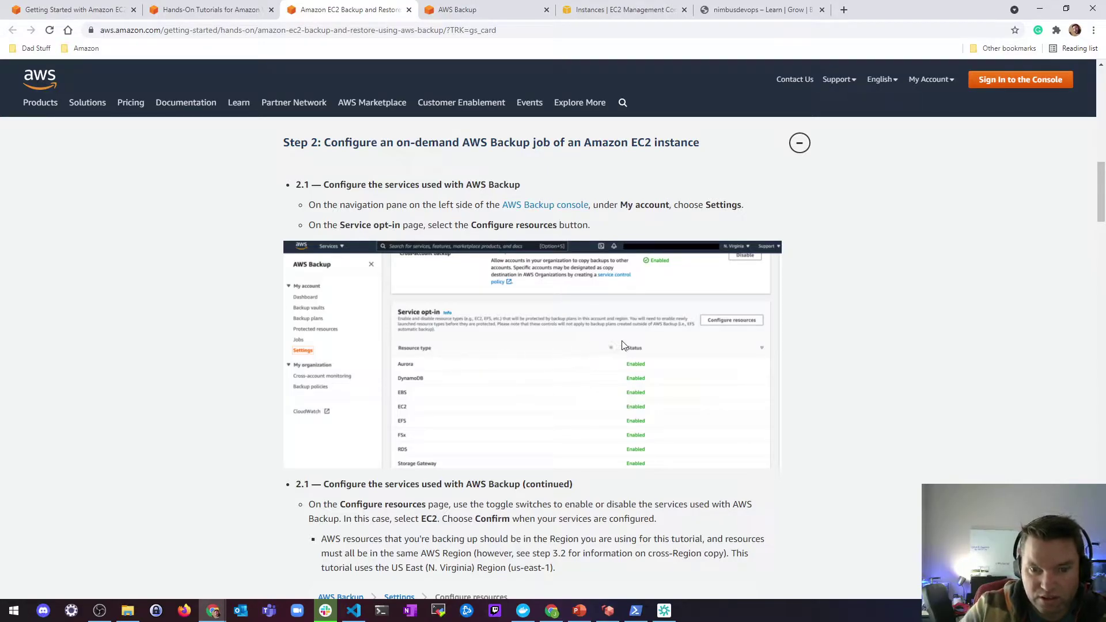
{"action": "scroll", "coordinate": [636, 372], "scroll_direction": "down", "scroll_amount": 2}
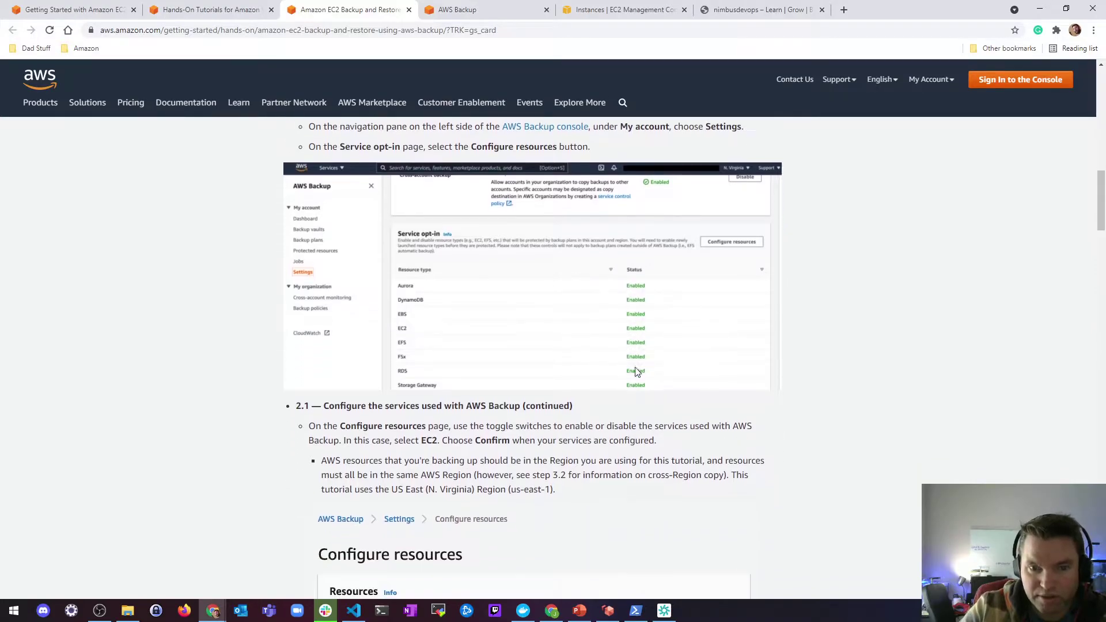
{"action": "left_click", "coordinate": [457, 9]}
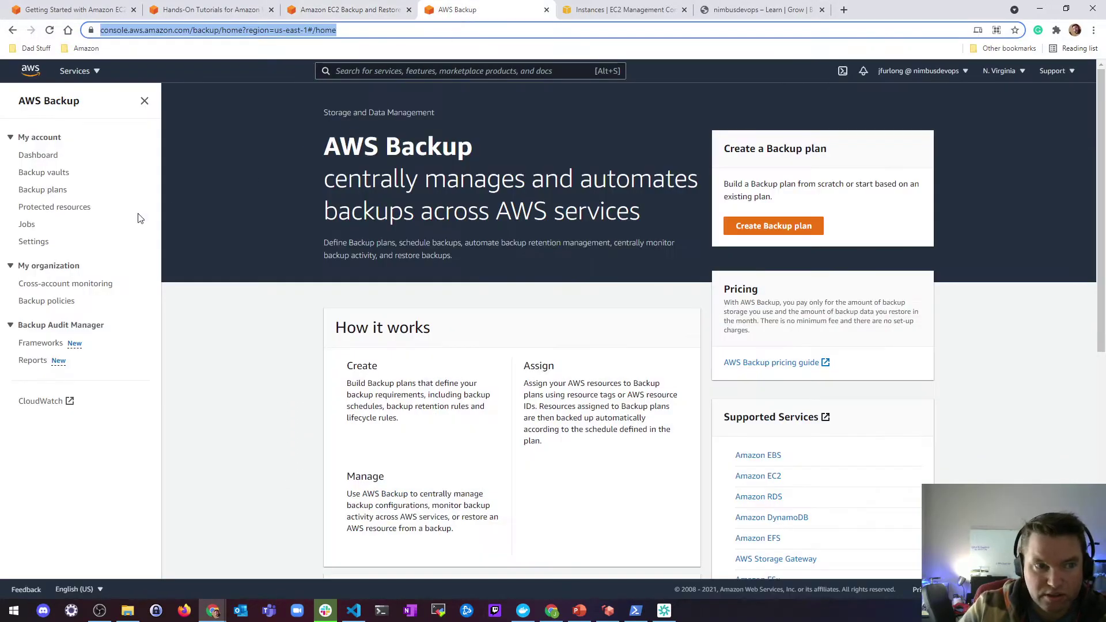
{"action": "left_click", "coordinate": [33, 241]}
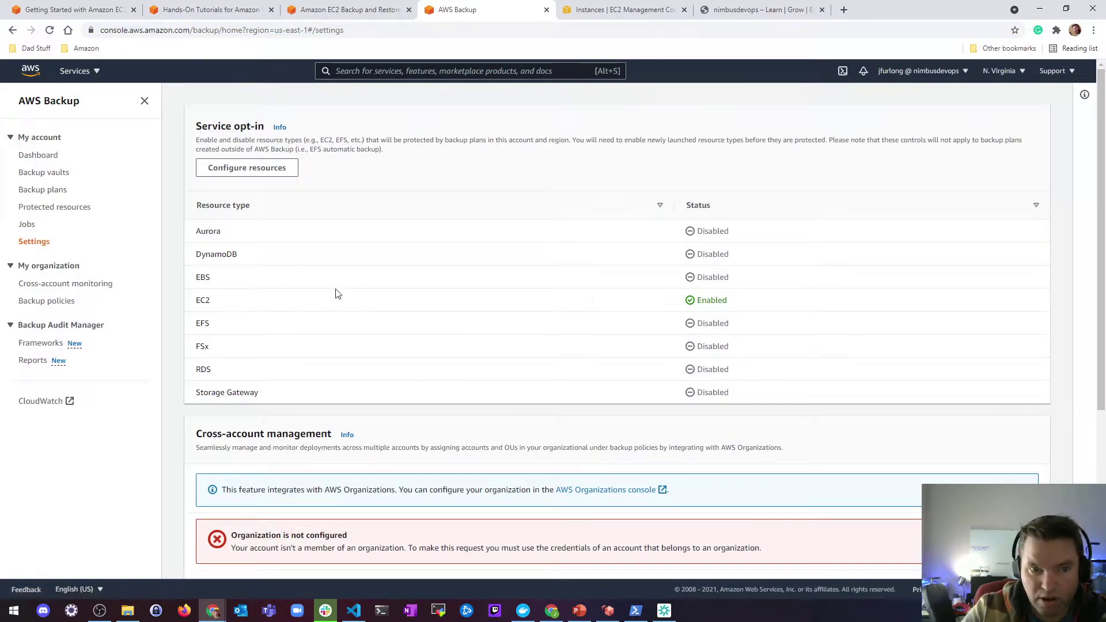
Check the EC2 instances list and read the tutorial's continued section 2.1 on the Configure resources page.
{"action": "left_click", "coordinate": [605, 9]}
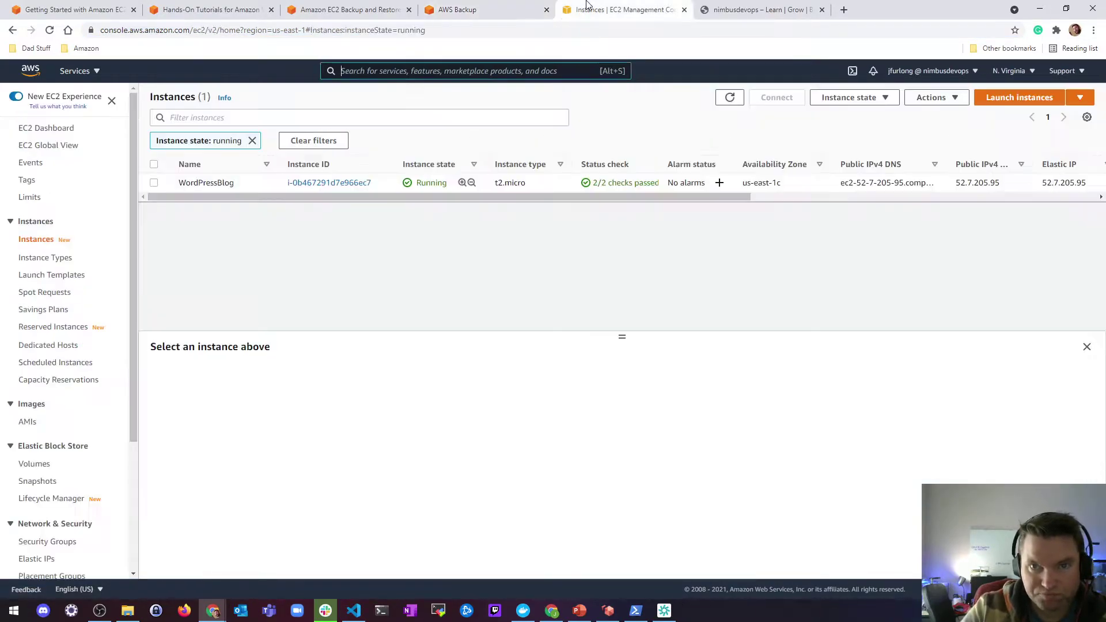
{"action": "left_click", "coordinate": [350, 9]}
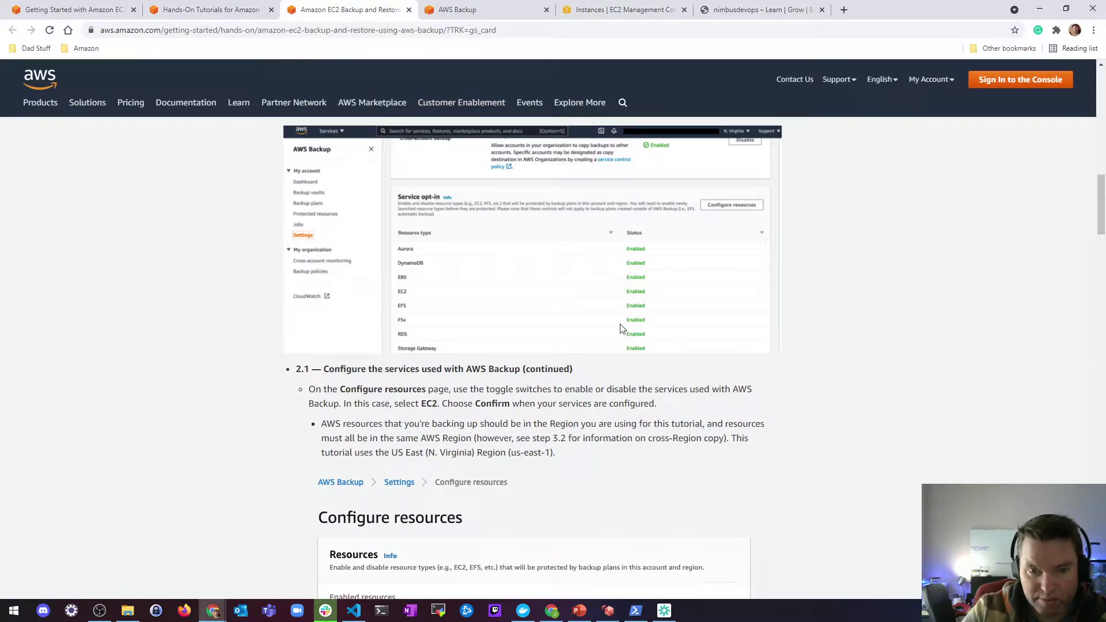
{"action": "scroll", "coordinate": [460, 401], "scroll_direction": "down", "scroll_amount": 3}
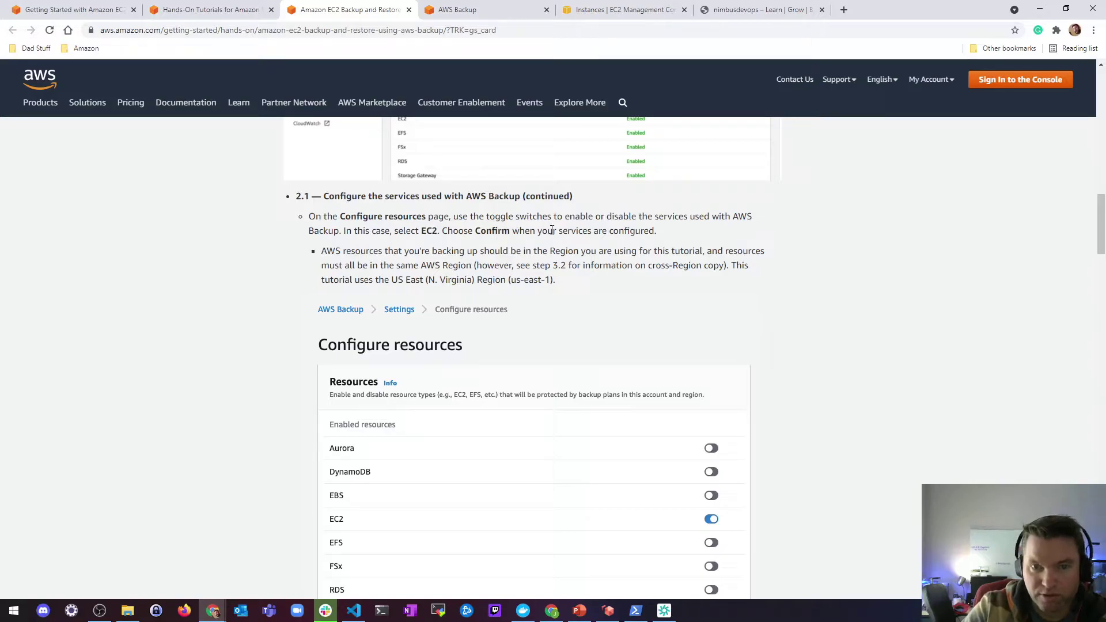
Configure the AWS Backup service opt-in resources with only EC2 enabled and confirm the configuration.
{"action": "left_click", "coordinate": [461, 10]}
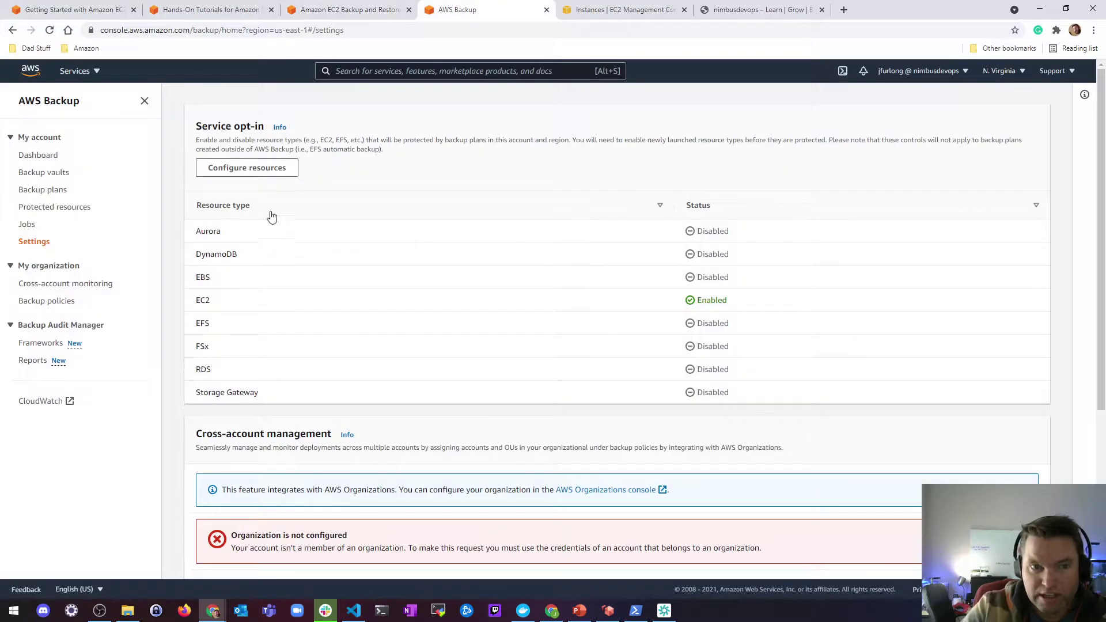
{"action": "left_click", "coordinate": [246, 168]}
{"action": "left_click", "coordinate": [476, 241]}
{"action": "left_click", "coordinate": [476, 241]}
{"action": "left_click", "coordinate": [483, 453]}
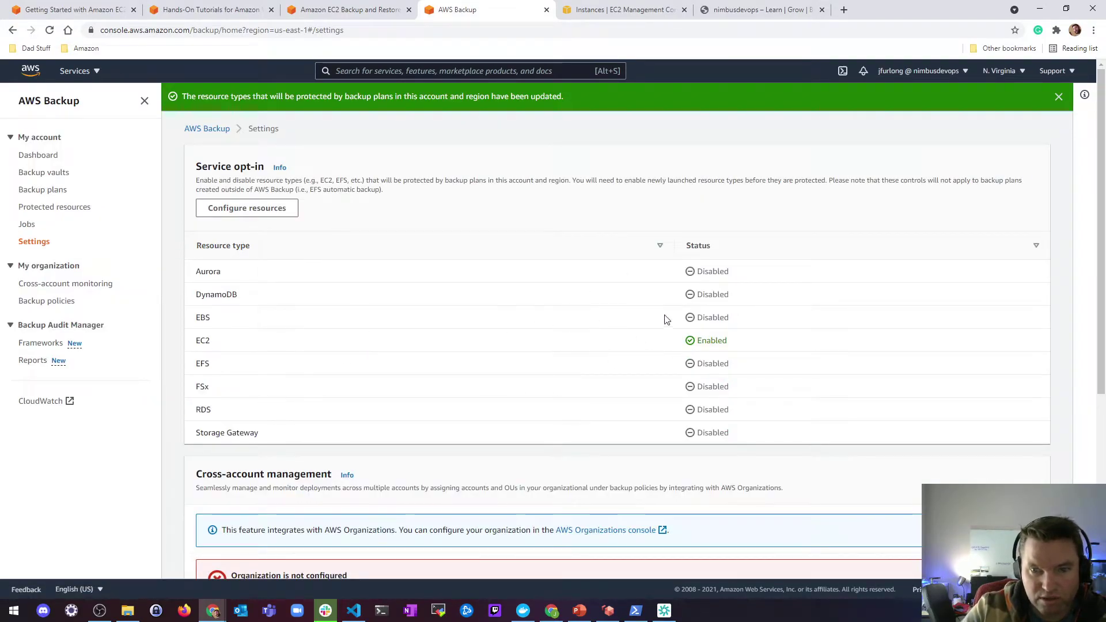
Read tutorial section 2.2 on creating an on-demand backup job of an Amazon EC2 instance.
{"action": "left_click", "coordinate": [350, 9]}
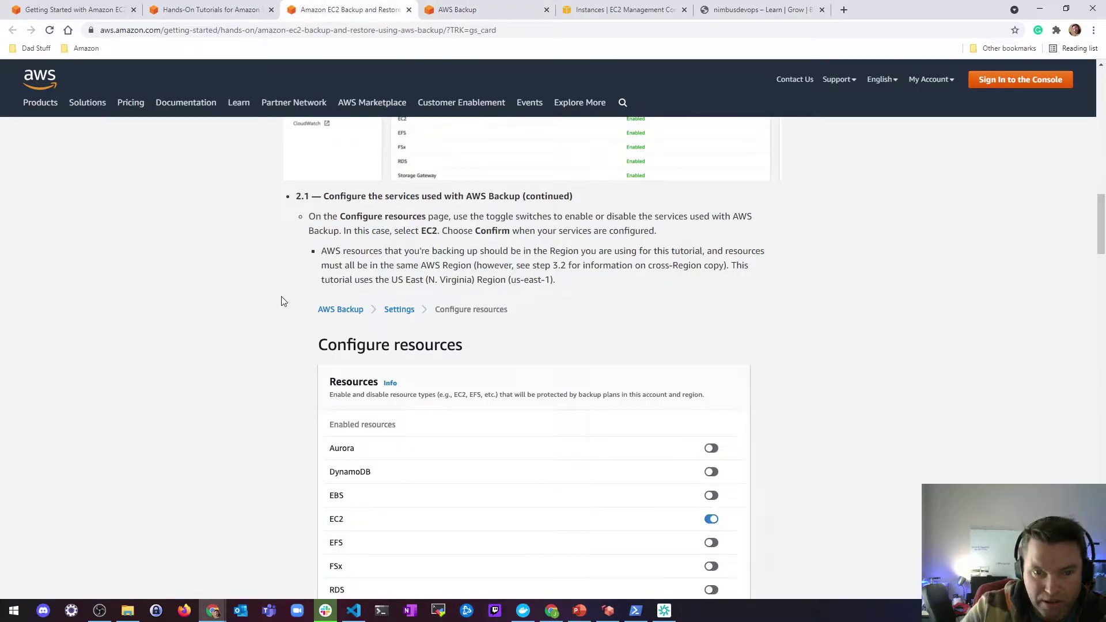
{"action": "scroll", "coordinate": [282, 297], "scroll_direction": "down", "scroll_amount": 5}
{"action": "scroll", "coordinate": [273, 298], "scroll_direction": "down", "scroll_amount": 3}
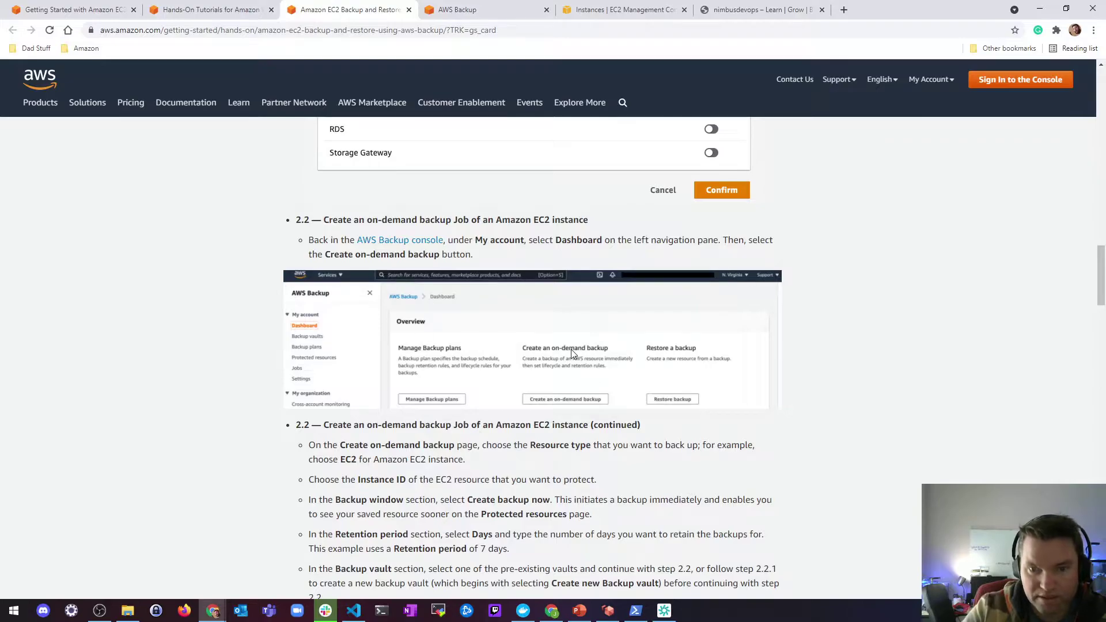
Switch to the AWS Backup console and start creating an on-demand backup from the Protected resources page.
{"action": "left_click", "coordinate": [507, 10]}
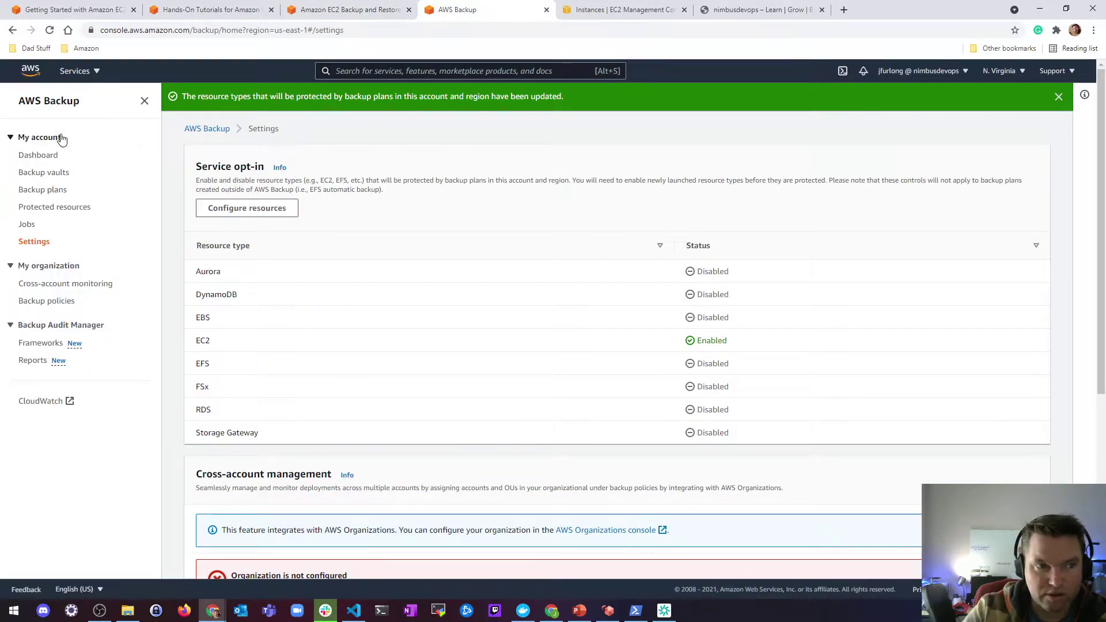
{"action": "left_click", "coordinate": [39, 156]}
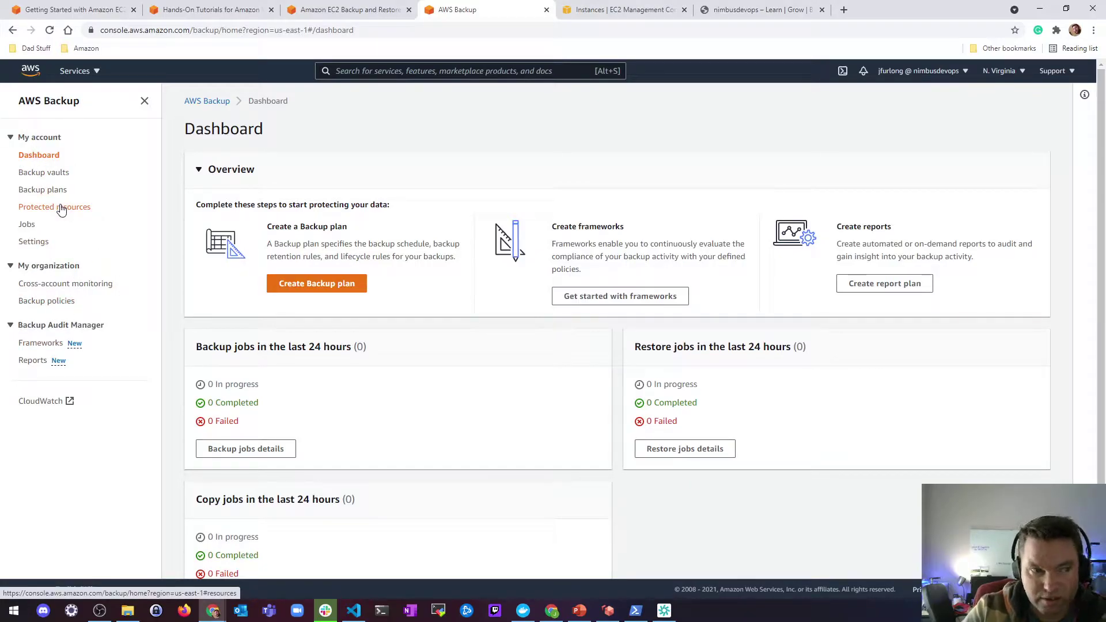
{"action": "left_click", "coordinate": [61, 209]}
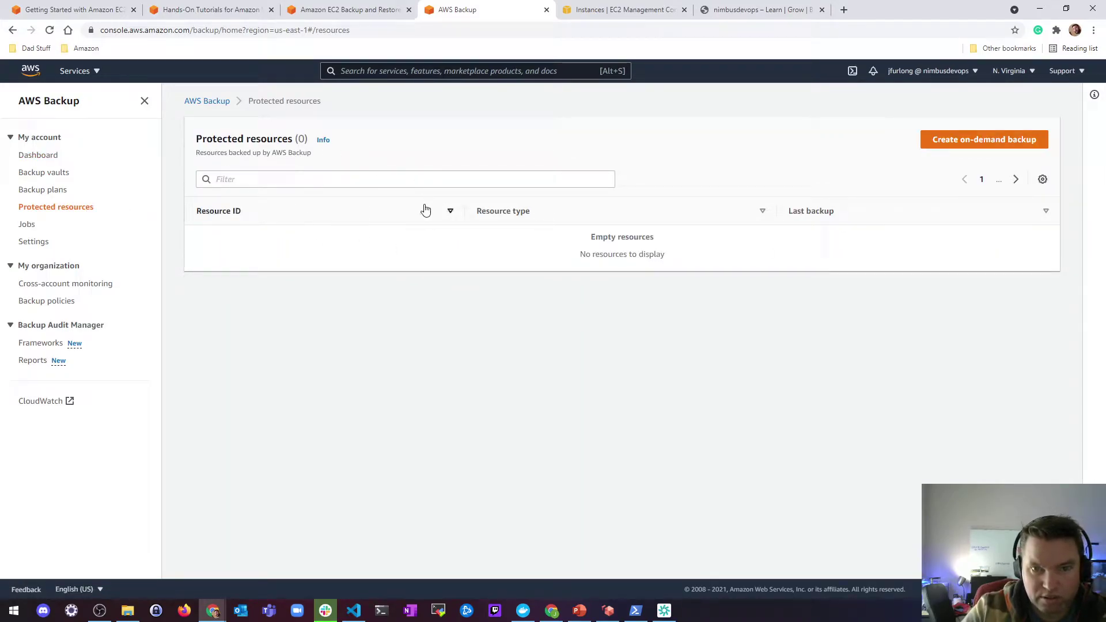
{"action": "left_click", "coordinate": [951, 145]}
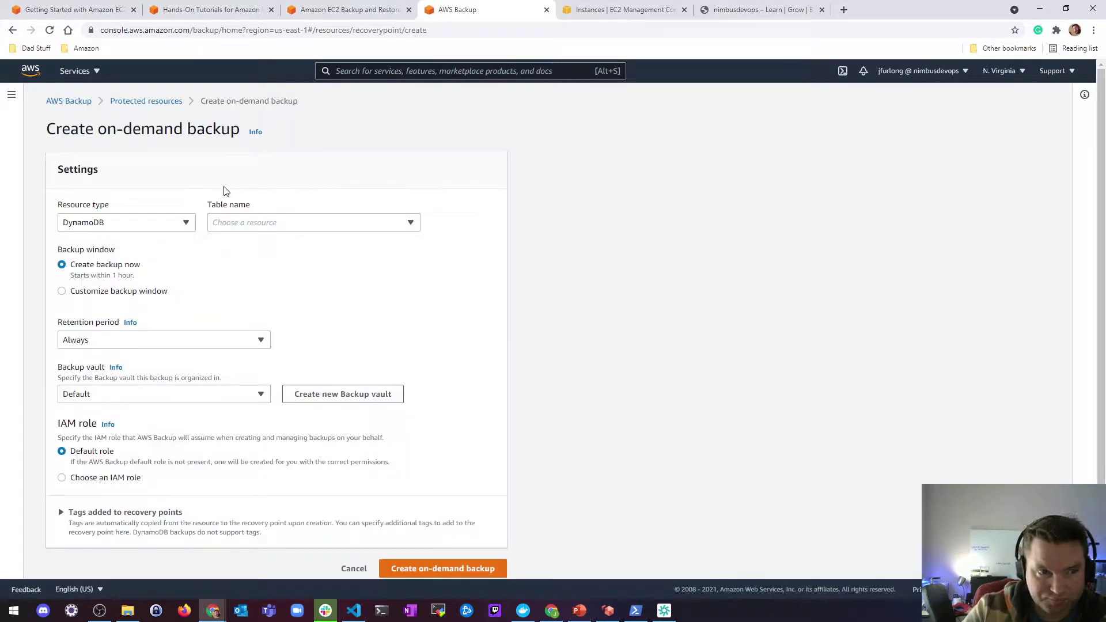
Set the on-demand backup's resource type to EC2 and choose the WordPressBlog instance as the resource.
{"action": "left_click", "coordinate": [184, 222]}
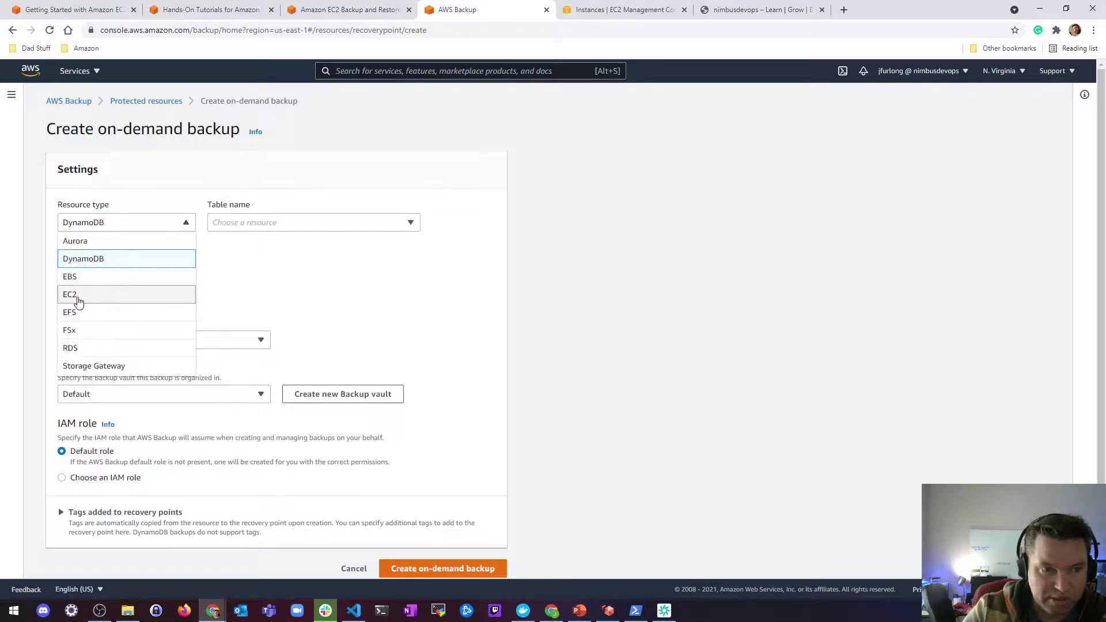
{"action": "left_click", "coordinate": [79, 299]}
{"action": "left_click", "coordinate": [257, 225]}
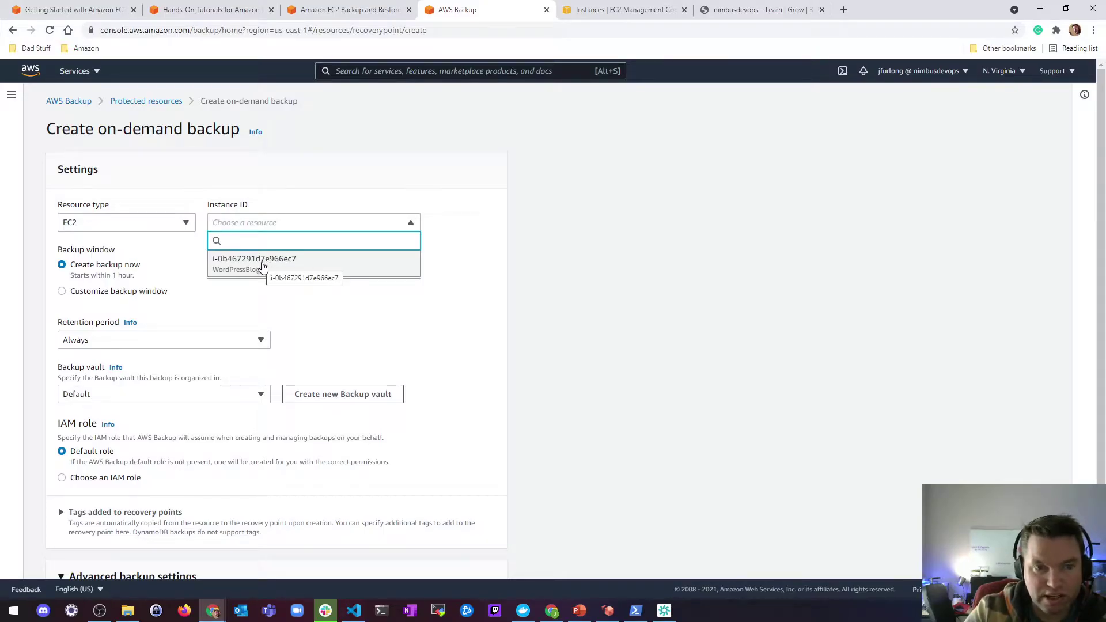
{"action": "left_click", "coordinate": [263, 267]}
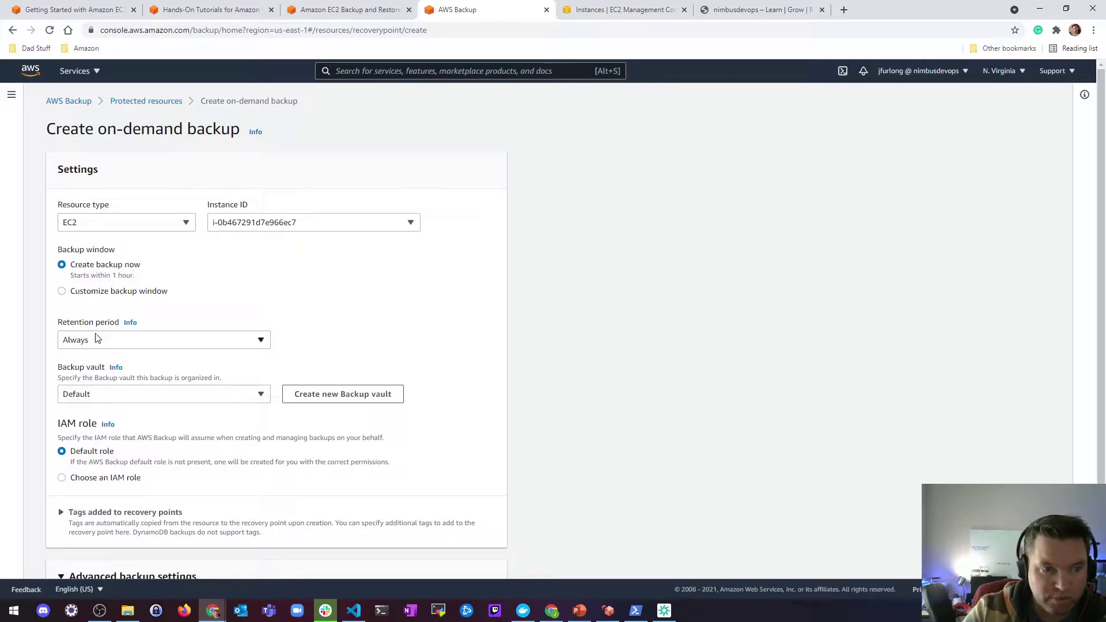
Check the tutorial's retention instructions and set the on-demand backup's retention period to 7 days.
{"action": "left_click", "coordinate": [326, 11]}
{"action": "scroll", "coordinate": [247, 274], "scroll_direction": "down", "scroll_amount": 4}
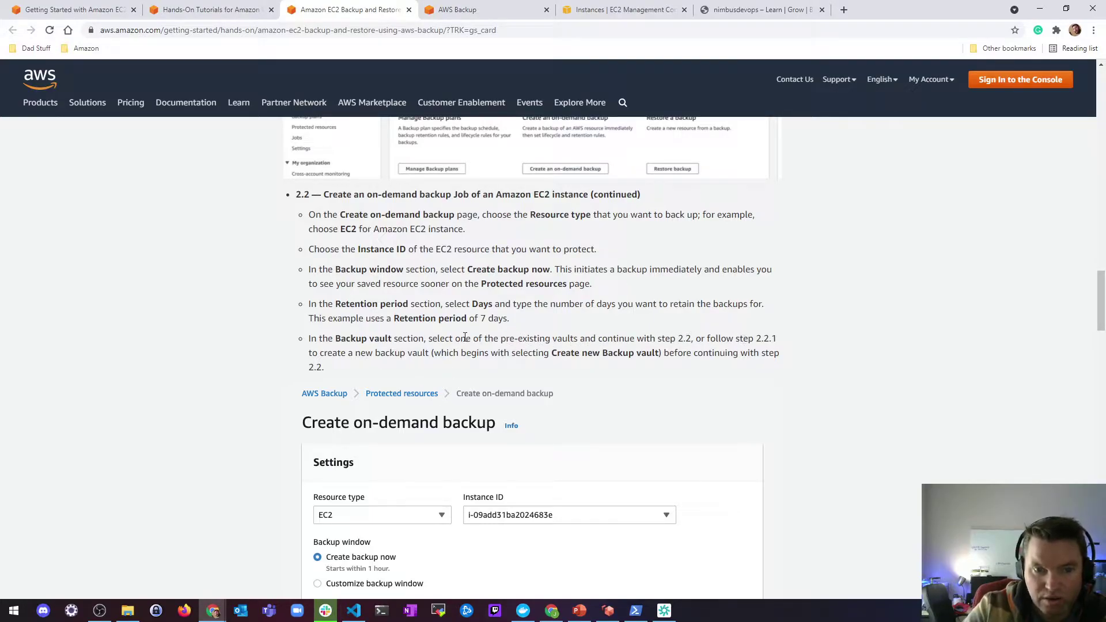
{"action": "left_click", "coordinate": [455, 10]}
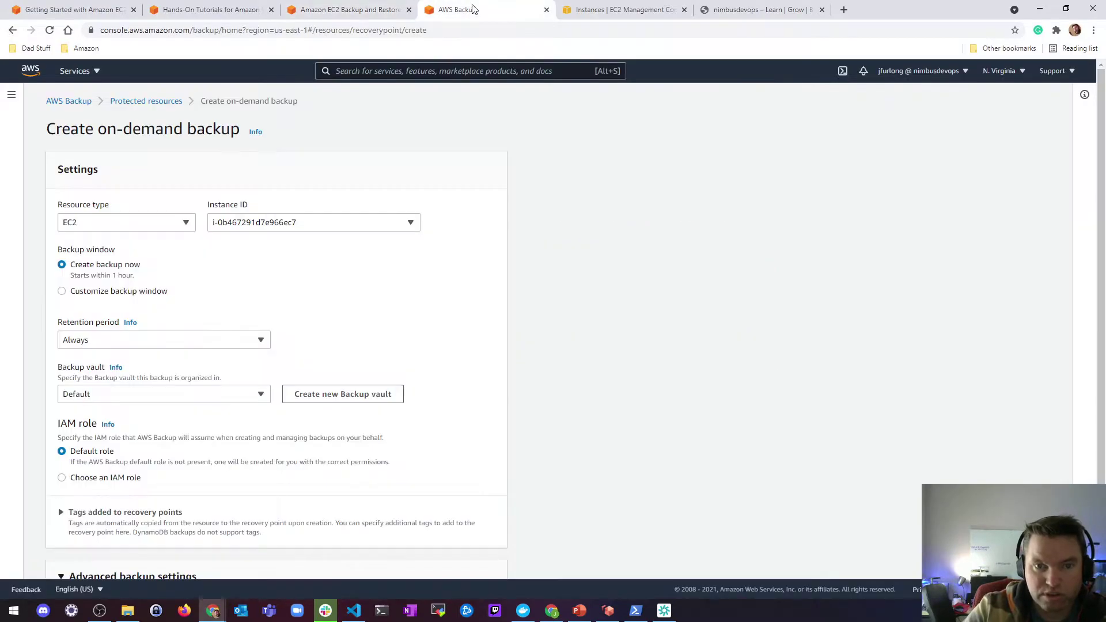
{"action": "scroll", "coordinate": [450, 301], "scroll_direction": "down", "scroll_amount": 2}
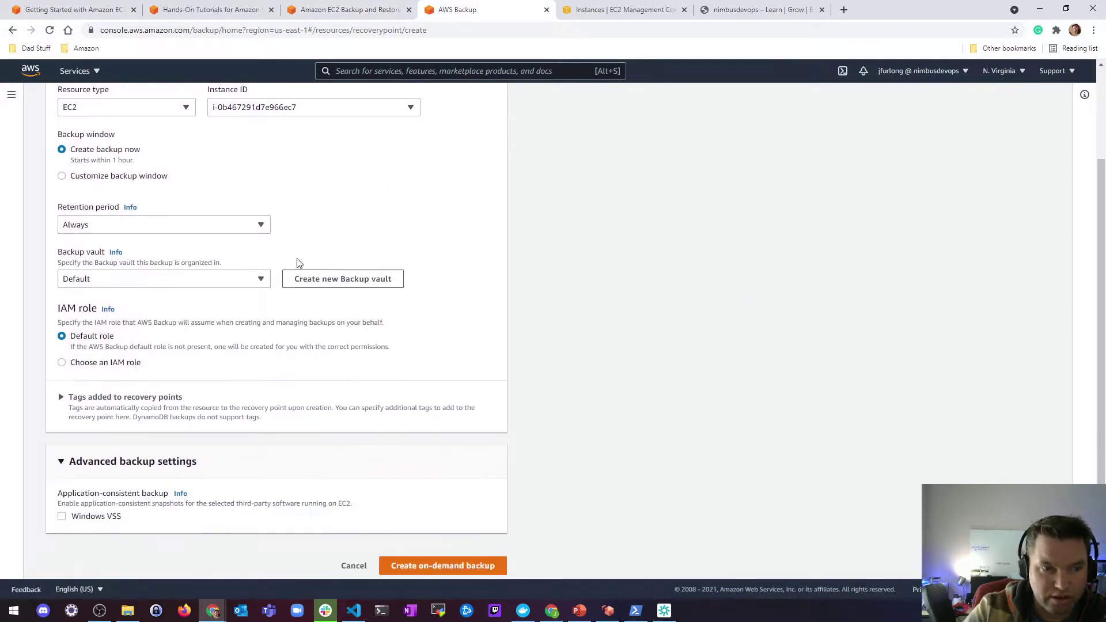
{"action": "left_click", "coordinate": [92, 227]}
{"action": "left_click", "coordinate": [72, 261]}
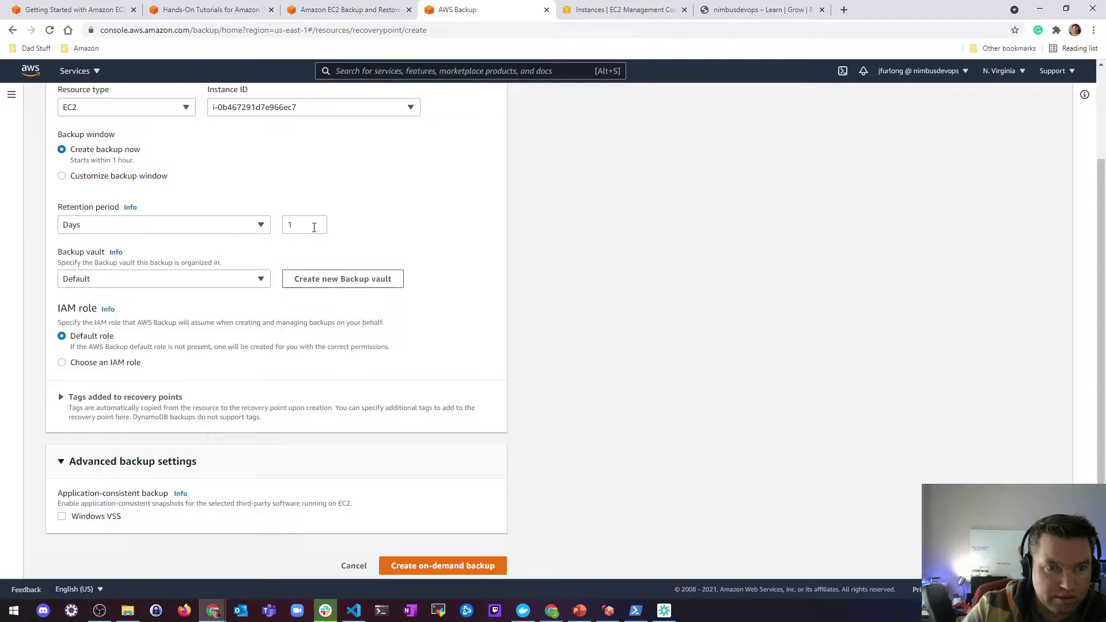
{"action": "type", "text": "7"}
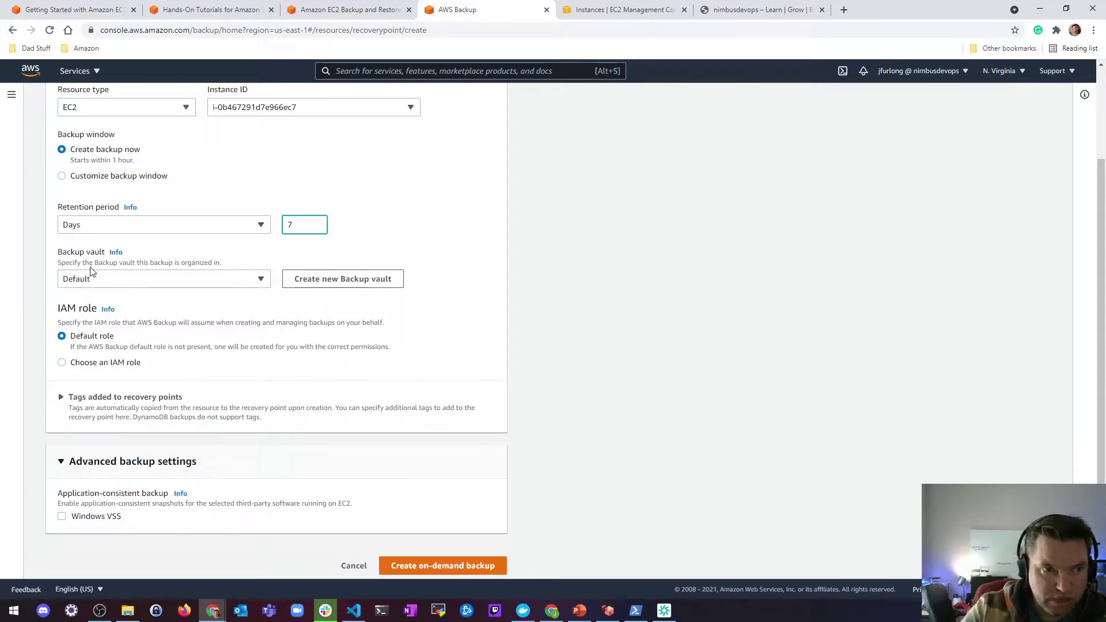
{"action": "left_click", "coordinate": [180, 278]}
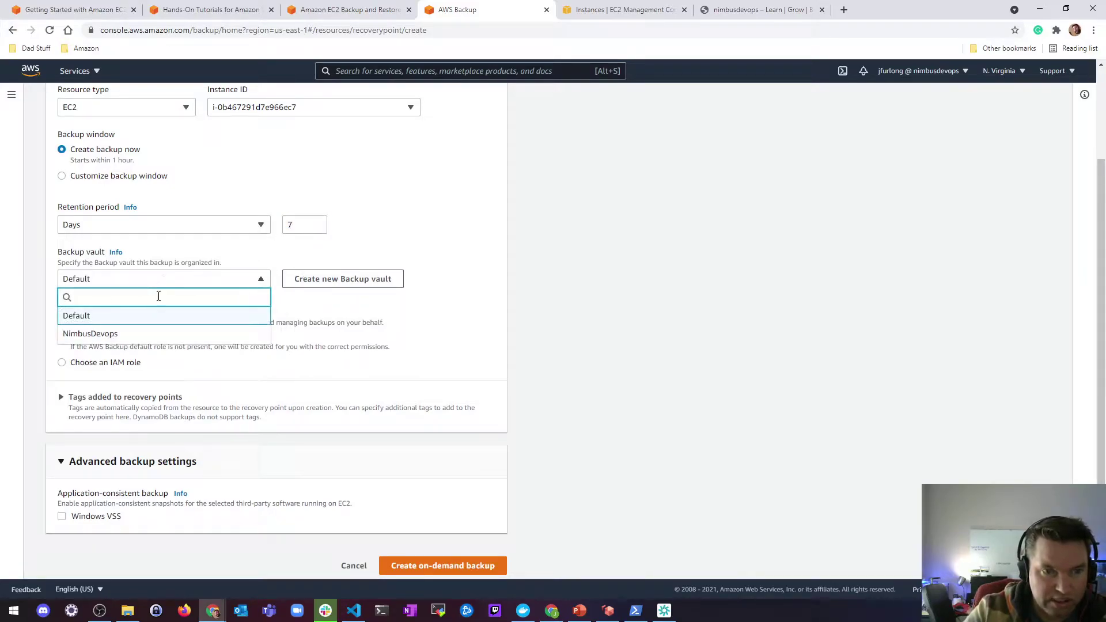
{"action": "left_click", "coordinate": [453, 263]}
{"action": "left_click", "coordinate": [345, 279]}
{"action": "left_click", "coordinate": [386, 272]}
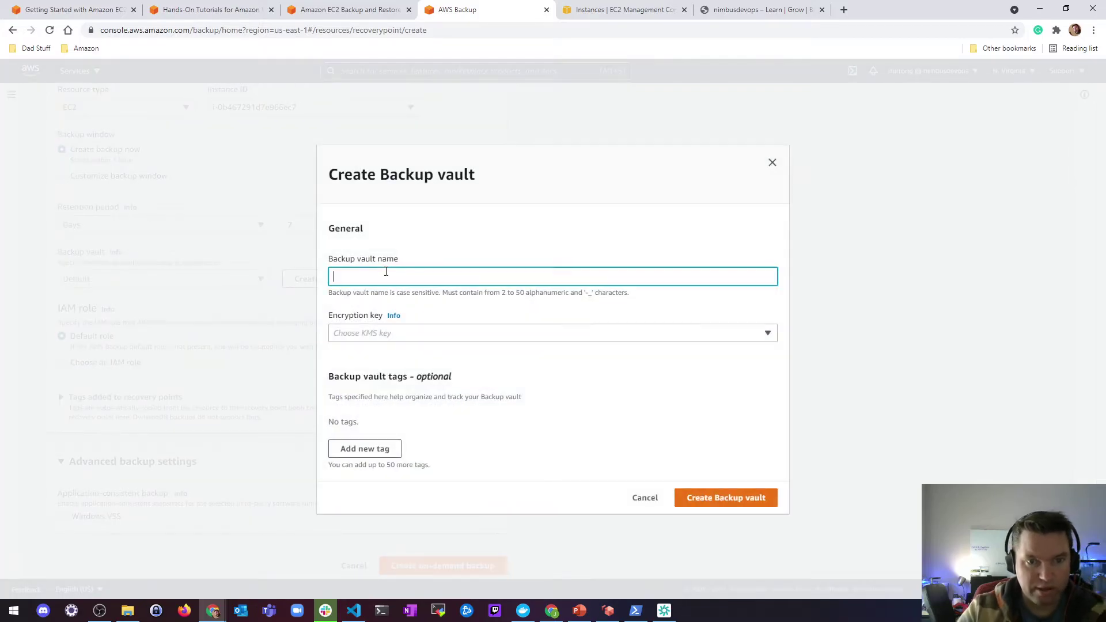
{"action": "type", "text": "NimbusDevopsBackupVault"}
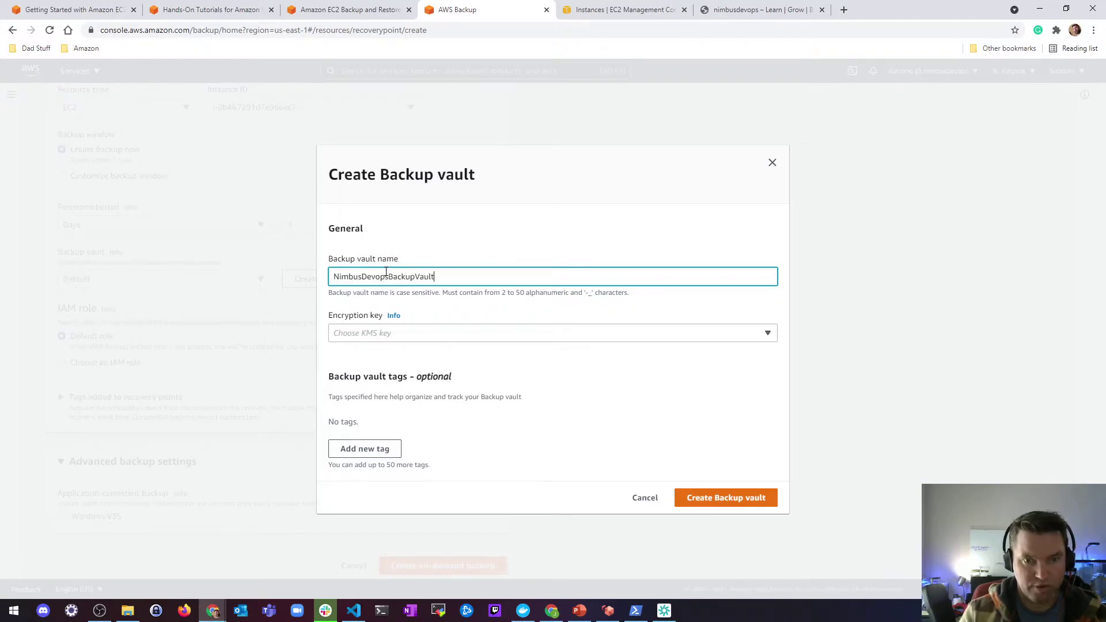
{"action": "left_click", "coordinate": [369, 337]}
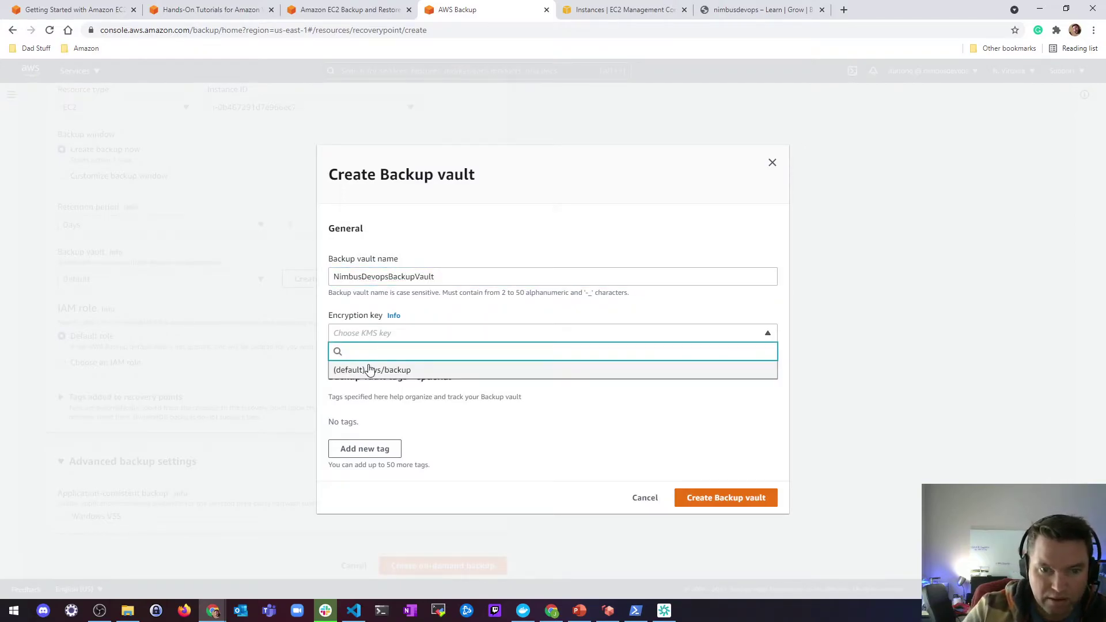
{"action": "left_click", "coordinate": [403, 371]}
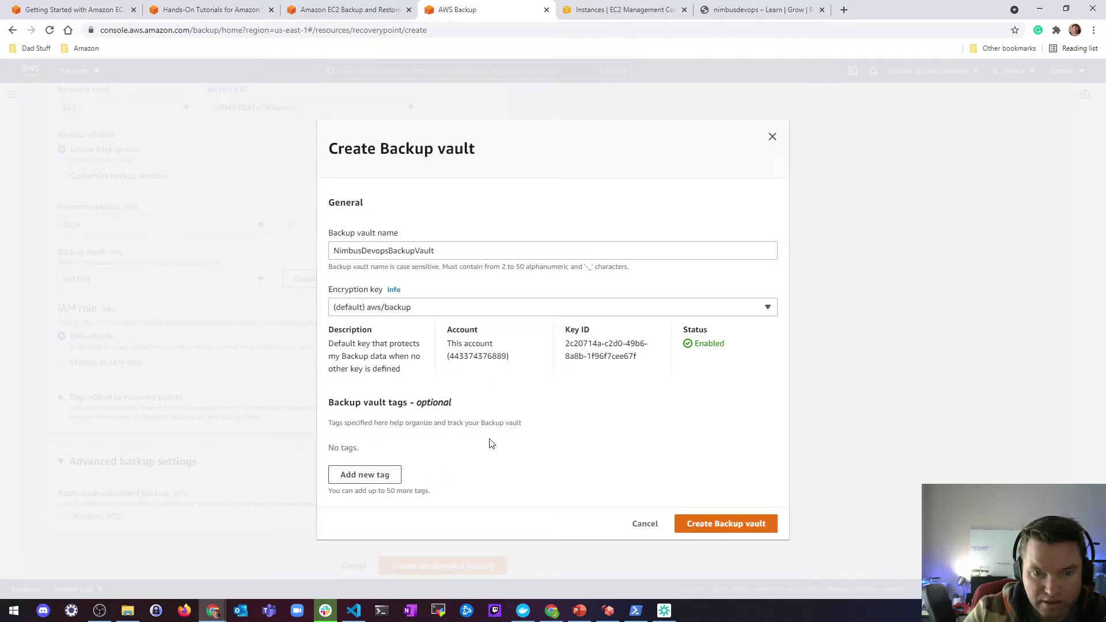
{"action": "left_click", "coordinate": [374, 474]}
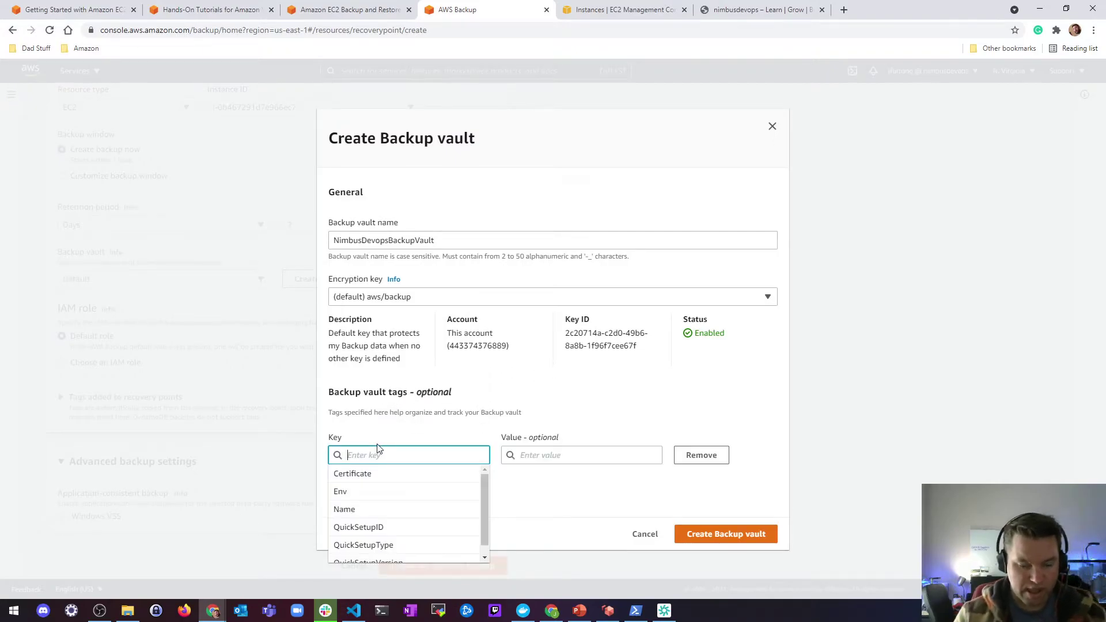
{"action": "type", "text": "Name"}
{"action": "key", "text": "Escape"}
{"action": "key", "text": "Escape"}
{"action": "key", "text": "Escape"}
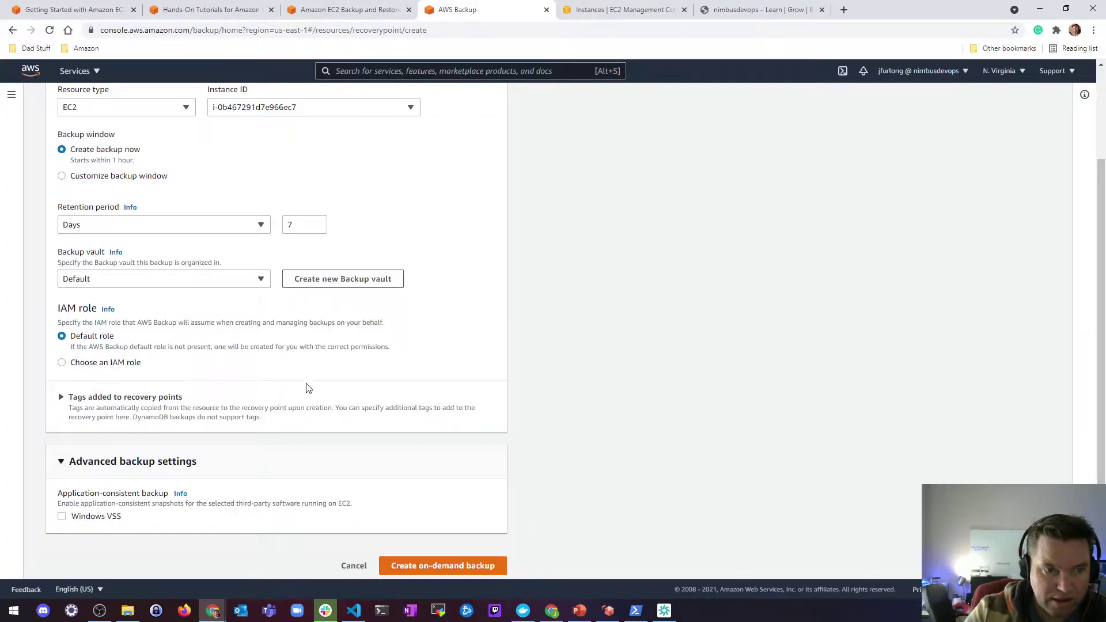
Read the tutorial's example backup settings and section 2.2.1 on creating a backup vault, including its optional tags.
{"action": "key", "text": "ctrl+shift+Tab"}
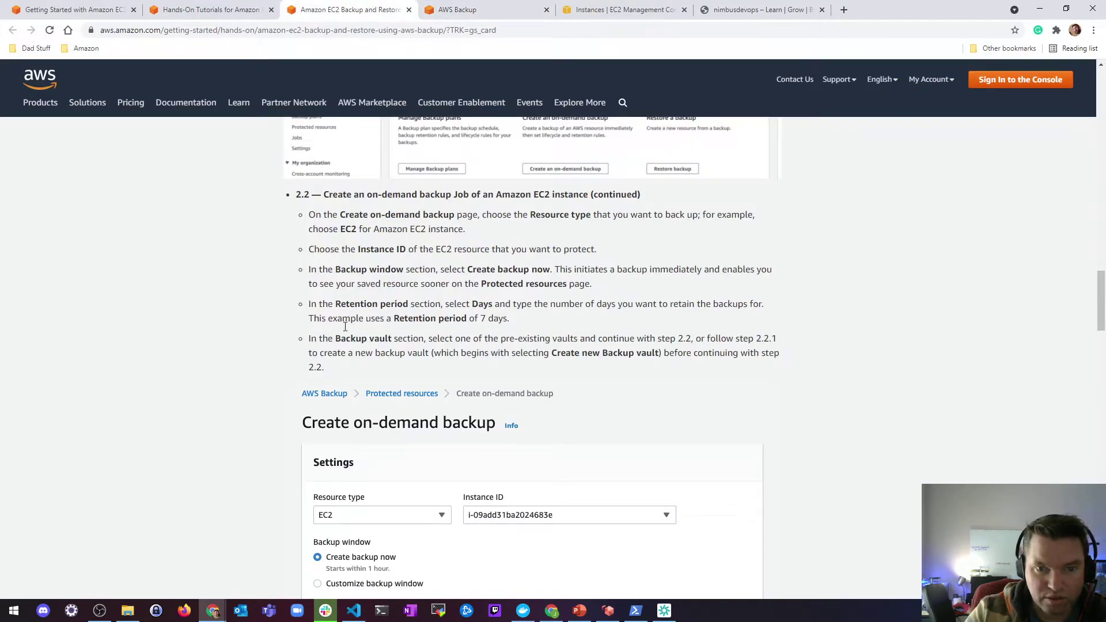
{"action": "scroll", "coordinate": [452, 369], "scroll_direction": "down", "scroll_amount": 5}
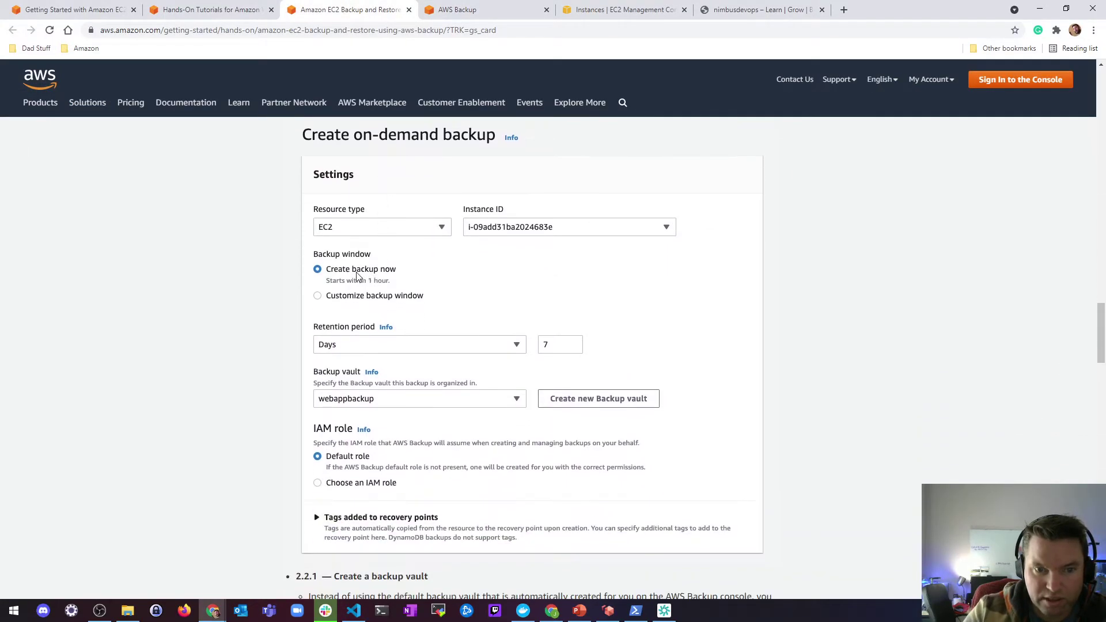
{"action": "scroll", "coordinate": [387, 276], "scroll_direction": "down", "scroll_amount": 2}
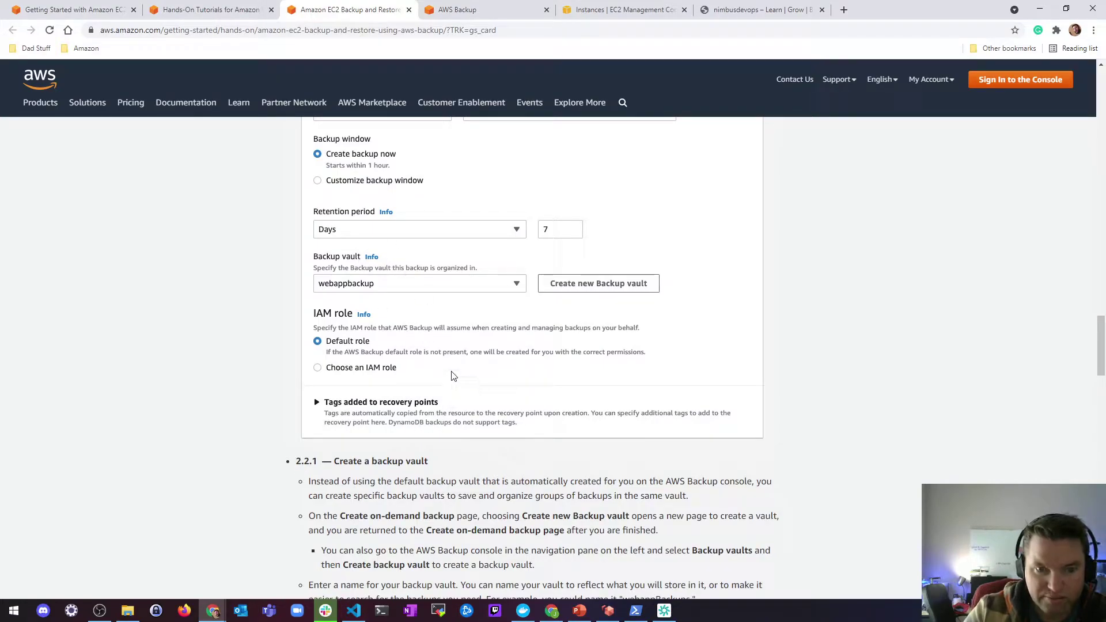
{"action": "scroll", "coordinate": [455, 369], "scroll_direction": "up", "scroll_amount": 1}
{"action": "scroll", "coordinate": [455, 366], "scroll_direction": "down", "scroll_amount": 7}
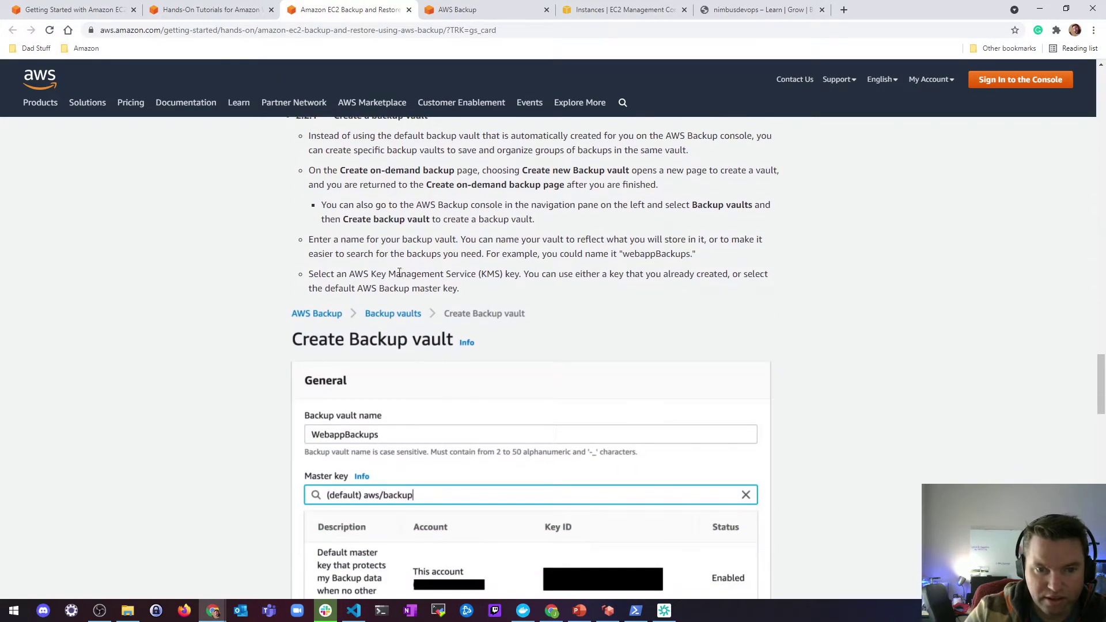
{"action": "scroll", "coordinate": [446, 335], "scroll_direction": "down", "scroll_amount": 6}
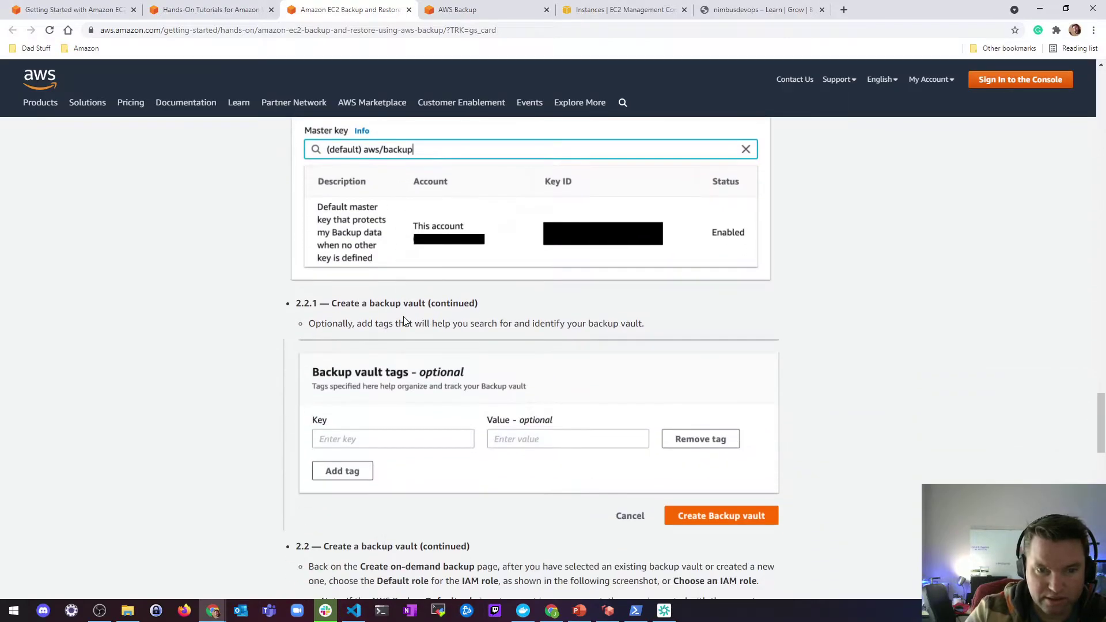
{"action": "scroll", "coordinate": [470, 378], "scroll_direction": "down", "scroll_amount": 2}
{"action": "key", "text": "ctrl+Tab"}
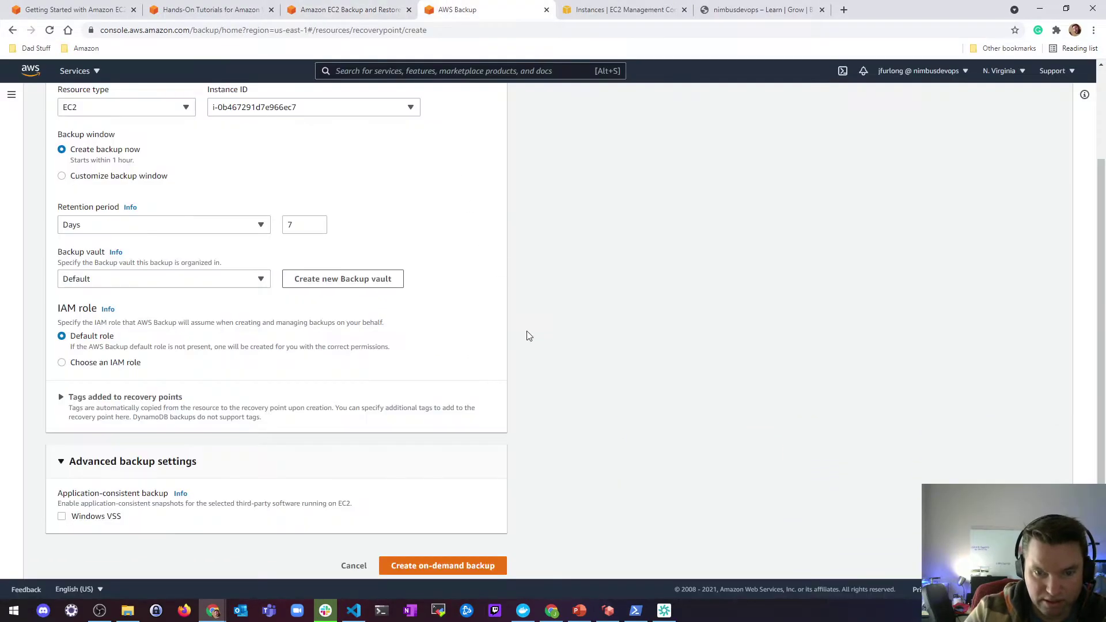
Select the existing NimbusDevops vault as the backup vault and review the rest of the on-demand backup form.
{"action": "scroll", "coordinate": [543, 386], "scroll_direction": "up", "scroll_amount": 3}
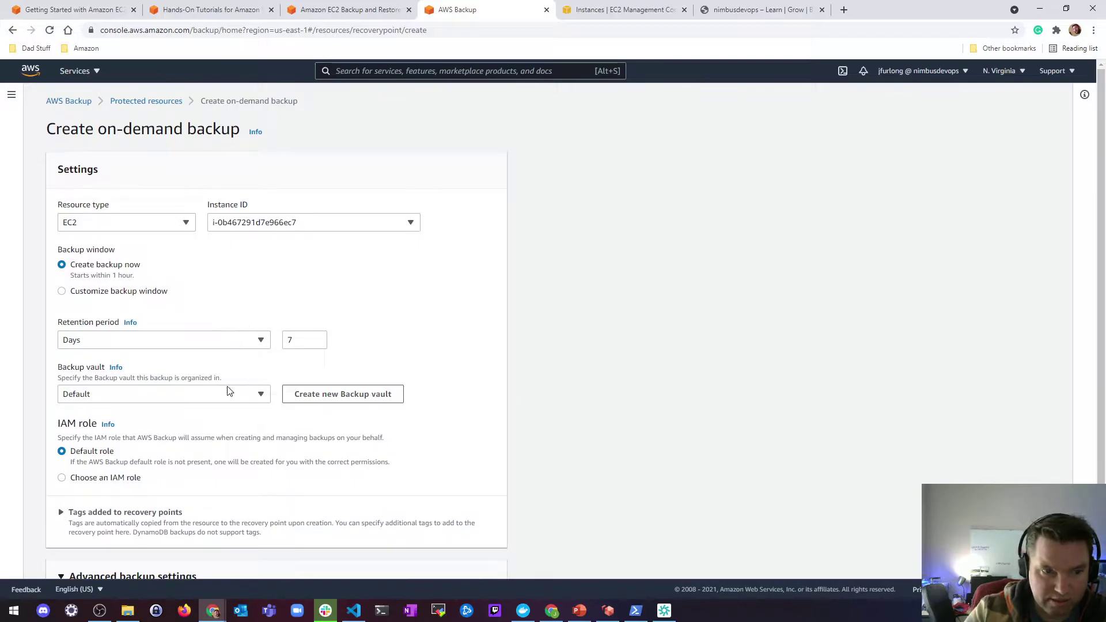
{"action": "left_click", "coordinate": [265, 395]}
{"action": "left_click", "coordinate": [104, 449]}
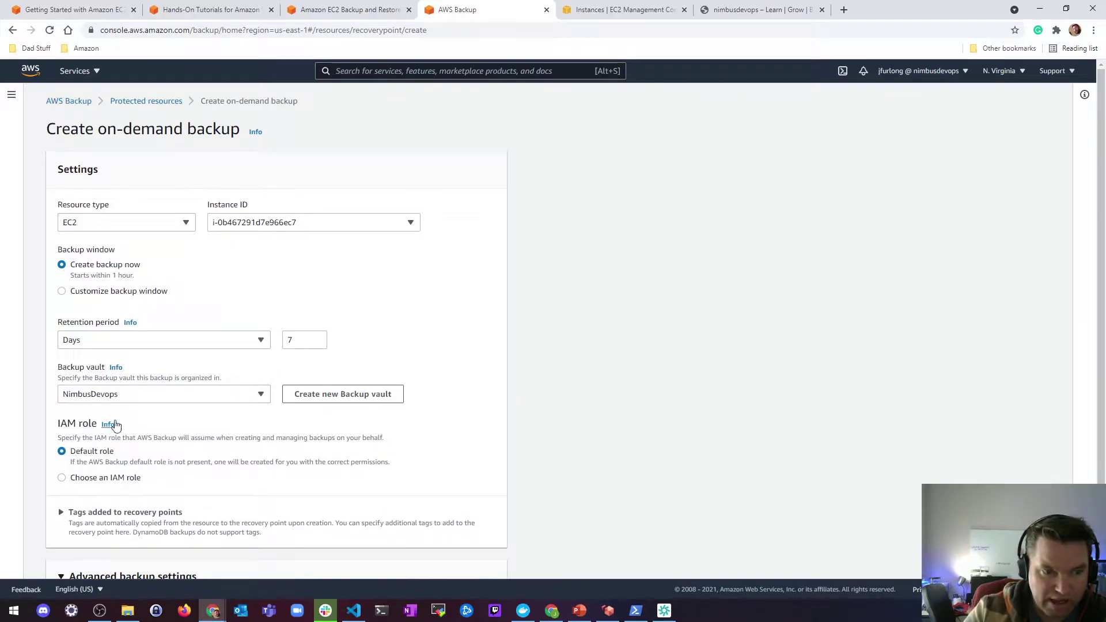
{"action": "left_click", "coordinate": [204, 396]}
{"action": "left_click", "coordinate": [105, 448]}
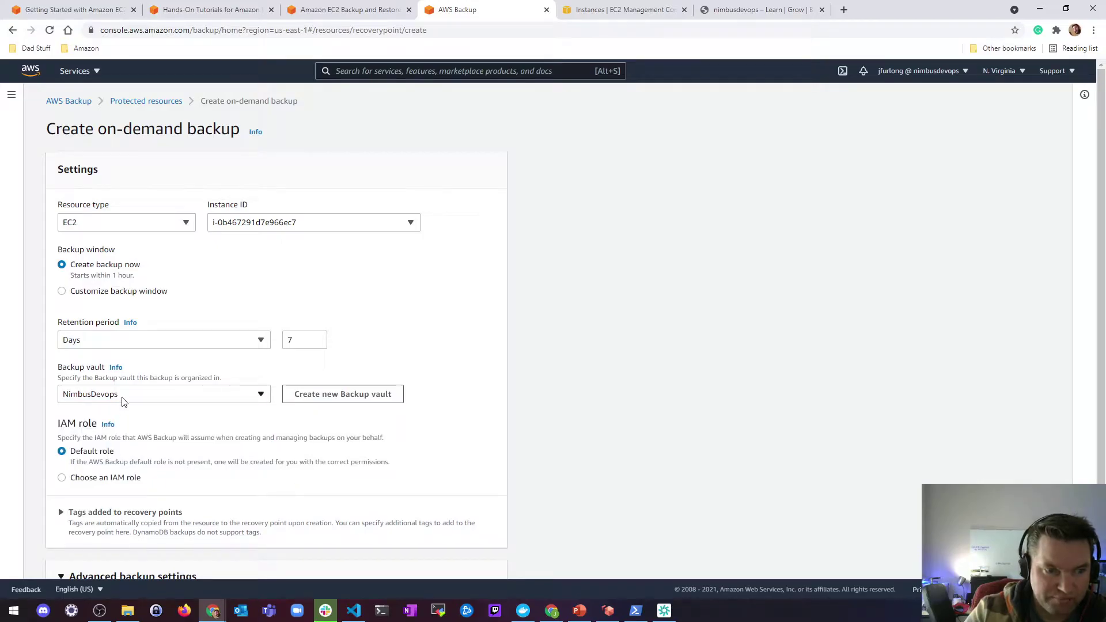
{"action": "scroll", "coordinate": [322, 406], "scroll_direction": "down", "scroll_amount": 2}
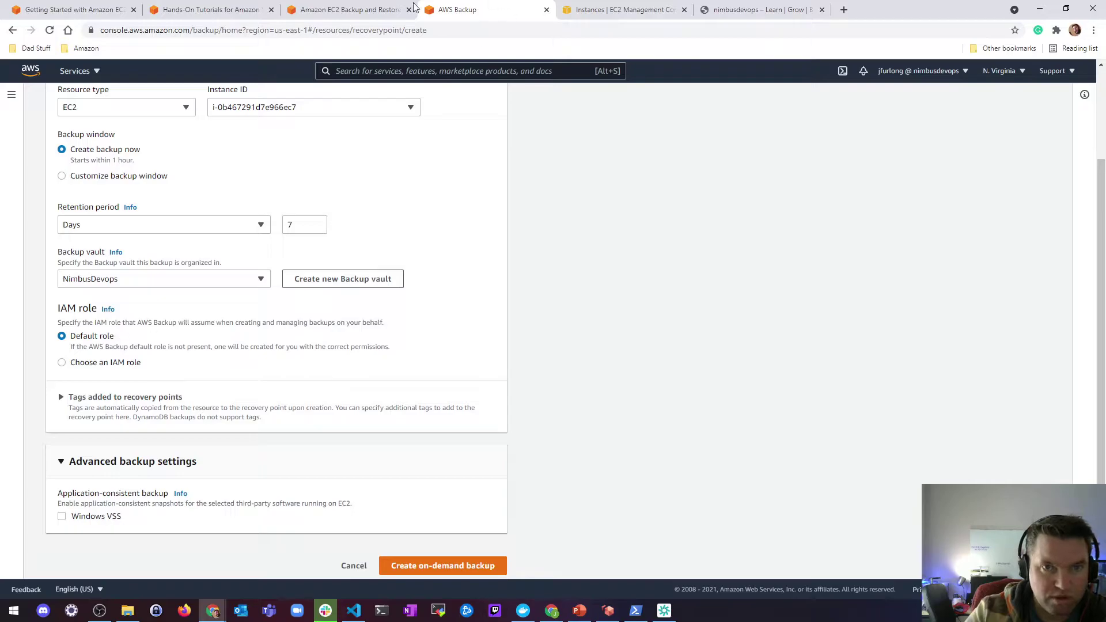
Read the tutorial's continued section 2.2 on the IAM role and section 2.3 on checking job details.
{"action": "left_click", "coordinate": [346, 9]}
{"action": "scroll", "coordinate": [374, 357], "scroll_direction": "up", "scroll_amount": 5}
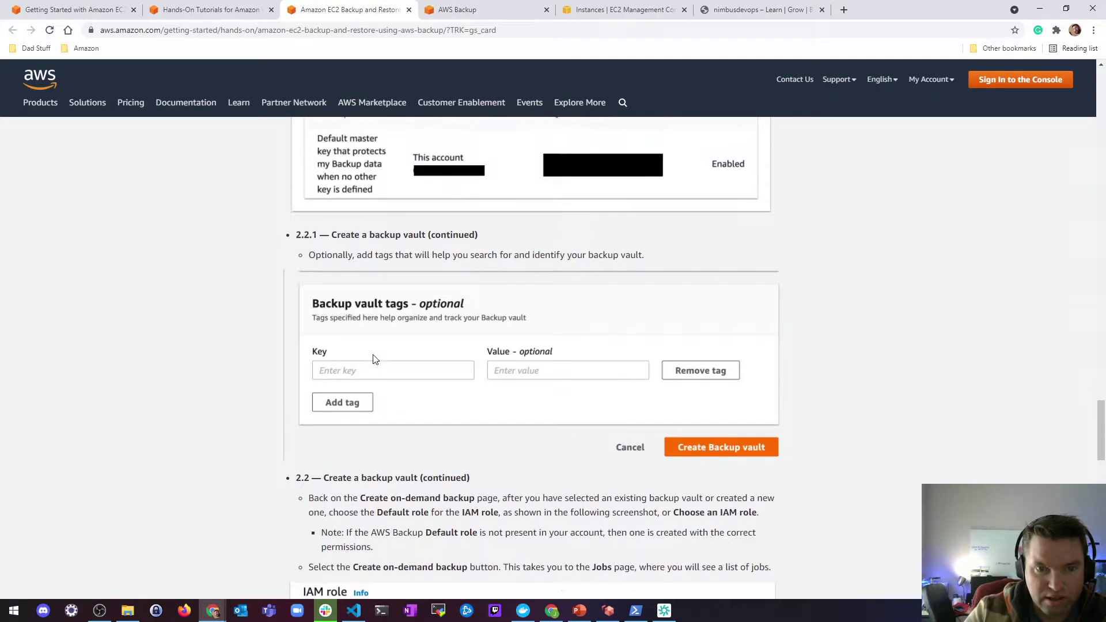
{"action": "scroll", "coordinate": [399, 338], "scroll_direction": "down", "scroll_amount": 7}
{"action": "scroll", "coordinate": [410, 329], "scroll_direction": "down", "scroll_amount": 4}
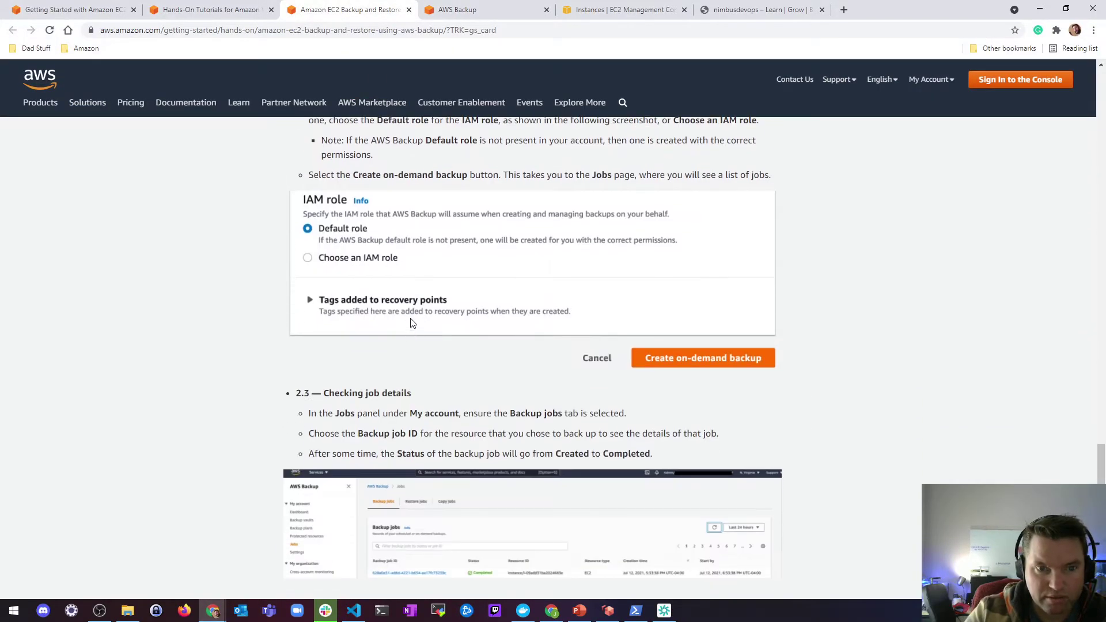
{"action": "scroll", "coordinate": [385, 256], "scroll_direction": "up", "scroll_amount": 2}
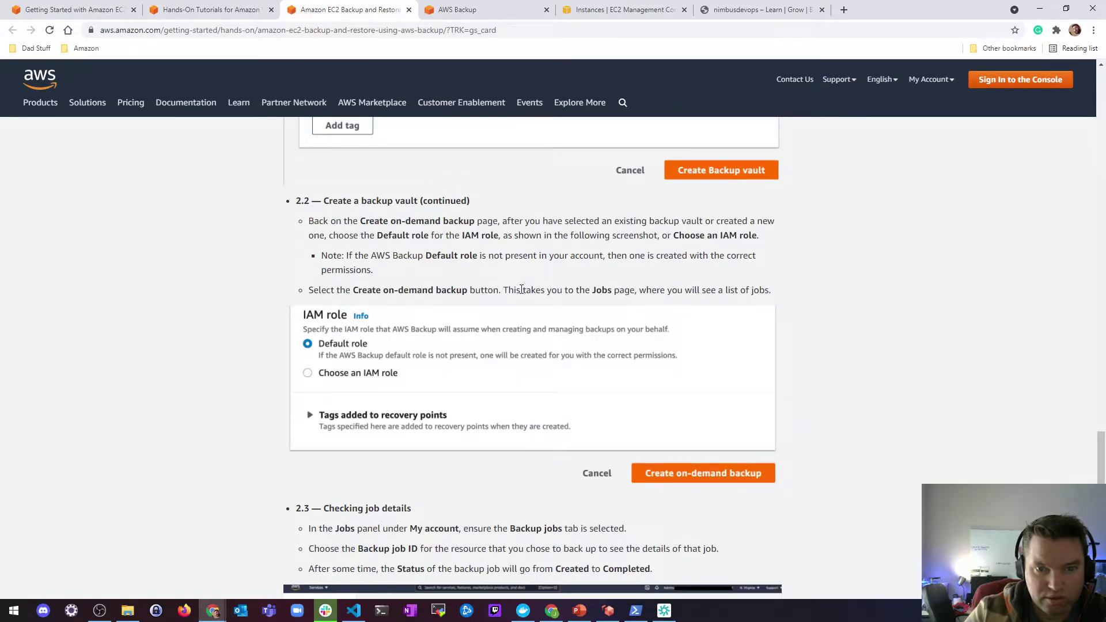
{"action": "scroll", "coordinate": [533, 321], "scroll_direction": "down", "scroll_amount": 2}
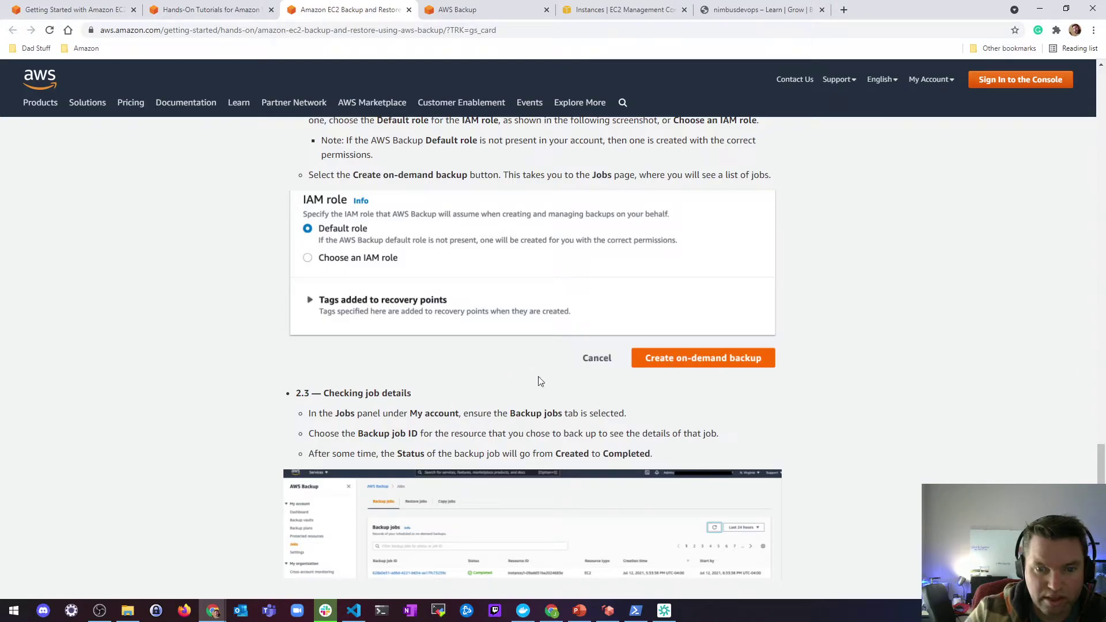
{"action": "scroll", "coordinate": [541, 381], "scroll_direction": "up", "scroll_amount": 5}
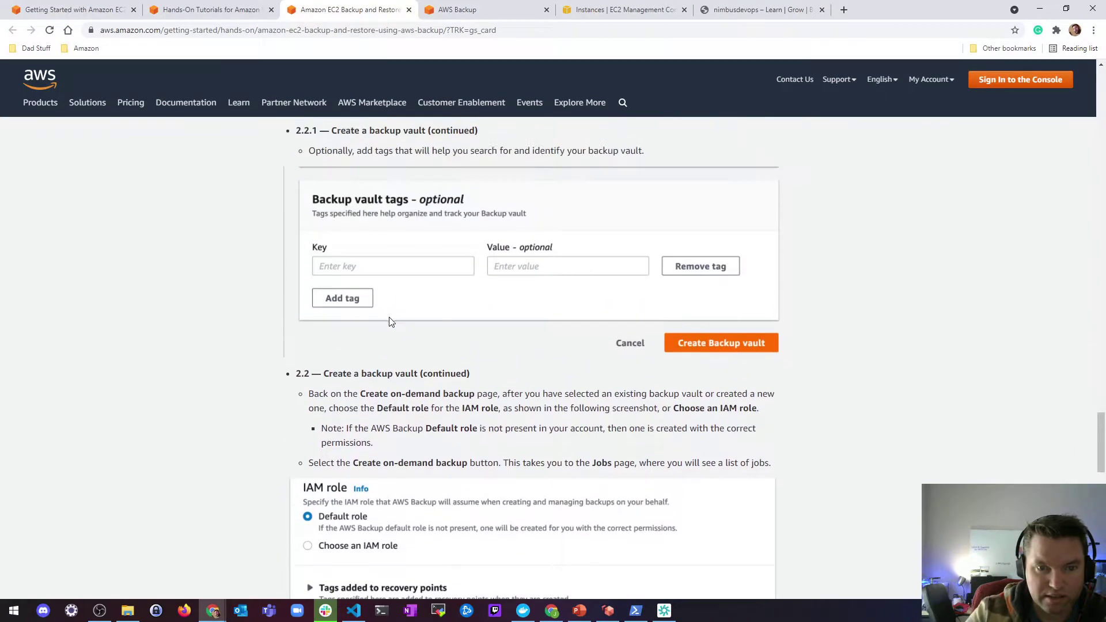
{"action": "scroll", "coordinate": [447, 379], "scroll_direction": "up", "scroll_amount": 9}
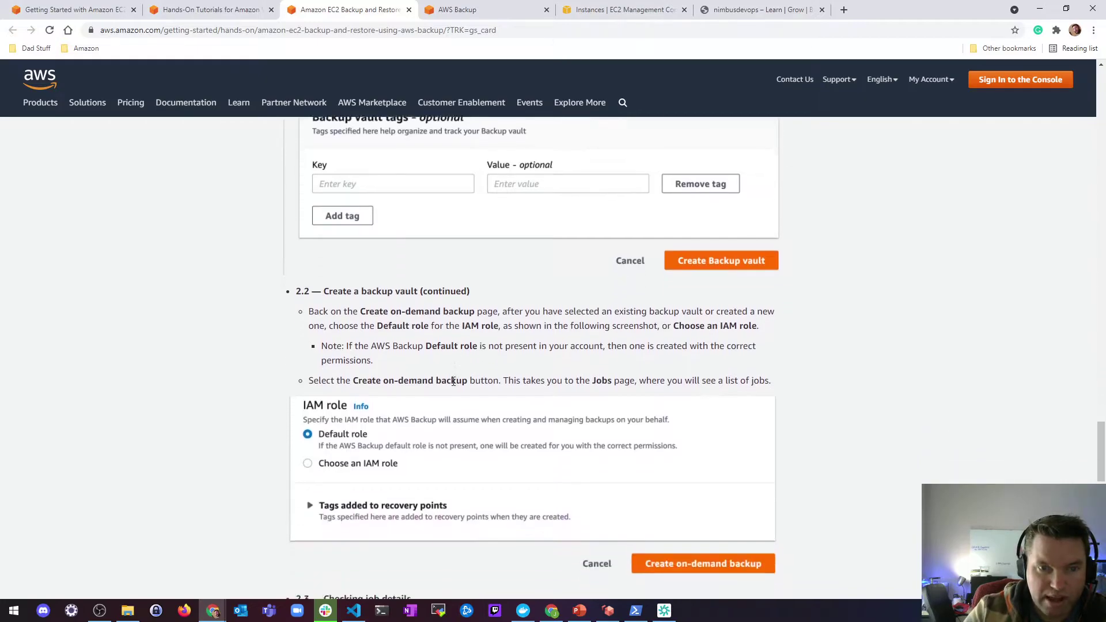
Recheck the tutorial's remaining on-demand backup instructions and try to create the backup in the NimbusDevops vault with the Default role.
{"action": "scroll", "coordinate": [394, 285], "scroll_direction": "up", "scroll_amount": 2}
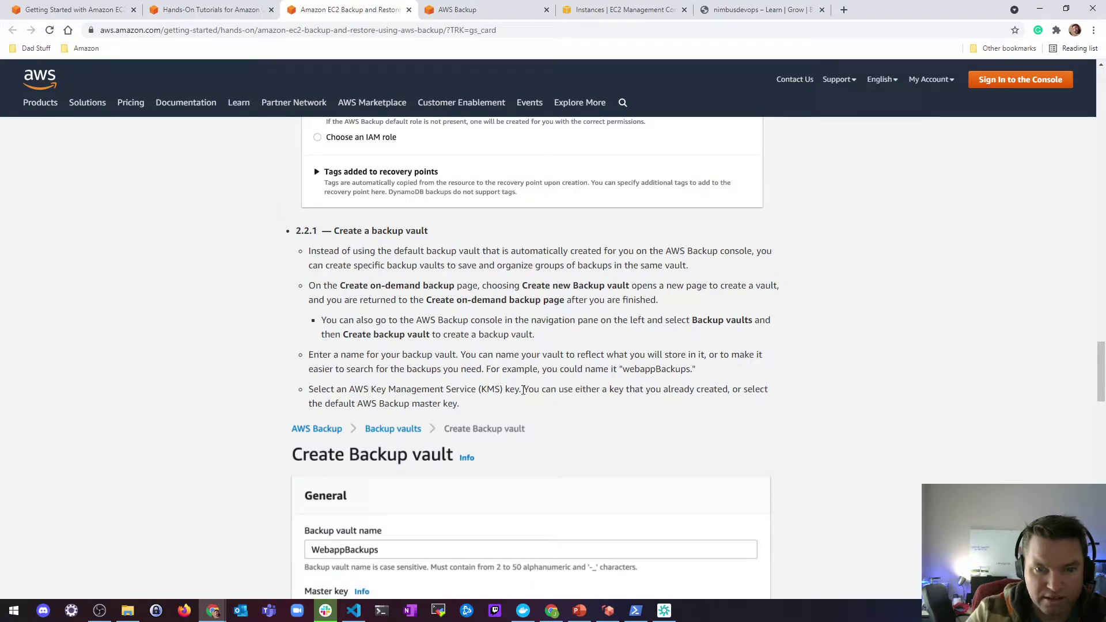
{"action": "scroll", "coordinate": [649, 399], "scroll_direction": "down", "scroll_amount": 16}
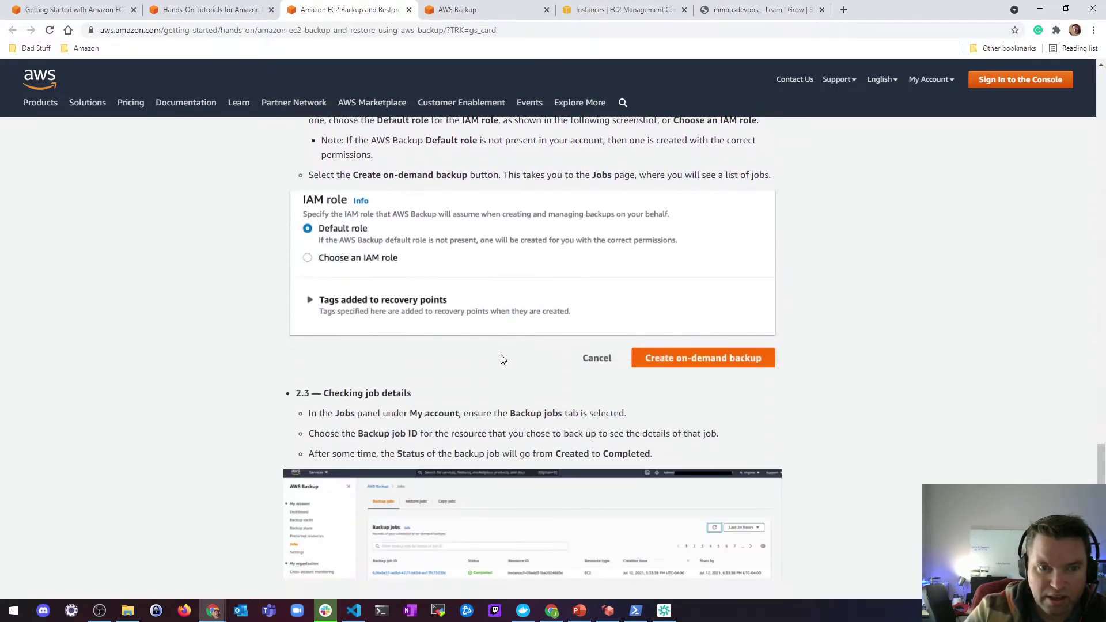
{"action": "scroll", "coordinate": [500, 358], "scroll_direction": "down", "scroll_amount": 4}
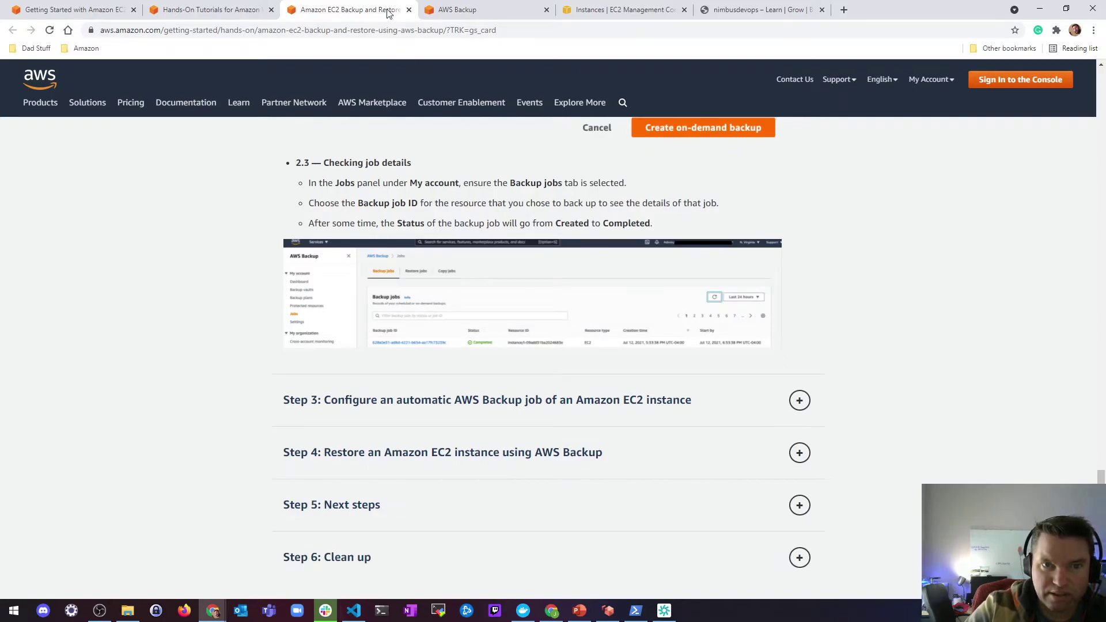
{"action": "left_click", "coordinate": [455, 10]}
{"action": "scroll", "coordinate": [321, 390], "scroll_direction": "down", "scroll_amount": 1}
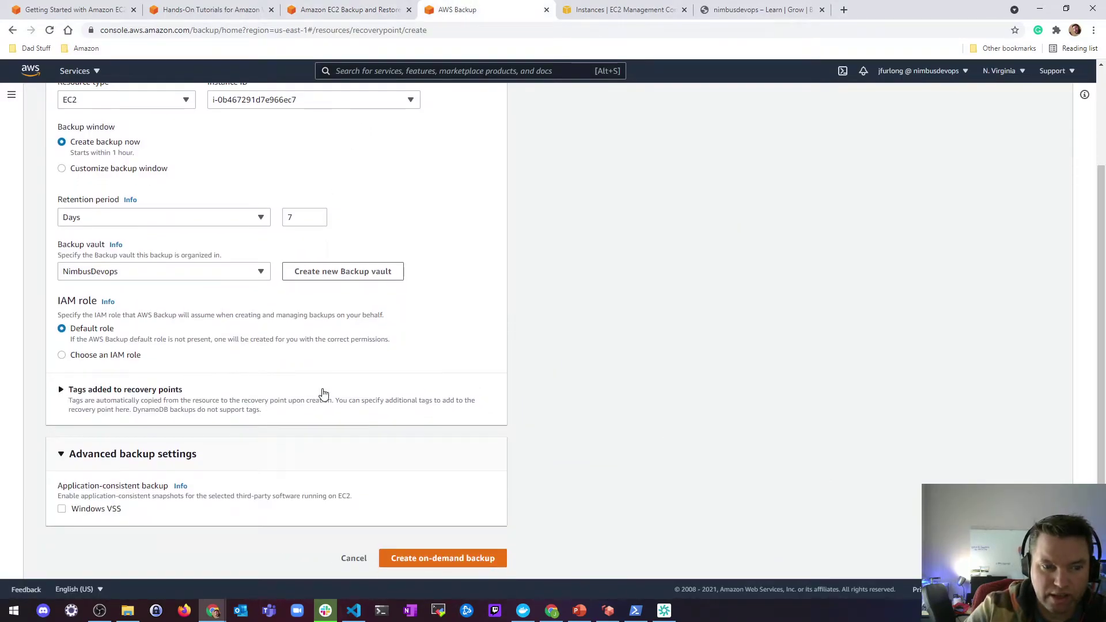
{"action": "left_click", "coordinate": [446, 562]}
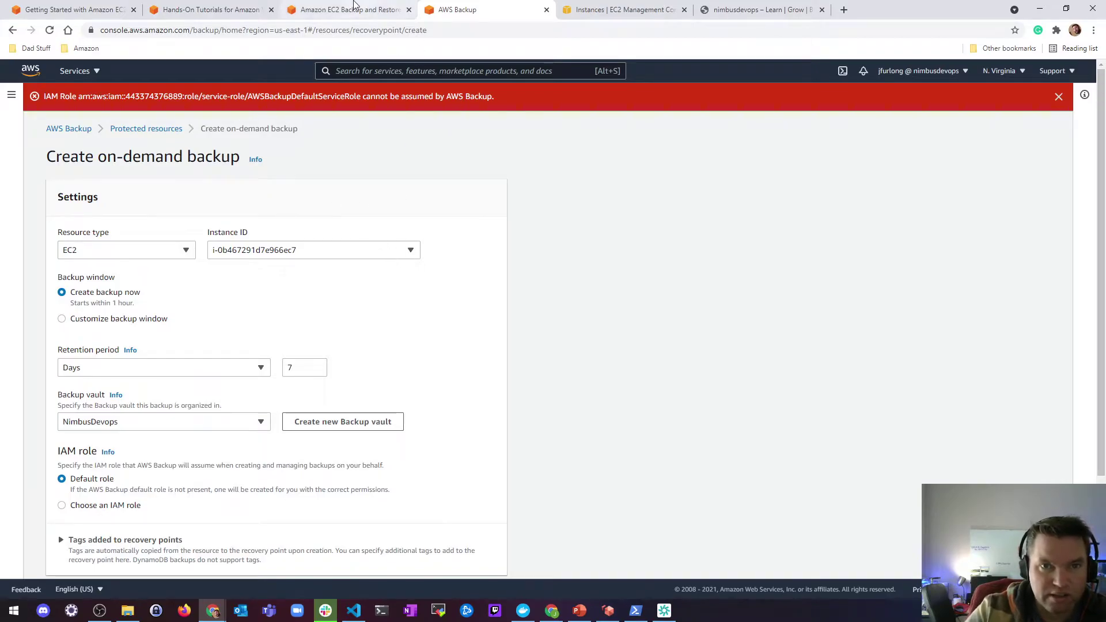
Recheck the tutorial's IAM role instructions and look through the existing IAM roles available for the on-demand backup.
{"action": "left_click", "coordinate": [353, 9]}
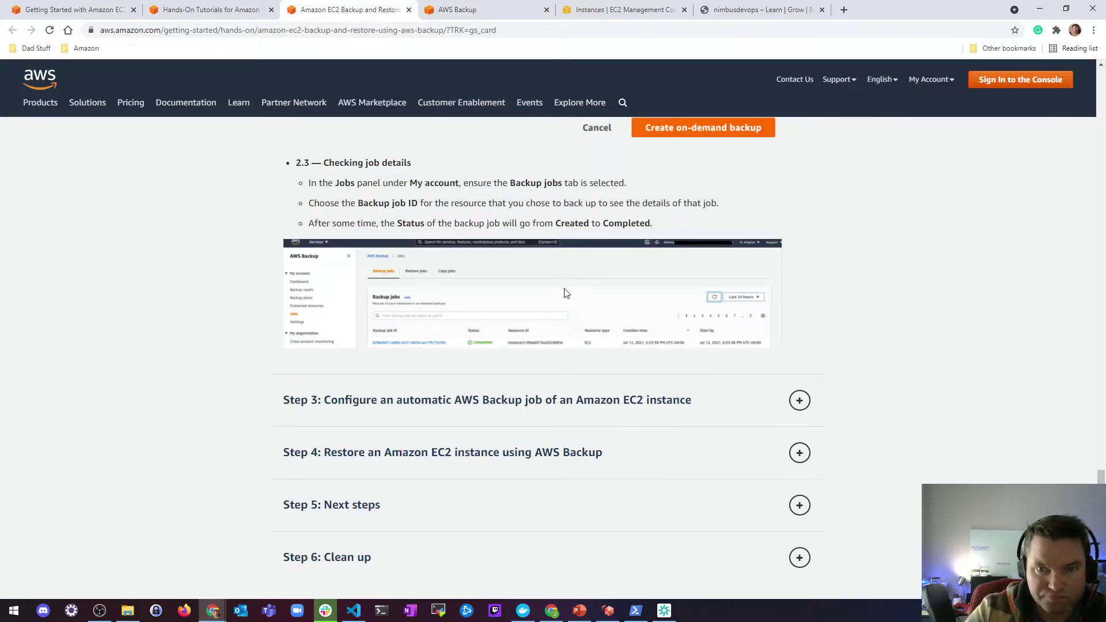
{"action": "scroll", "coordinate": [566, 300], "scroll_direction": "up", "scroll_amount": 4}
{"action": "scroll", "coordinate": [512, 339], "scroll_direction": "up", "scroll_amount": 5}
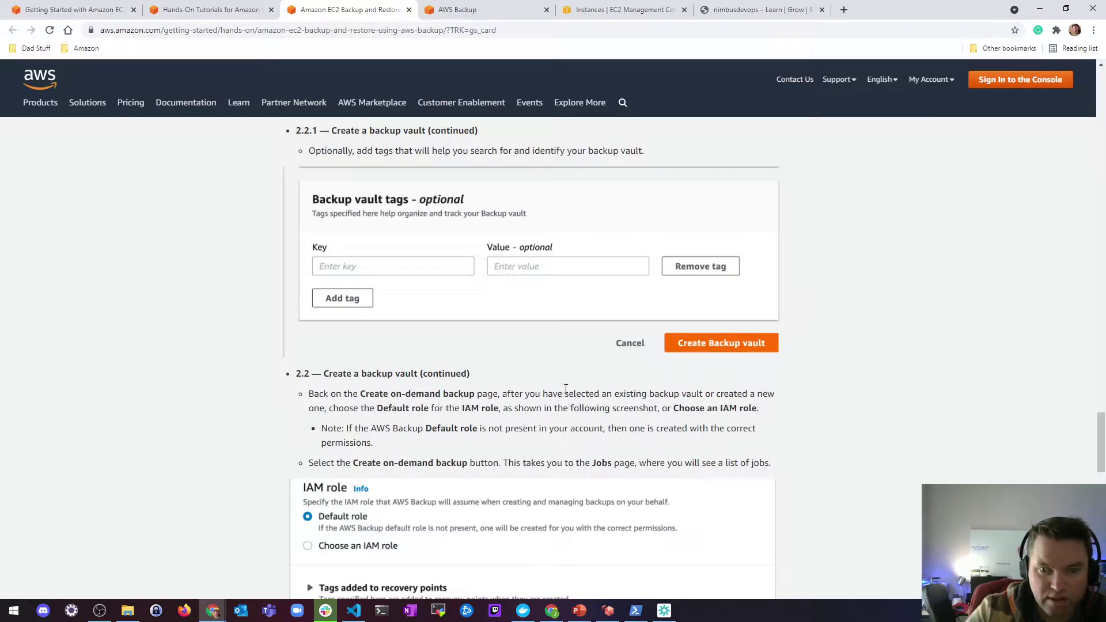
{"action": "left_click", "coordinate": [461, 10]}
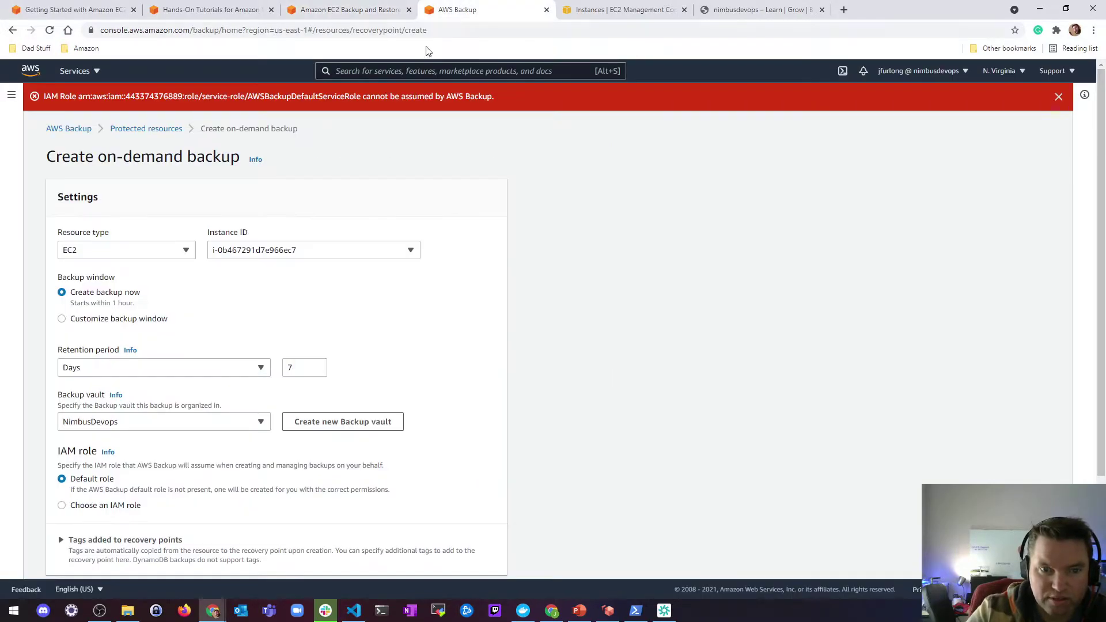
{"action": "scroll", "coordinate": [164, 471], "scroll_direction": "down", "scroll_amount": 3}
{"action": "left_click", "coordinate": [62, 355]}
{"action": "left_click", "coordinate": [122, 398]}
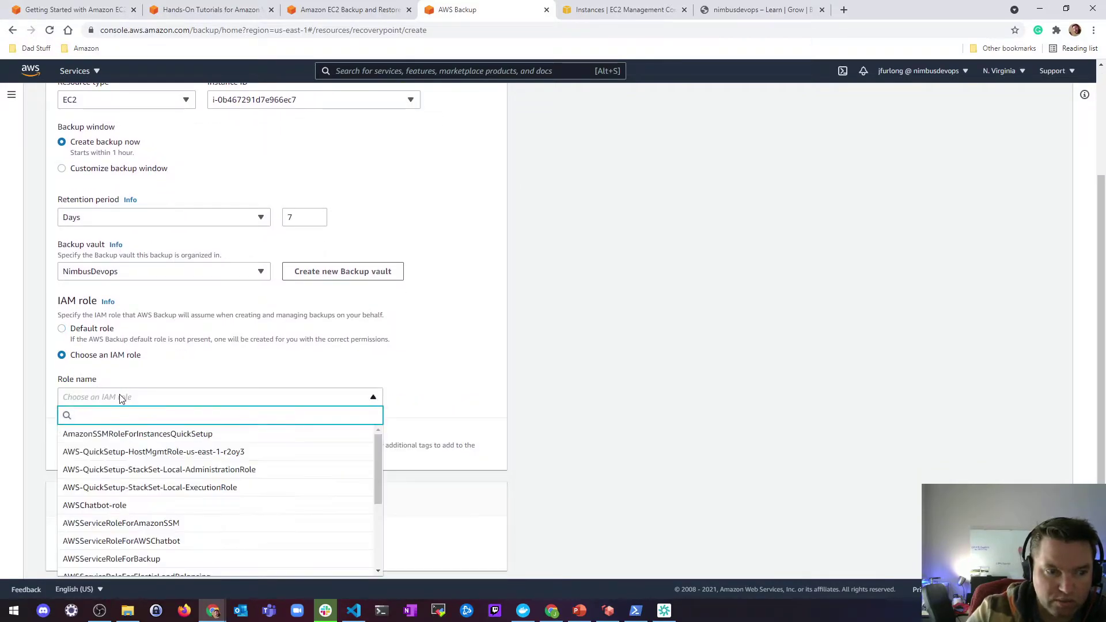
{"action": "left_click", "coordinate": [520, 346]}
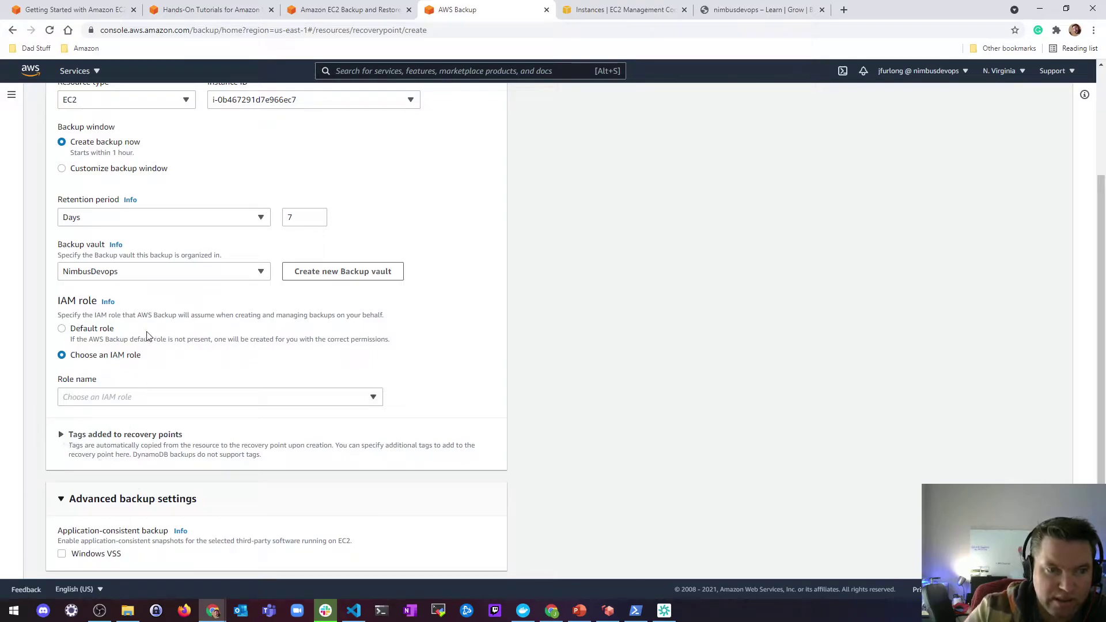
Set the backup vault to Default, reselect the Default role, and create the on-demand backup.
{"action": "left_click", "coordinate": [105, 274]}
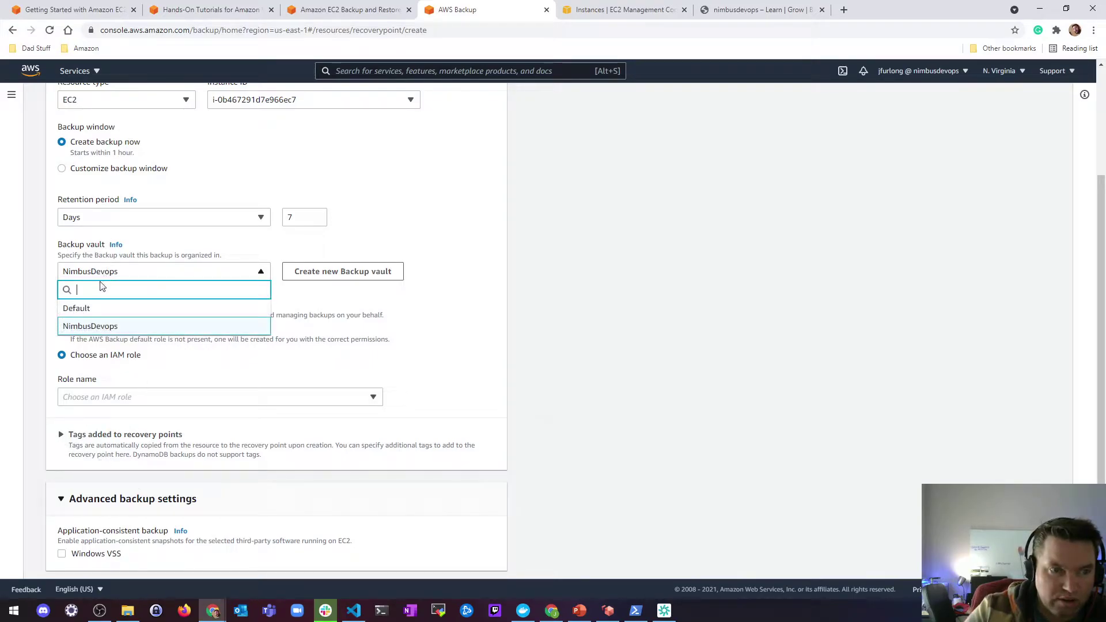
{"action": "left_click", "coordinate": [86, 308]}
{"action": "left_click", "coordinate": [63, 330]}
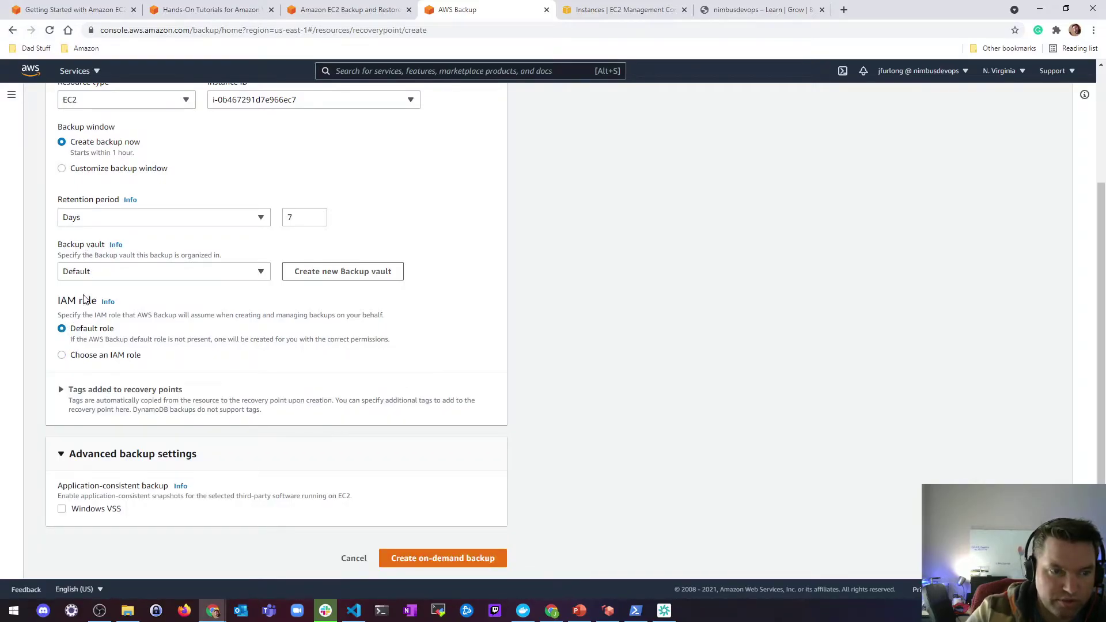
{"action": "left_click", "coordinate": [462, 554]}
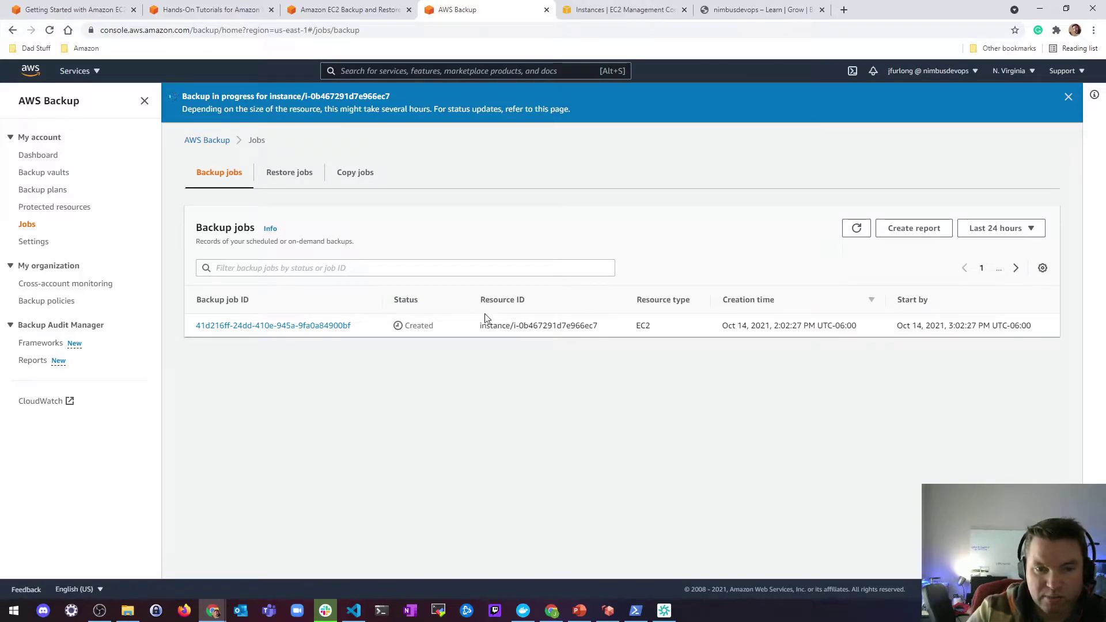
Read the tutorial's introduction and implementation prerequisites, especially the note on the default IAM role used by AWS Backup.
{"action": "left_click", "coordinate": [340, 9]}
{"action": "scroll", "coordinate": [461, 274], "scroll_direction": "up", "scroll_amount": 5}
{"action": "scroll", "coordinate": [455, 272], "scroll_direction": "up", "scroll_amount": 20}
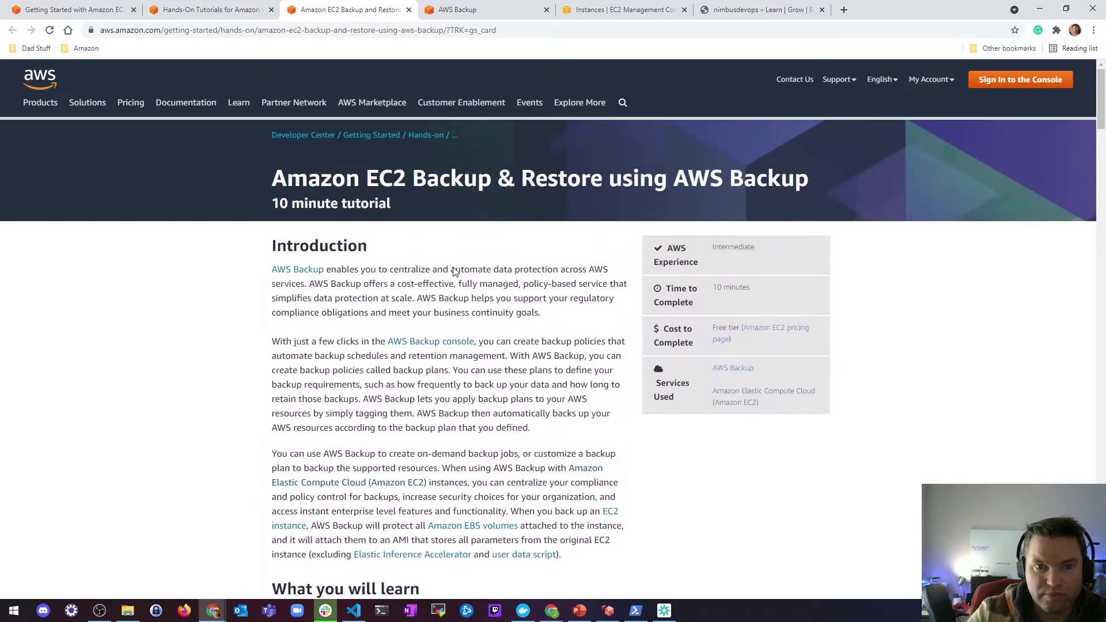
{"action": "scroll", "coordinate": [452, 272], "scroll_direction": "down", "scroll_amount": 4}
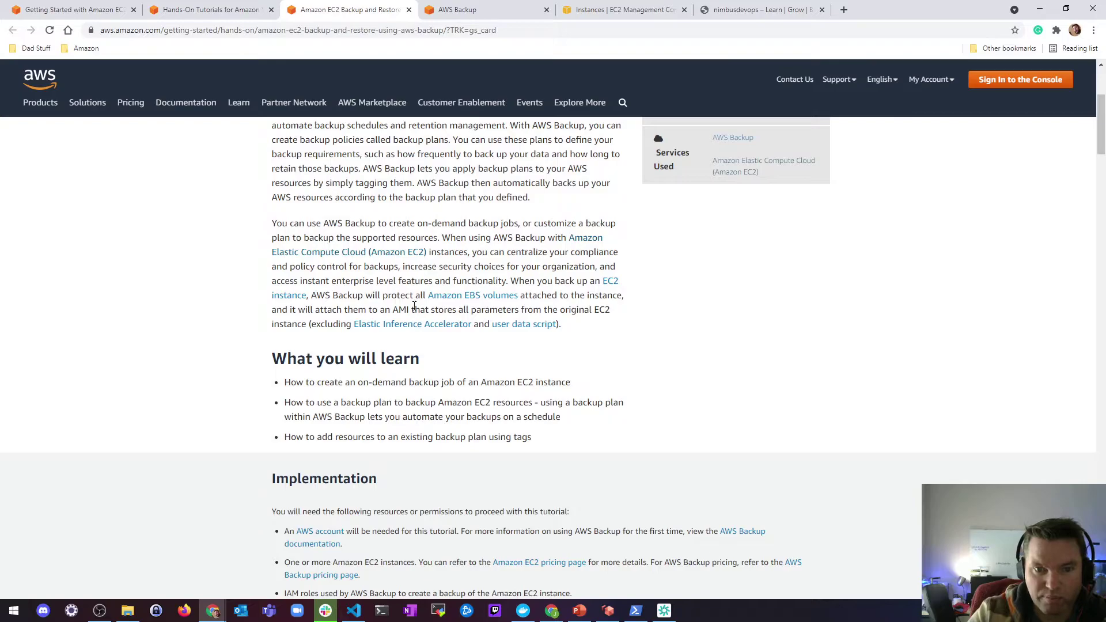
{"action": "scroll", "coordinate": [411, 308], "scroll_direction": "down", "scroll_amount": 5}
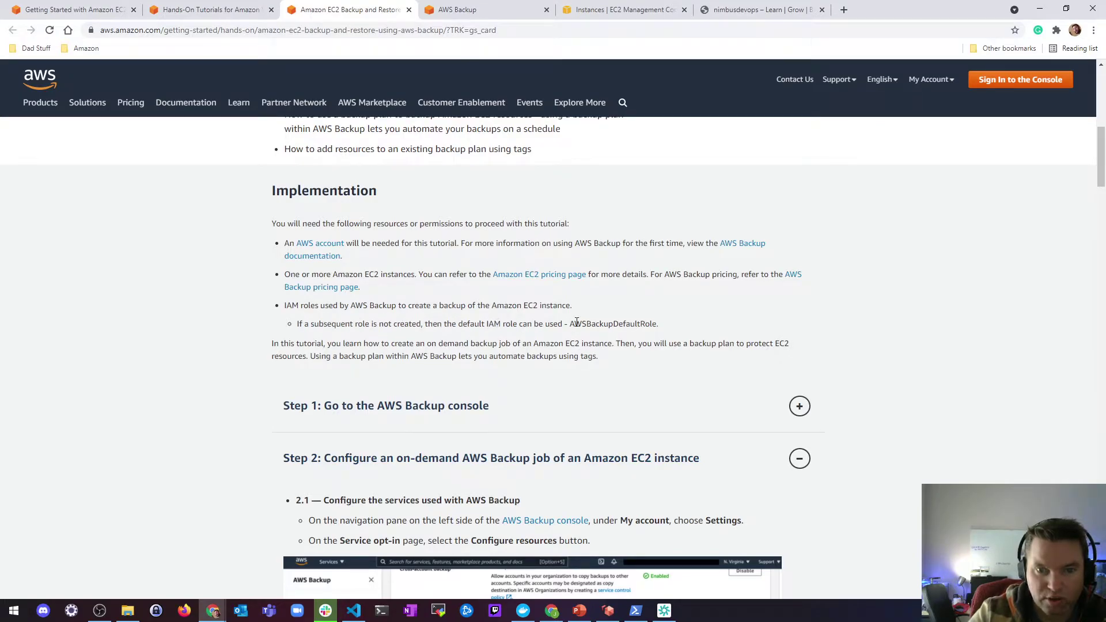
{"action": "left_click_drag", "start_coordinate": [655, 325], "coordinate": [578, 324]}
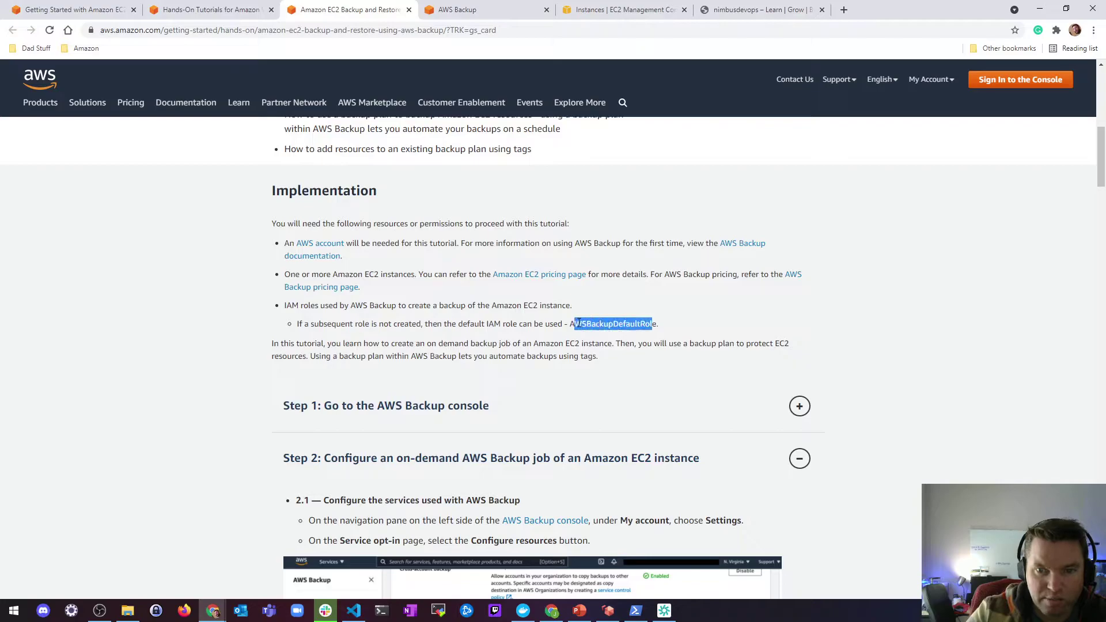
{"action": "left_click", "coordinate": [472, 340]}
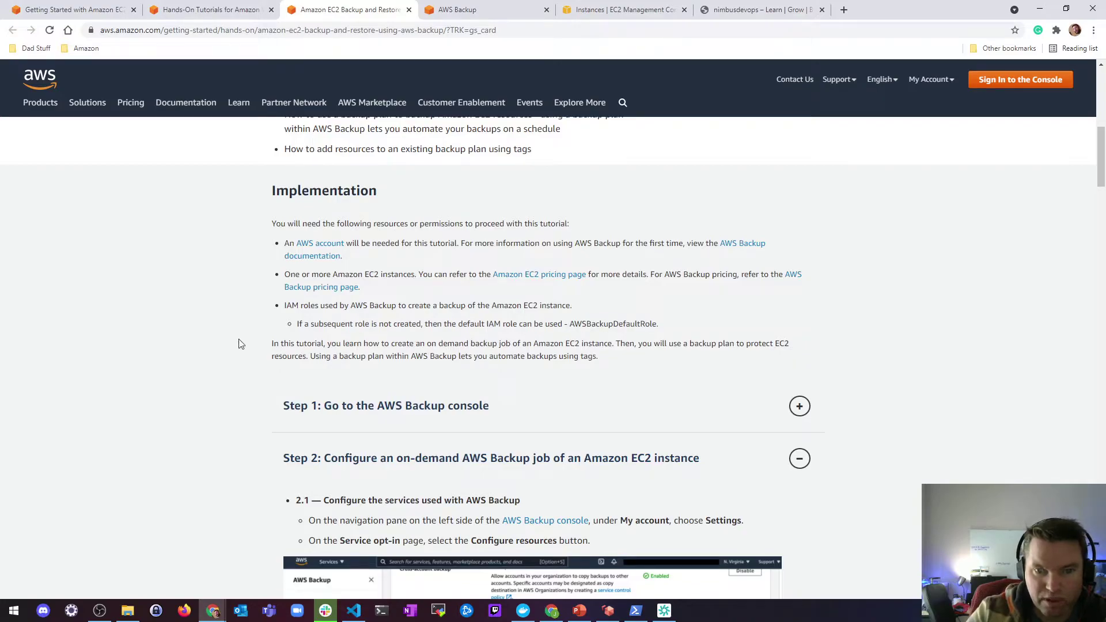
Reread the tutorial's section 2.3 on checking job details and refresh the backup jobs list to check the job's status.
{"action": "scroll", "coordinate": [241, 344], "scroll_direction": "down", "scroll_amount": 20}
{"action": "scroll", "coordinate": [288, 324], "scroll_direction": "down", "scroll_amount": 15}
{"action": "scroll", "coordinate": [290, 318], "scroll_direction": "up", "scroll_amount": 10}
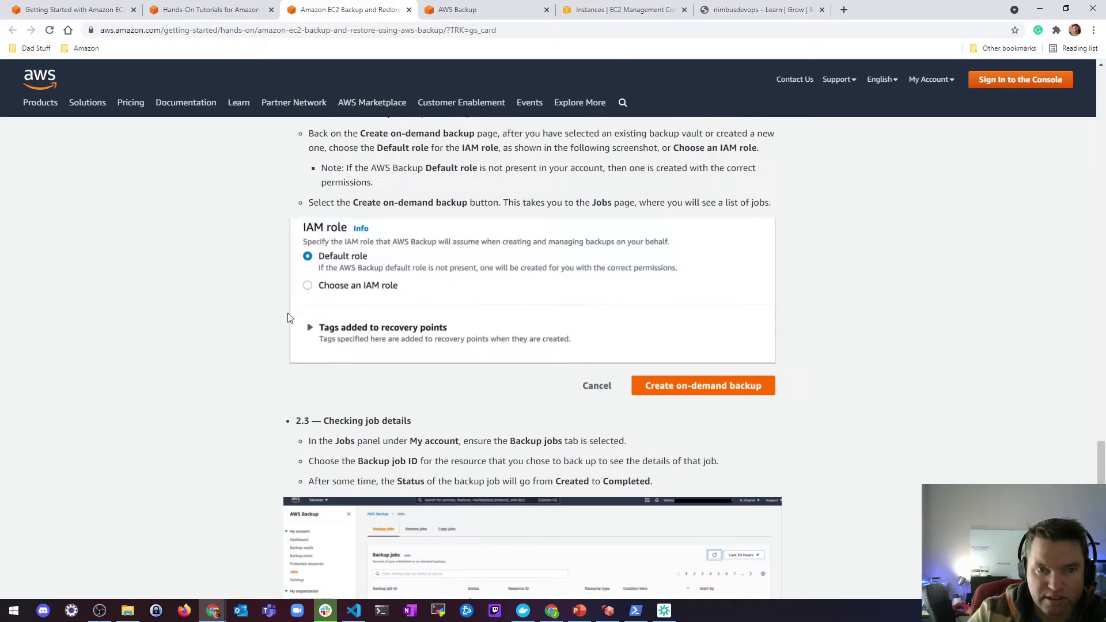
{"action": "scroll", "coordinate": [286, 312], "scroll_direction": "down", "scroll_amount": 4}
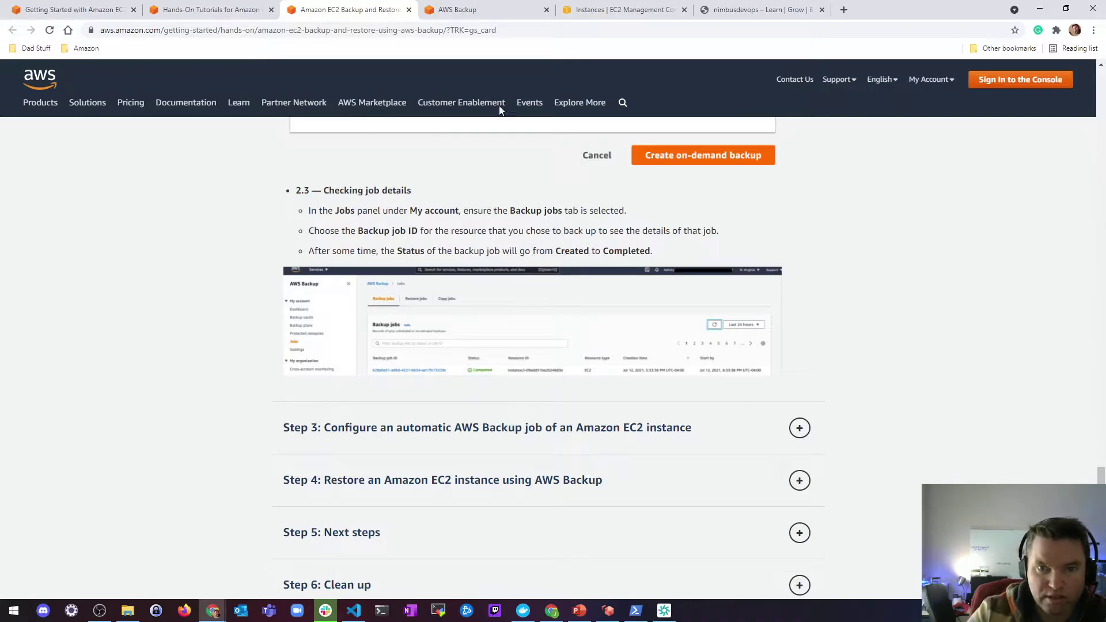
{"action": "left_click", "coordinate": [483, 10]}
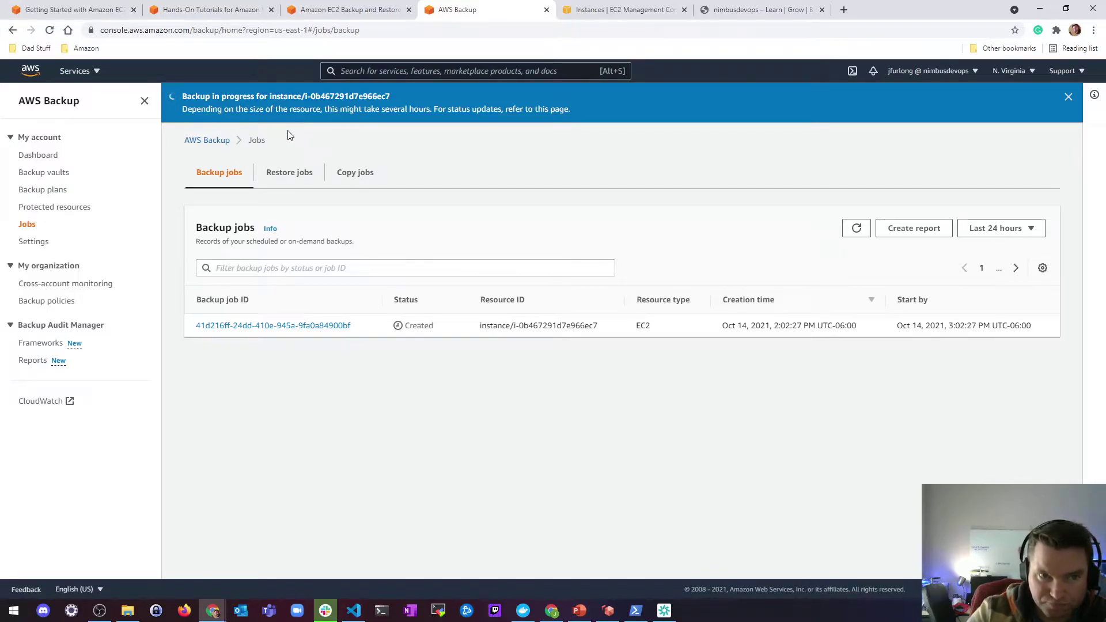
{"action": "left_click", "coordinate": [855, 228]}
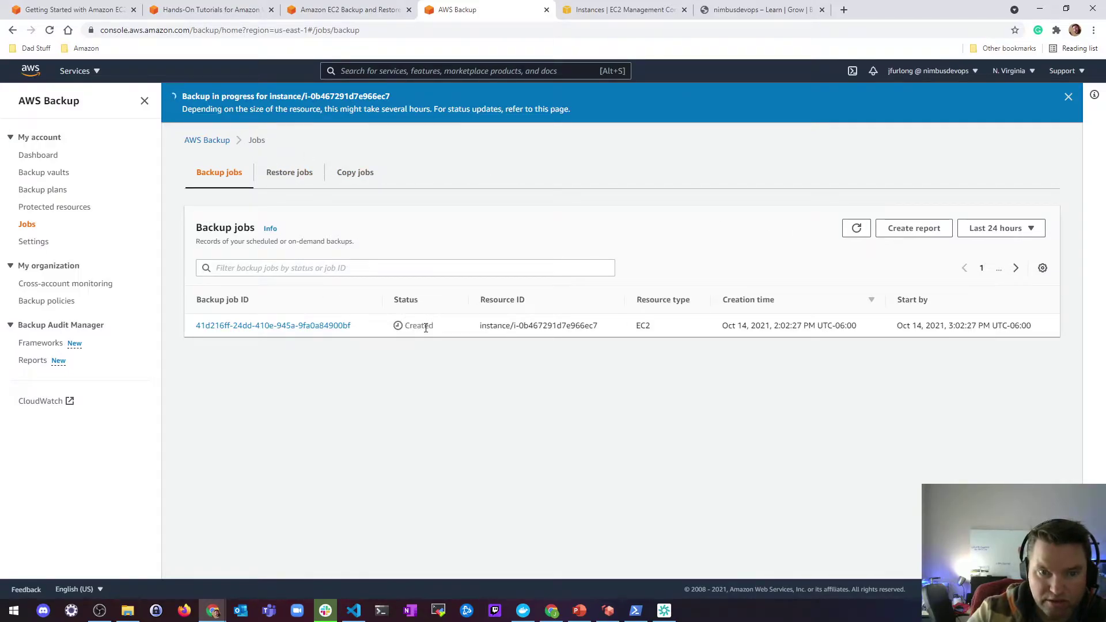
Expand the tutorial's Step 3 on automatic backup jobs and read sections 3.1 and 3.2 on services and backup plans.
{"action": "left_click", "coordinate": [344, 8]}
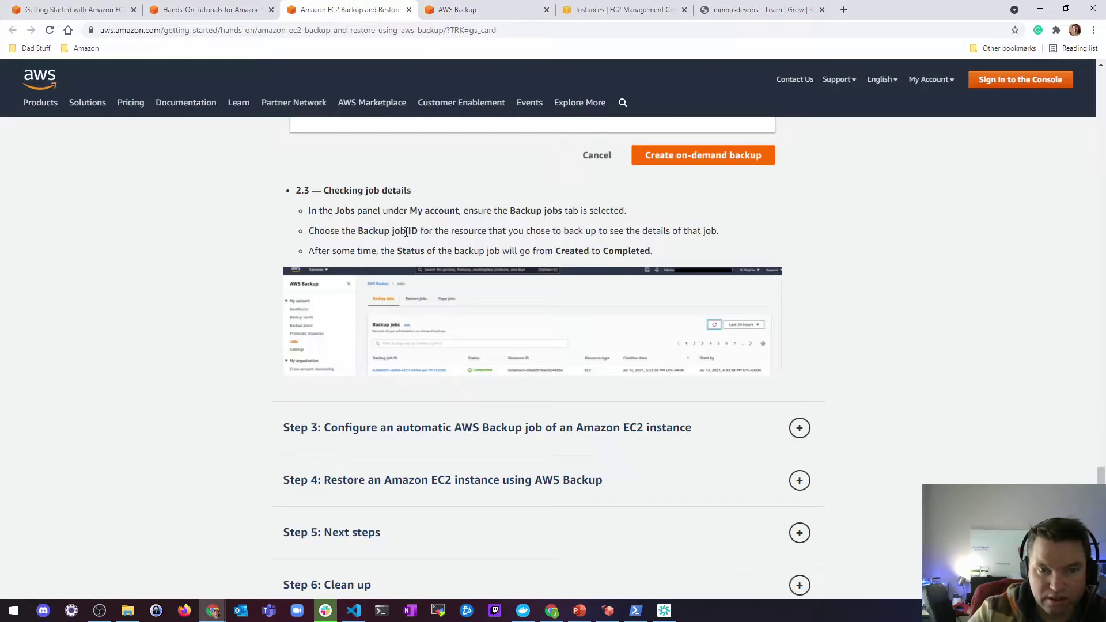
{"action": "scroll", "coordinate": [532, 251], "scroll_direction": "down", "scroll_amount": 3}
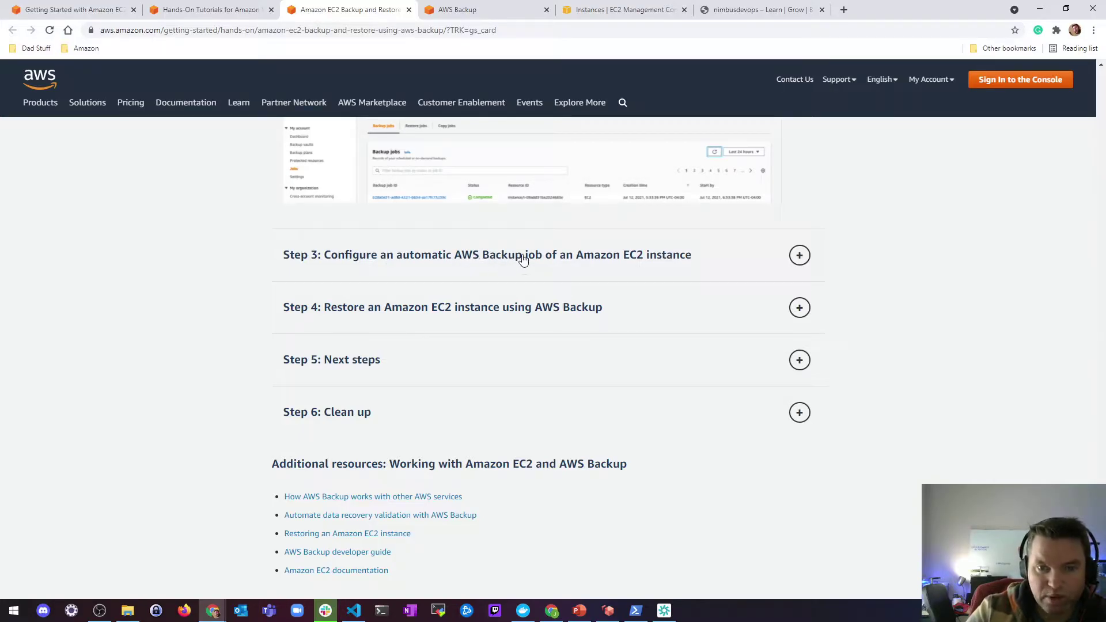
{"action": "left_click", "coordinate": [799, 255]}
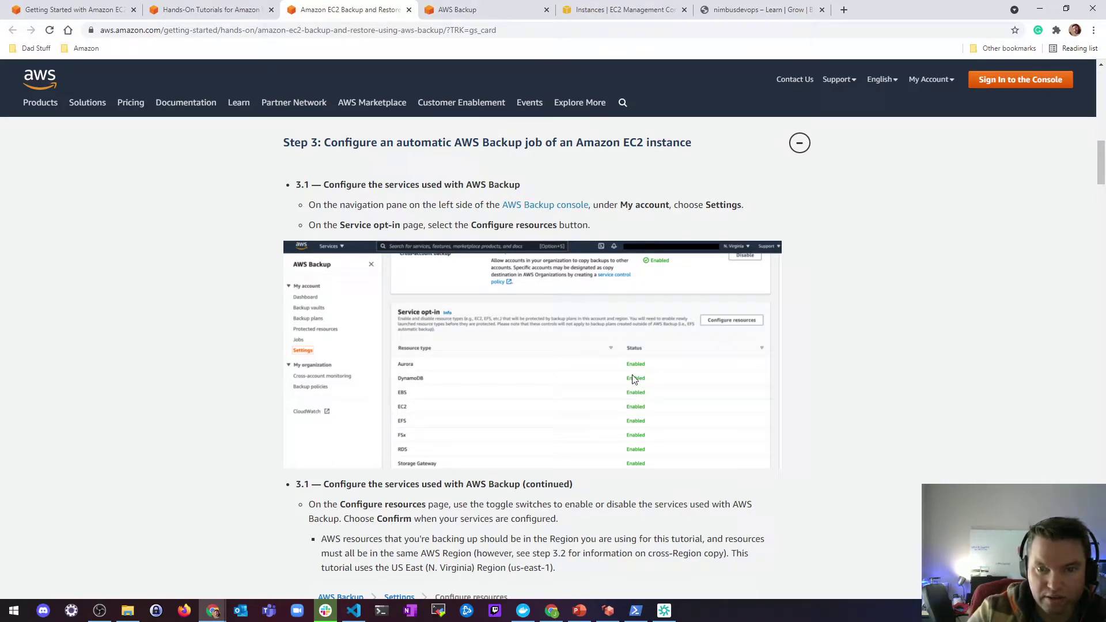
{"action": "scroll", "coordinate": [632, 380], "scroll_direction": "down", "scroll_amount": 4}
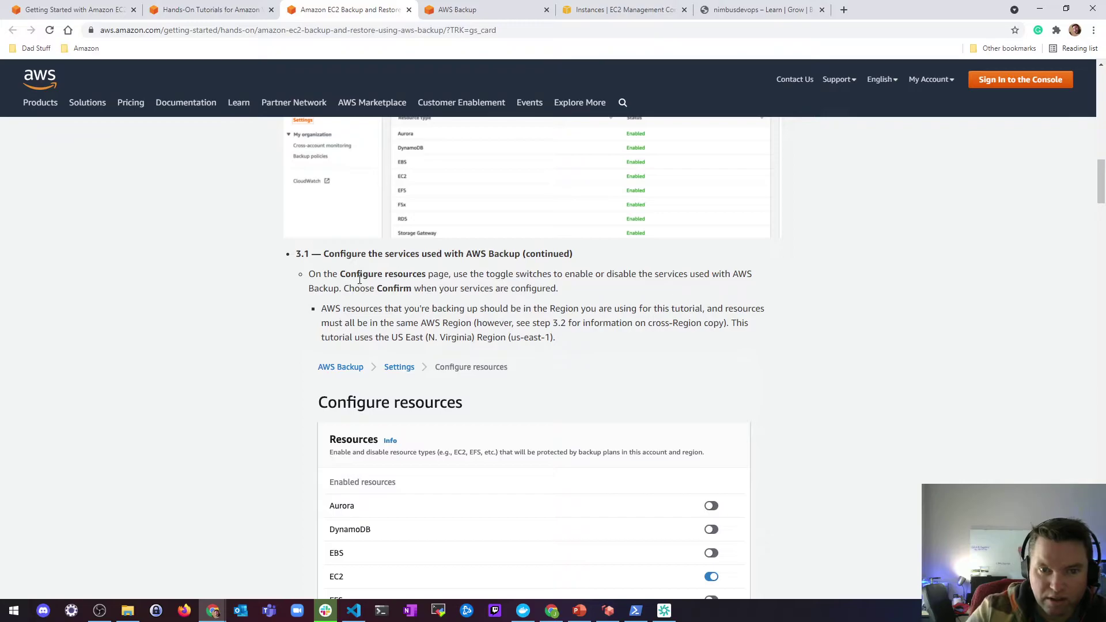
{"action": "scroll", "coordinate": [365, 283], "scroll_direction": "down", "scroll_amount": 2}
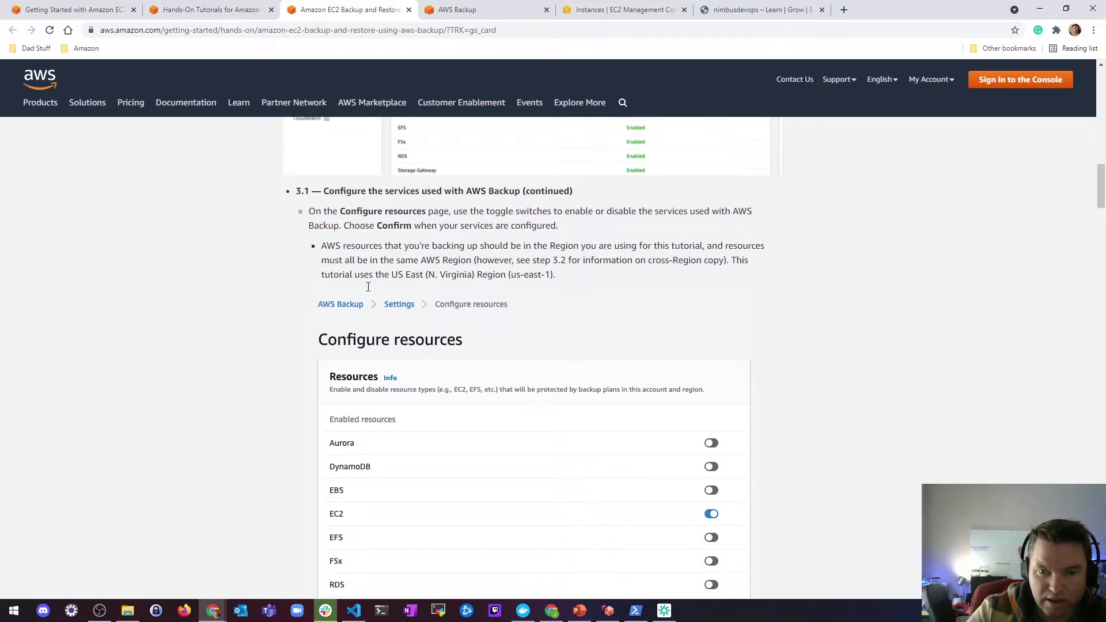
{"action": "scroll", "coordinate": [271, 240], "scroll_direction": "down", "scroll_amount": 5}
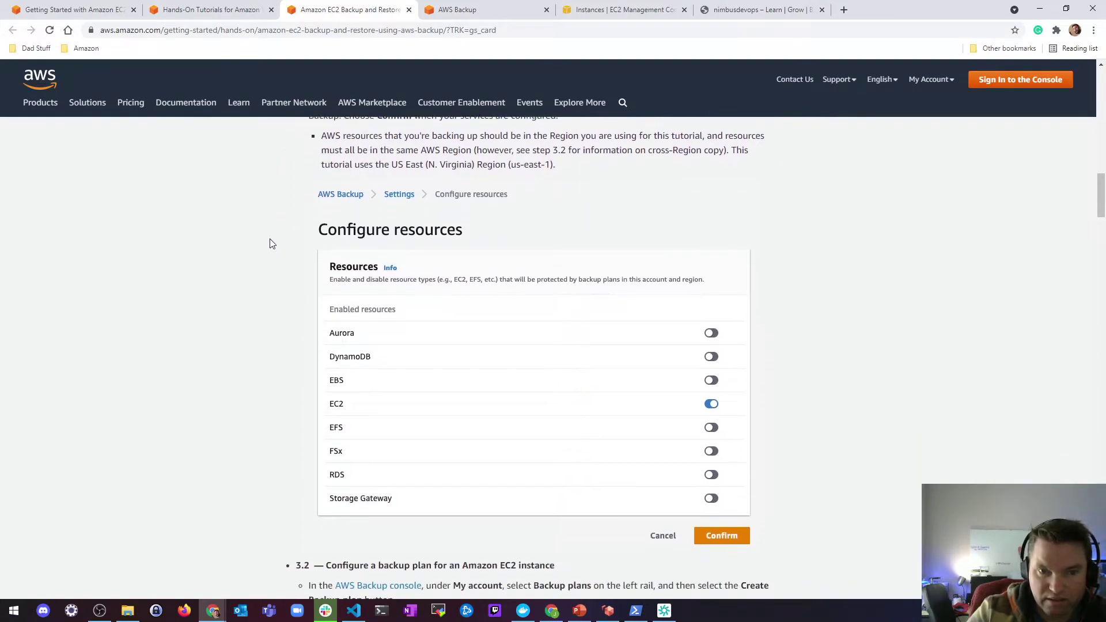
{"action": "scroll", "coordinate": [262, 248], "scroll_direction": "down", "scroll_amount": 4}
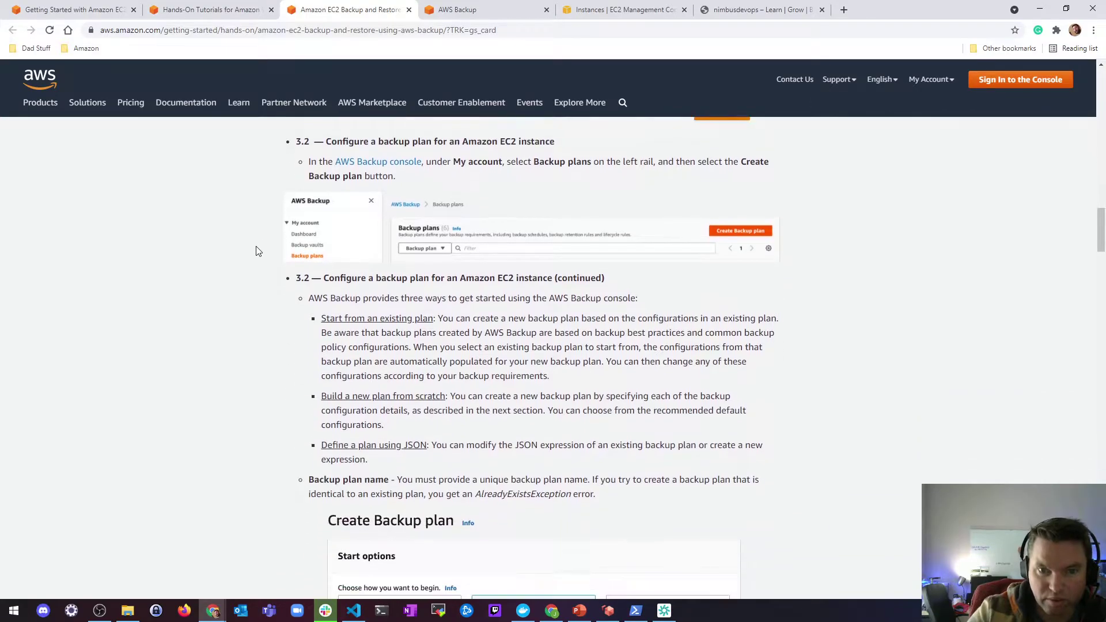
Refresh the backup jobs list in the AWS Backup console and check the job overview on the dashboard.
{"action": "left_click", "coordinate": [470, 7]}
{"action": "left_click", "coordinate": [852, 228]}
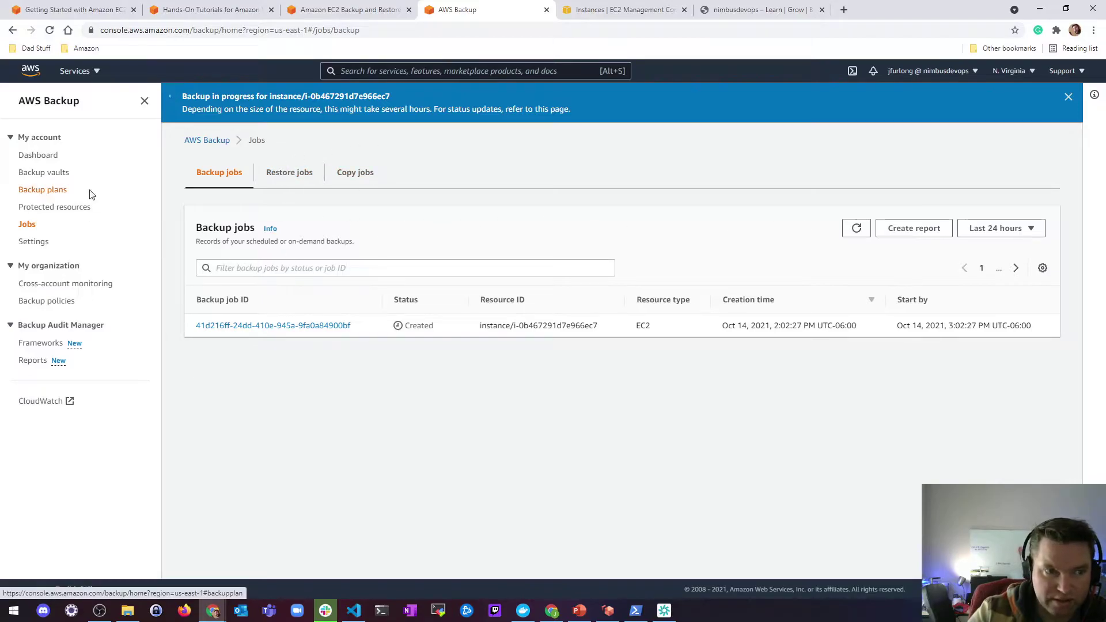
{"action": "left_click", "coordinate": [38, 155]}
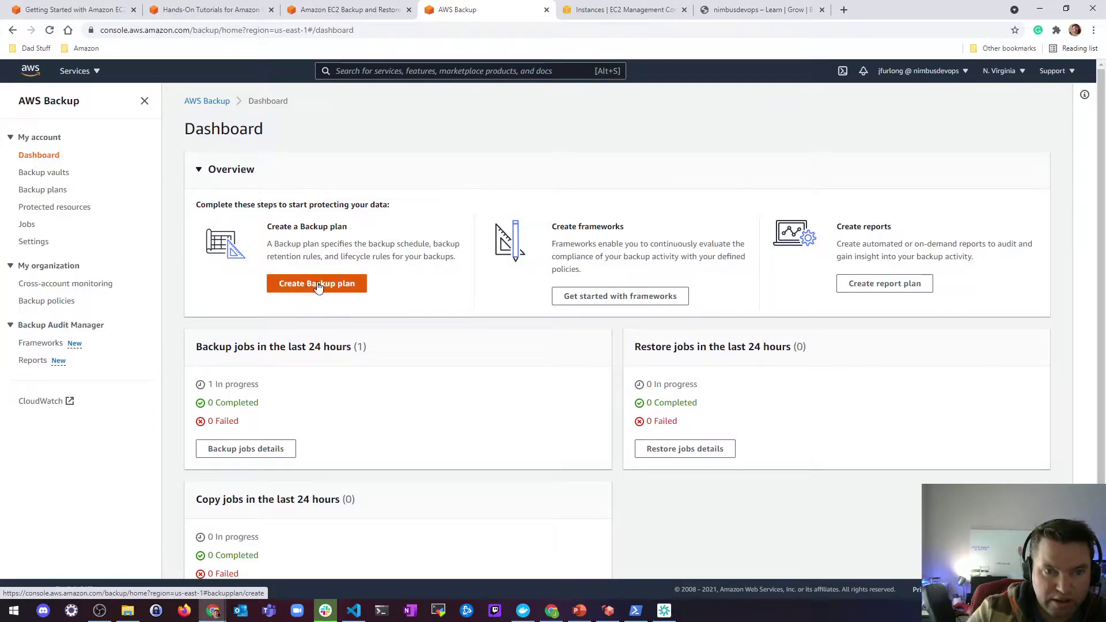
Start a new backup plan built from scratch and name it Daily.
{"action": "left_click", "coordinate": [38, 191]}
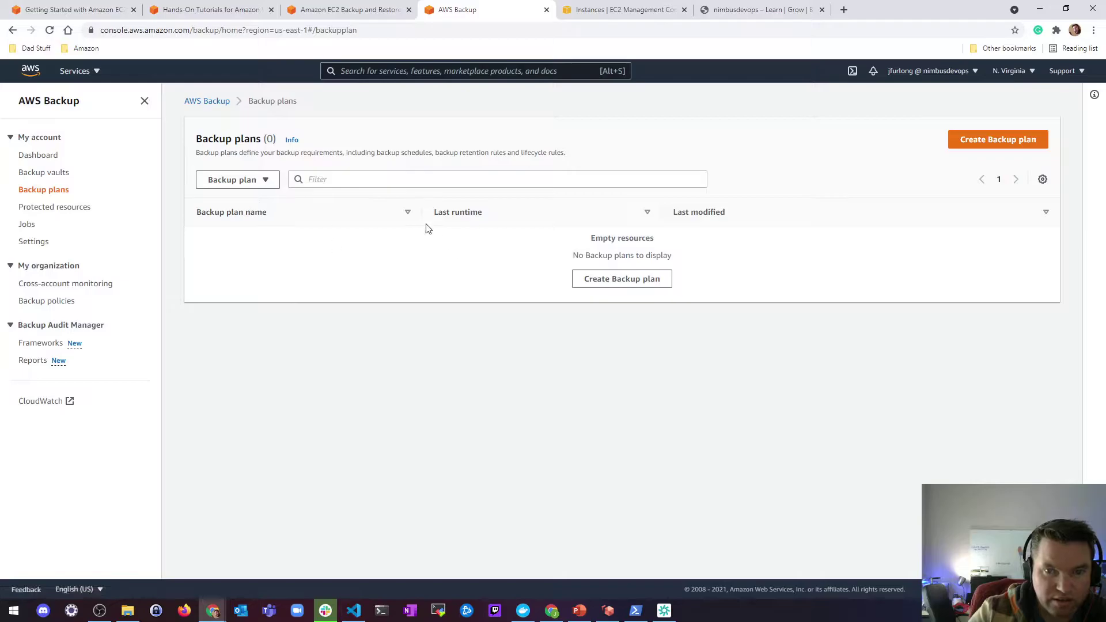
{"action": "left_click", "coordinate": [1000, 140]}
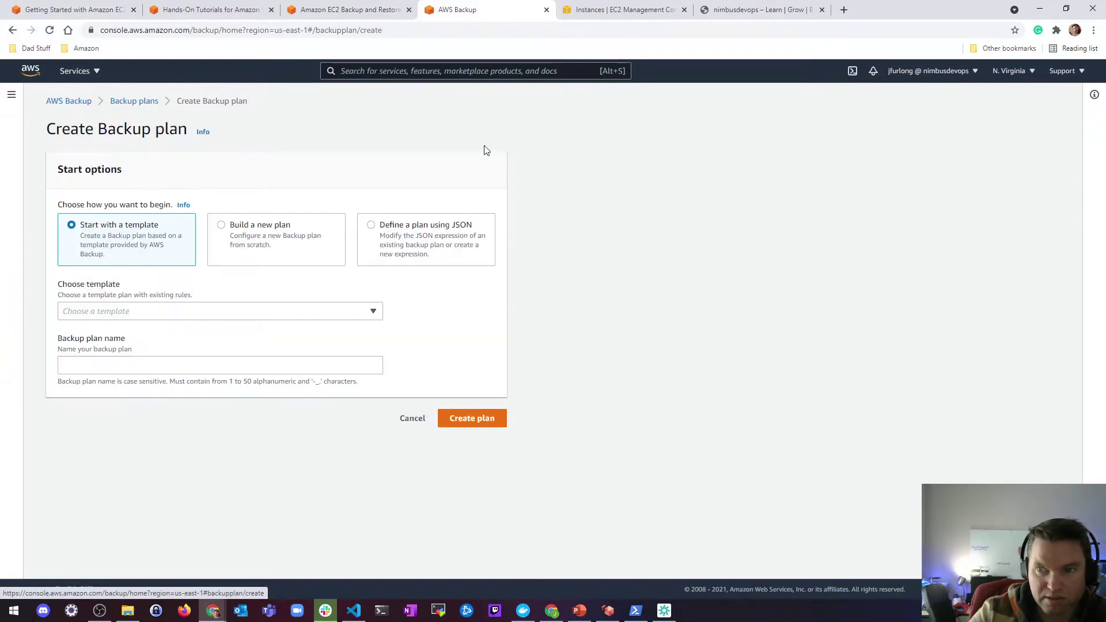
{"action": "left_click", "coordinate": [222, 226]}
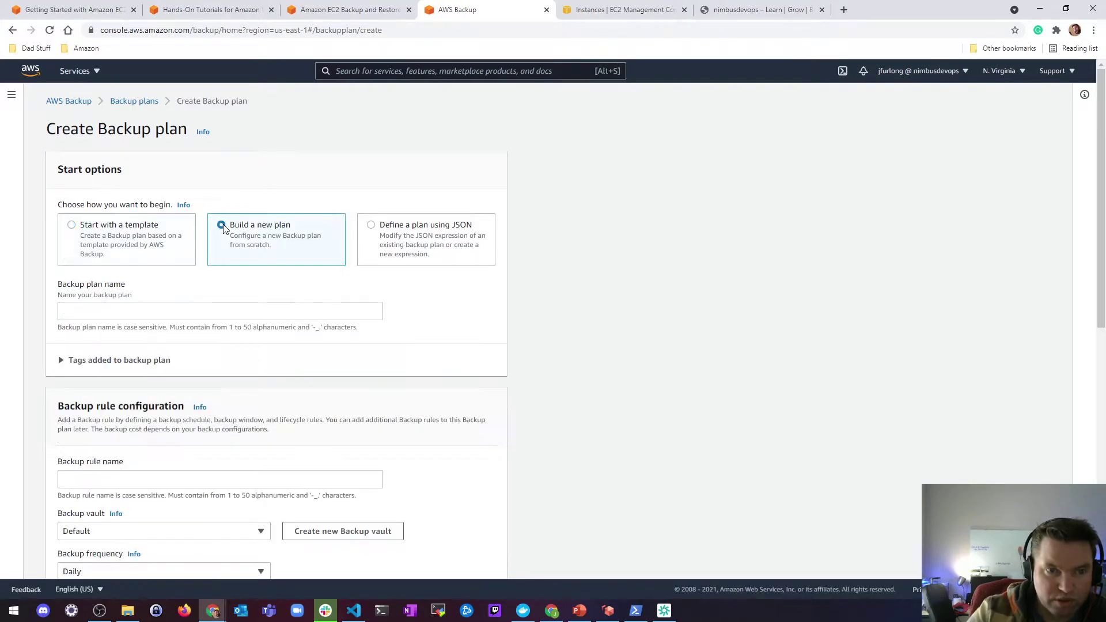
{"action": "left_click", "coordinate": [104, 314]}
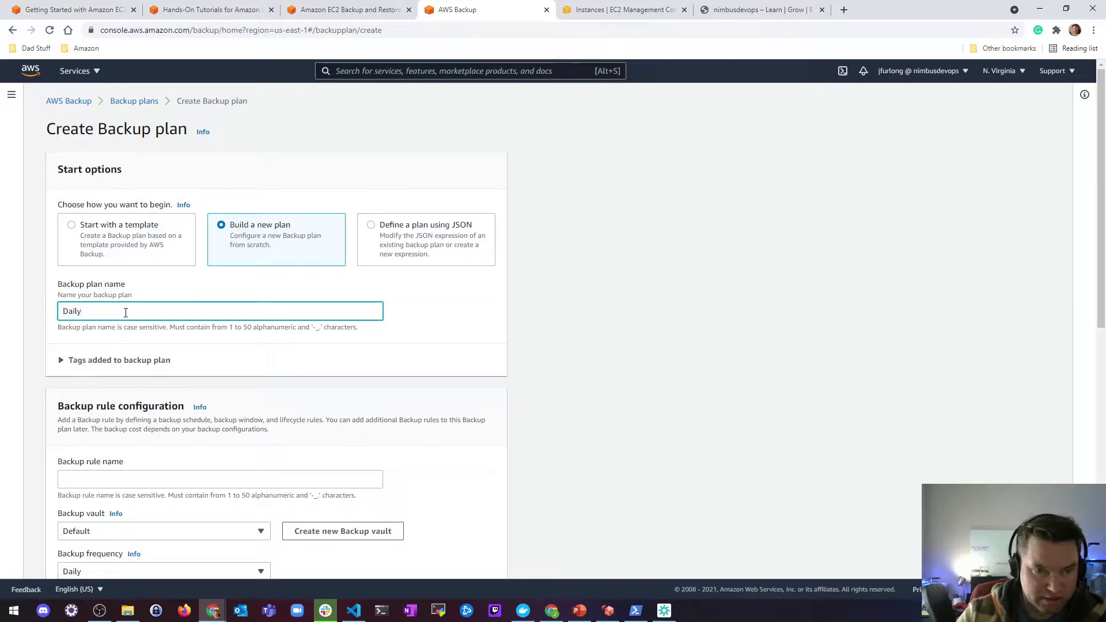
{"action": "scroll", "coordinate": [432, 339], "scroll_direction": "down", "scroll_amount": 3}
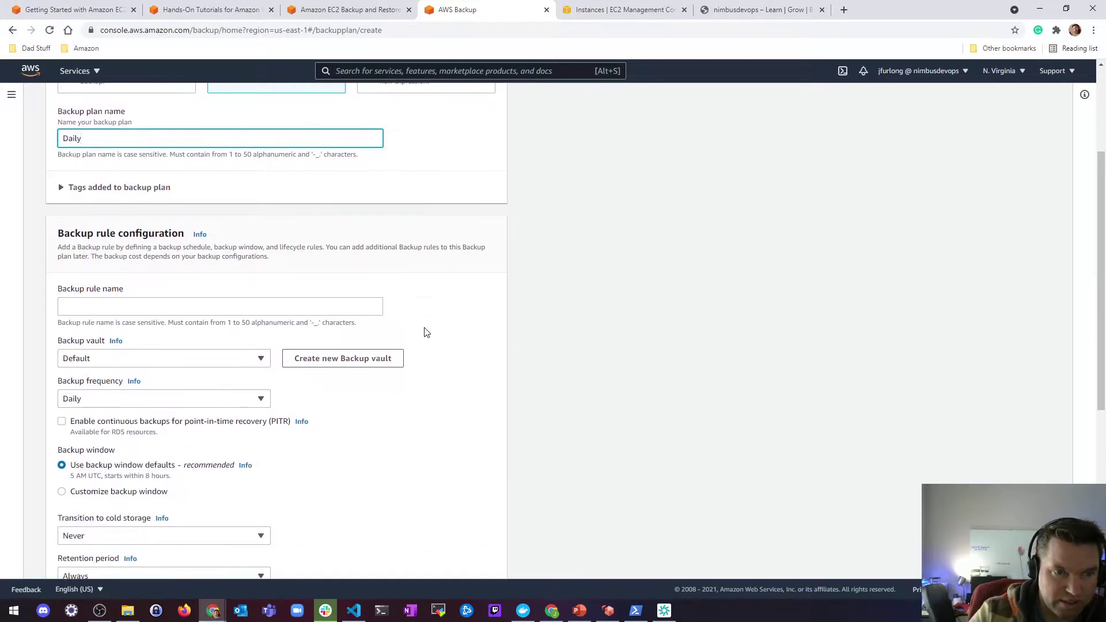
Name the backup rule daily and change the backup plan name to lowercase daily.
{"action": "left_click", "coordinate": [81, 300]}
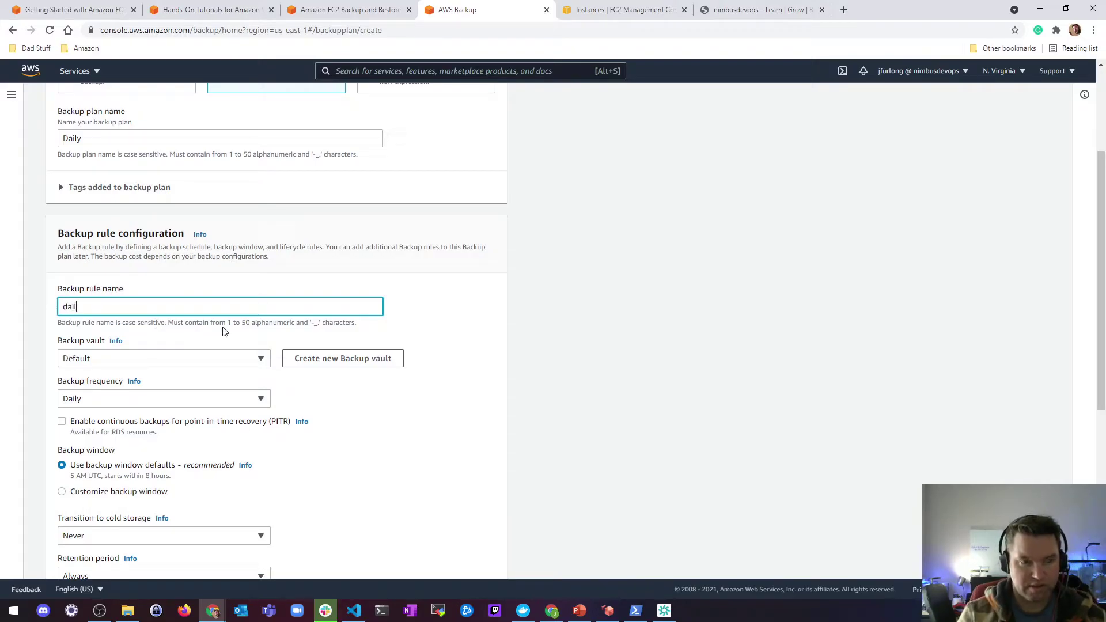
{"action": "left_click_drag", "start_coordinate": [91, 139], "coordinate": [46, 139]}
{"action": "type", "text": "da"}
{"action": "left_click", "coordinate": [588, 269]}
{"action": "scroll", "coordinate": [227, 259], "scroll_direction": "up", "scroll_amount": 2}
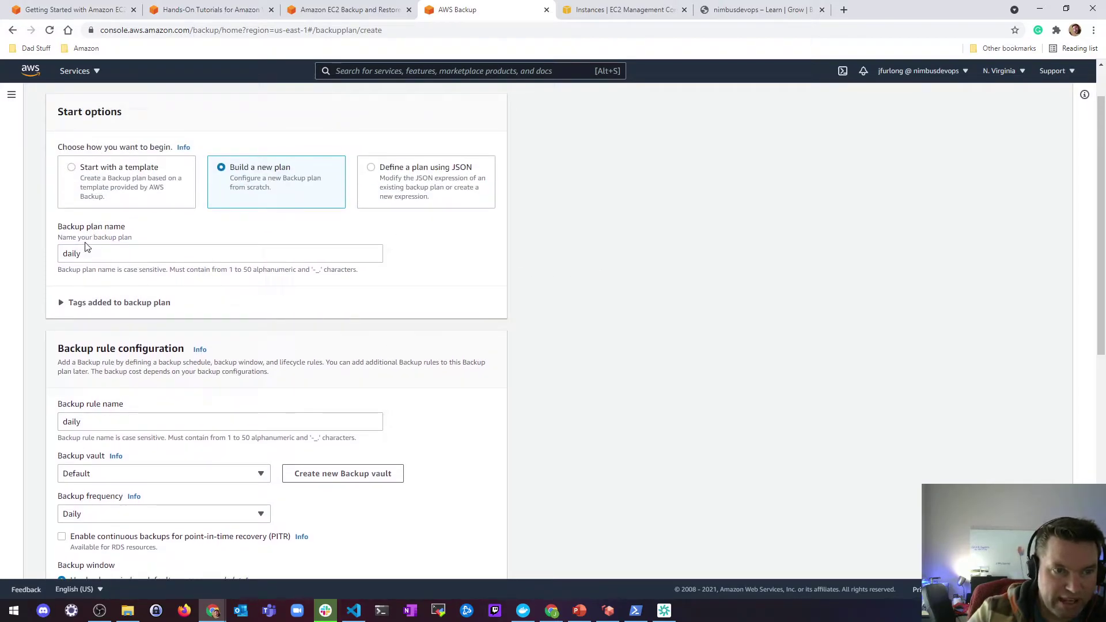
Rename the backup plan WordPress.
{"action": "scroll", "coordinate": [122, 266], "scroll_direction": "down", "scroll_amount": 3}
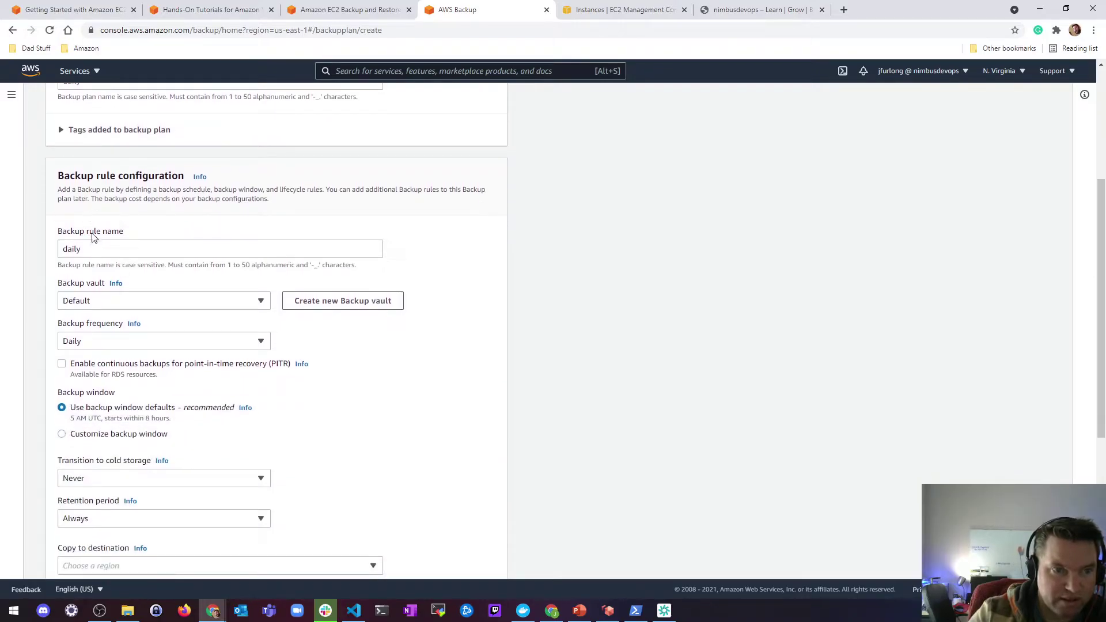
{"action": "scroll", "coordinate": [172, 216], "scroll_direction": "up", "scroll_amount": 3}
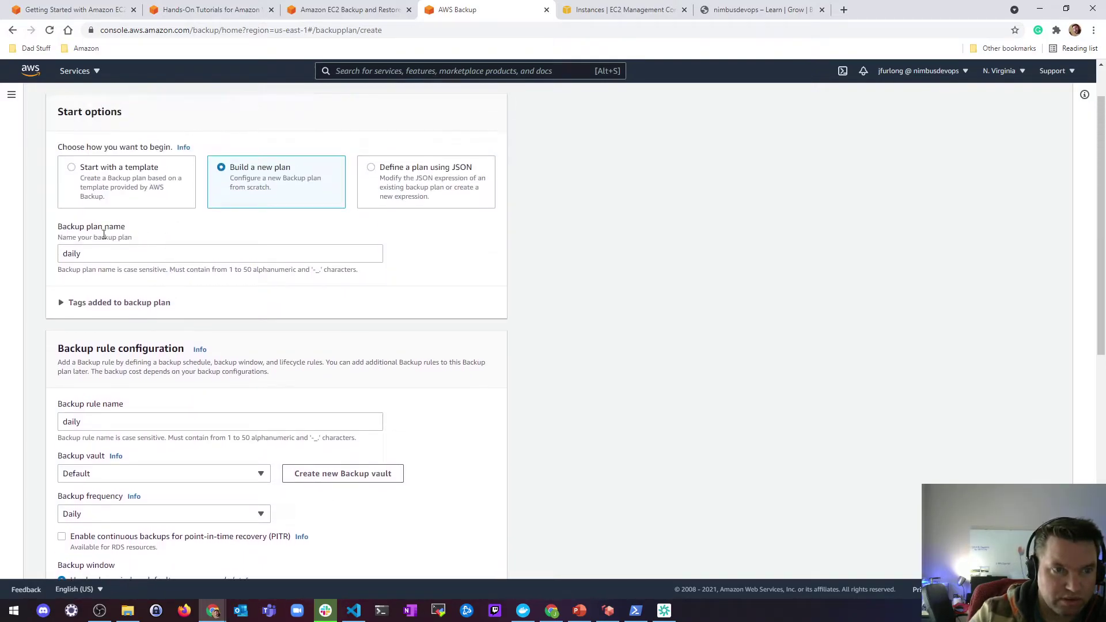
{"action": "scroll", "coordinate": [132, 228], "scroll_direction": "down", "scroll_amount": 3}
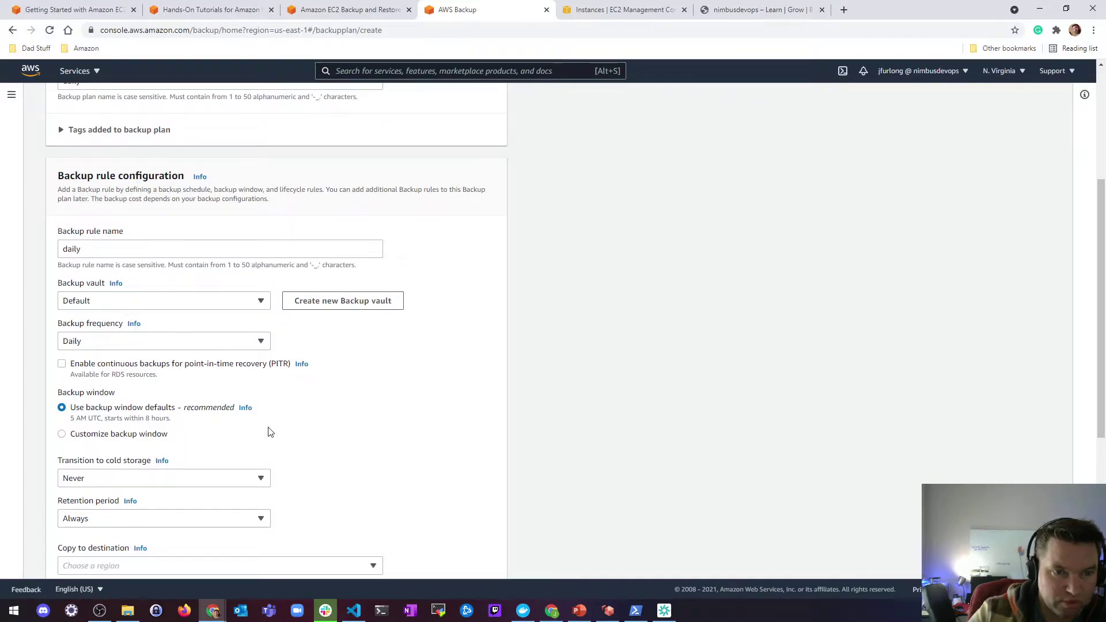
{"action": "scroll", "coordinate": [118, 297], "scroll_direction": "up", "scroll_amount": 4}
{"action": "left_click_drag", "start_coordinate": [87, 314], "coordinate": [50, 317]}
{"action": "type", "text": "WordPress"}
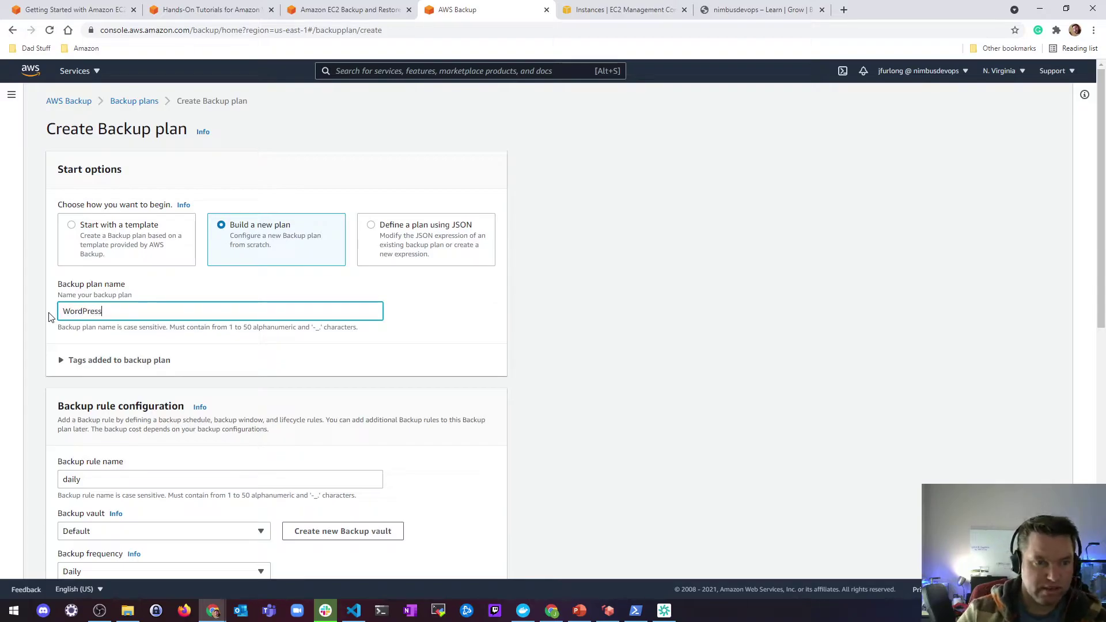
{"action": "left_click", "coordinate": [608, 327]}
Review the backup rule's settings, switch its backup vault to NimbusDevops and return it to Default.
{"action": "scroll", "coordinate": [481, 352], "scroll_direction": "down", "scroll_amount": 3}
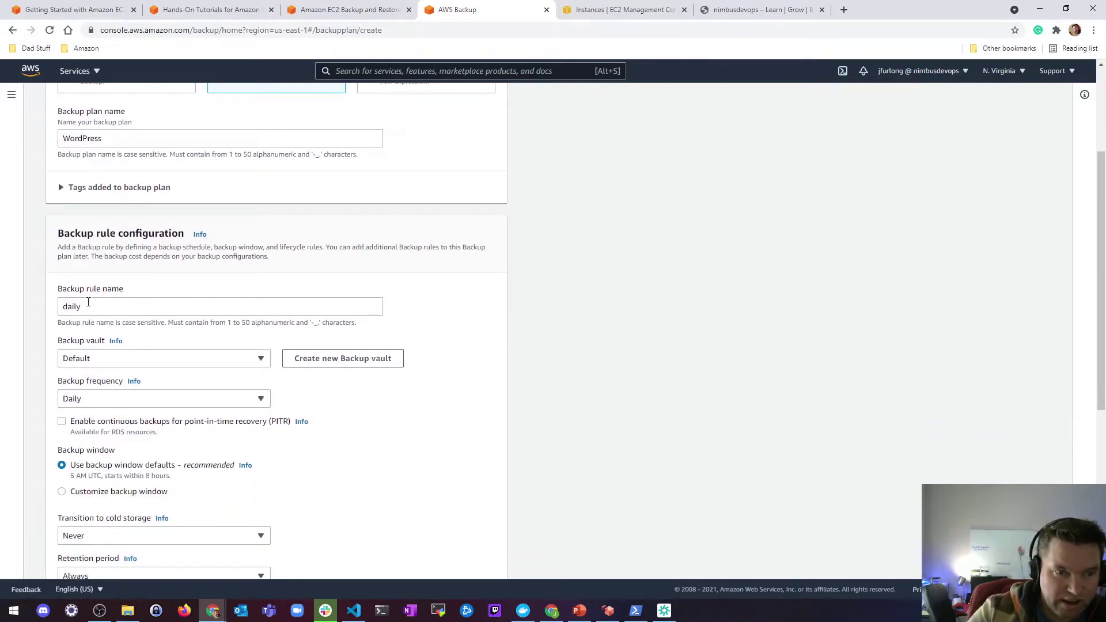
{"action": "scroll", "coordinate": [148, 336], "scroll_direction": "down", "scroll_amount": 5}
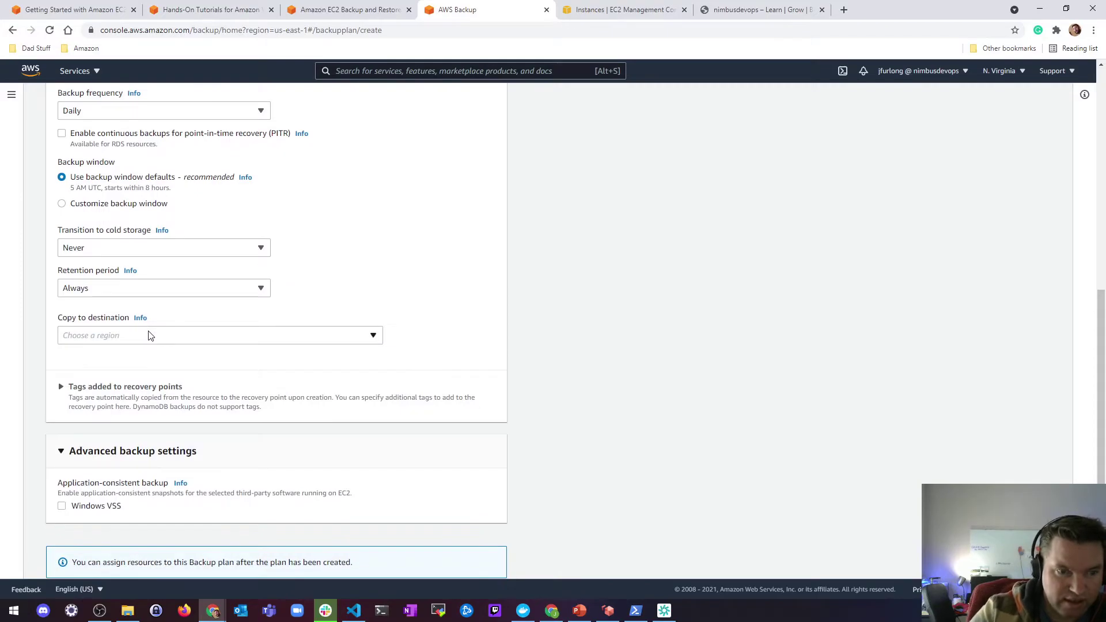
{"action": "scroll", "coordinate": [181, 301], "scroll_direction": "down", "scroll_amount": 2}
{"action": "scroll", "coordinate": [180, 303], "scroll_direction": "up", "scroll_amount": 7}
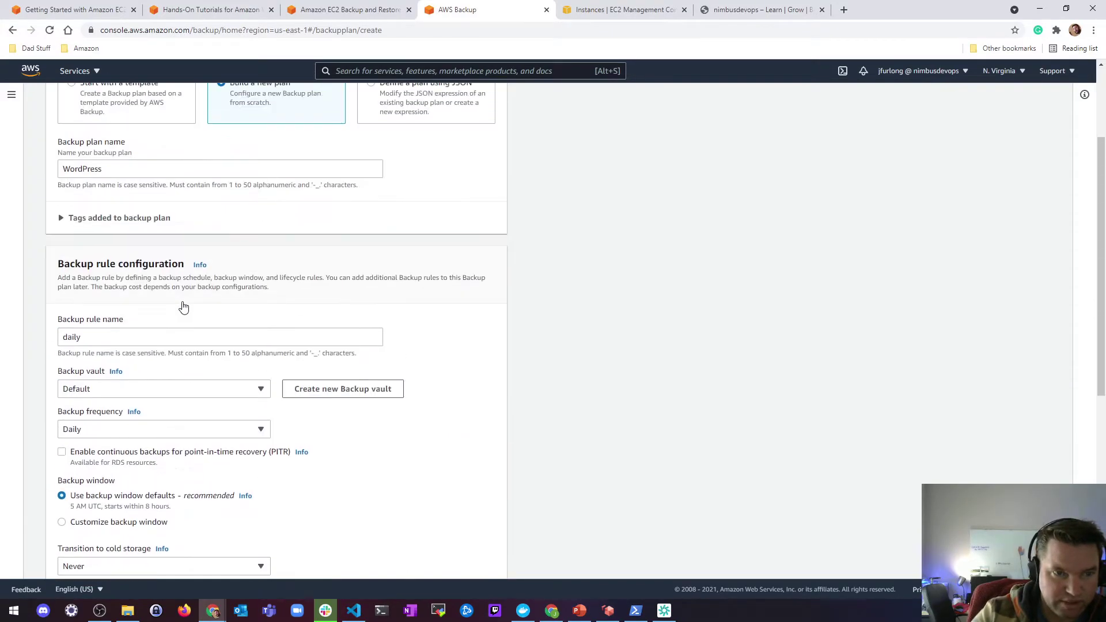
{"action": "scroll", "coordinate": [185, 365], "scroll_direction": "down", "scroll_amount": 1}
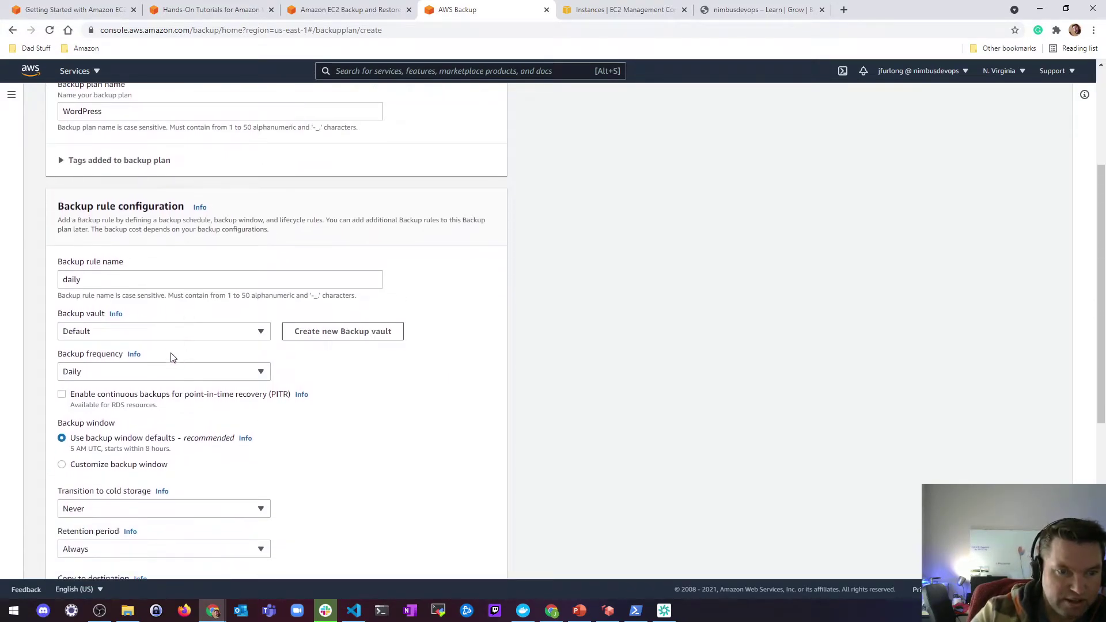
{"action": "left_click", "coordinate": [82, 333]}
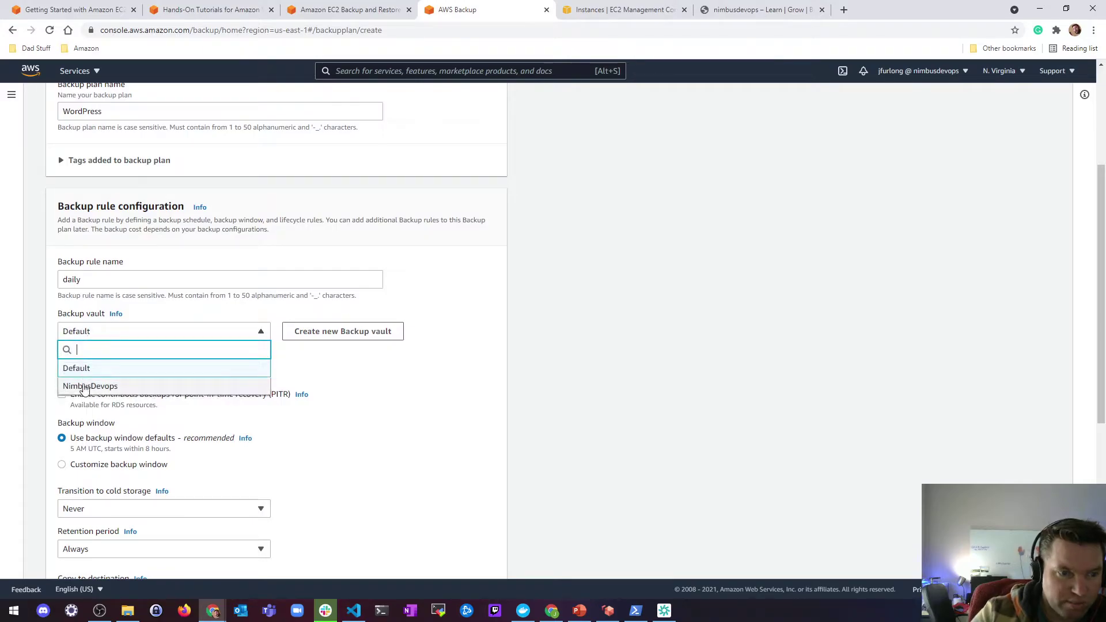
{"action": "left_click", "coordinate": [86, 386]}
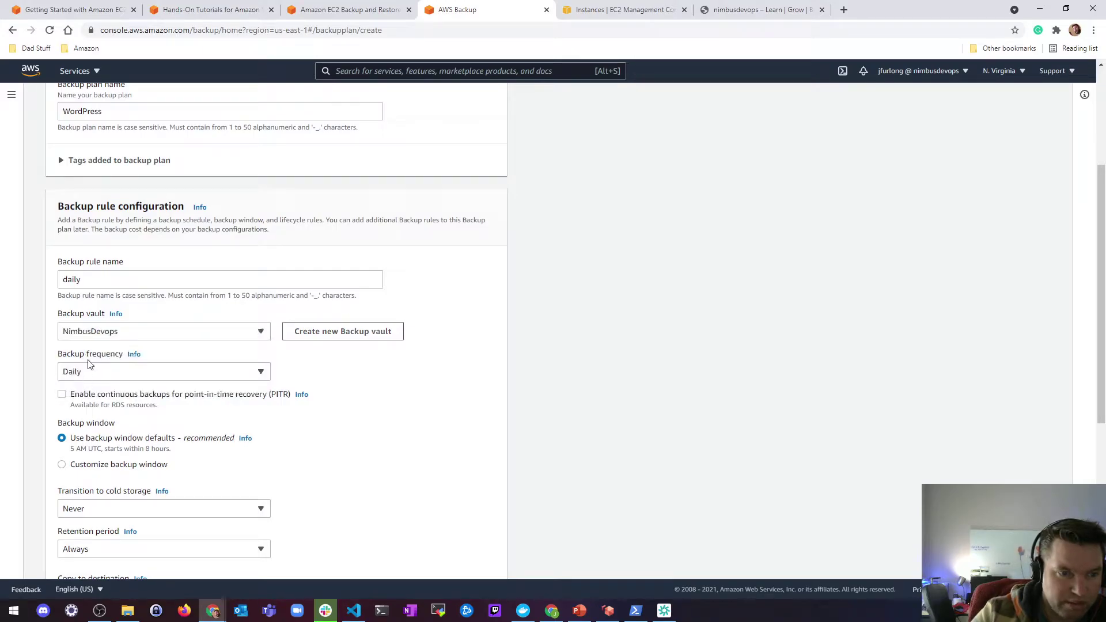
{"action": "left_click", "coordinate": [145, 339]}
{"action": "left_click", "coordinate": [88, 368]}
Choose Daily as the backup frequency of the rule.
{"action": "scroll", "coordinate": [231, 352], "scroll_direction": "down", "scroll_amount": 2}
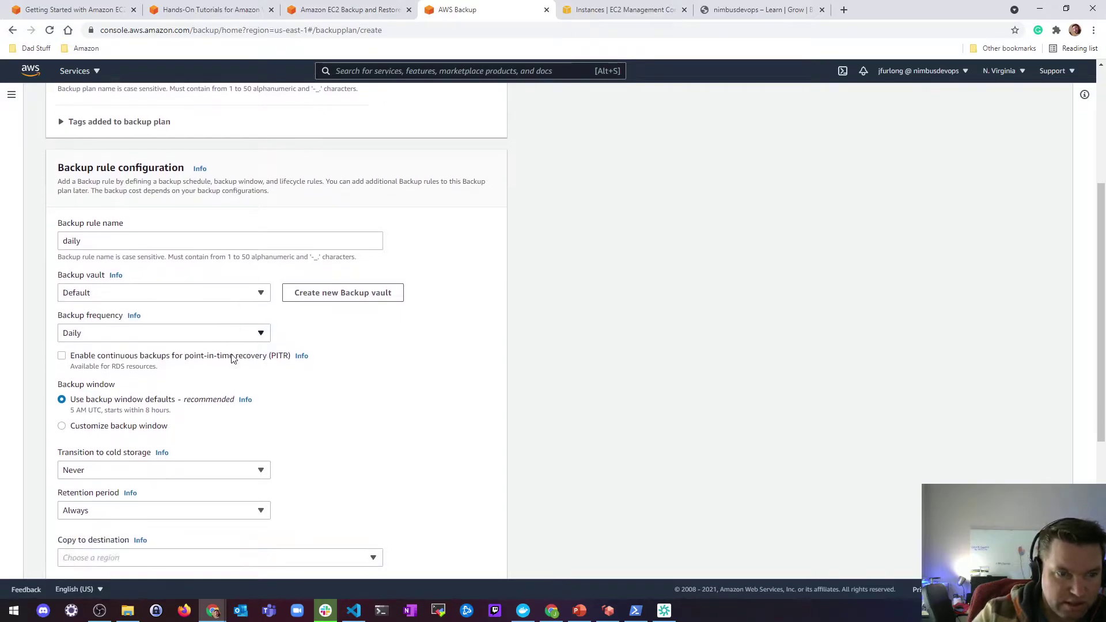
{"action": "left_click", "coordinate": [94, 256]}
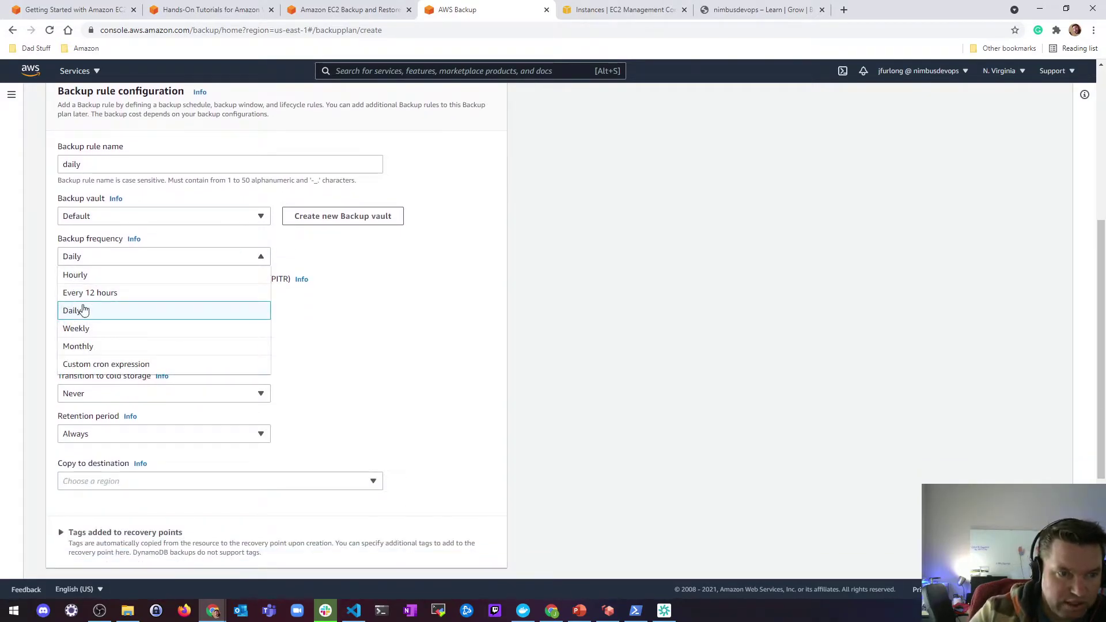
{"action": "left_click", "coordinate": [83, 311]}
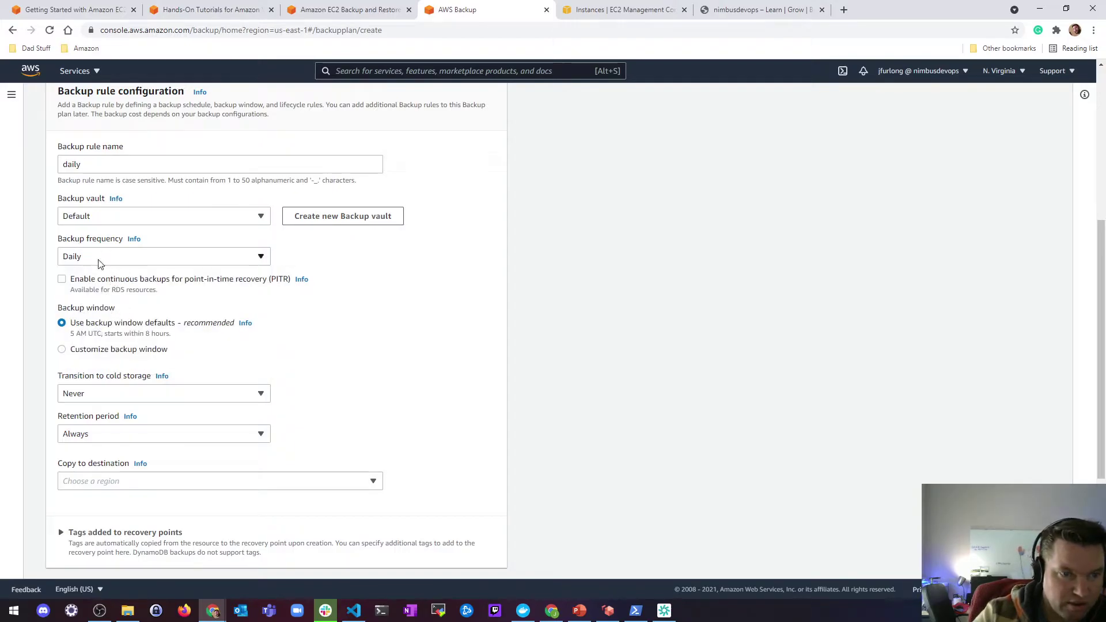
Set the rule's retention period to 7 days.
{"action": "scroll", "coordinate": [132, 315], "scroll_direction": "down", "scroll_amount": 1}
{"action": "scroll", "coordinate": [132, 314], "scroll_direction": "down", "scroll_amount": 1}
{"action": "left_click", "coordinate": [81, 320]}
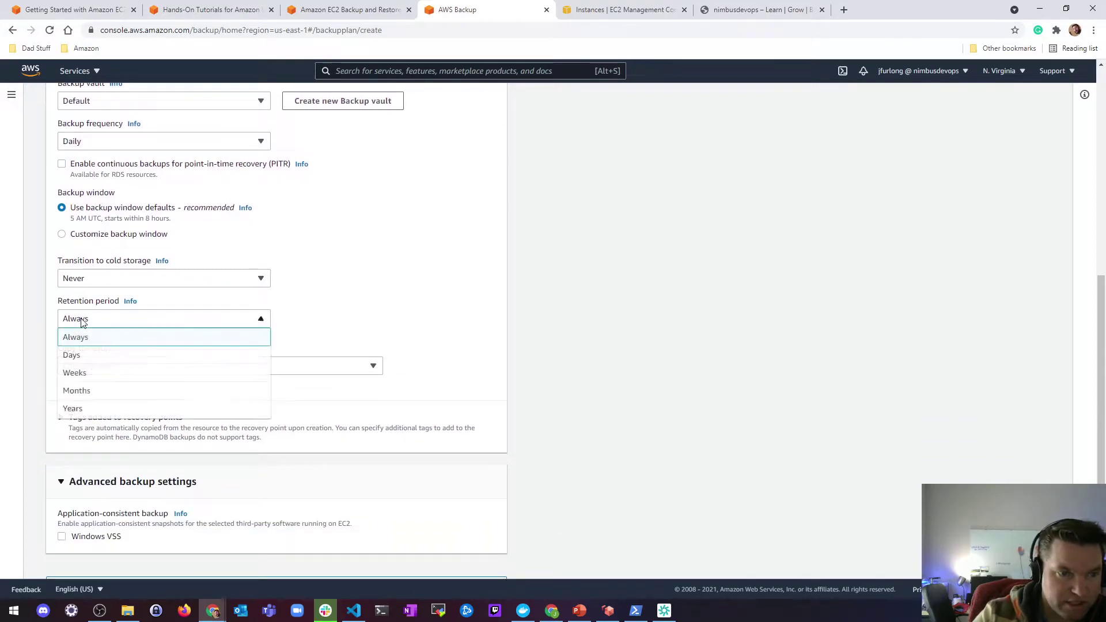
{"action": "left_click", "coordinate": [73, 357]}
{"action": "type", "text": "7"}
{"action": "left_click", "coordinate": [385, 318]}
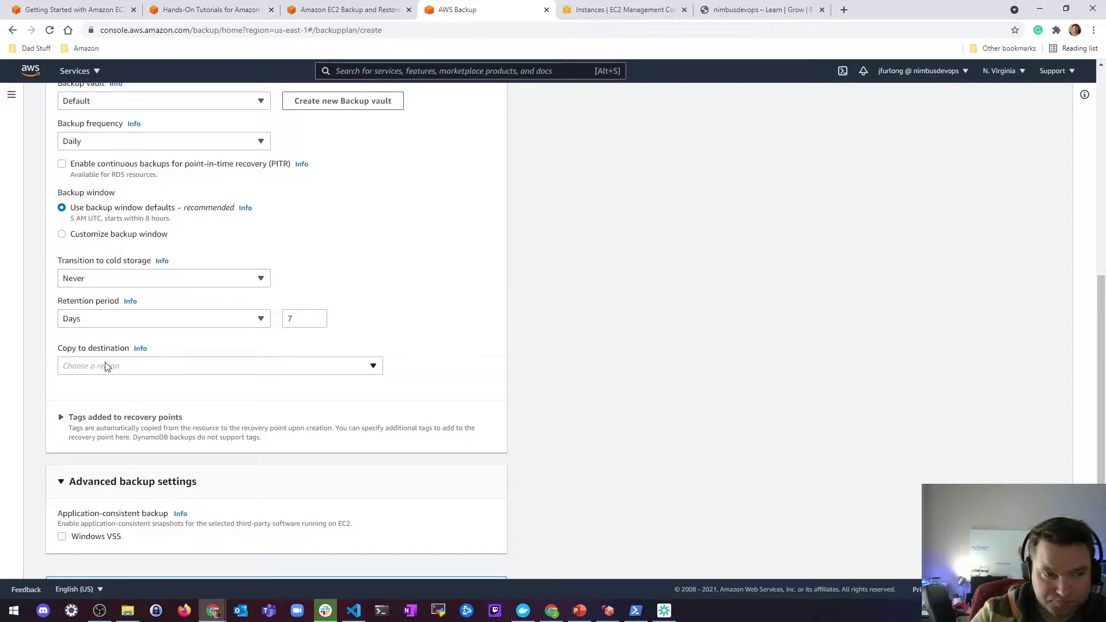
Browse the regions offered as a copy destination without choosing one, and review the rest of the plan form.
{"action": "left_click", "coordinate": [90, 367]}
{"action": "scroll", "coordinate": [150, 291], "scroll_direction": "down", "scroll_amount": 5}
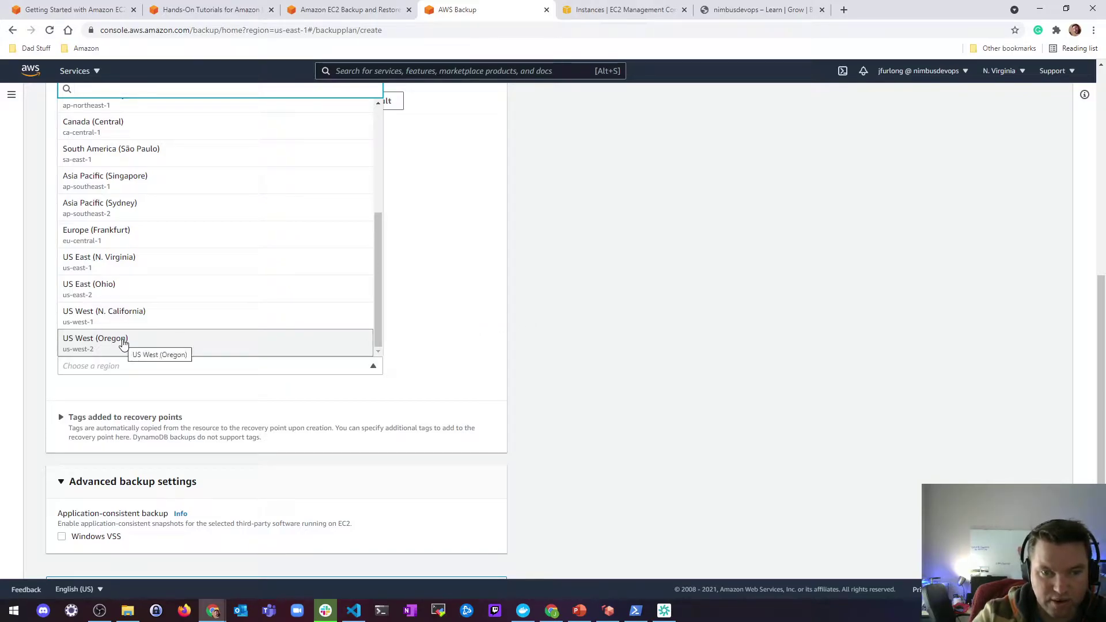
{"action": "left_click", "coordinate": [574, 314]}
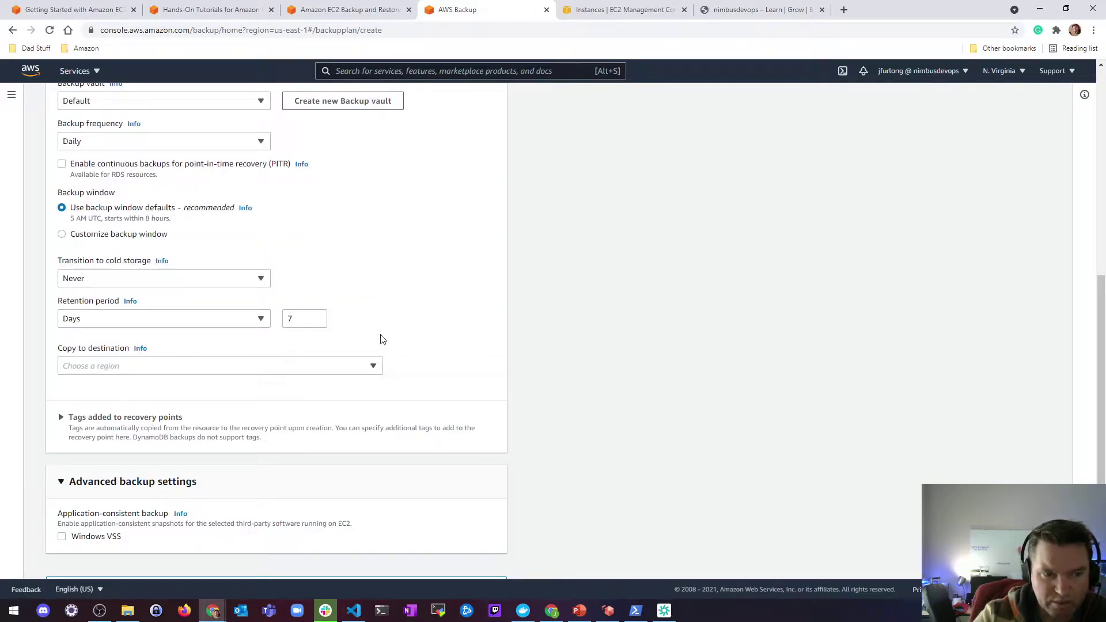
{"action": "scroll", "coordinate": [386, 339], "scroll_direction": "down", "scroll_amount": 3}
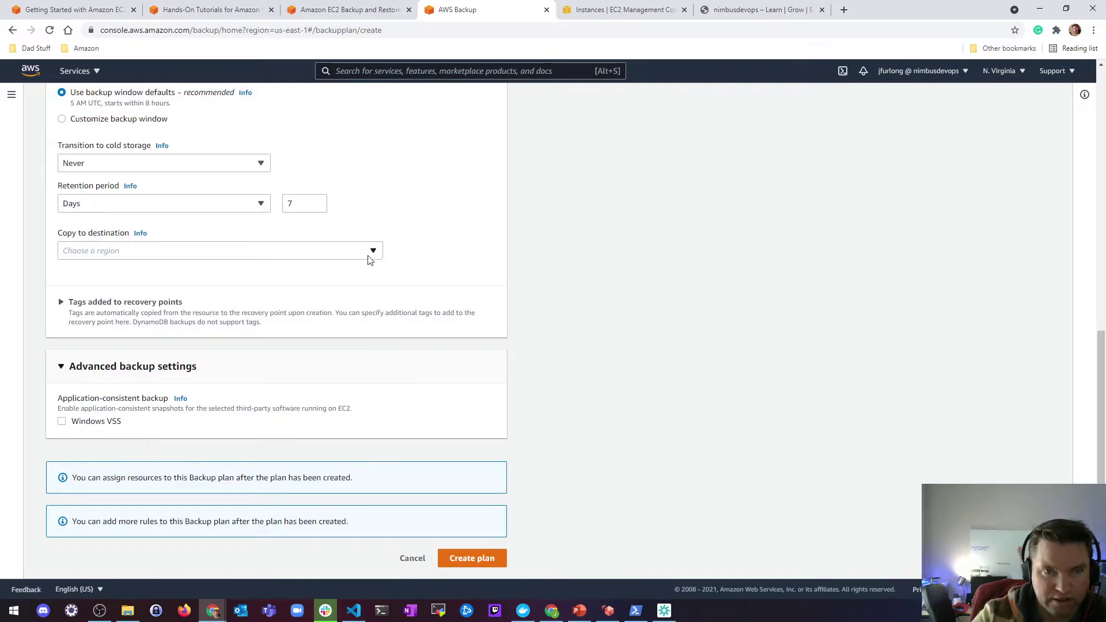
{"action": "scroll", "coordinate": [238, 262], "scroll_direction": "up", "scroll_amount": 6}
{"action": "scroll", "coordinate": [336, 225], "scroll_direction": "down", "scroll_amount": 5}
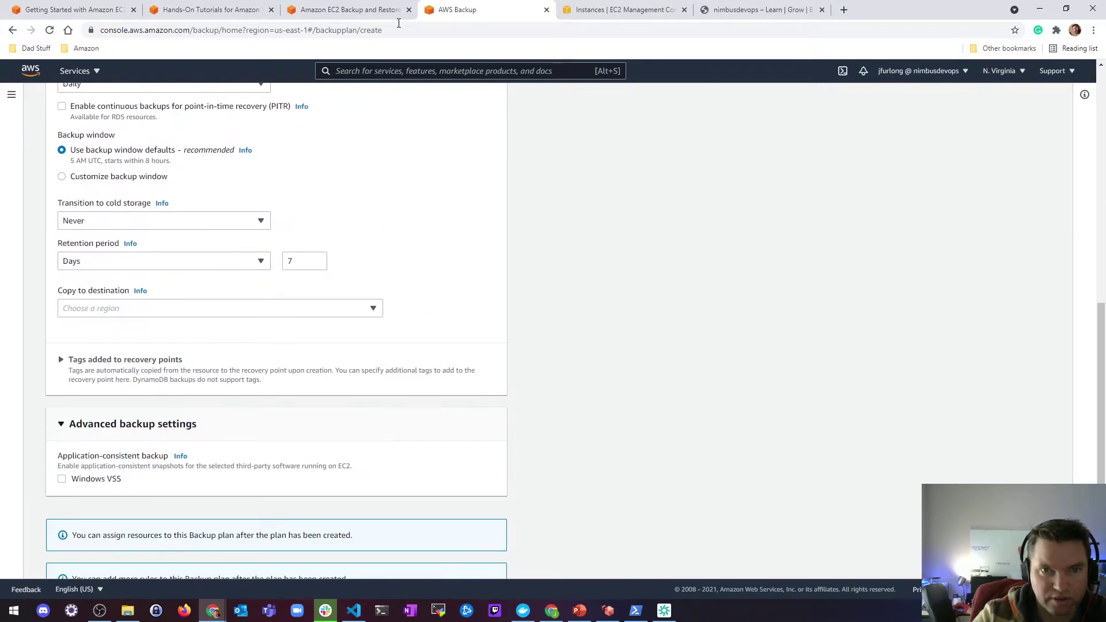
Read the tutorial's section 3.2 on the backup plan name, rule name, vault, frequency, backup window and retention settings.
{"action": "left_click", "coordinate": [345, 9]}
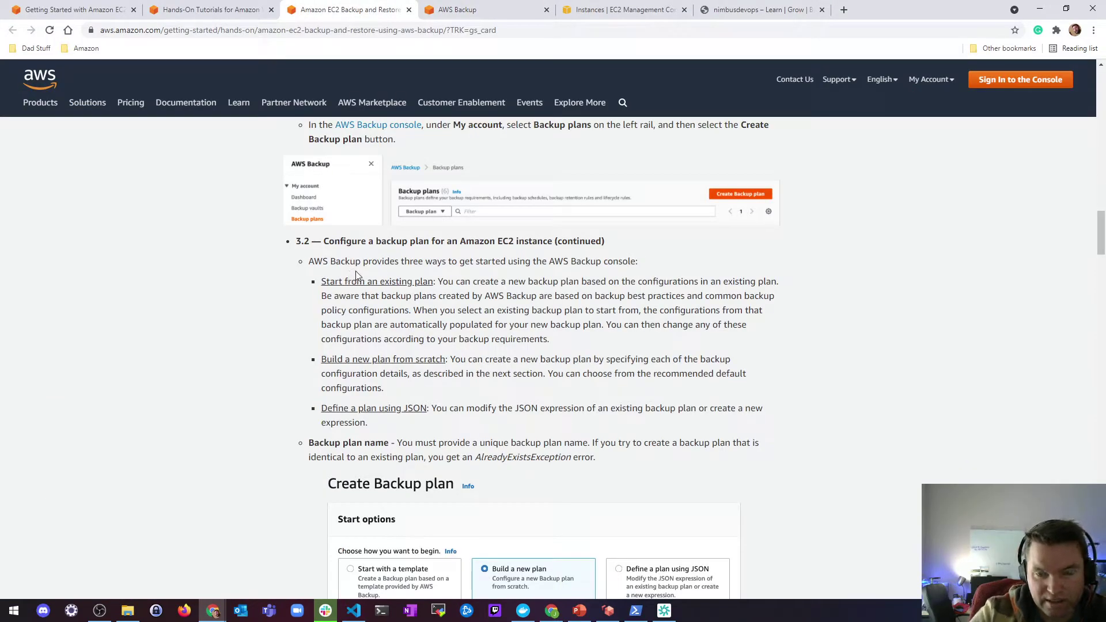
{"action": "scroll", "coordinate": [282, 279], "scroll_direction": "down", "scroll_amount": 3}
{"action": "scroll", "coordinate": [279, 279], "scroll_direction": "up", "scroll_amount": 3}
{"action": "scroll", "coordinate": [299, 275], "scroll_direction": "down", "scroll_amount": 3}
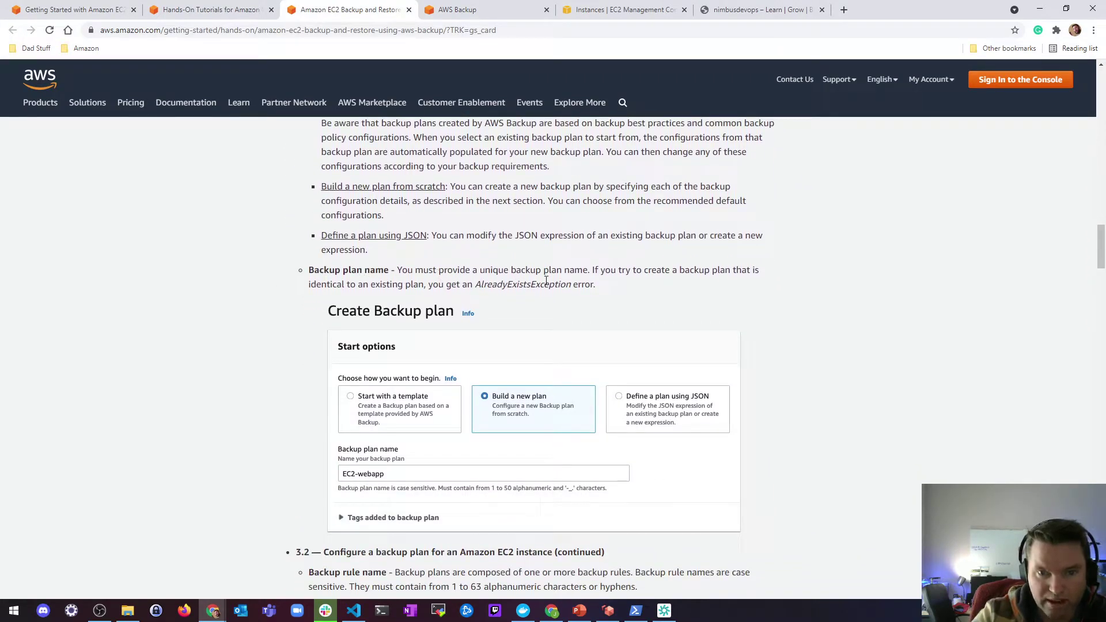
{"action": "scroll", "coordinate": [375, 275], "scroll_direction": "down", "scroll_amount": 6}
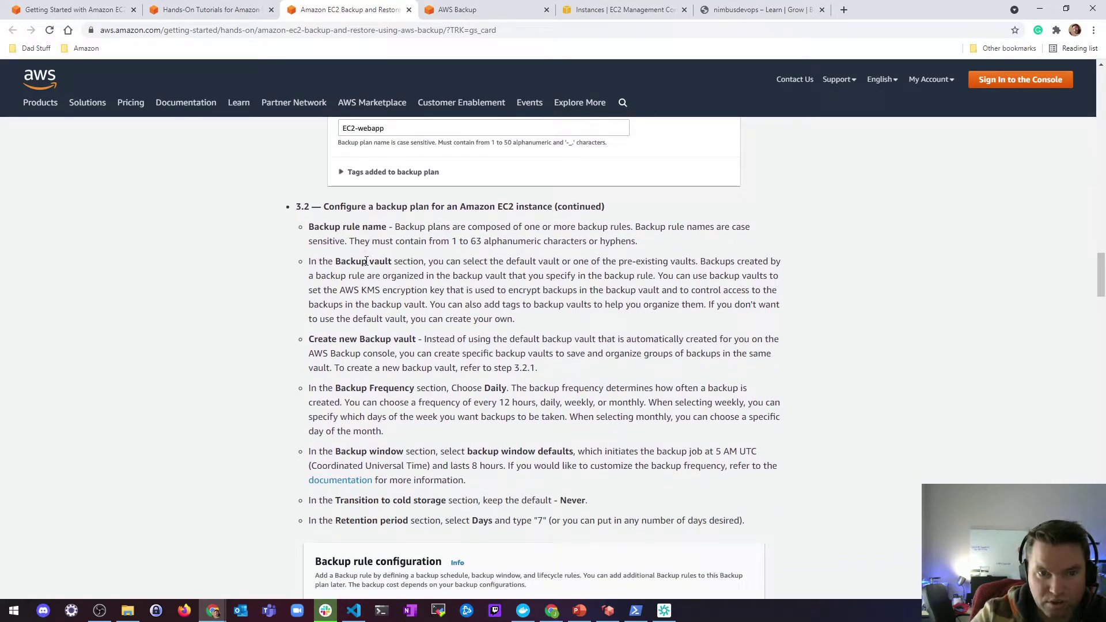
{"action": "scroll", "coordinate": [371, 311], "scroll_direction": "down", "scroll_amount": 2}
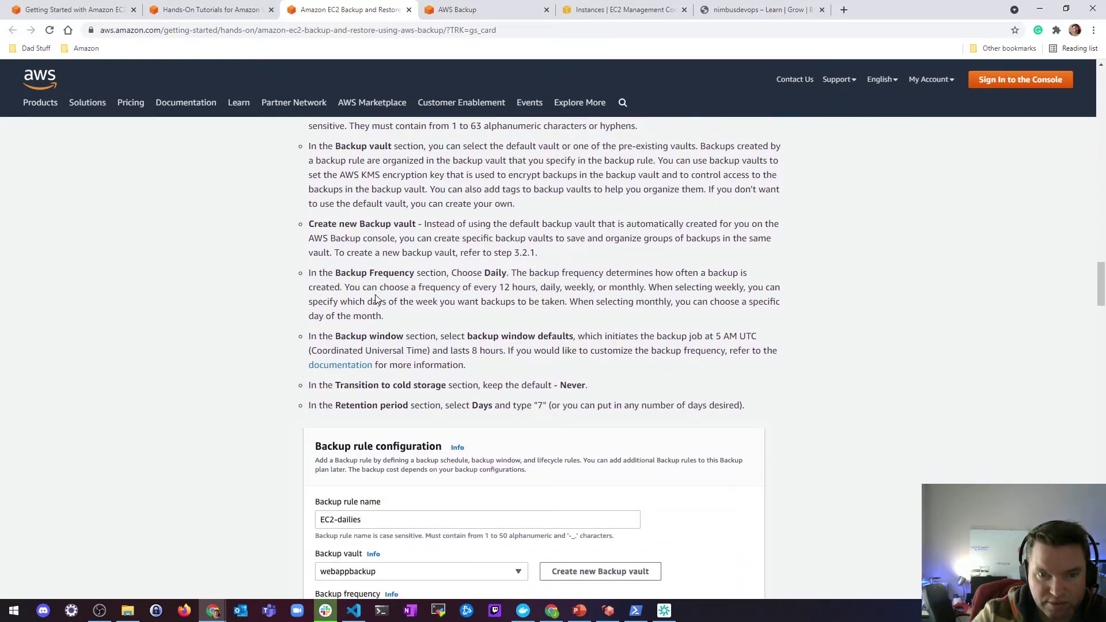
{"action": "scroll", "coordinate": [467, 297], "scroll_direction": "down", "scroll_amount": 1}
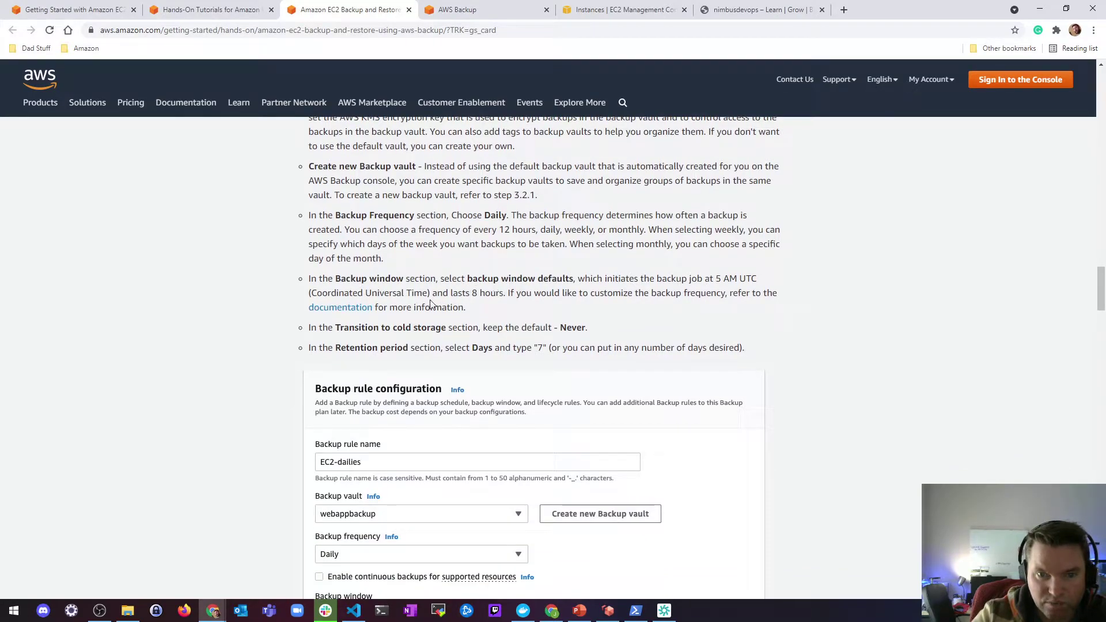
Return to the backup plan form in the AWS Backup console and choose a customized backup window for the rule.
{"action": "left_click", "coordinate": [455, 10]}
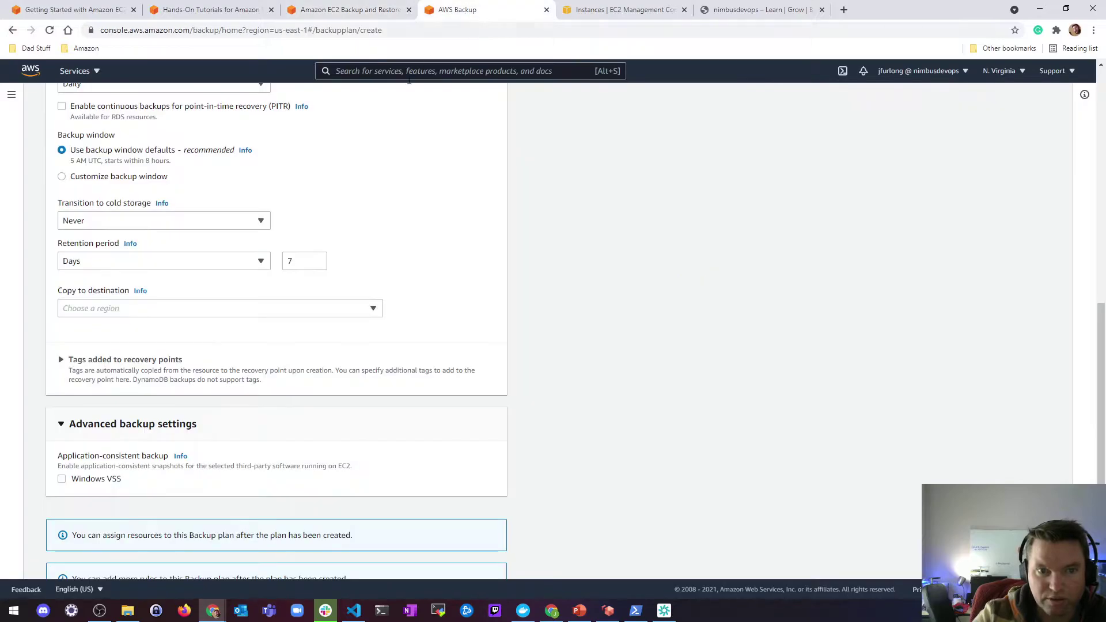
{"action": "scroll", "coordinate": [184, 292], "scroll_direction": "up", "scroll_amount": 1}
{"action": "scroll", "coordinate": [138, 293], "scroll_direction": "up", "scroll_amount": 3}
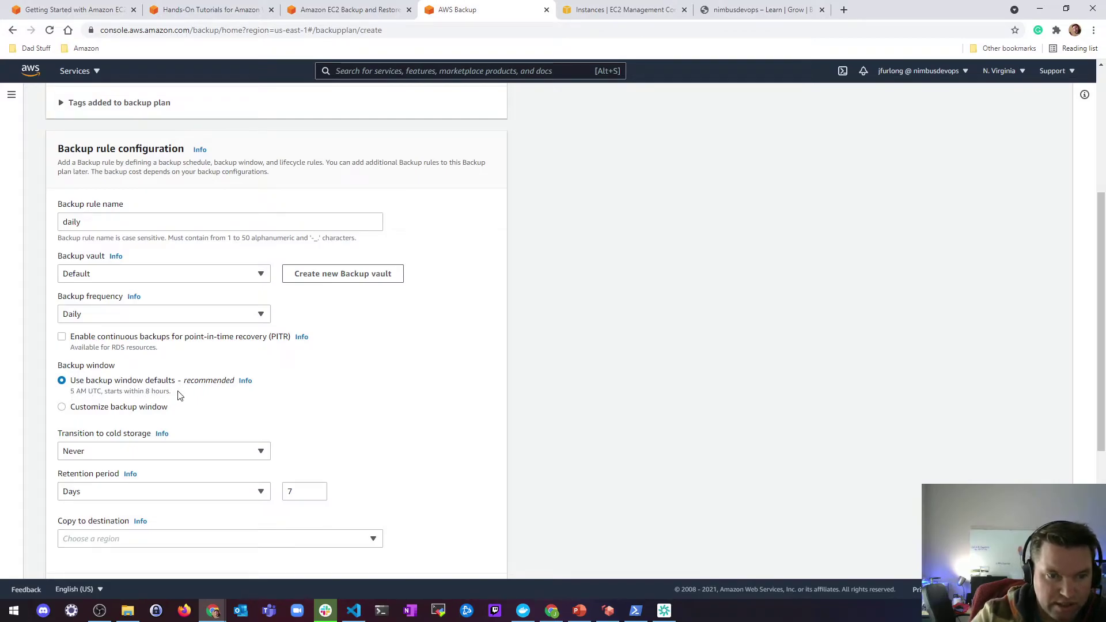
{"action": "scroll", "coordinate": [107, 409], "scroll_direction": "down", "scroll_amount": 3}
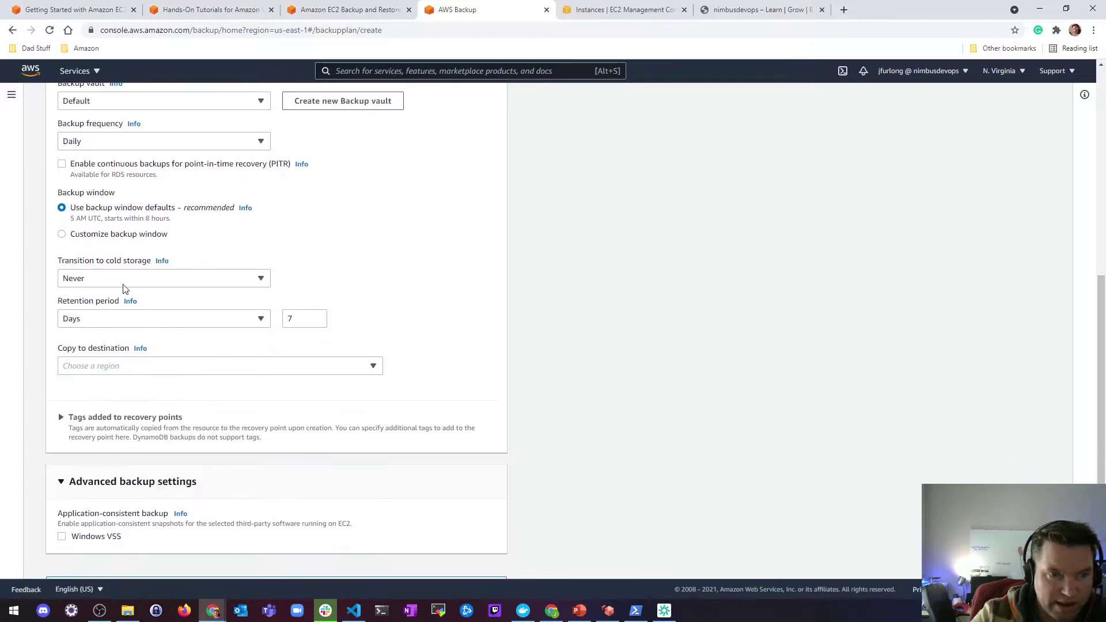
{"action": "left_click", "coordinate": [62, 235]}
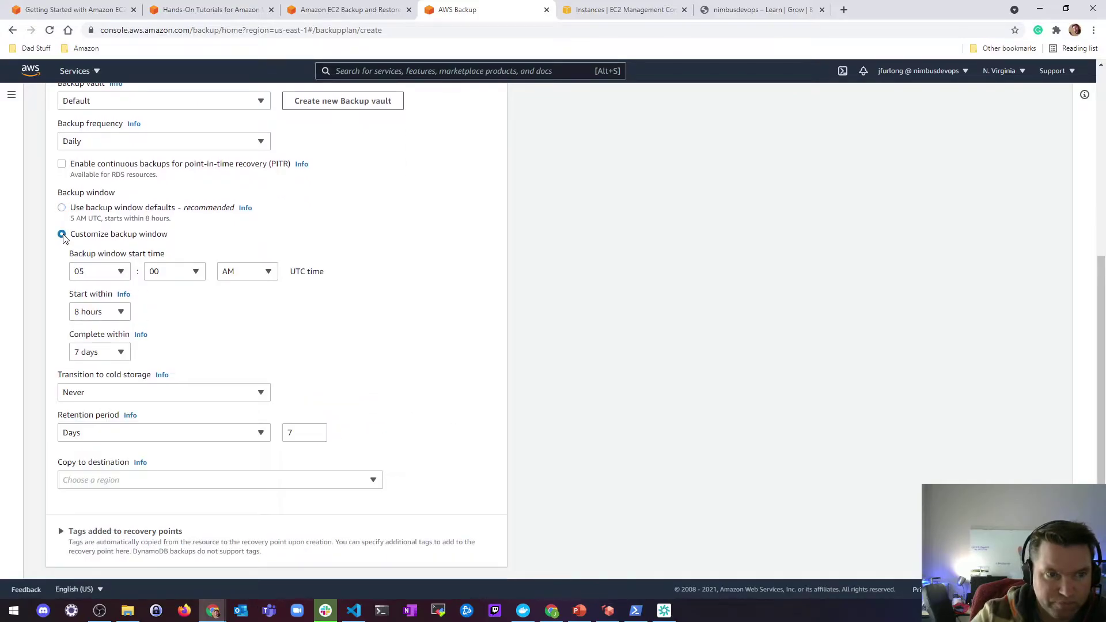
Set the customized backup window's start time to 12:00 AM UTC.
{"action": "left_click", "coordinate": [112, 276]}
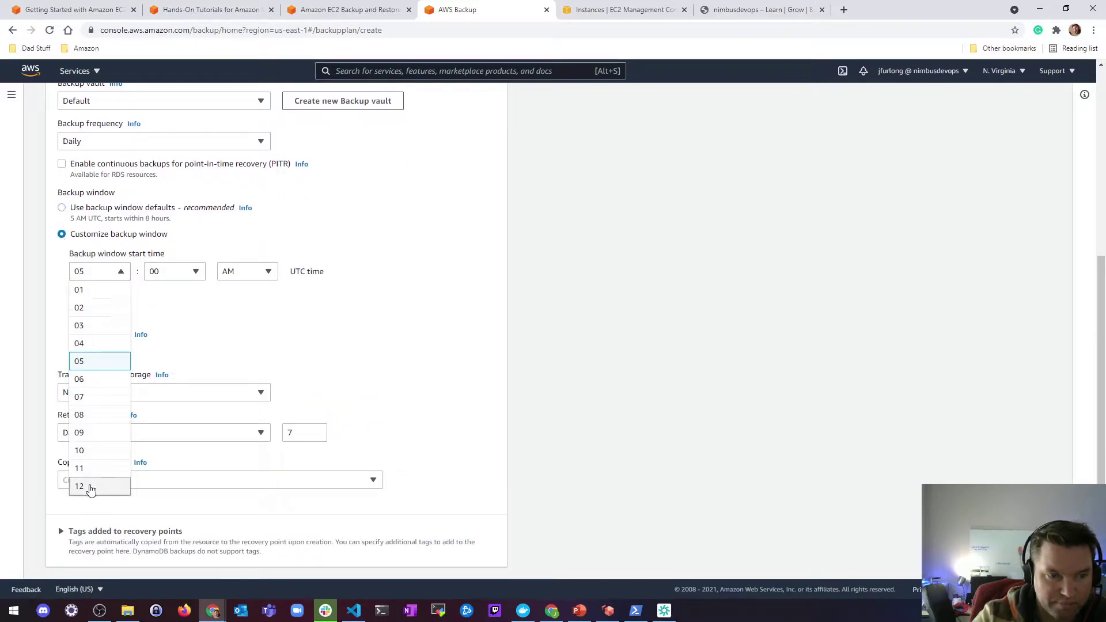
{"action": "left_click", "coordinate": [87, 487]}
{"action": "left_click", "coordinate": [239, 275]}
{"action": "left_click", "coordinate": [240, 292]}
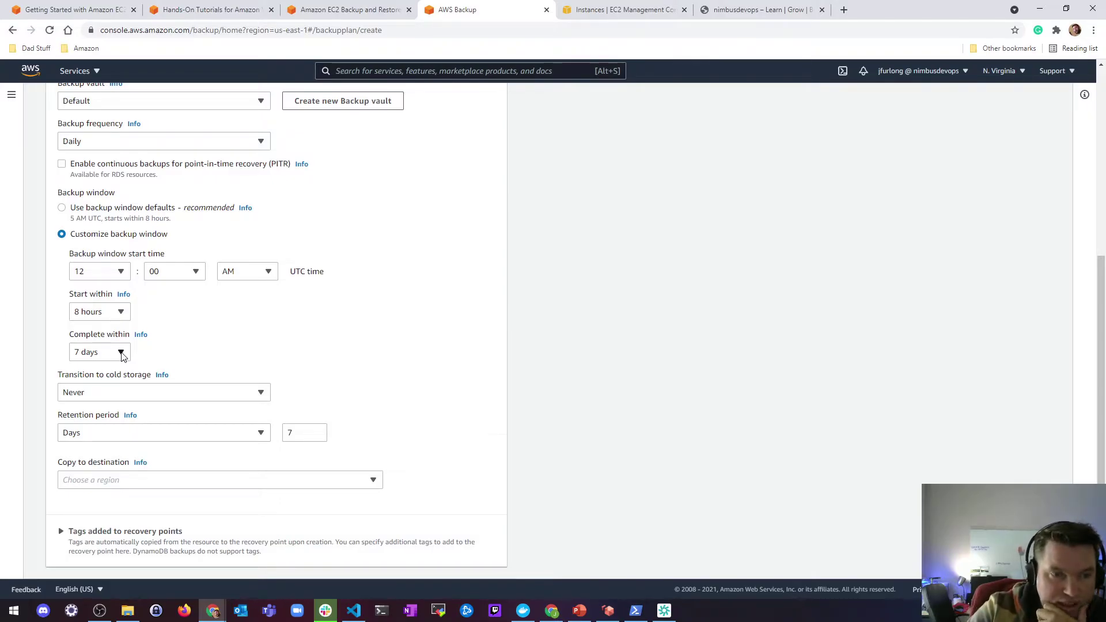
Set the customized backup window to complete within 2 hours.
{"action": "left_click", "coordinate": [123, 357]}
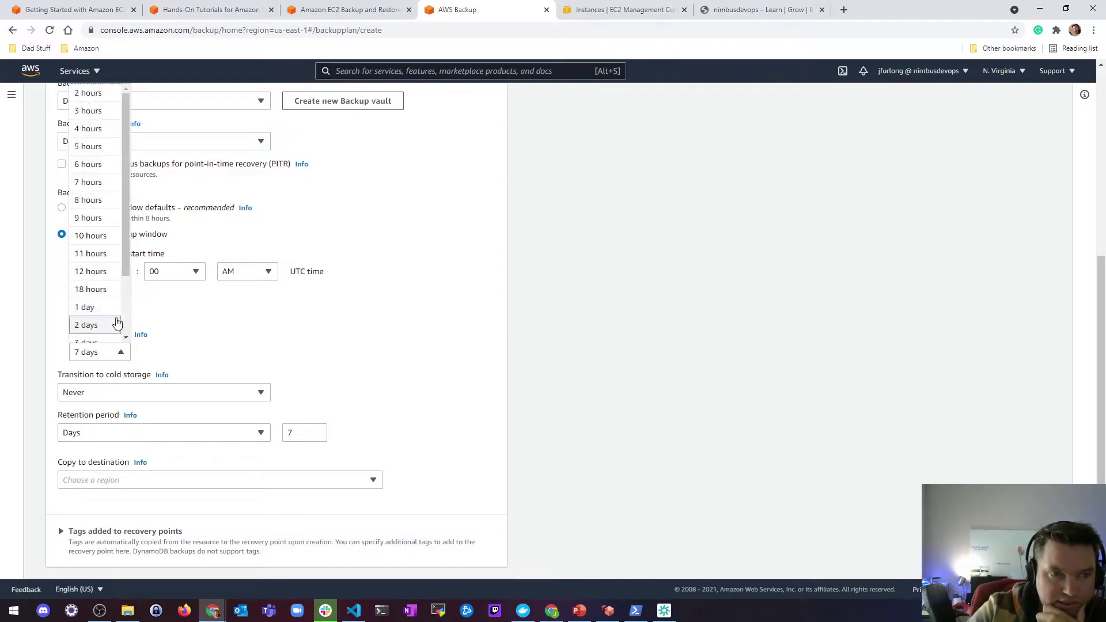
{"action": "scroll", "coordinate": [126, 291], "scroll_direction": "up", "scroll_amount": 6}
{"action": "scroll", "coordinate": [123, 289], "scroll_direction": "down", "scroll_amount": 3}
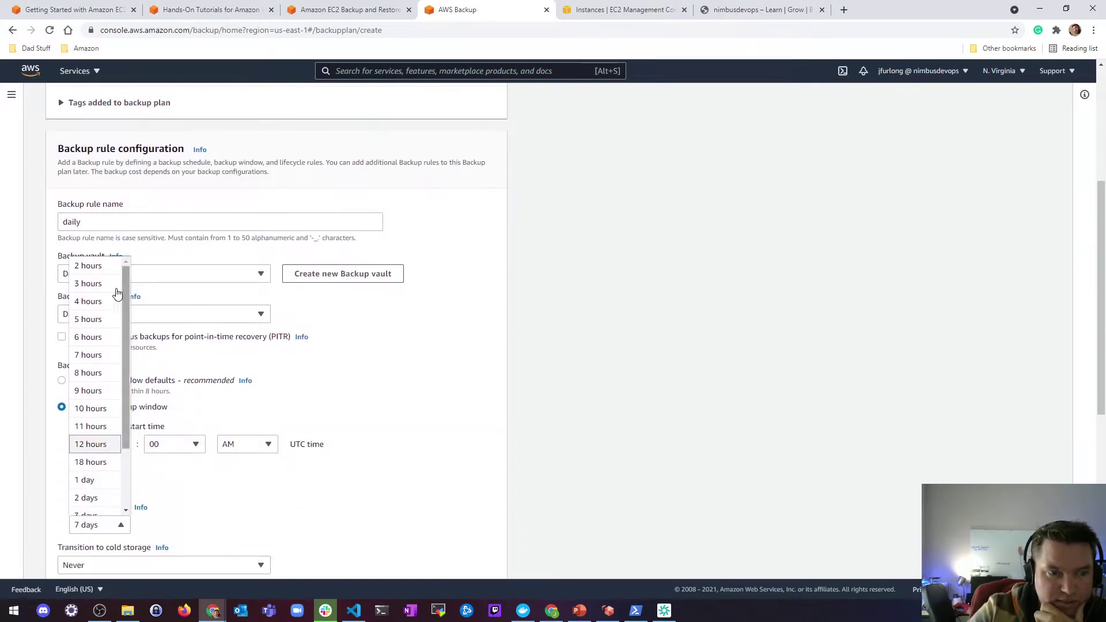
{"action": "left_click", "coordinate": [91, 266]}
{"action": "scroll", "coordinate": [113, 352], "scroll_direction": "down", "scroll_amount": 3}
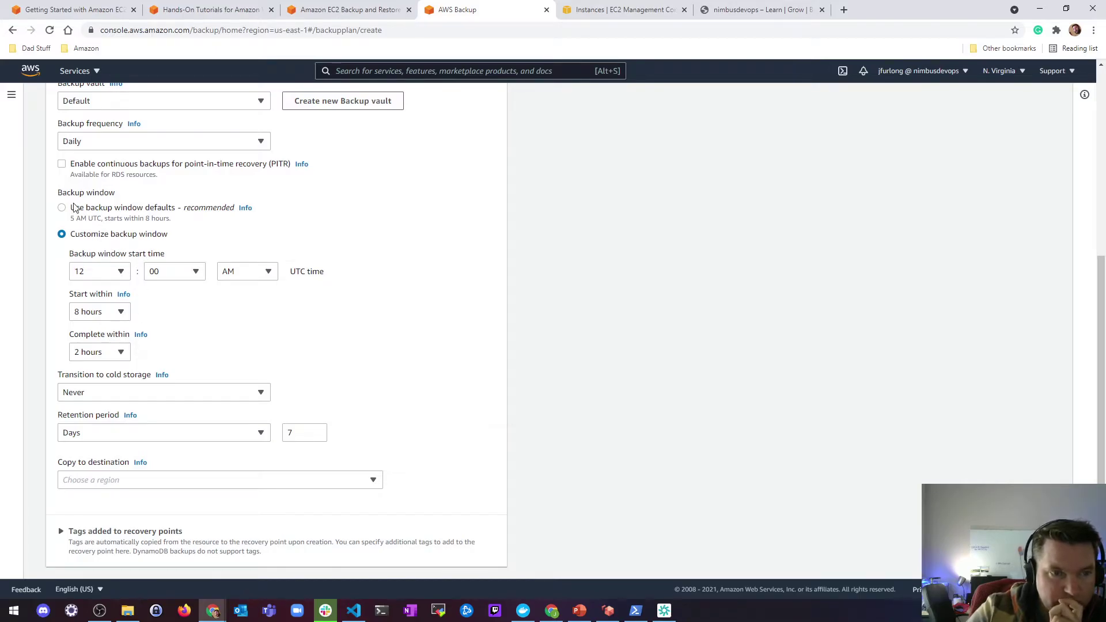
Switch the rule's backup window to the recommended defaults.
{"action": "left_click", "coordinate": [63, 208]}
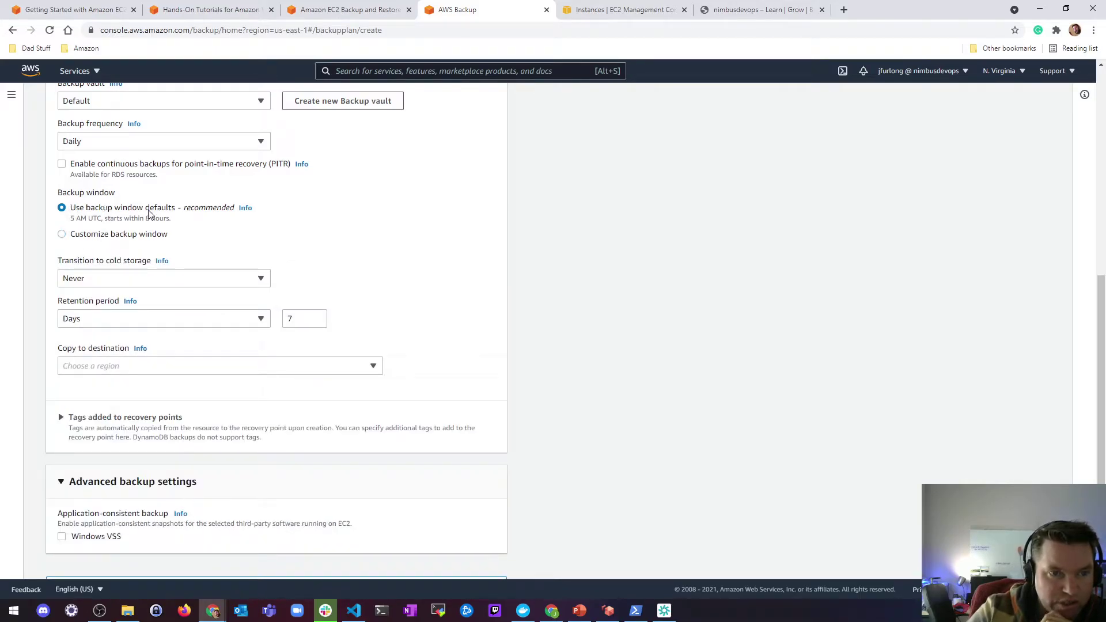
Read the tutorial's continued section 3.2 on copy destination, recovery point tags, advanced backup settings and creating the plan.
{"action": "left_click", "coordinate": [371, 10]}
{"action": "scroll", "coordinate": [490, 344], "scroll_direction": "down", "scroll_amount": 3}
{"action": "scroll", "coordinate": [369, 280], "scroll_direction": "down", "scroll_amount": 5}
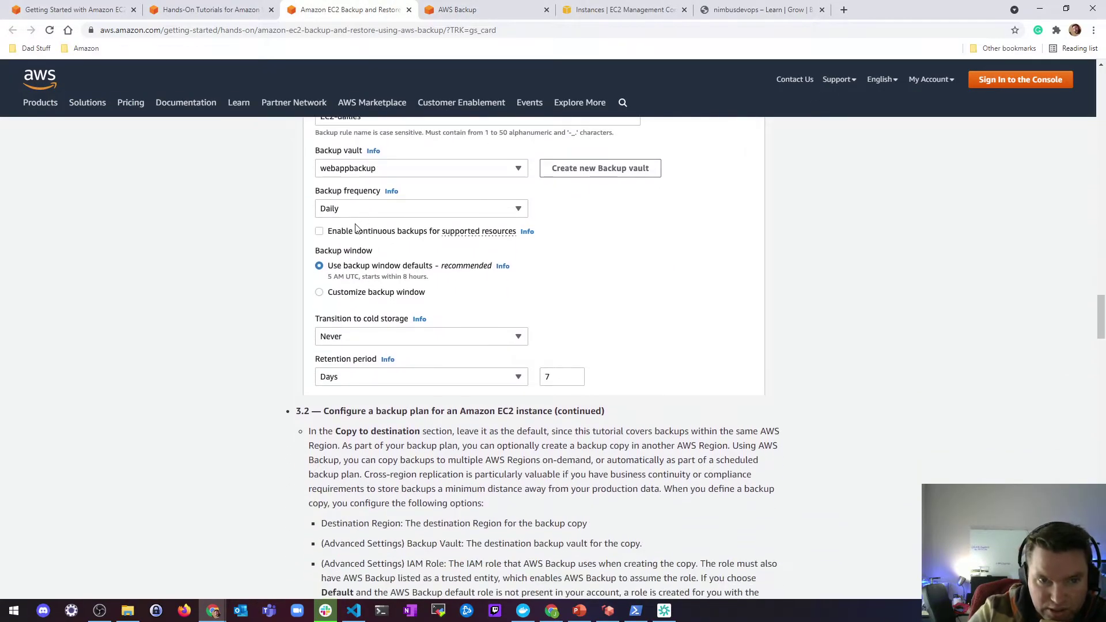
{"action": "scroll", "coordinate": [360, 245], "scroll_direction": "down", "scroll_amount": 3}
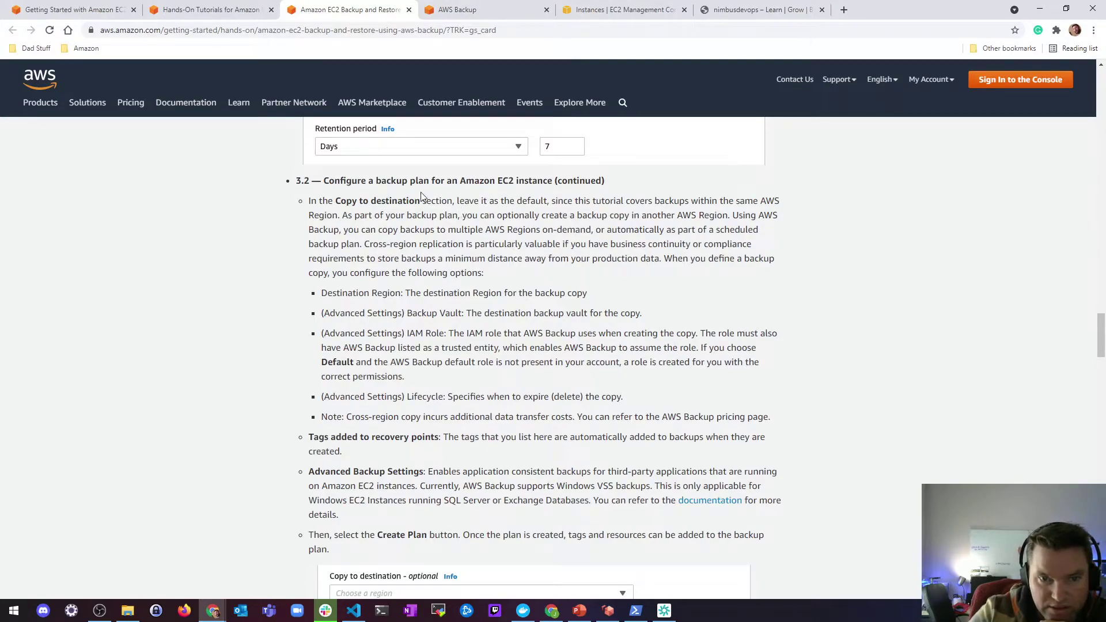
{"action": "scroll", "coordinate": [454, 297], "scroll_direction": "down", "scroll_amount": 4}
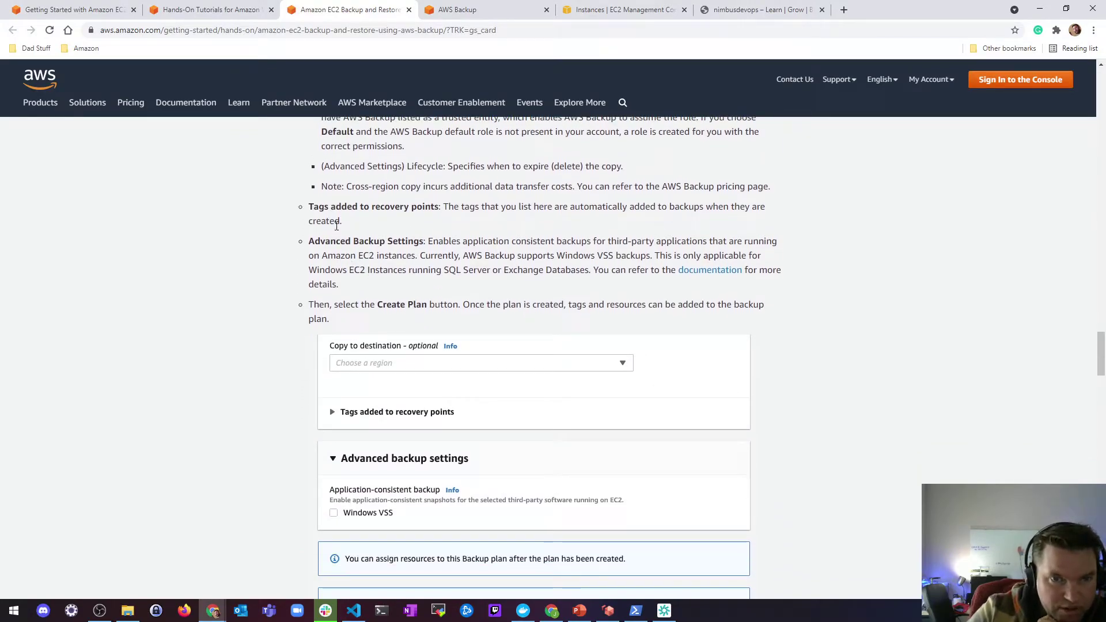
{"action": "left_click_drag", "start_coordinate": [318, 207], "coordinate": [440, 207]}
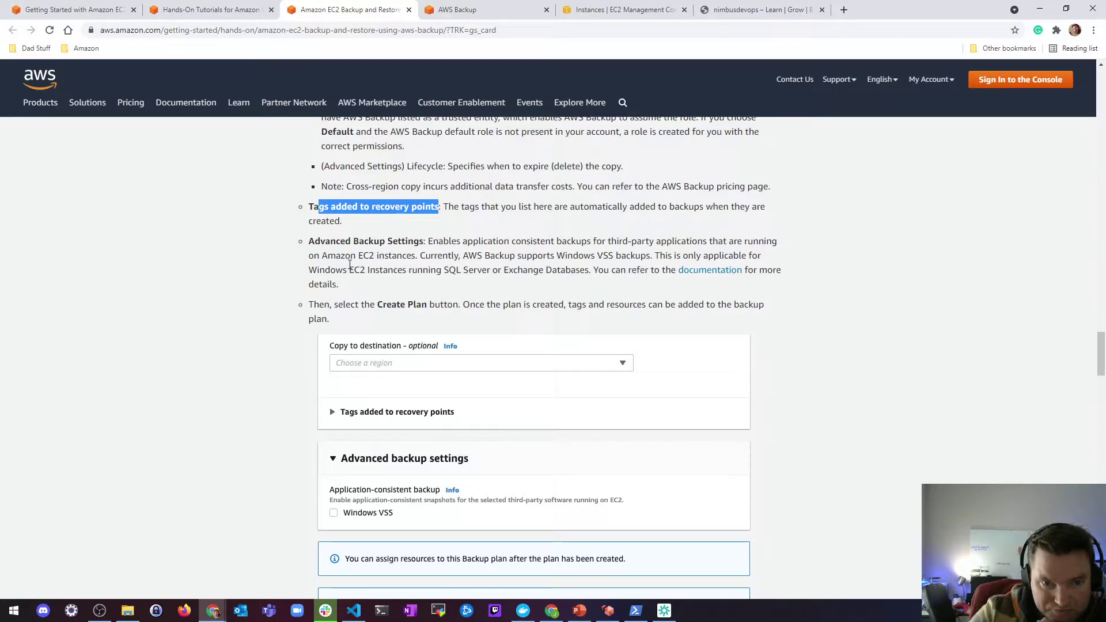
{"action": "scroll", "coordinate": [396, 269], "scroll_direction": "down", "scroll_amount": 5}
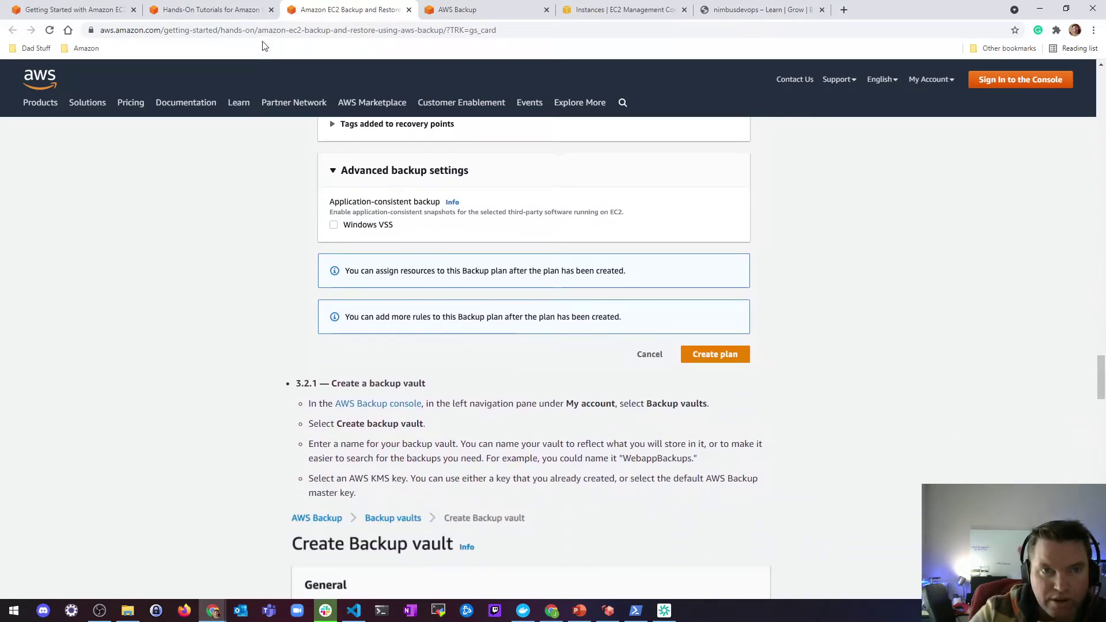
Return to the AWS Backup console, create the WordPress backup plan, and open the backup jobs list.
{"action": "left_click", "coordinate": [448, 9]}
{"action": "scroll", "coordinate": [375, 292], "scroll_direction": "down", "scroll_amount": 2}
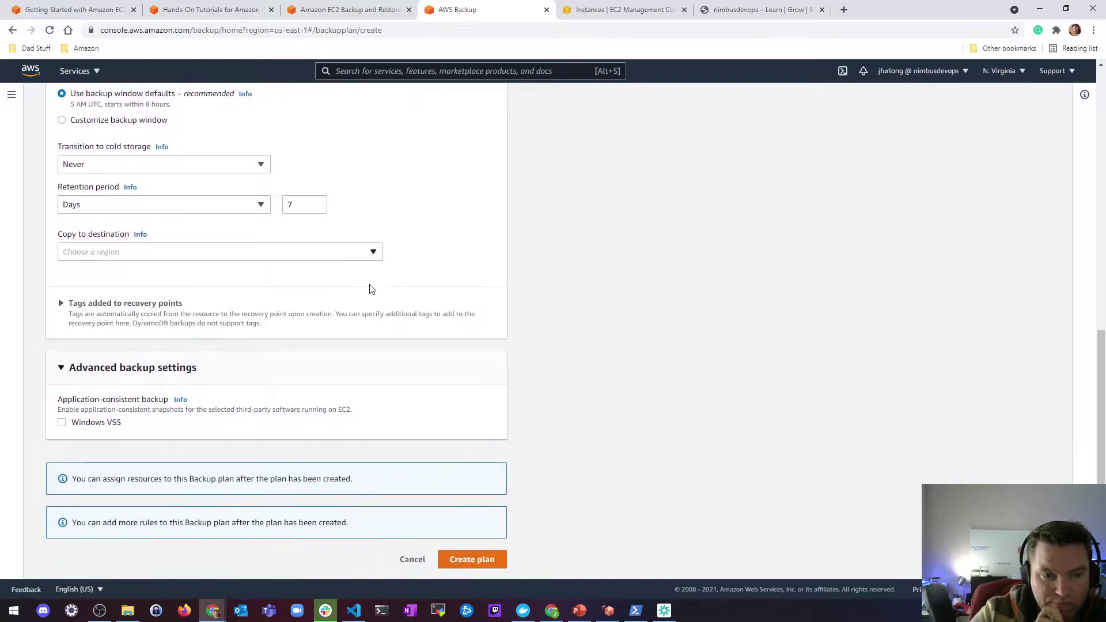
{"action": "left_click", "coordinate": [478, 558]}
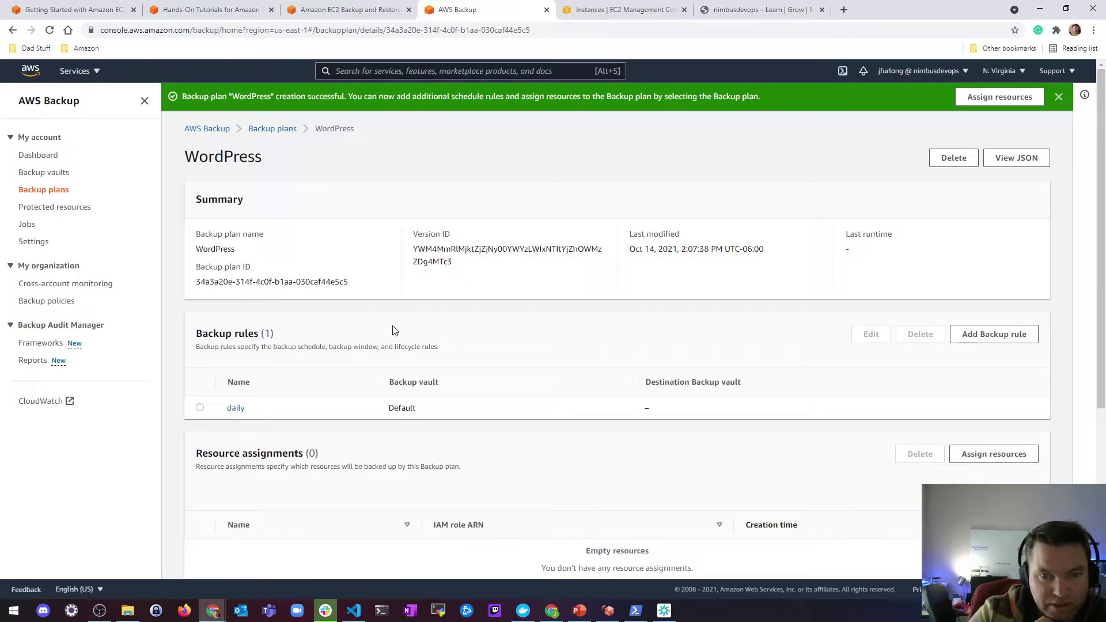
{"action": "left_click", "coordinate": [26, 227]}
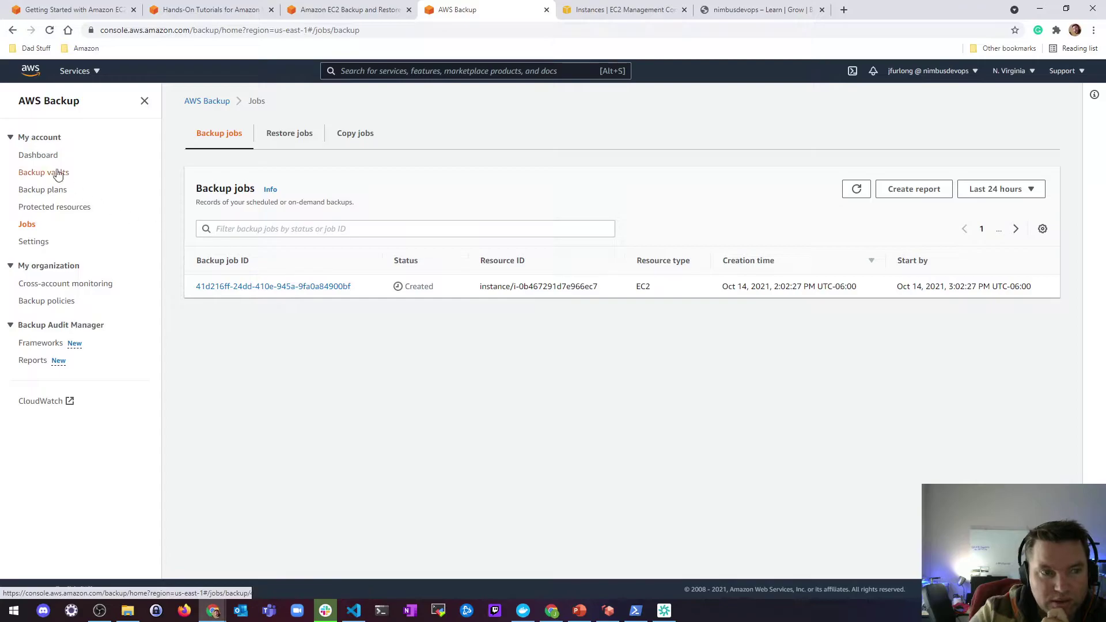
Skim the tutorial's sections 3.2.1 on creating a backup vault and 3.3 on assigning resources to the backup plan.
{"action": "left_click", "coordinate": [351, 10]}
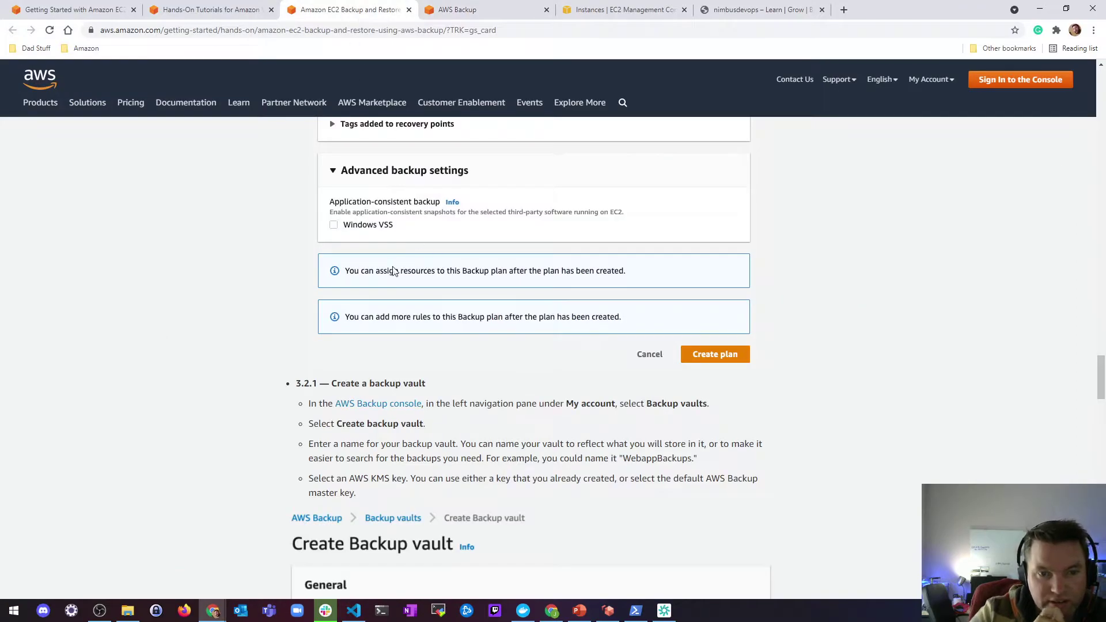
{"action": "scroll", "coordinate": [377, 279], "scroll_direction": "down", "scroll_amount": 9}
{"action": "scroll", "coordinate": [377, 279], "scroll_direction": "down", "scroll_amount": 15}
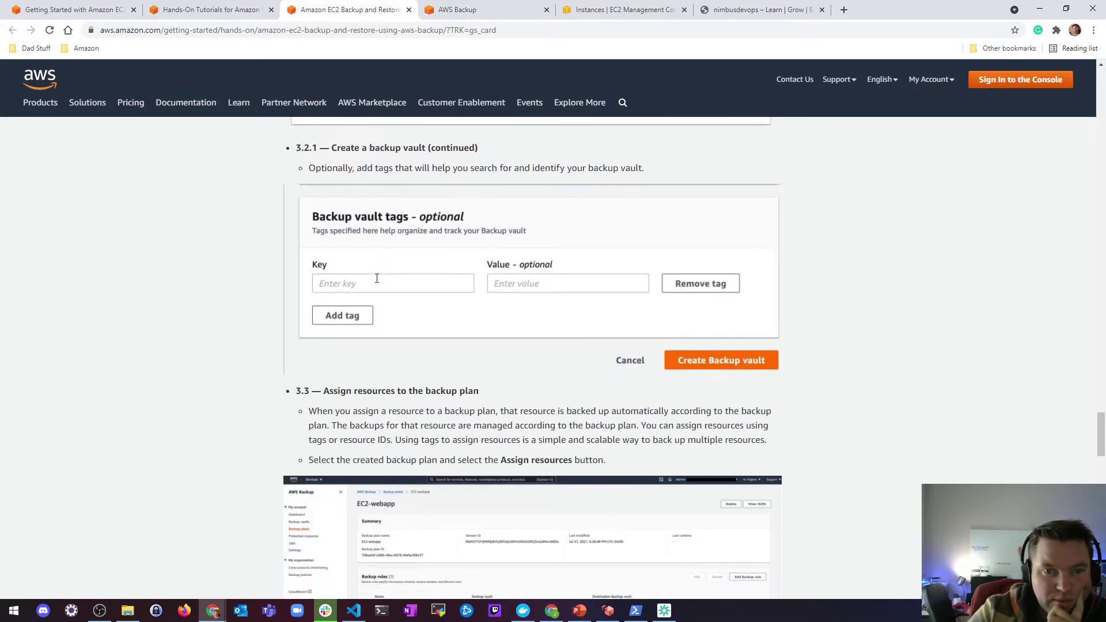
{"action": "scroll", "coordinate": [377, 279], "scroll_direction": "down", "scroll_amount": 11}
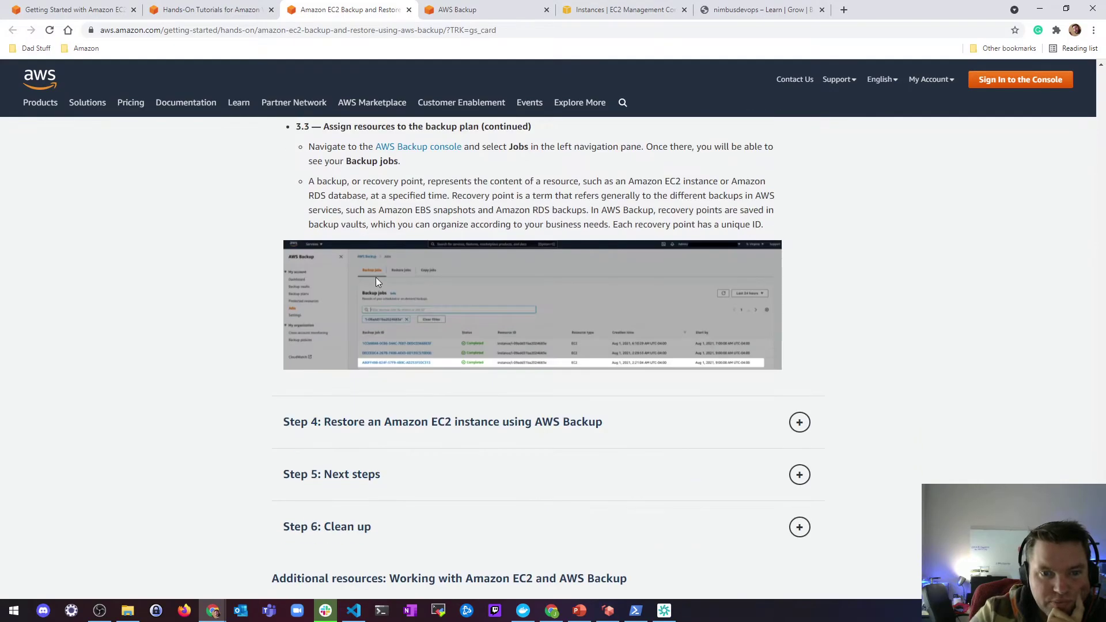
{"action": "scroll", "coordinate": [378, 286], "scroll_direction": "up", "scroll_amount": 3}
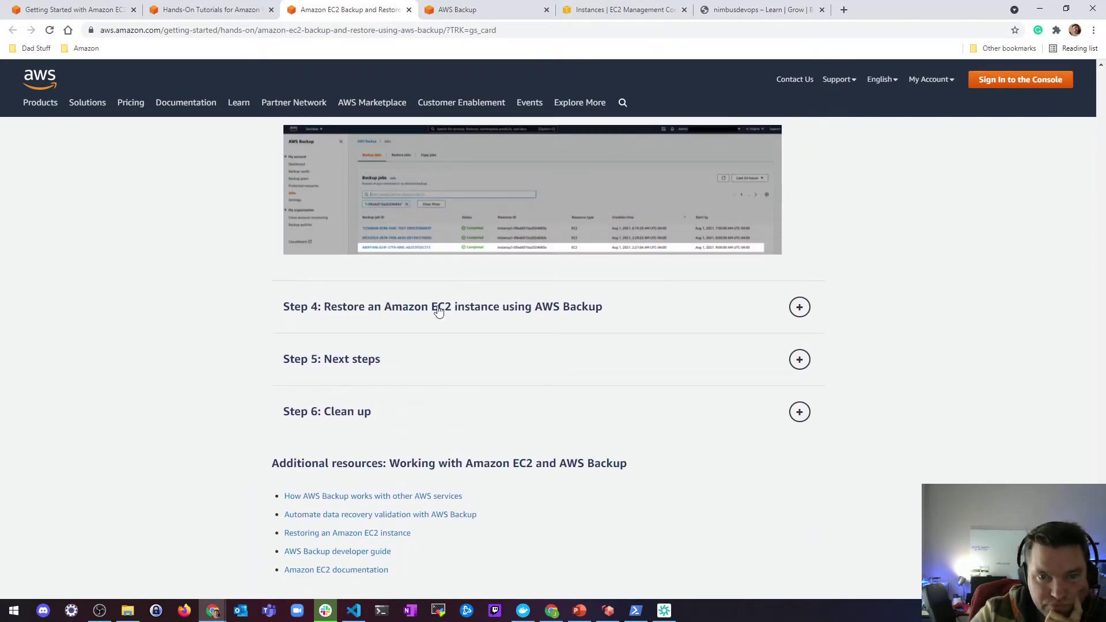
Expand the tutorial's Step 4 and read section 4.1 on restoring the EC2 instance from its recovery point ARN.
{"action": "left_click", "coordinate": [799, 308]}
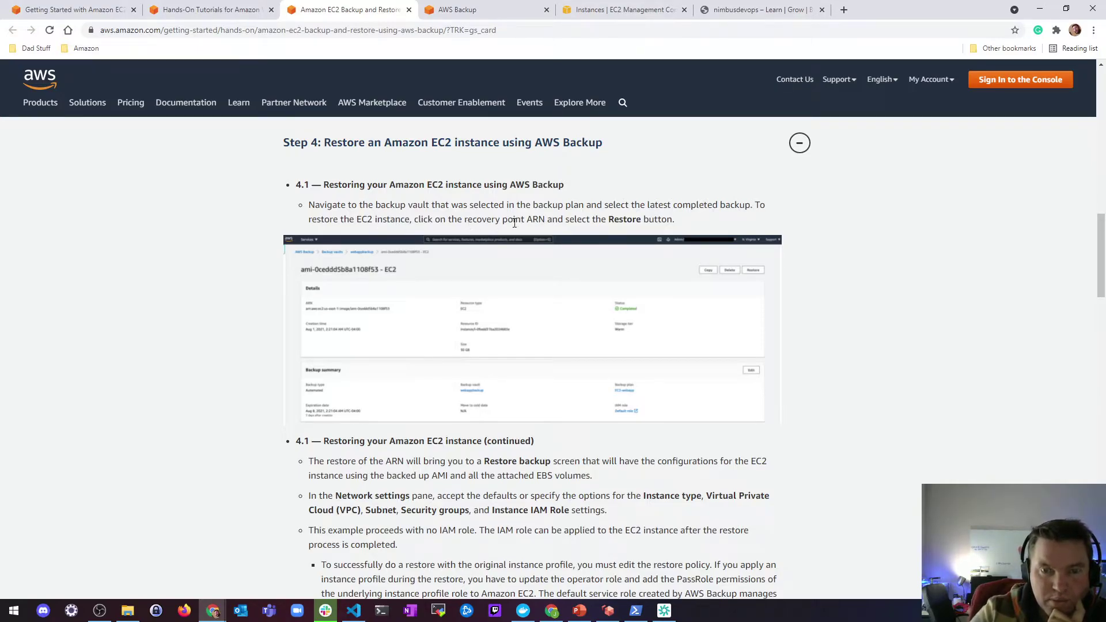
{"action": "left_click_drag", "start_coordinate": [528, 221], "coordinate": [546, 221]}
{"action": "left_click", "coordinate": [625, 222]}
{"action": "scroll", "coordinate": [659, 222], "scroll_direction": "down", "scroll_amount": 4}
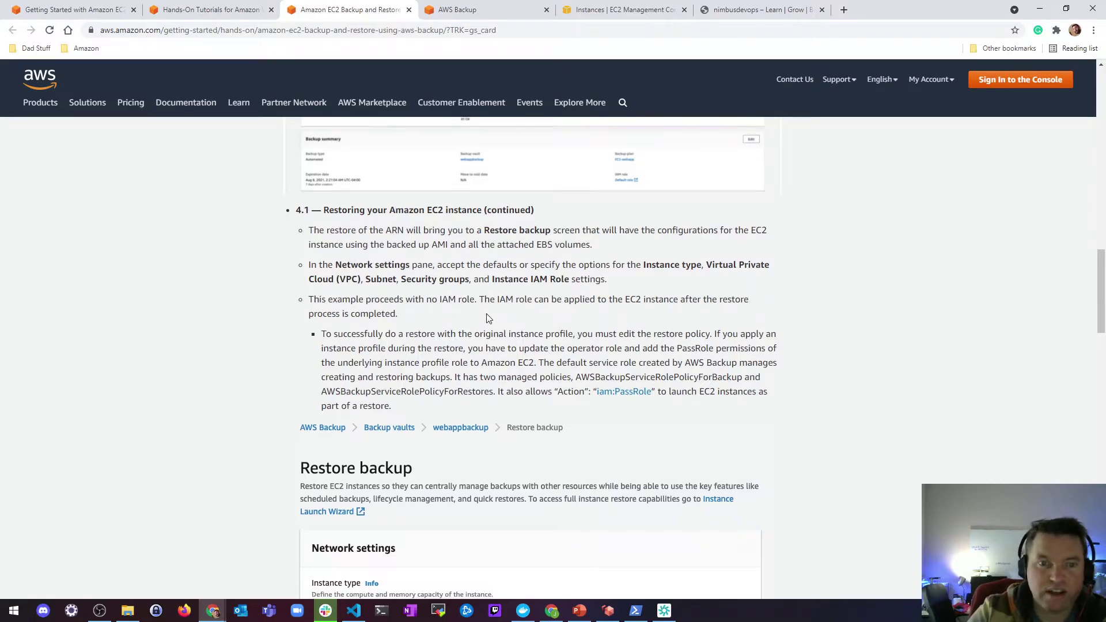
Read the tutorial's notes on restoring without an IAM role and on the permissions needed to keep the original instance profile.
{"action": "scroll", "coordinate": [489, 319], "scroll_direction": "down", "scroll_amount": 2}
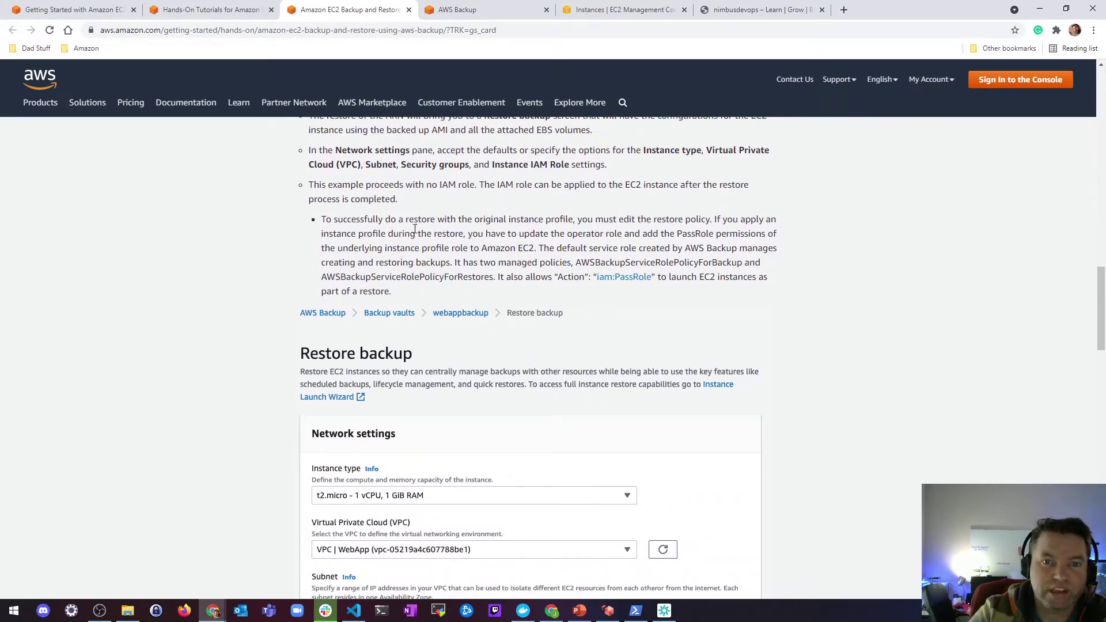
{"action": "left_click_drag", "start_coordinate": [438, 185], "coordinate": [477, 185]}
{"action": "left_click", "coordinate": [487, 215]}
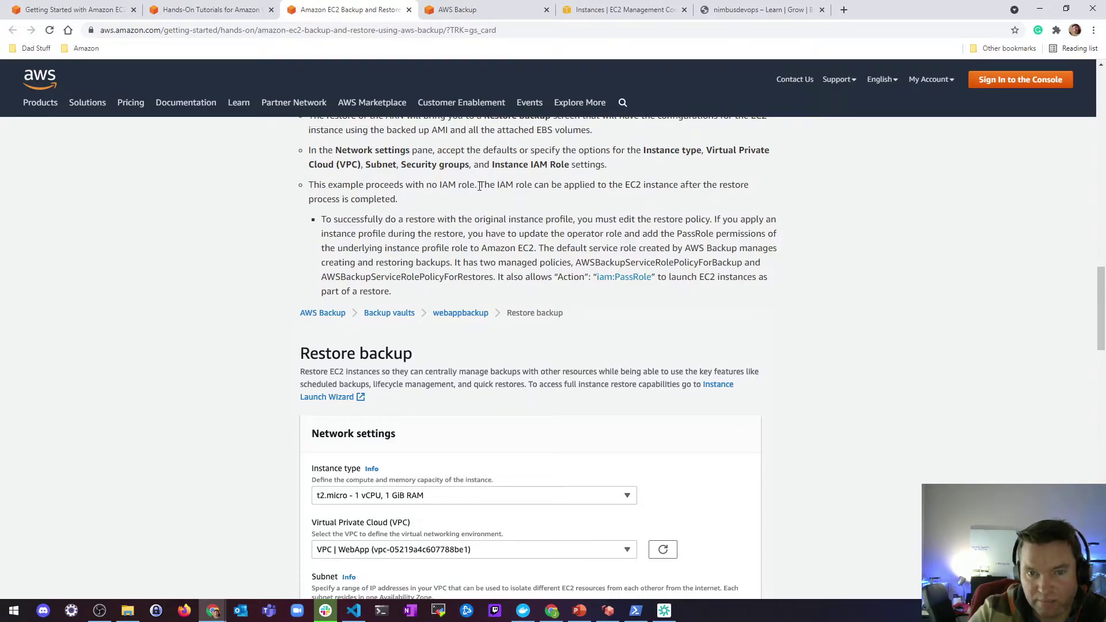
{"action": "left_click_drag", "start_coordinate": [435, 185], "coordinate": [476, 185]}
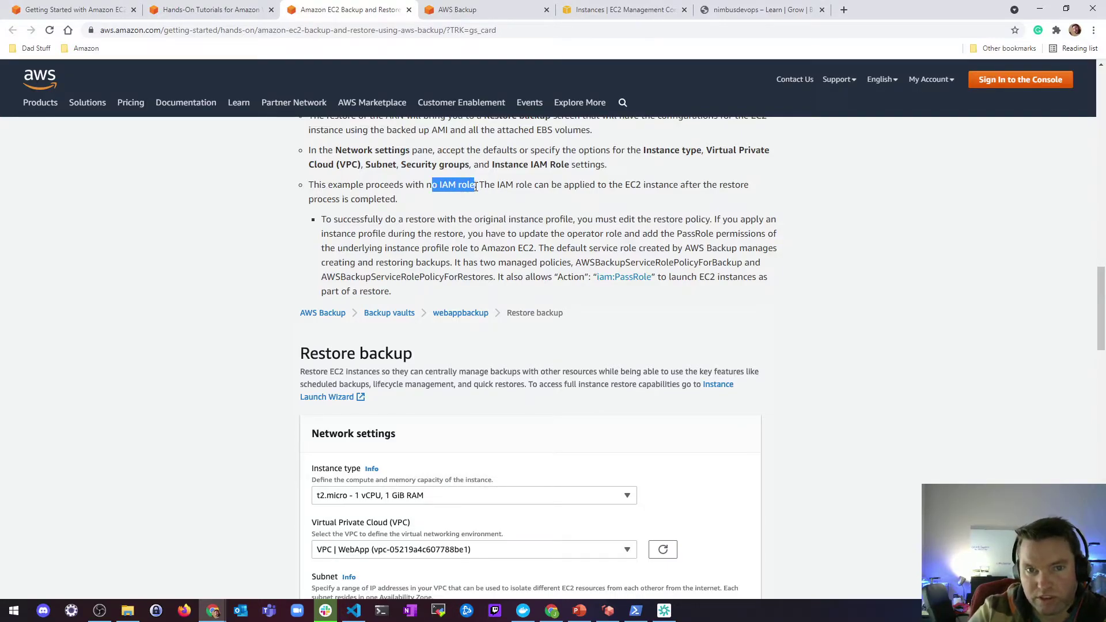
{"action": "left_click", "coordinate": [501, 214]}
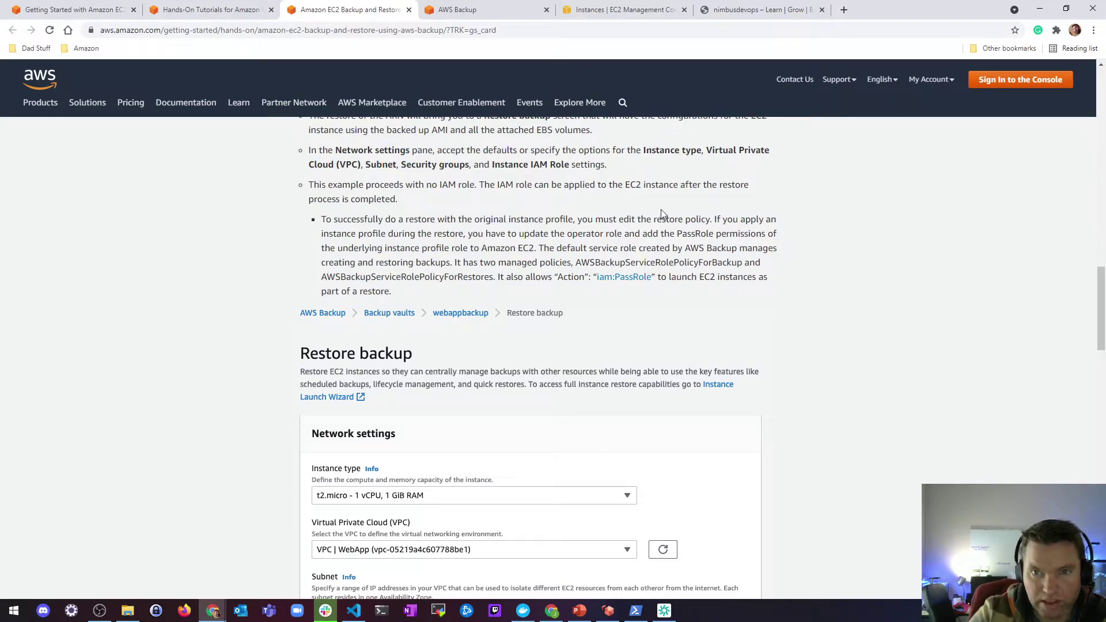
{"action": "left_click_drag", "start_coordinate": [674, 186], "coordinate": [396, 195]}
{"action": "left_click", "coordinate": [456, 219]}
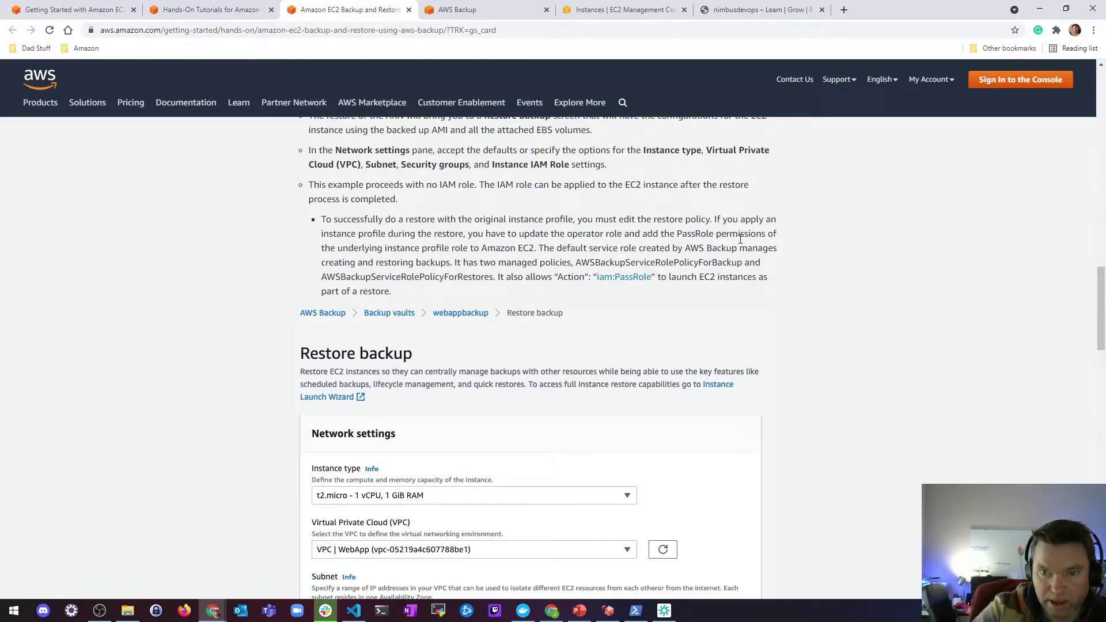
{"action": "left_click_drag", "start_coordinate": [443, 222], "coordinate": [564, 277]}
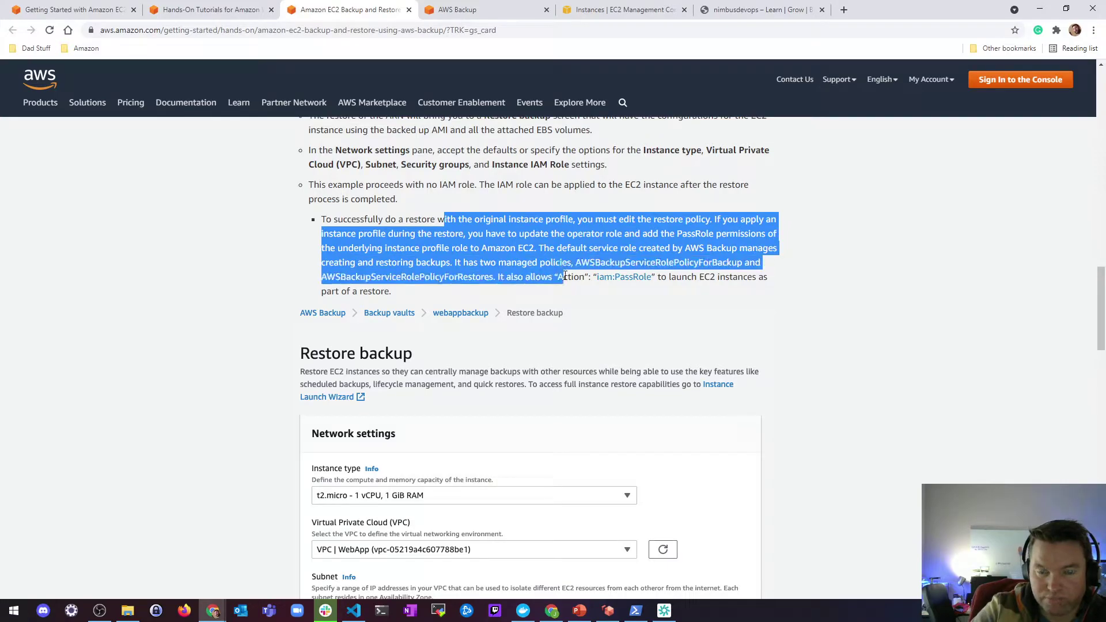
{"action": "left_click", "coordinate": [564, 275]}
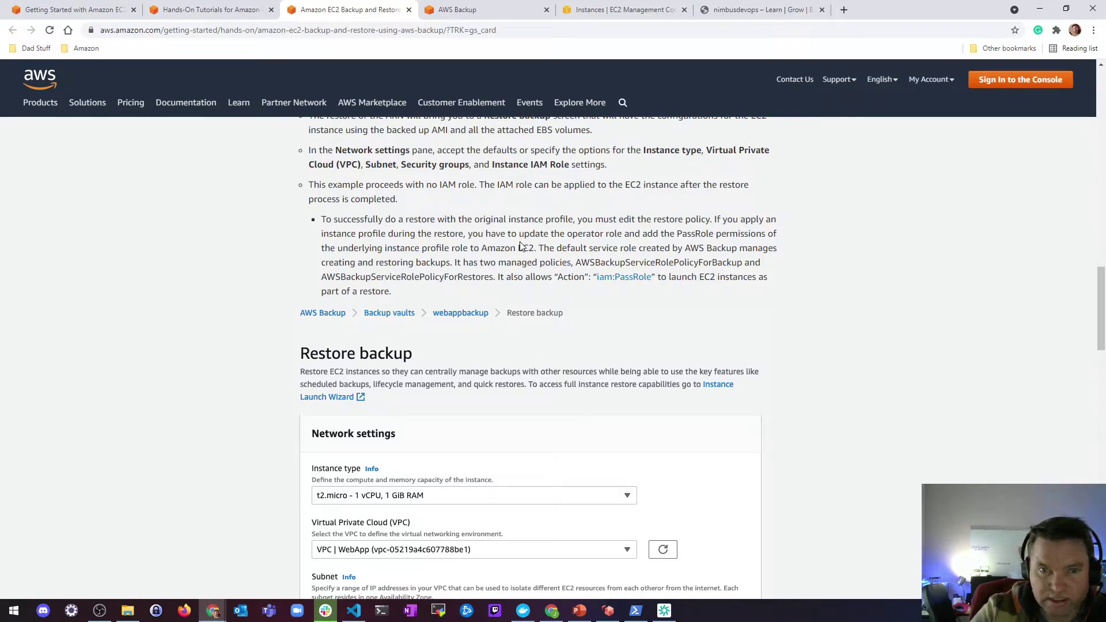
Switch to the AWS Backup console and refresh the backup jobs list to check the EC2 job's status.
{"action": "left_click", "coordinate": [487, 10]}
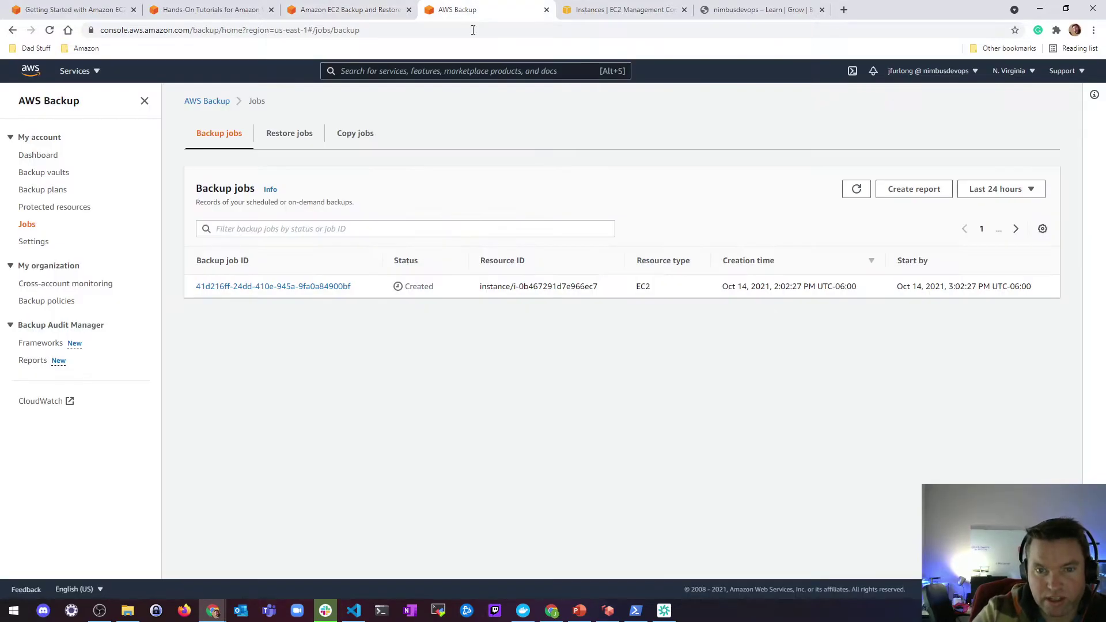
{"action": "left_click", "coordinate": [856, 191]}
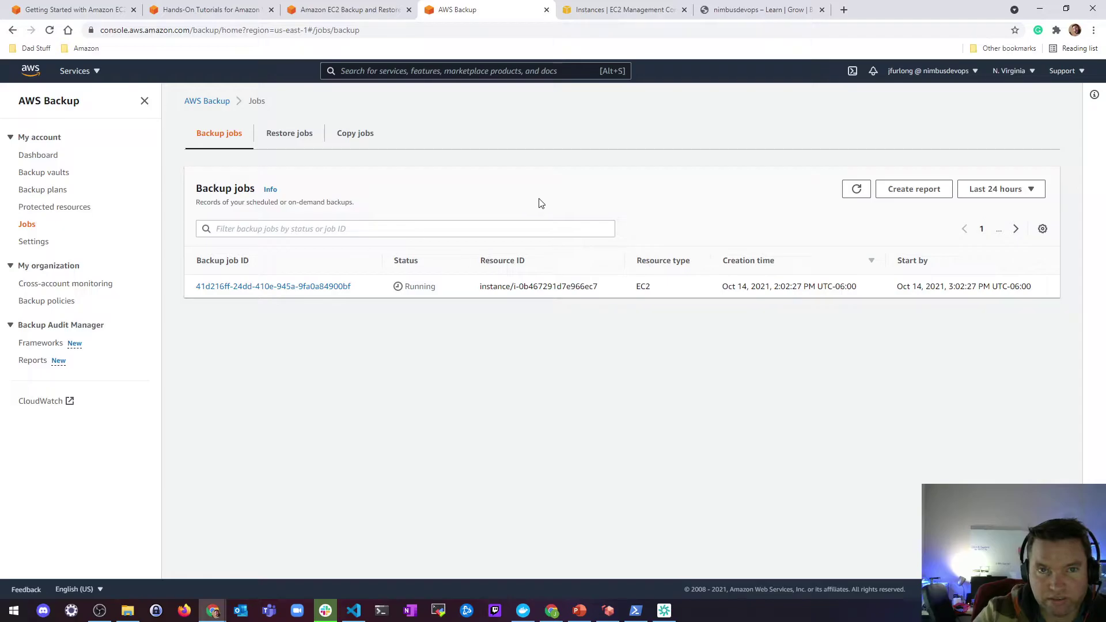
Reread the tutorial's section 4.1 guidance on applying the IAM role after the restore and editing the restore policy.
{"action": "left_click", "coordinate": [351, 9]}
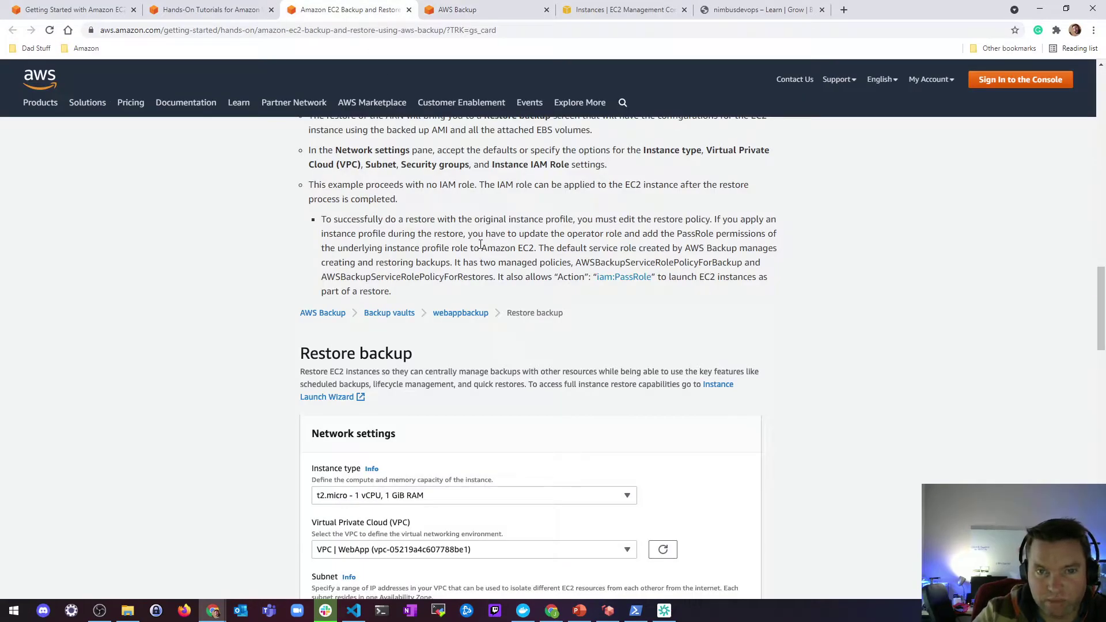
{"action": "scroll", "coordinate": [481, 245], "scroll_direction": "up", "scroll_amount": 1}
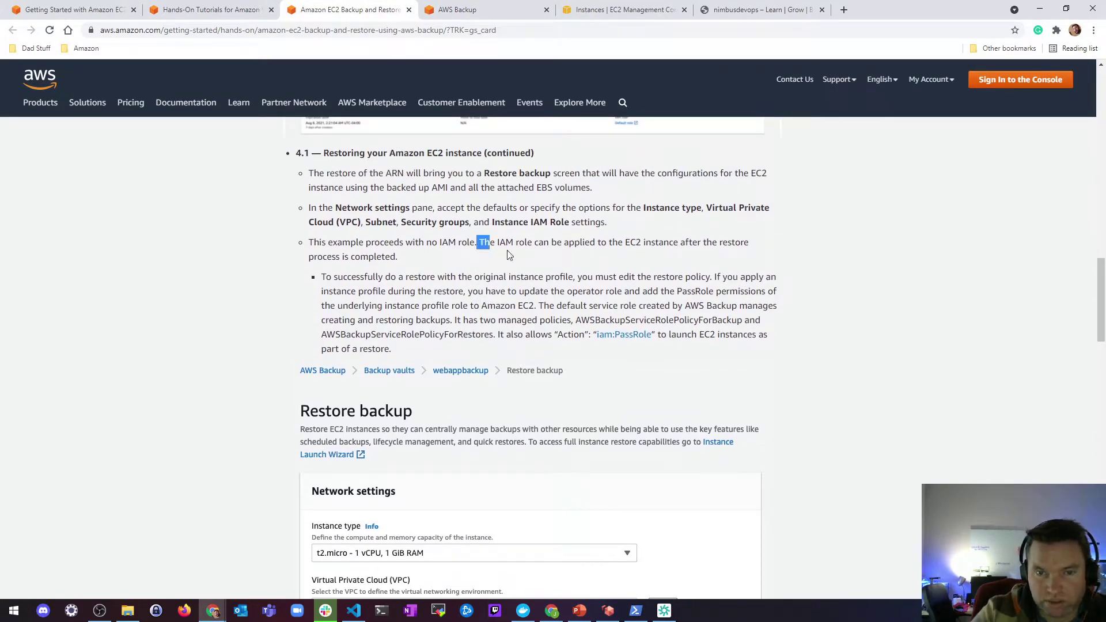
{"action": "left_click_drag", "start_coordinate": [478, 242], "coordinate": [562, 315]}
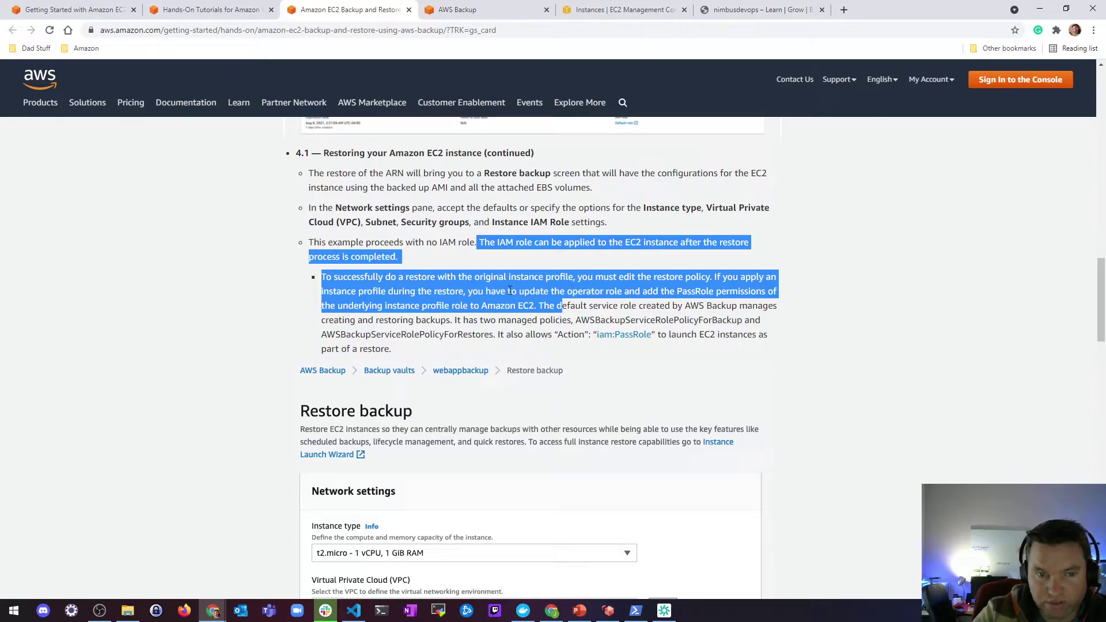
{"action": "left_click", "coordinate": [234, 261]}
{"action": "scroll", "coordinate": [276, 277], "scroll_direction": "down", "scroll_amount": 1}
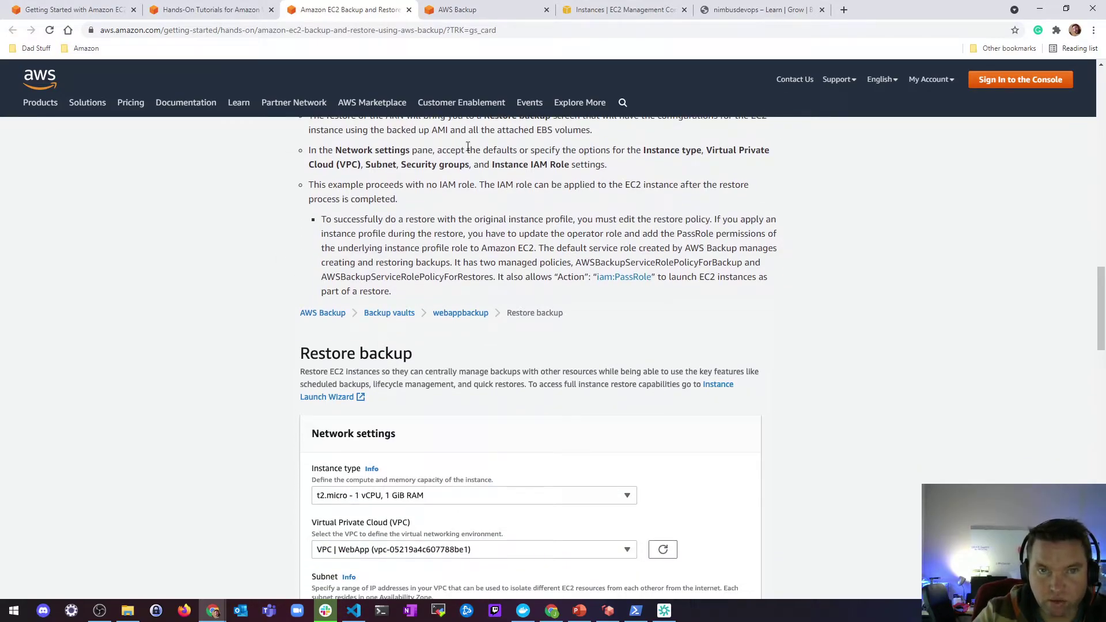
Return to the backup jobs in the AWS Backup console and refresh the list again to recheck the job's status.
{"action": "left_click", "coordinate": [458, 10]}
{"action": "left_click", "coordinate": [856, 190]}
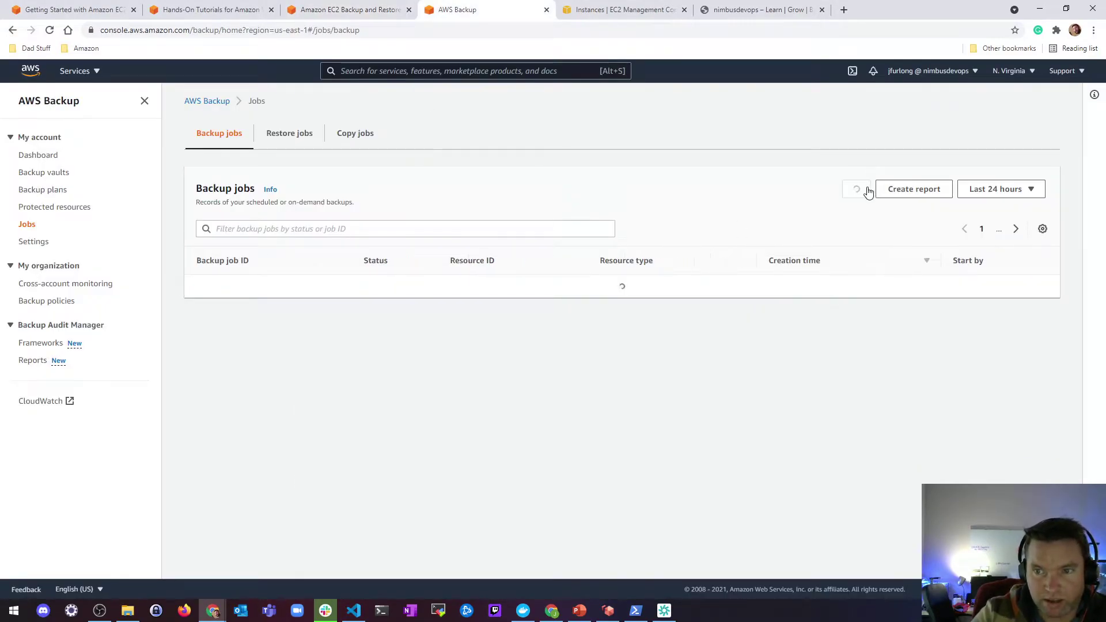
{"action": "left_click", "coordinate": [858, 194]}
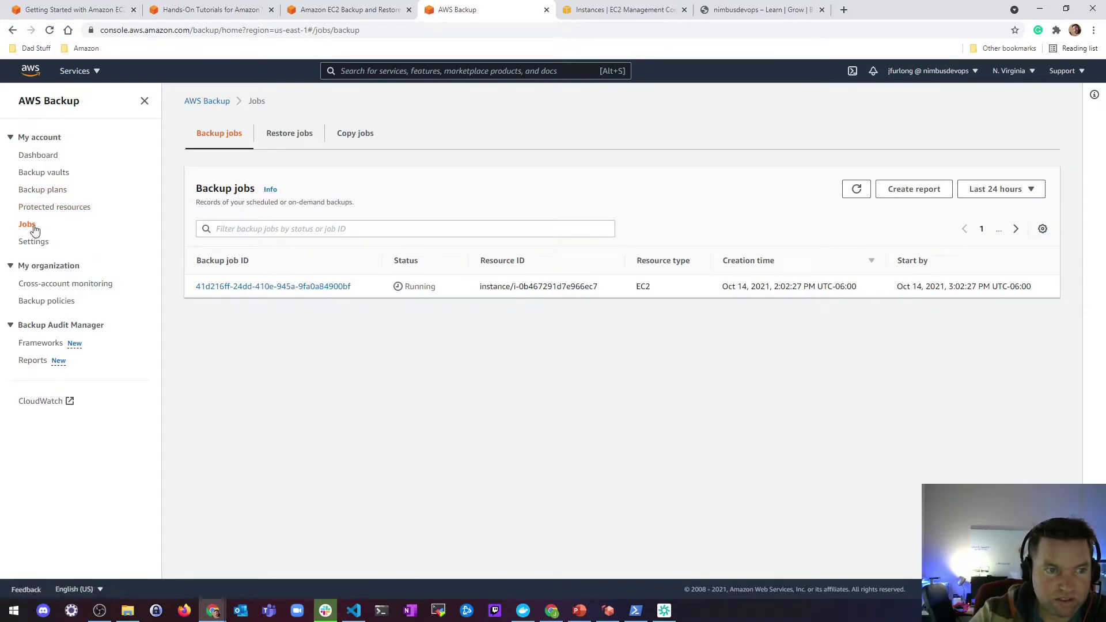
Look through the protected resources and the AWS Backup settings, including service opt-in and cross-account management.
{"action": "left_click", "coordinate": [51, 211]}
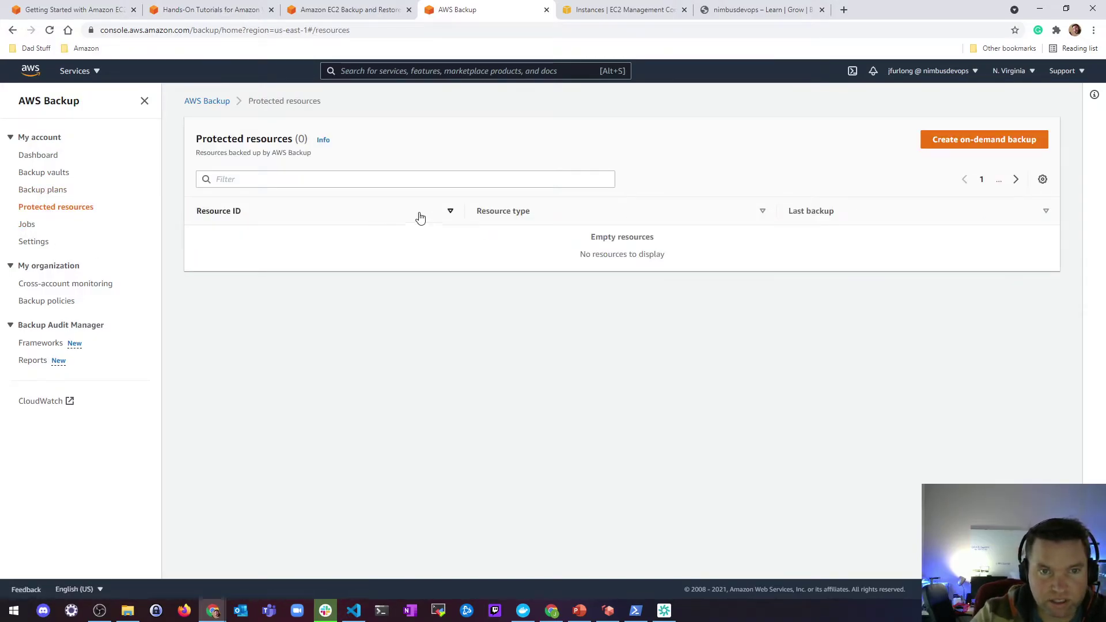
{"action": "left_click", "coordinate": [35, 242]}
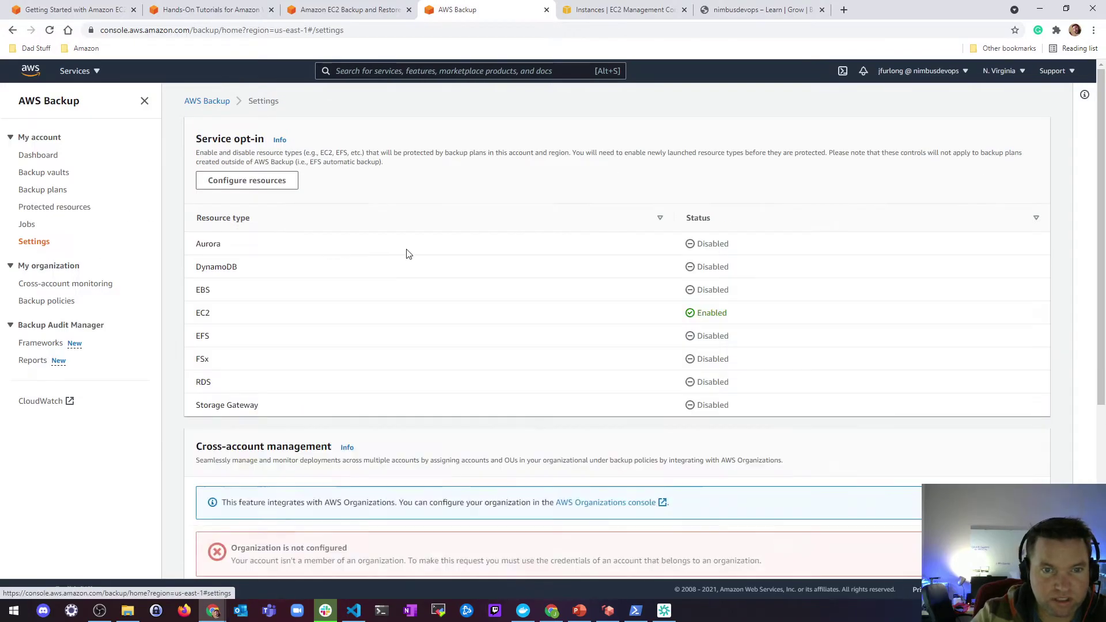
{"action": "scroll", "coordinate": [654, 257], "scroll_direction": "down", "scroll_amount": 2}
{"action": "scroll", "coordinate": [667, 276], "scroll_direction": "up", "scroll_amount": 2}
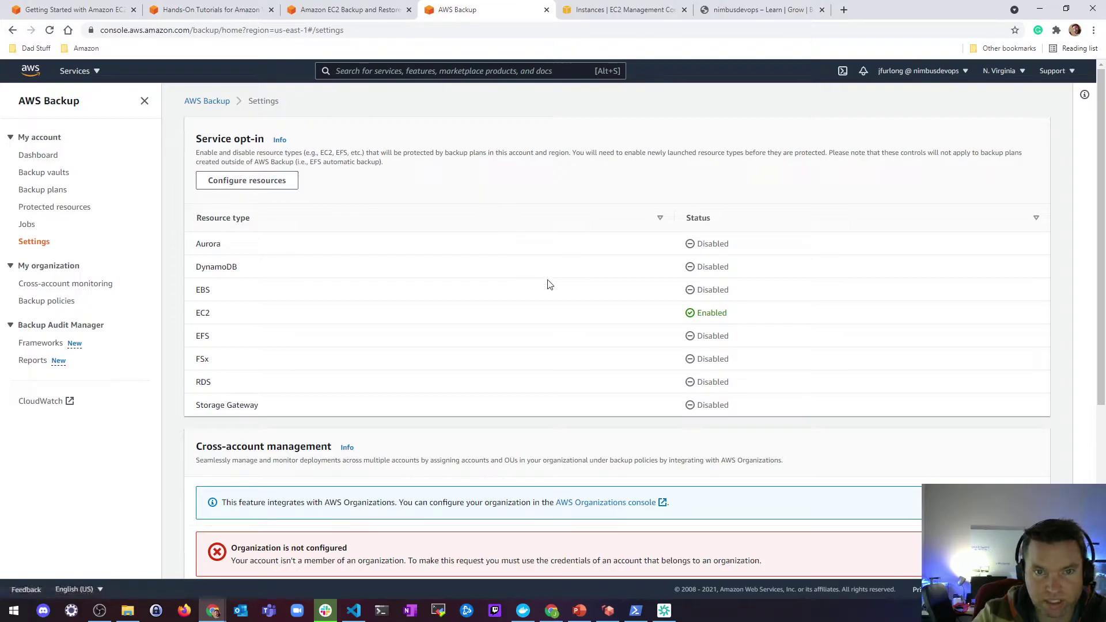
{"action": "scroll", "coordinate": [668, 312], "scroll_direction": "down", "scroll_amount": 2}
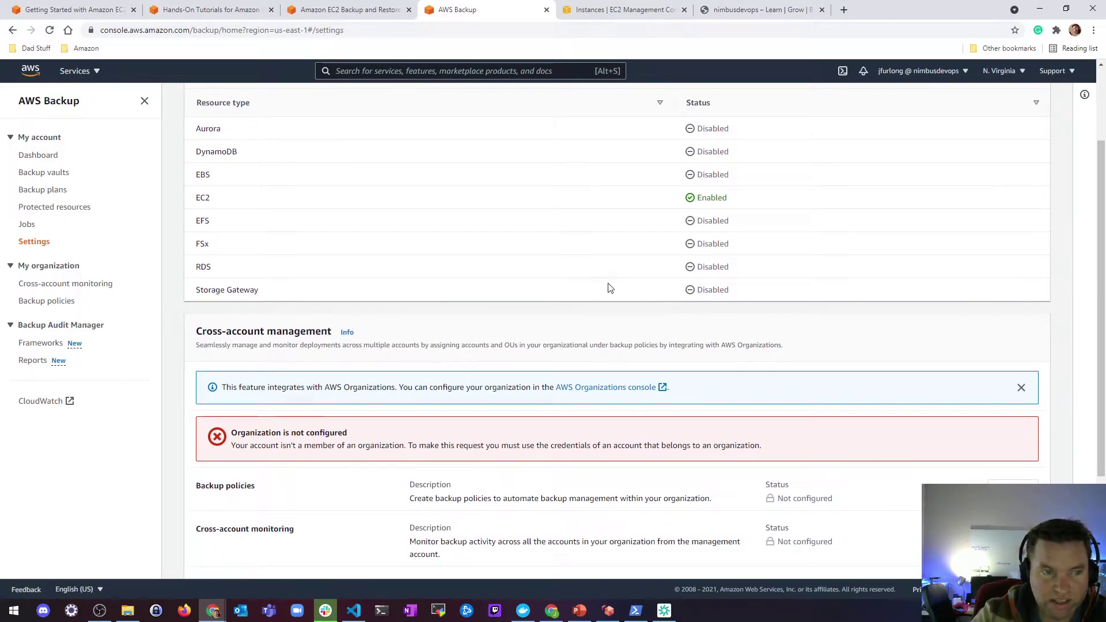
{"action": "scroll", "coordinate": [576, 286], "scroll_direction": "up", "scroll_amount": 1}
{"action": "scroll", "coordinate": [551, 285], "scroll_direction": "down", "scroll_amount": 2}
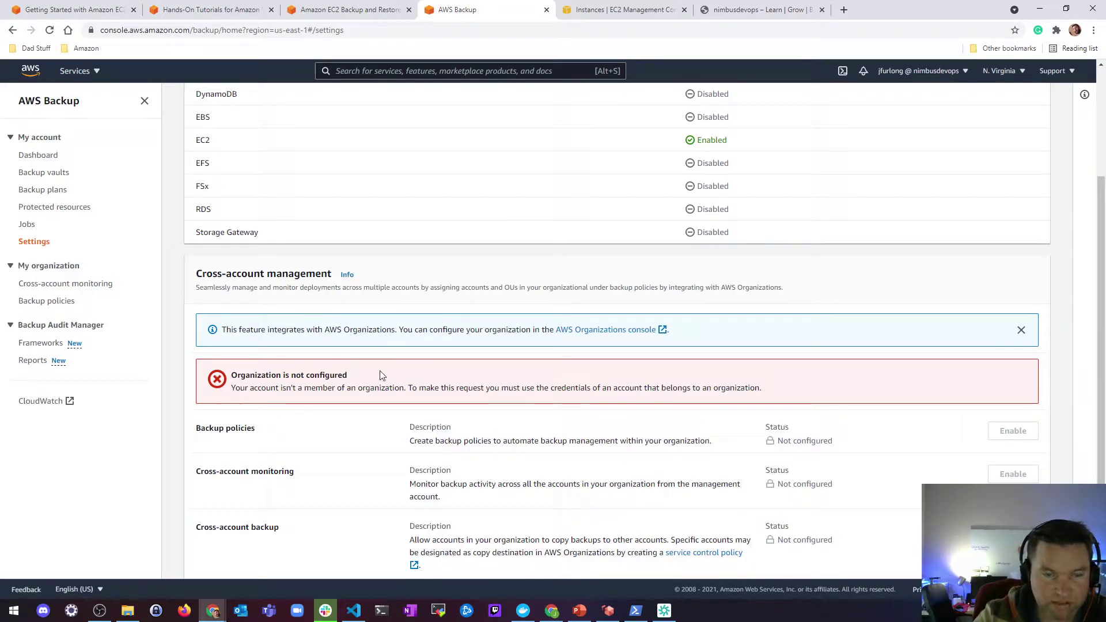
{"action": "scroll", "coordinate": [380, 375], "scroll_direction": "up", "scroll_amount": 3}
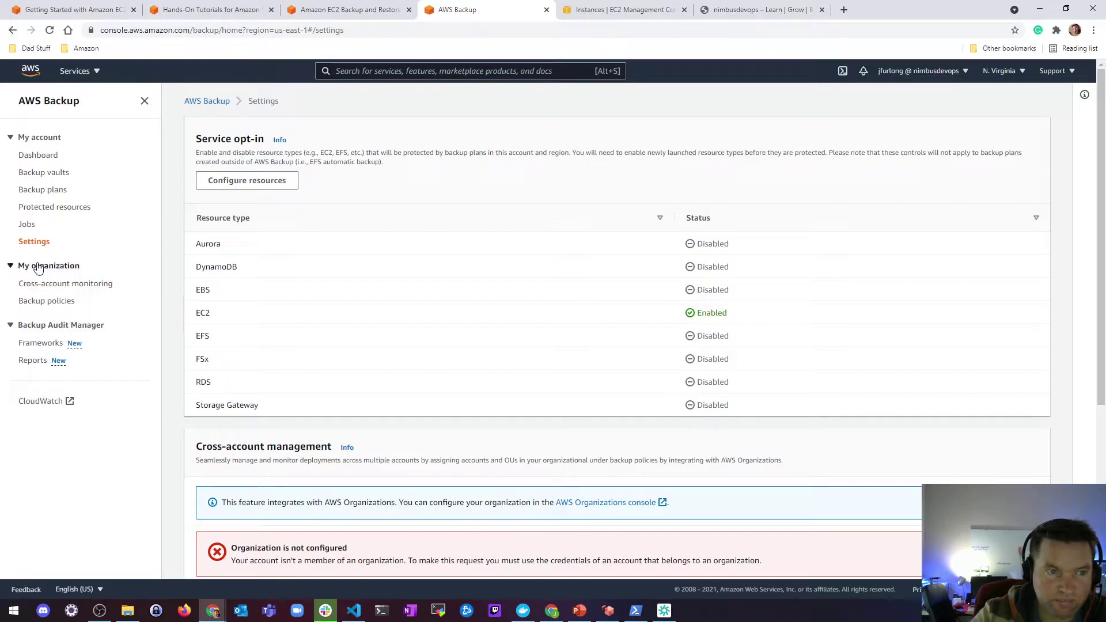
Browse the cross-account monitoring, backup policies, dashboard and audit frameworks pages to see what each offers.
{"action": "left_click", "coordinate": [65, 285]}
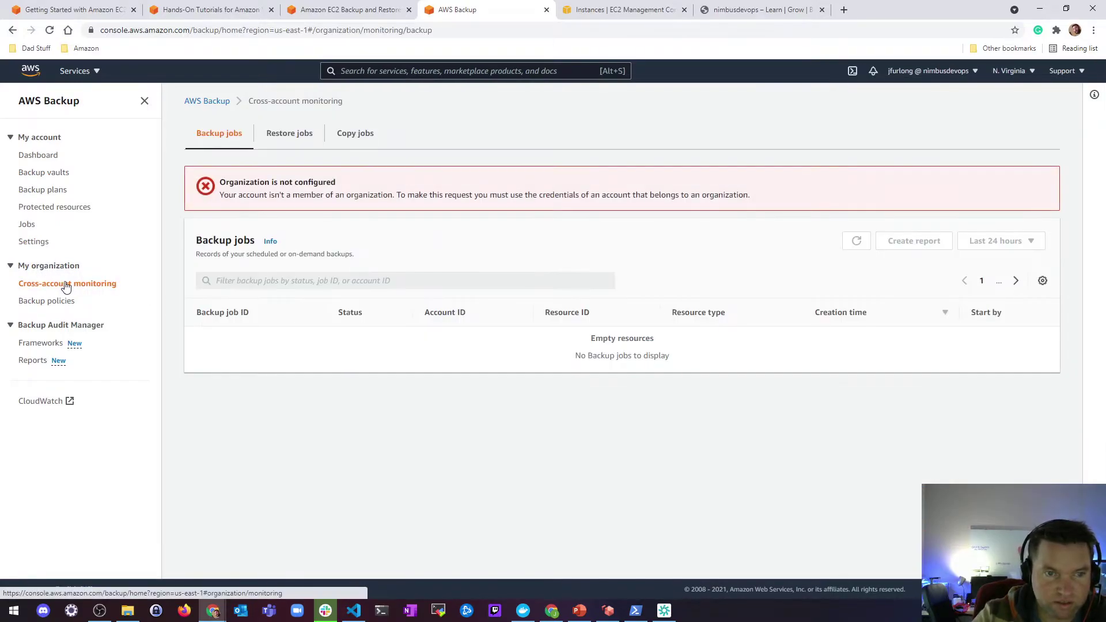
{"action": "left_click", "coordinate": [63, 299]}
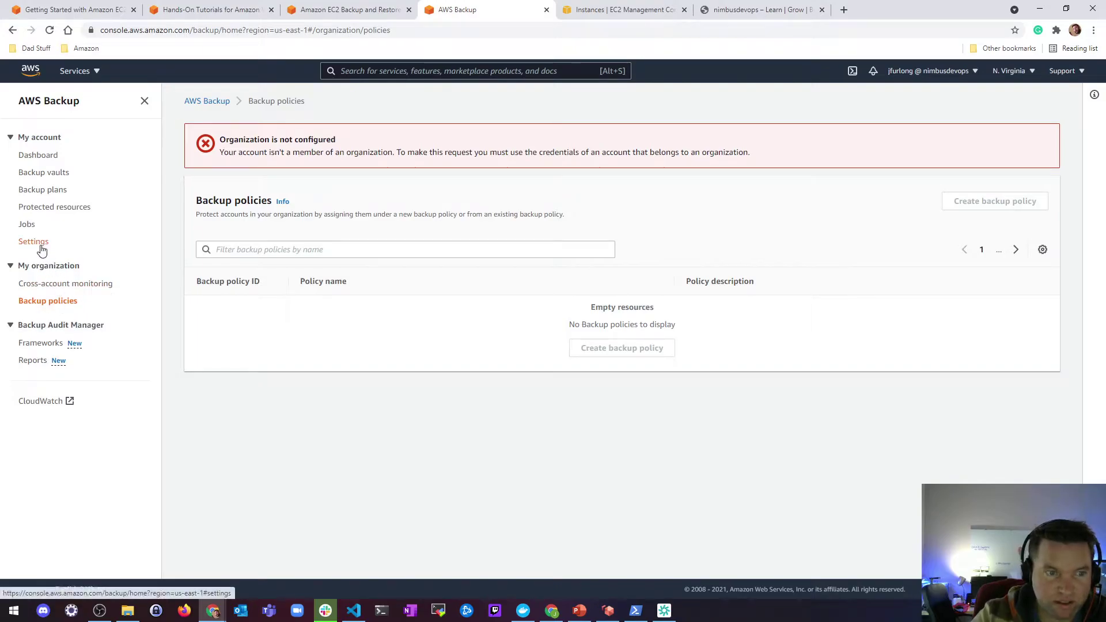
{"action": "left_click", "coordinate": [40, 342]}
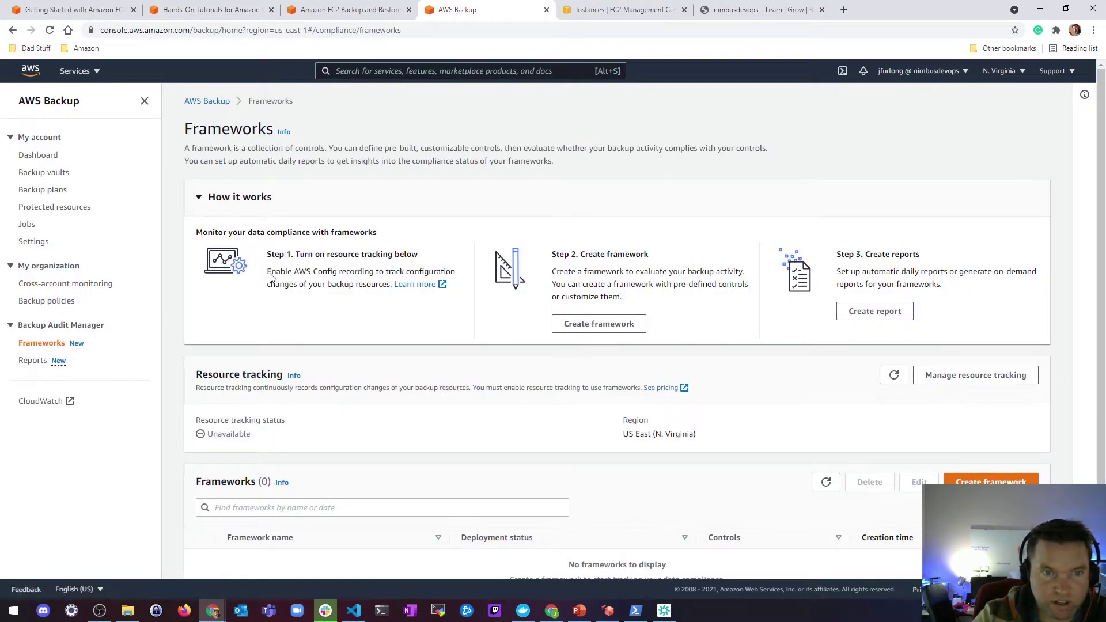
{"action": "left_click", "coordinate": [38, 154]}
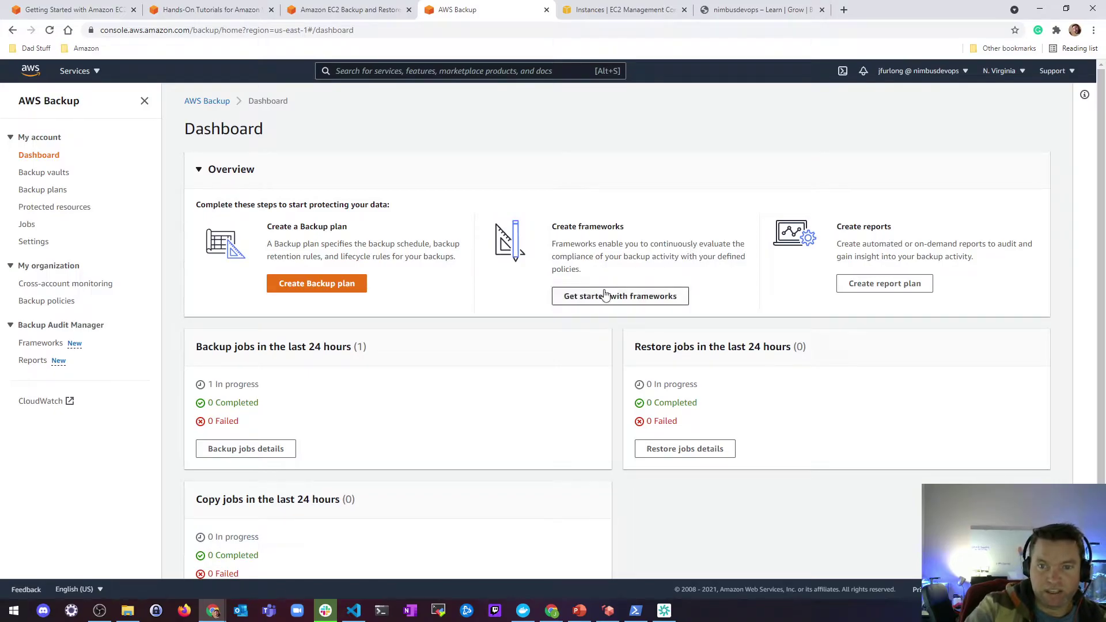
{"action": "left_click", "coordinate": [40, 343]}
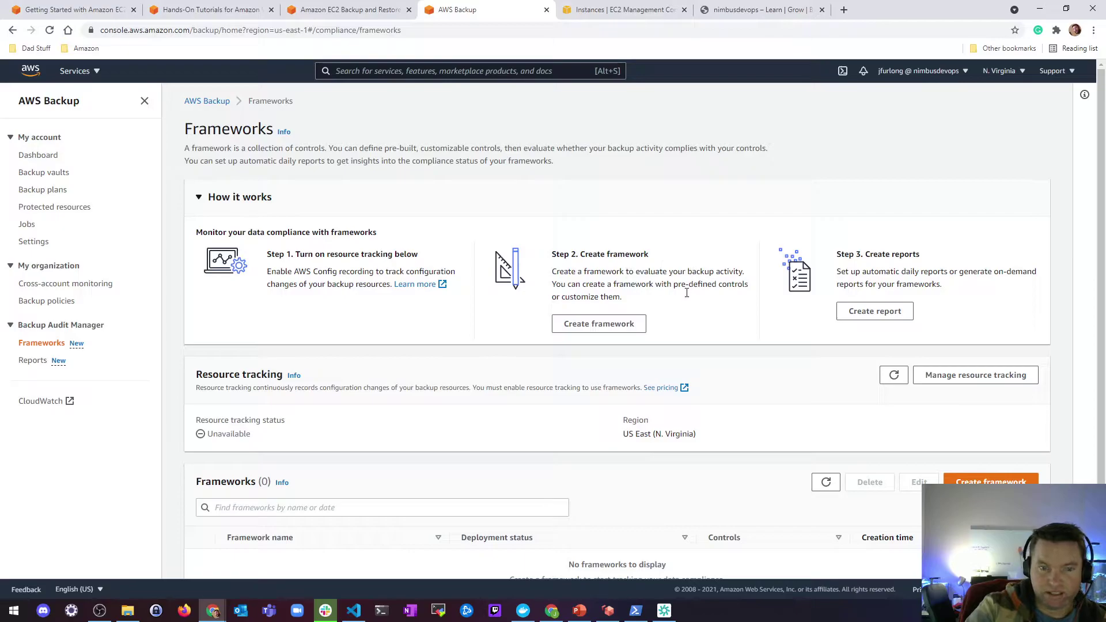
{"action": "scroll", "coordinate": [633, 344], "scroll_direction": "down", "scroll_amount": 1}
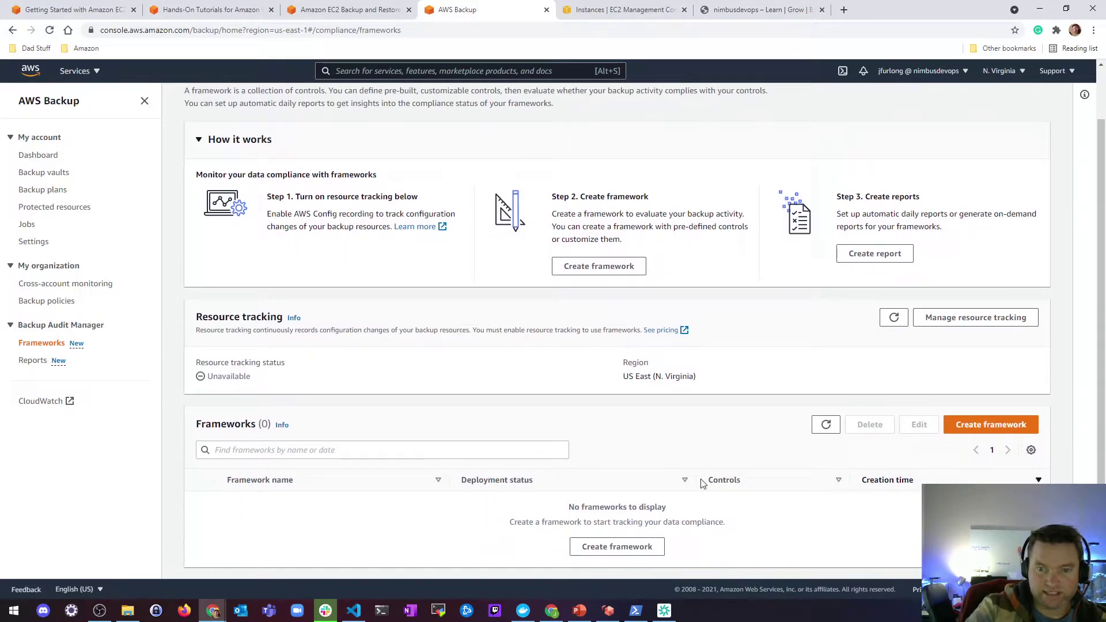
Open the creation form for a report plan and examine the available report templates without choosing one.
{"action": "left_click", "coordinate": [26, 361]}
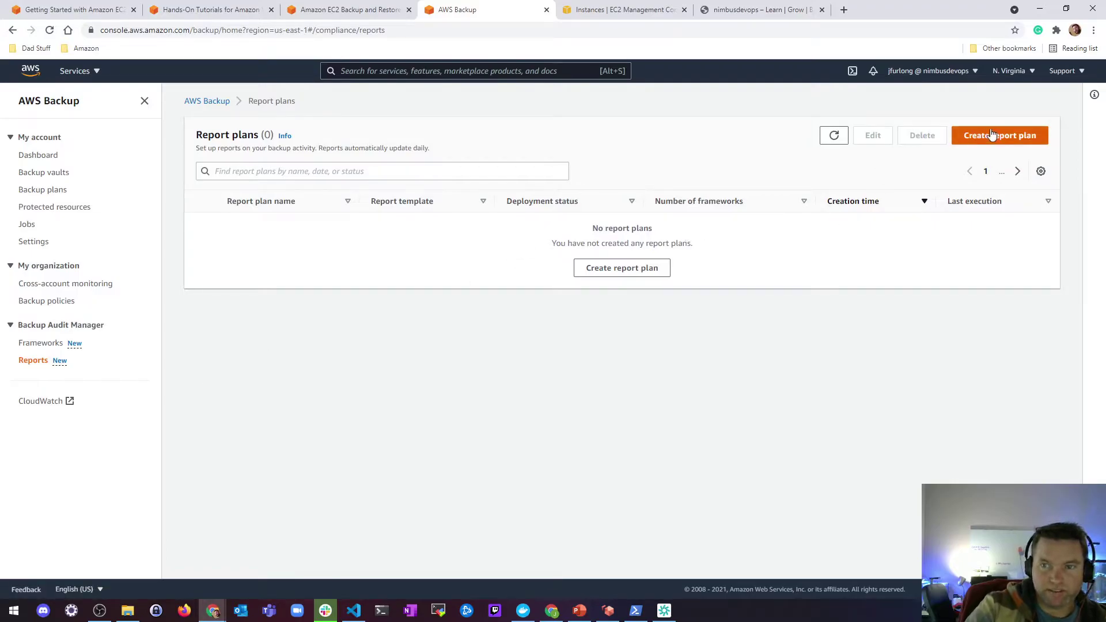
{"action": "left_click", "coordinate": [620, 271]}
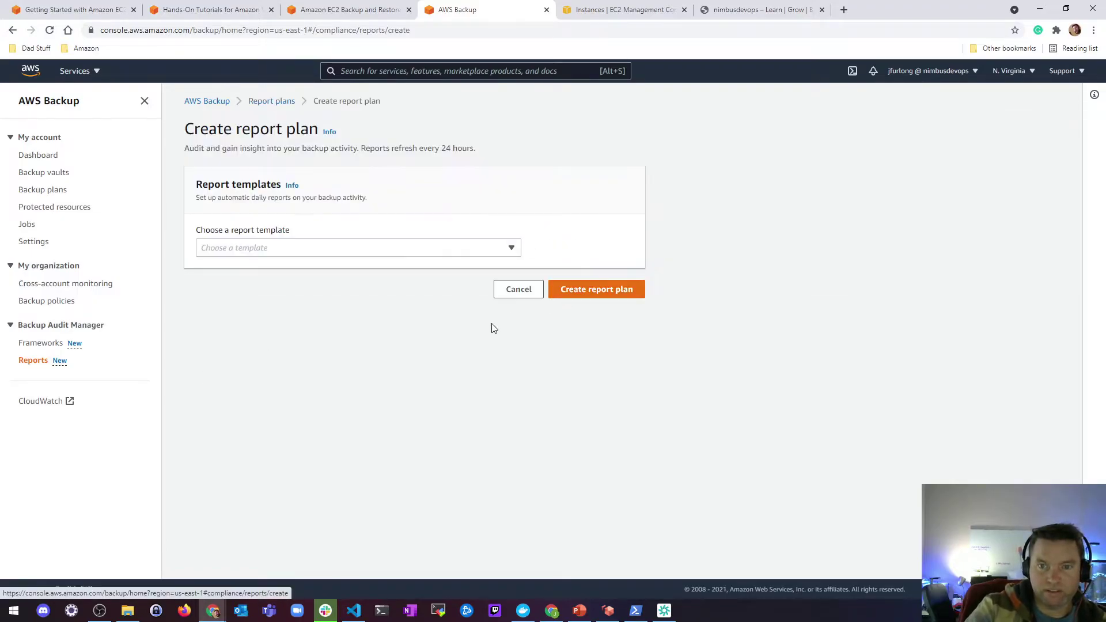
{"action": "left_click", "coordinate": [262, 248]}
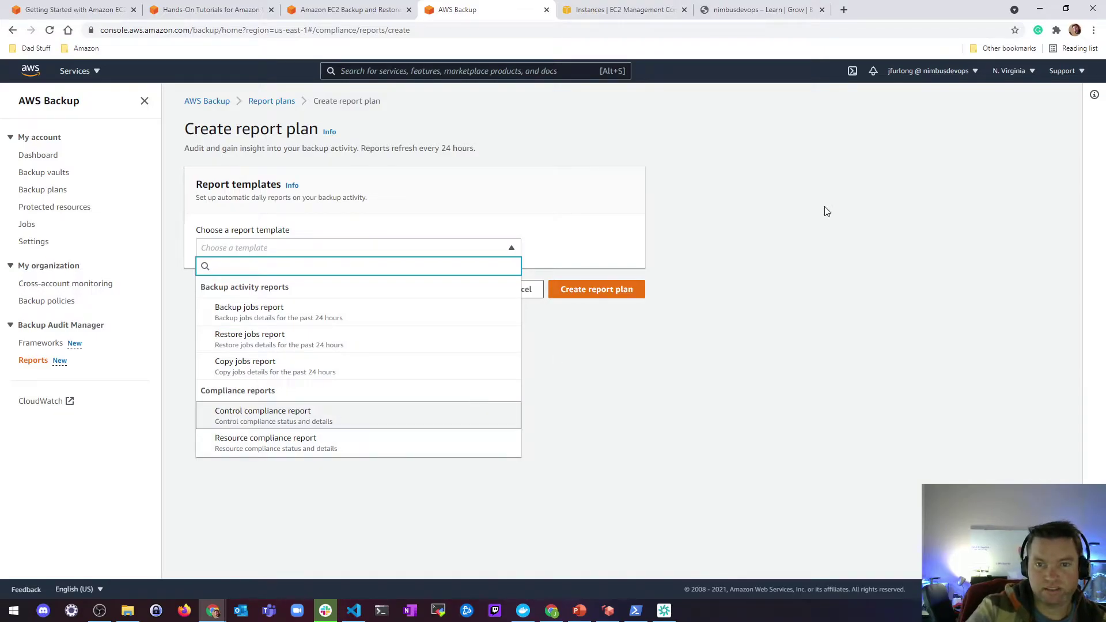
{"action": "left_click", "coordinate": [743, 200]}
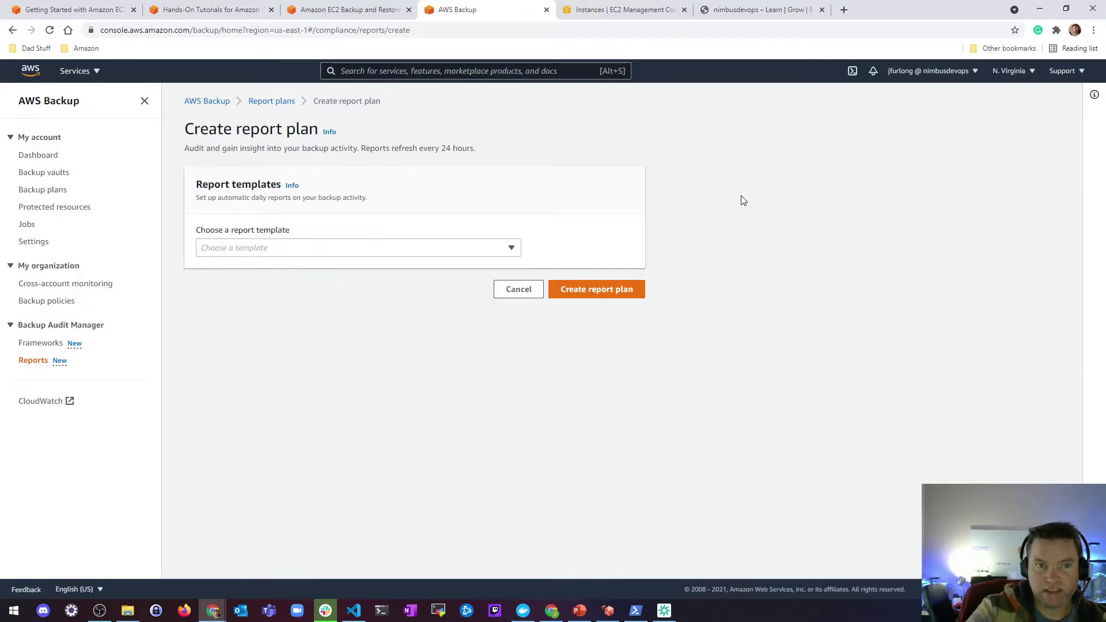
Refresh the backup jobs list to check the EC2 job, and view the dashboard's 24-hour job summary.
{"action": "left_click", "coordinate": [33, 224]}
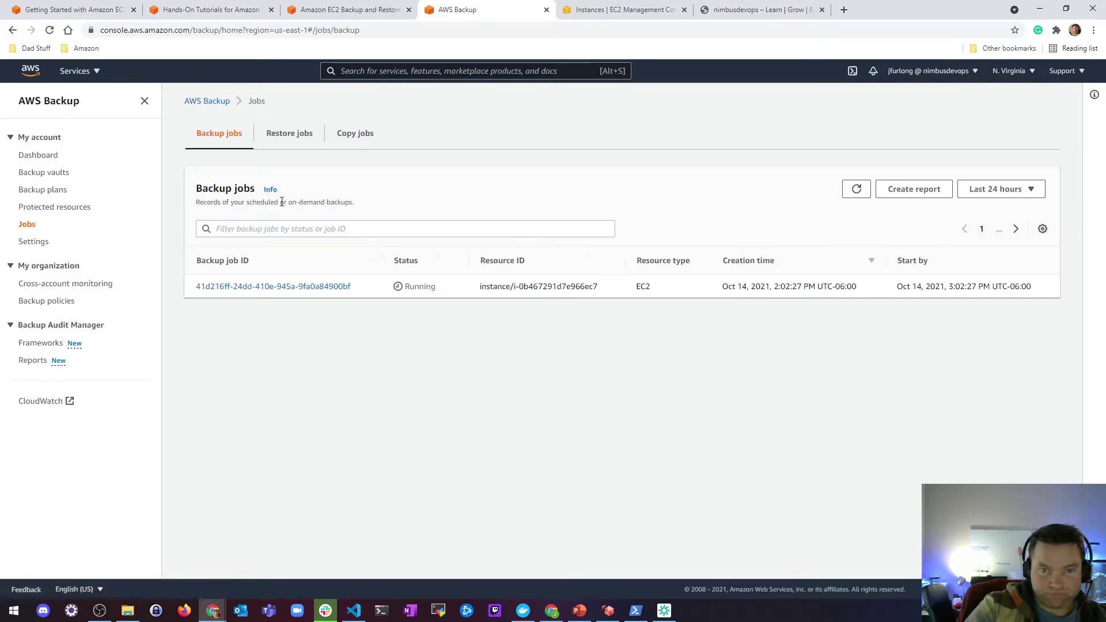
{"action": "left_click", "coordinate": [857, 190]}
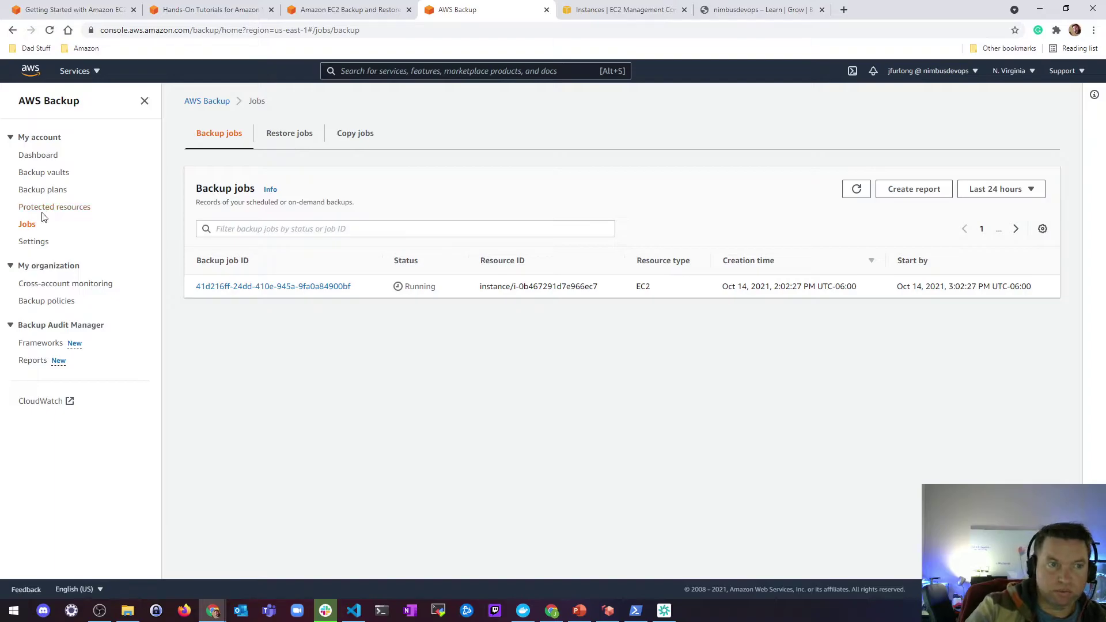
{"action": "left_click", "coordinate": [38, 155]}
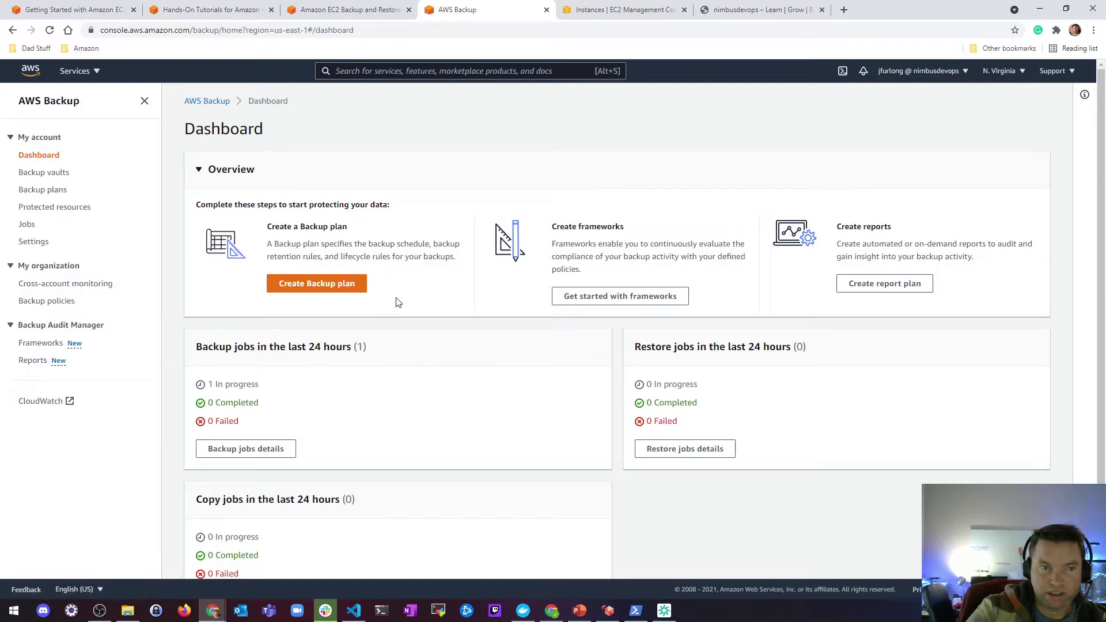
Inspect the Default vault's backups and their available actions, and recheck the EC2 job in the backup jobs list.
{"action": "left_click", "coordinate": [53, 175]}
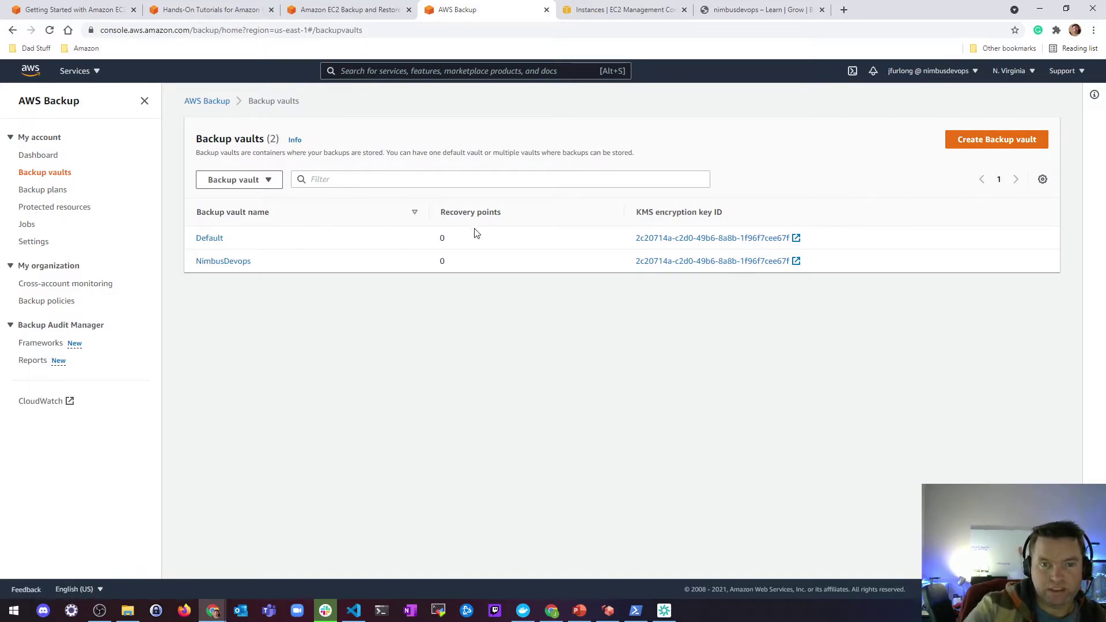
{"action": "left_click", "coordinate": [202, 240]}
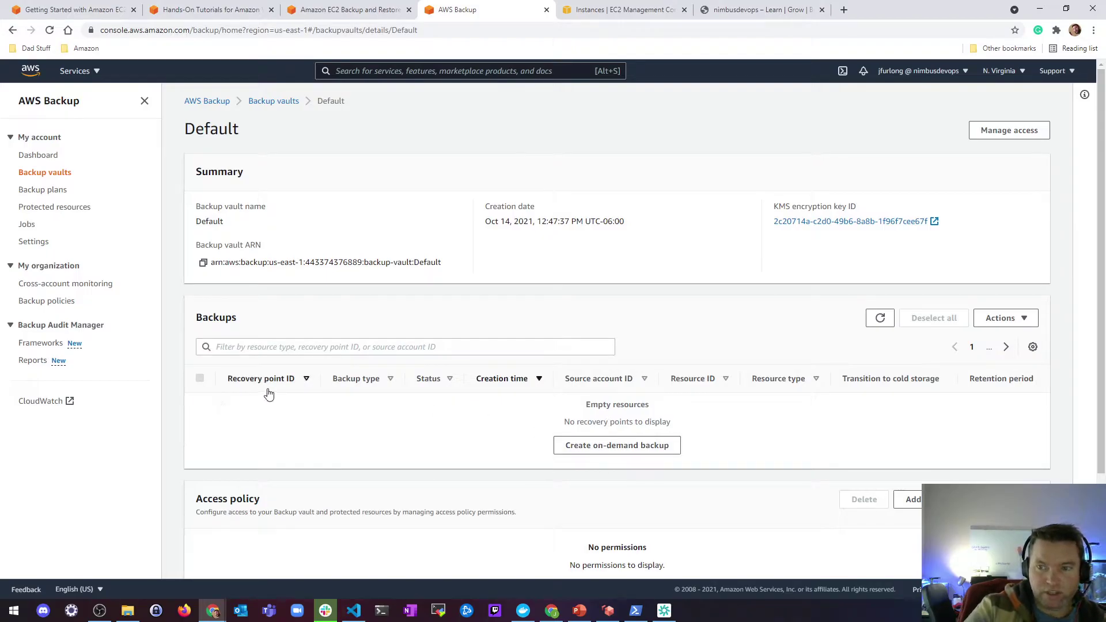
{"action": "left_click", "coordinate": [1023, 318]}
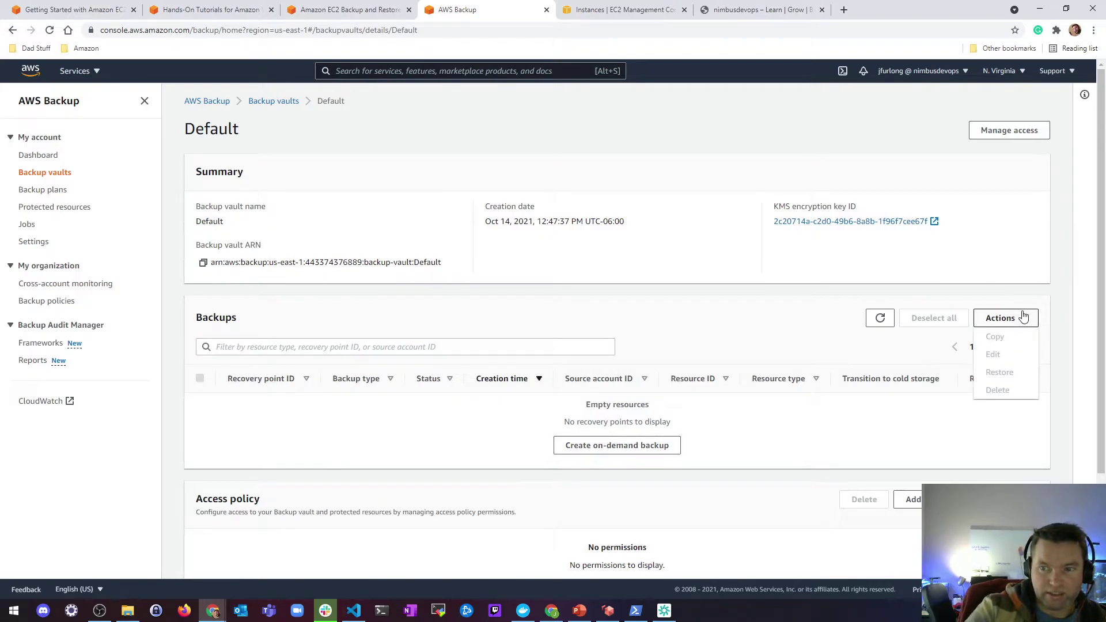
{"action": "left_click", "coordinate": [27, 225]}
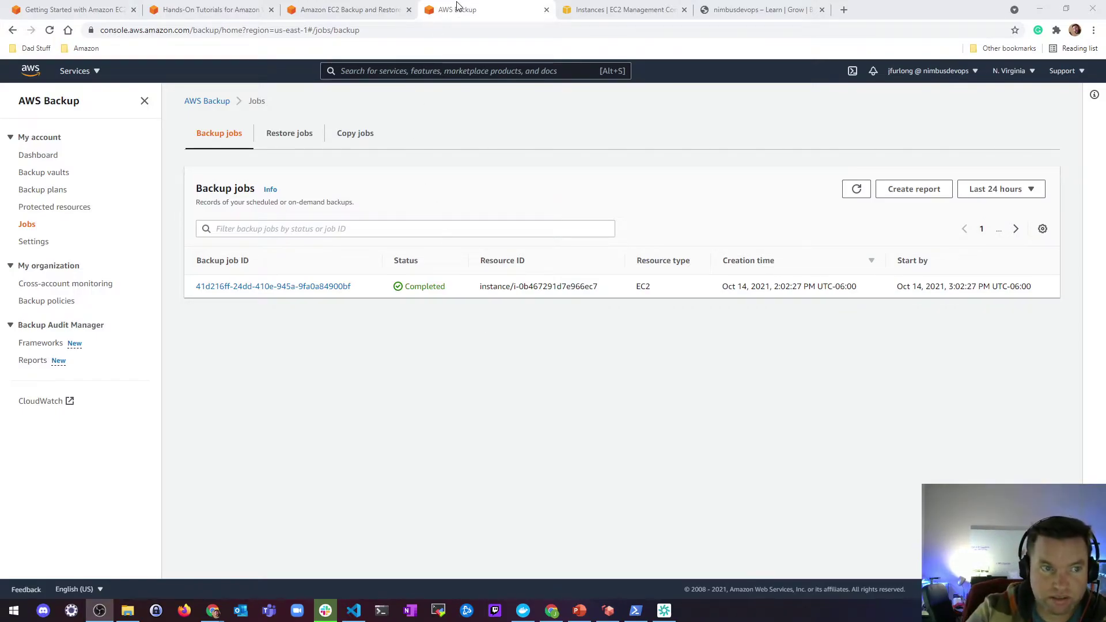
Open the EC2 recovery point stored in the Default vault and review its details, backup summary and tags.
{"action": "left_click", "coordinate": [51, 175]}
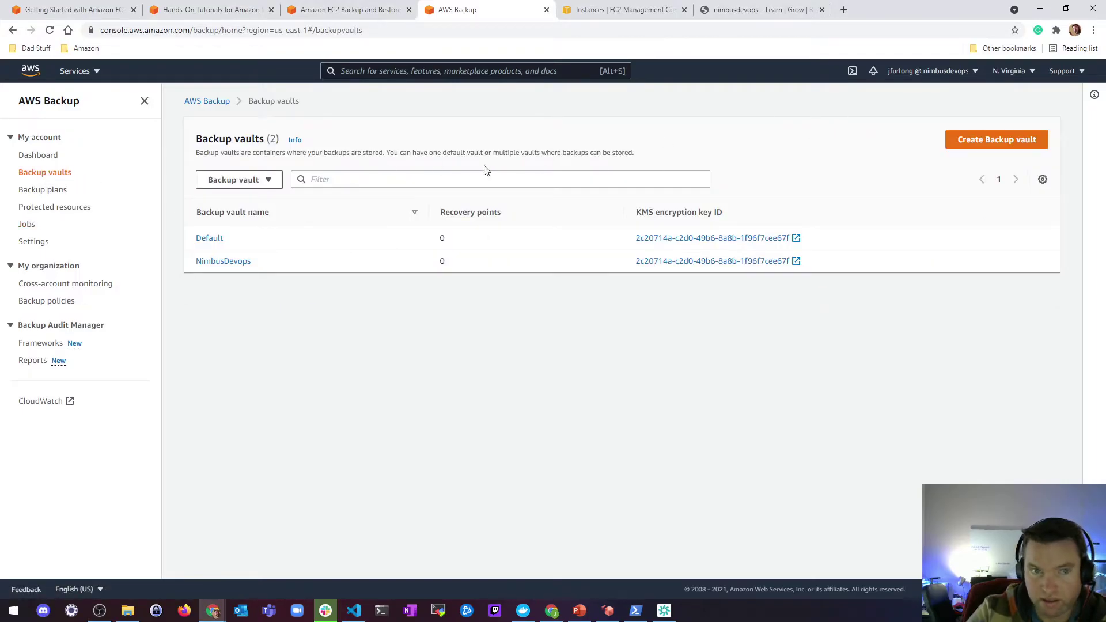
{"action": "left_click", "coordinate": [212, 239]}
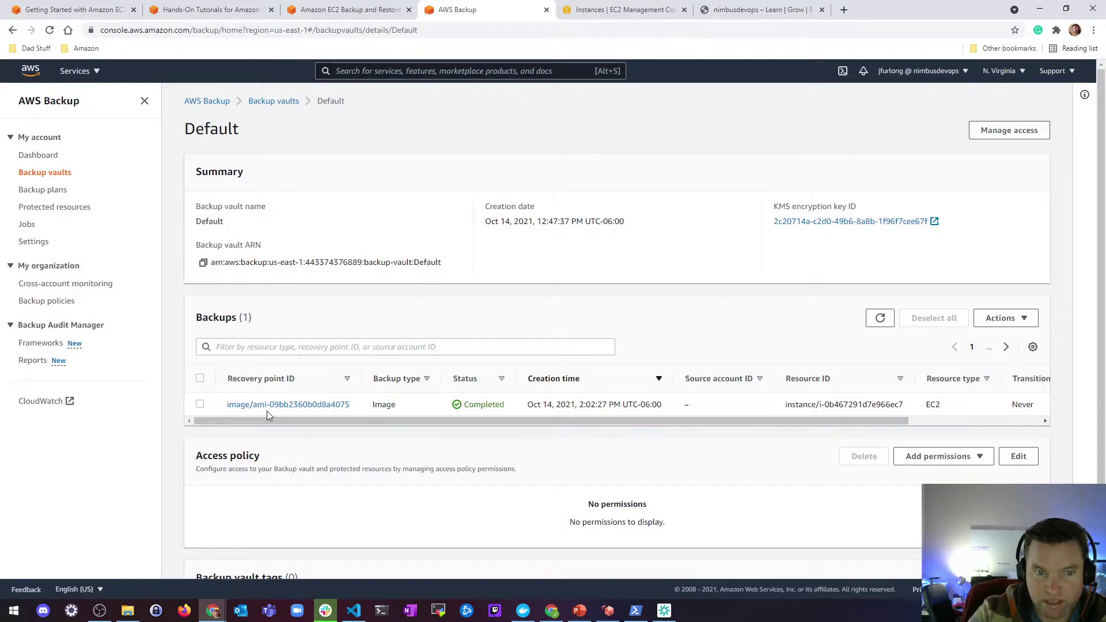
{"action": "left_click", "coordinate": [199, 405]}
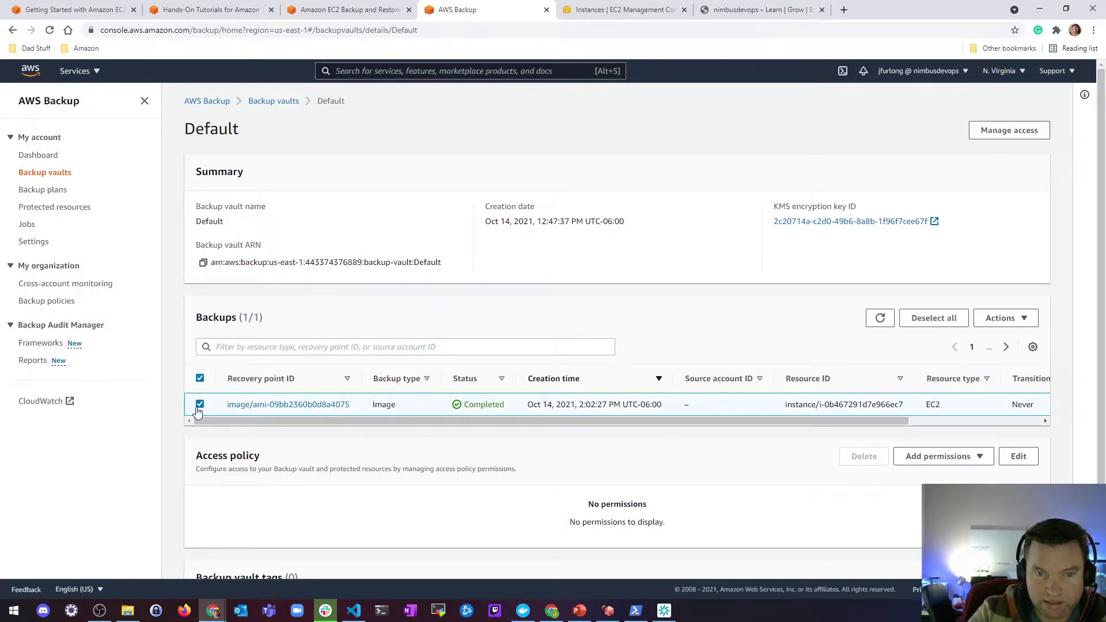
{"action": "left_click", "coordinate": [1002, 322]}
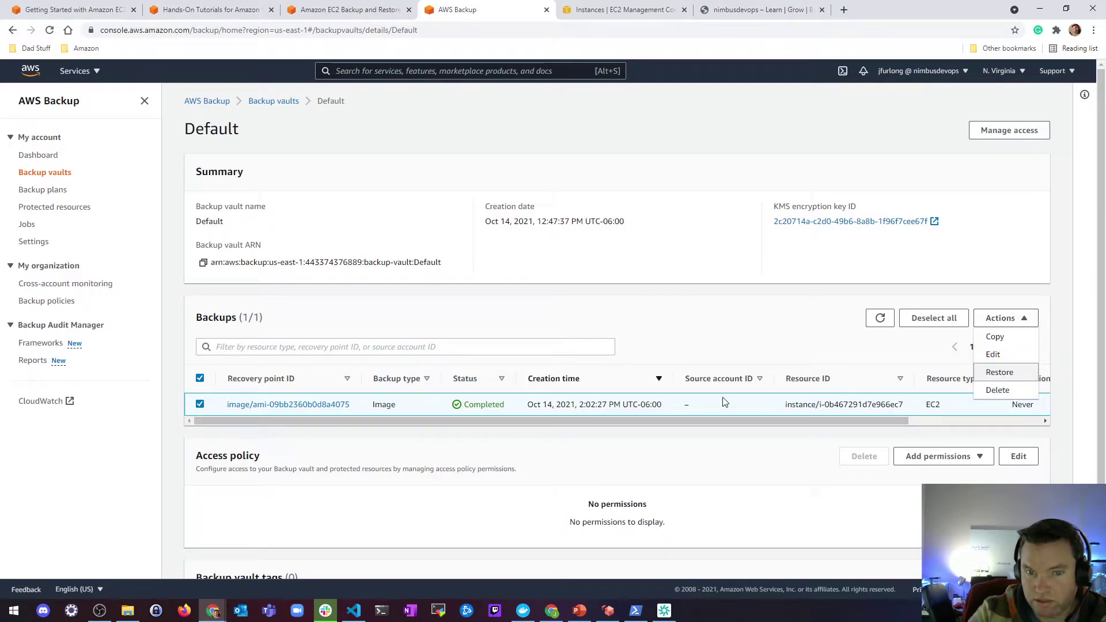
{"action": "left_click", "coordinate": [333, 405]}
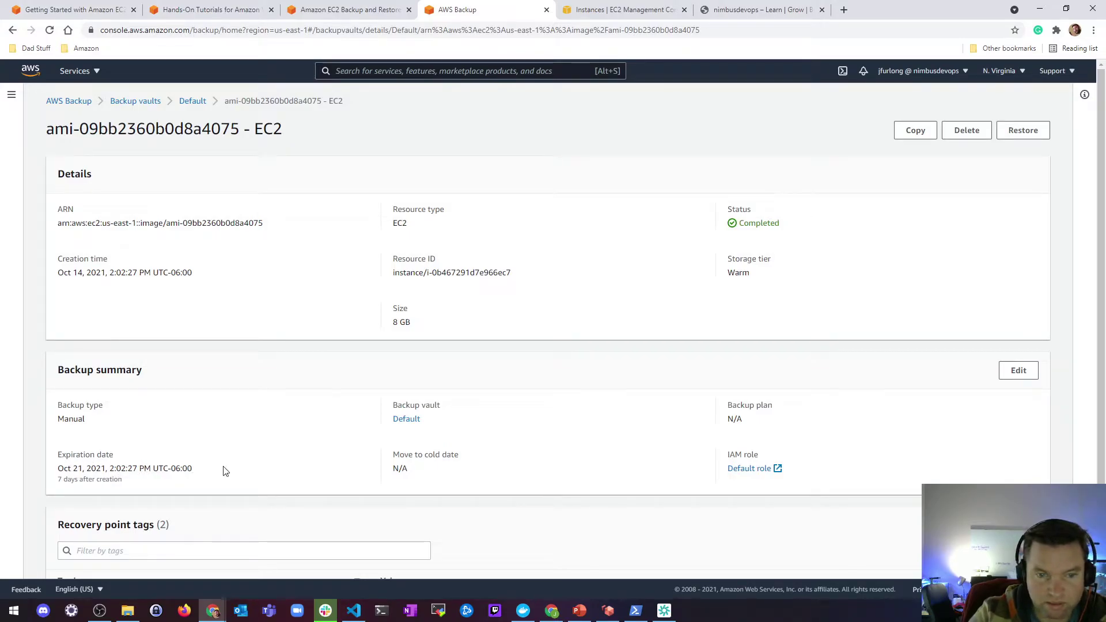
{"action": "scroll", "coordinate": [315, 338], "scroll_direction": "down", "scroll_amount": 1}
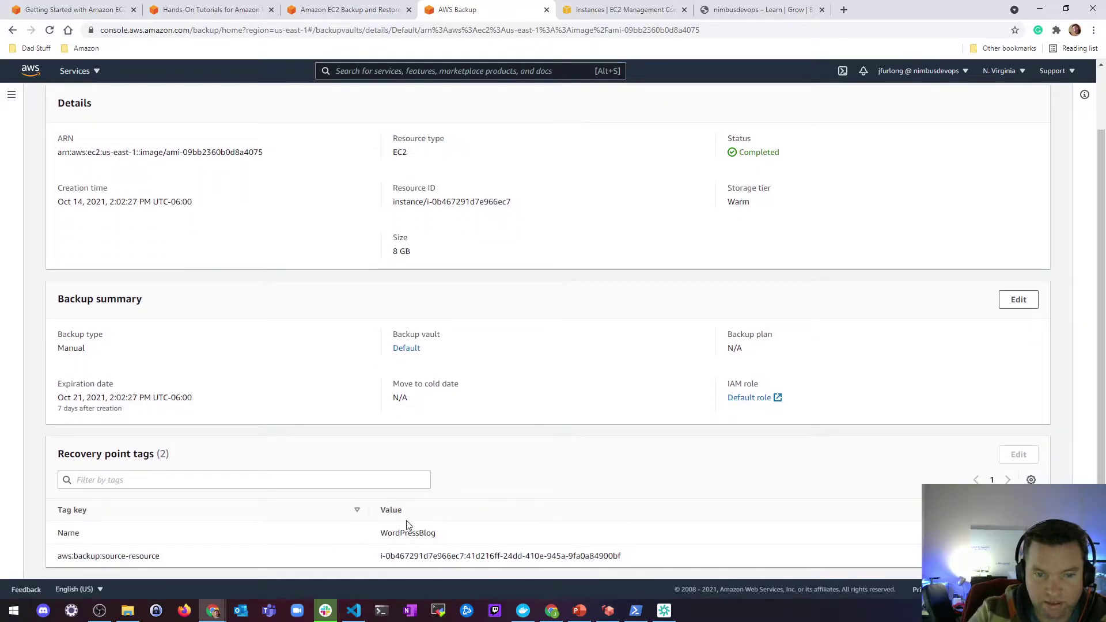
{"action": "scroll", "coordinate": [626, 388], "scroll_direction": "up", "scroll_amount": 1}
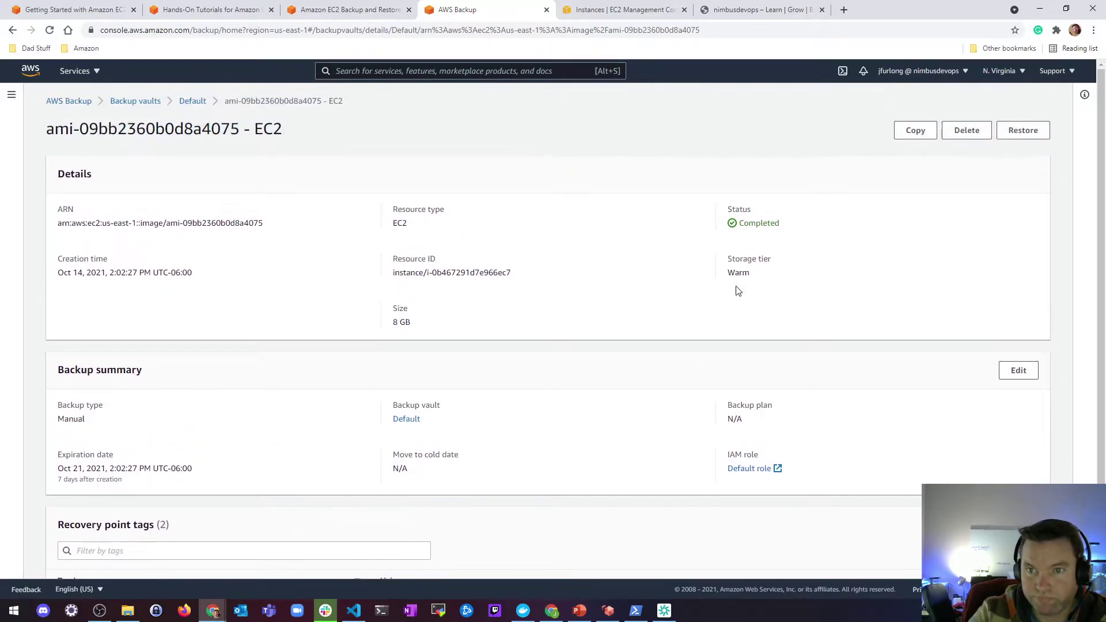
Start restoring the EC2 recovery point and review the instance type, VPC, subnet, security group and IAM role settings, keeping the prefilled values.
{"action": "left_click", "coordinate": [1023, 130]}
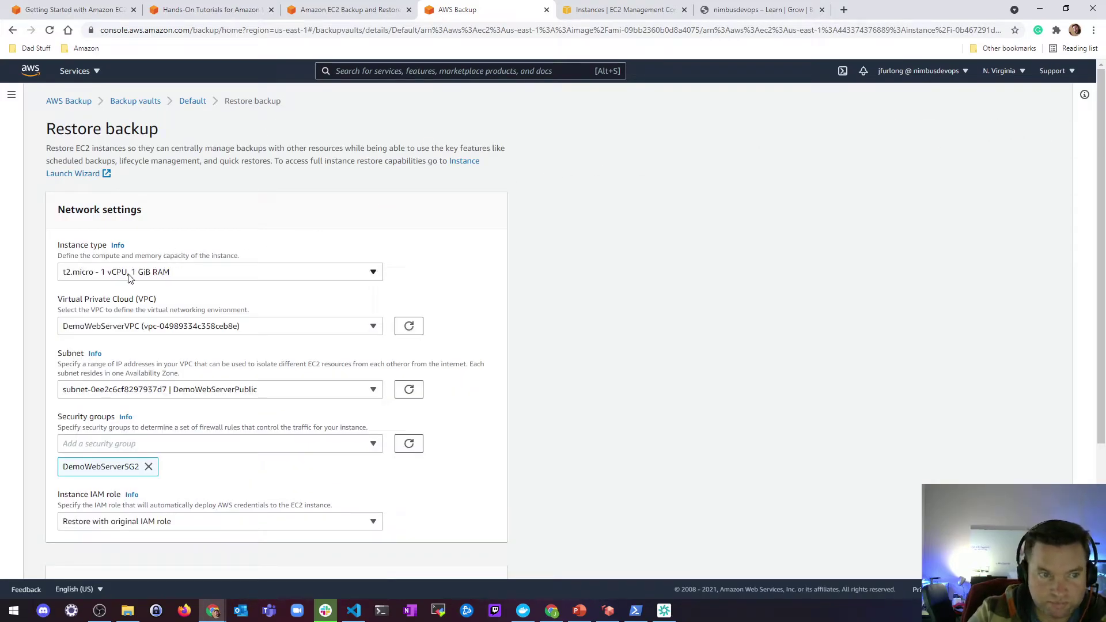
{"action": "left_click", "coordinate": [123, 278]}
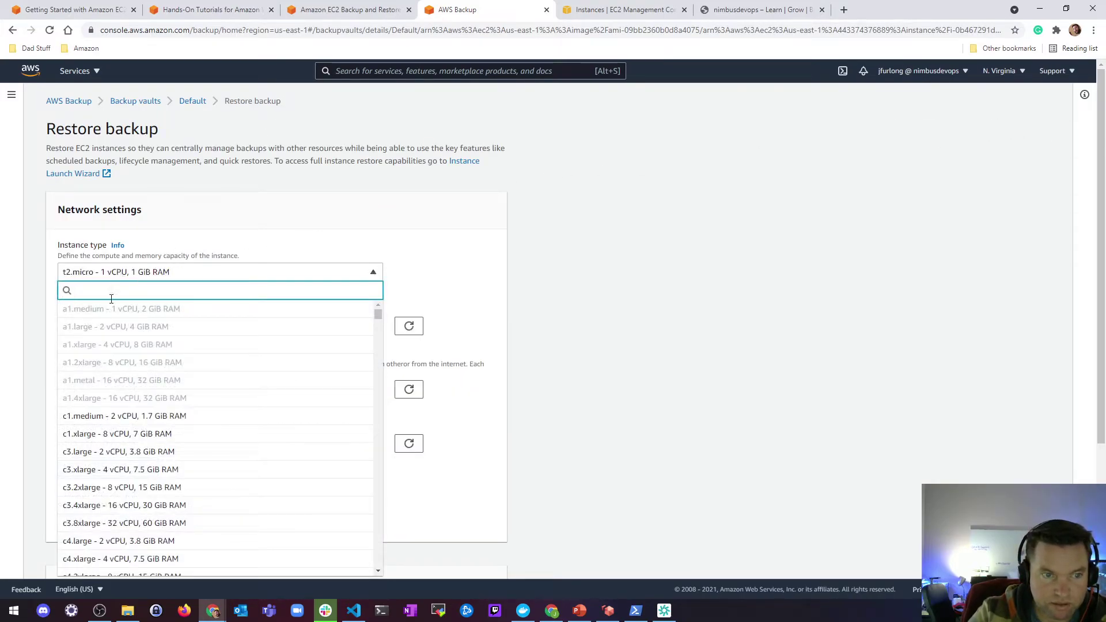
{"action": "left_click", "coordinate": [504, 241]}
{"action": "left_click", "coordinate": [172, 329]}
{"action": "left_click", "coordinate": [487, 292]}
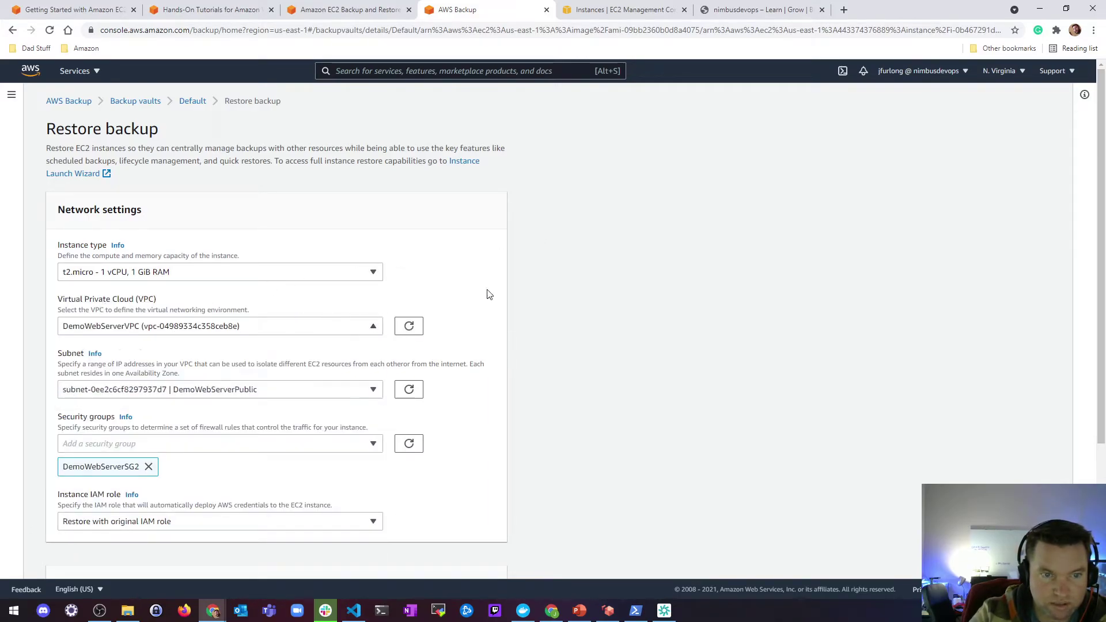
{"action": "scroll", "coordinate": [196, 389], "scroll_direction": "down", "scroll_amount": 2}
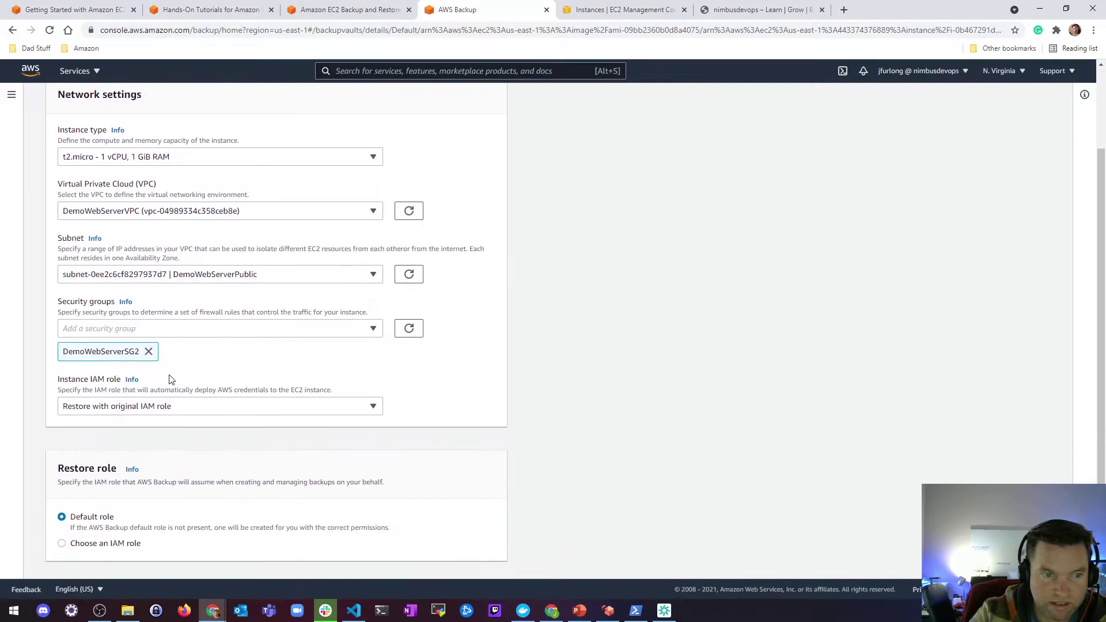
{"action": "scroll", "coordinate": [120, 357], "scroll_direction": "down", "scroll_amount": 1}
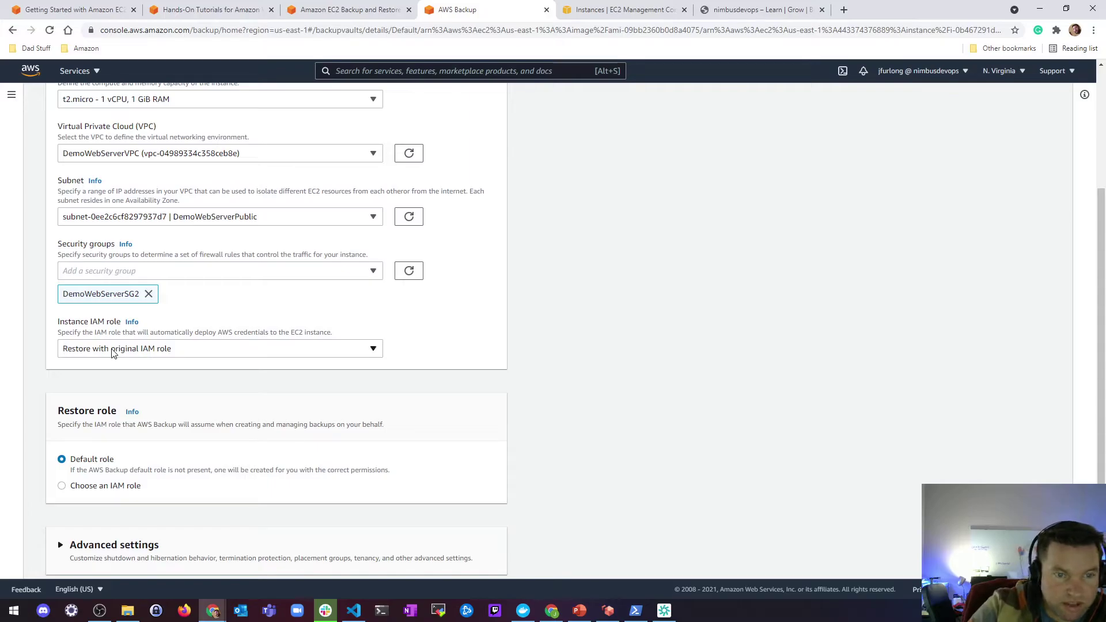
Review the instance IAM role options and advanced settings, then start the restore with the original IAM role and the Default role.
{"action": "left_click", "coordinate": [105, 352]}
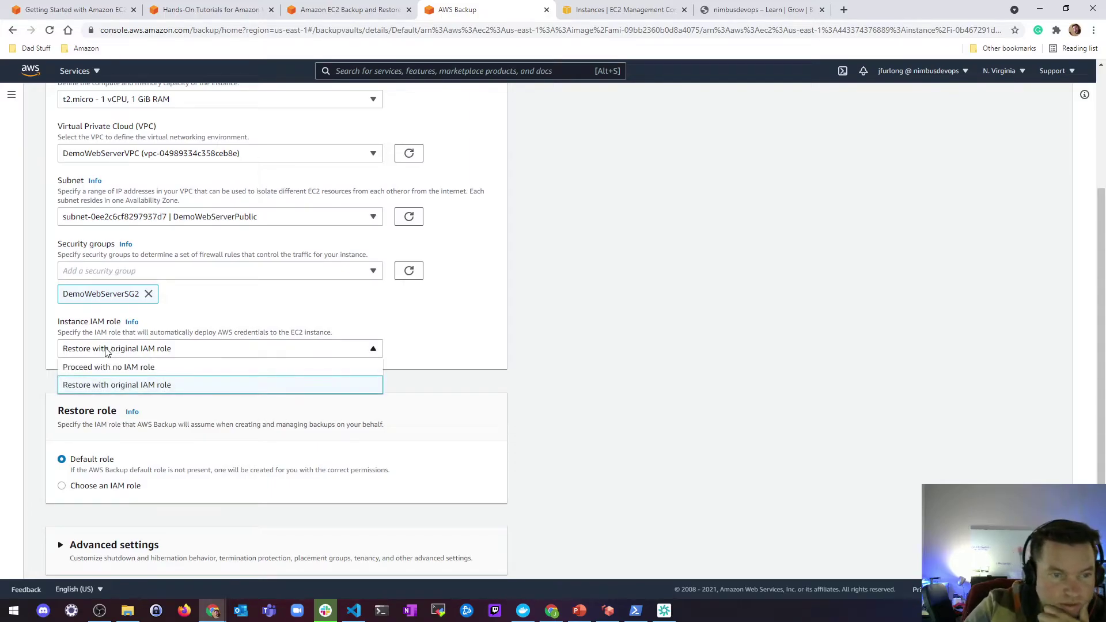
{"action": "left_click", "coordinate": [499, 355]}
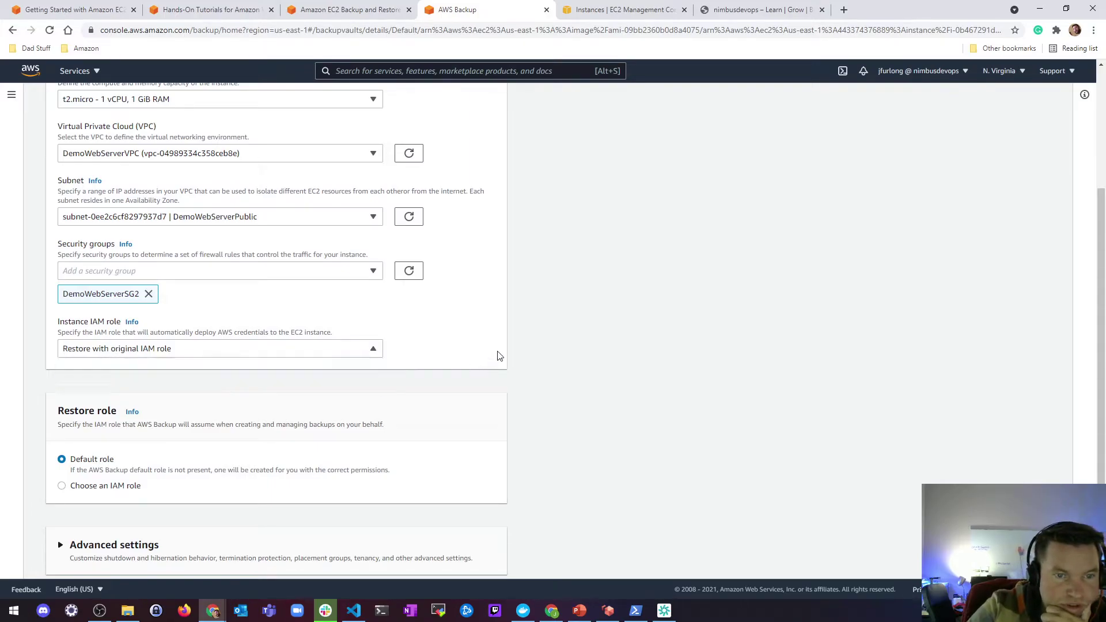
{"action": "scroll", "coordinate": [495, 353], "scroll_direction": "down", "scroll_amount": 1}
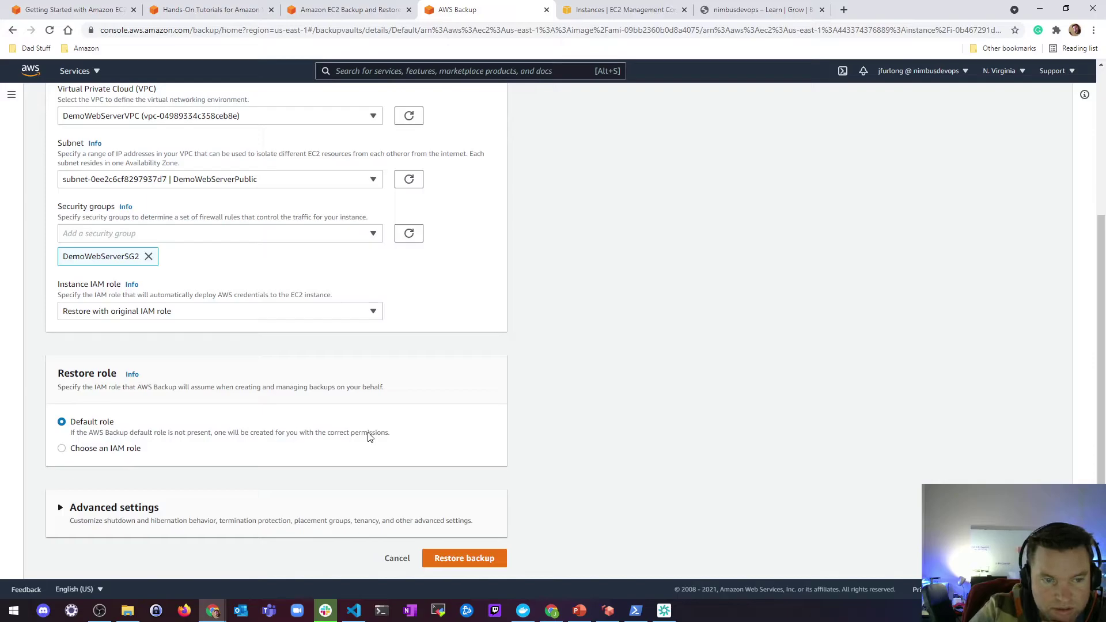
{"action": "left_click", "coordinate": [59, 508]}
{"action": "scroll", "coordinate": [340, 366], "scroll_direction": "down", "scroll_amount": 6}
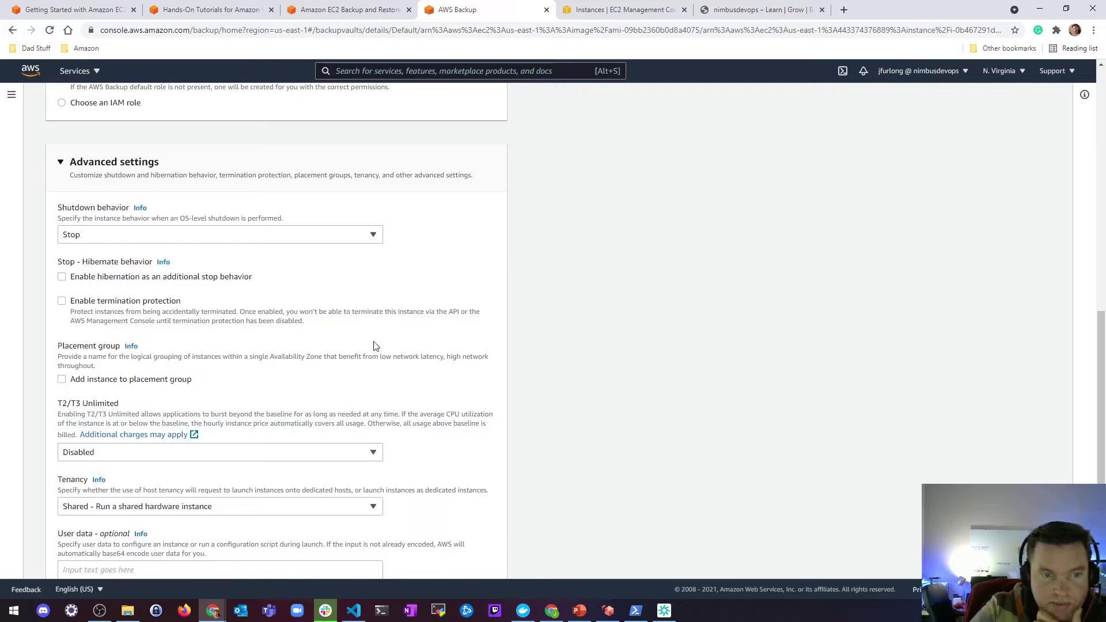
{"action": "scroll", "coordinate": [373, 346], "scroll_direction": "down", "scroll_amount": 2}
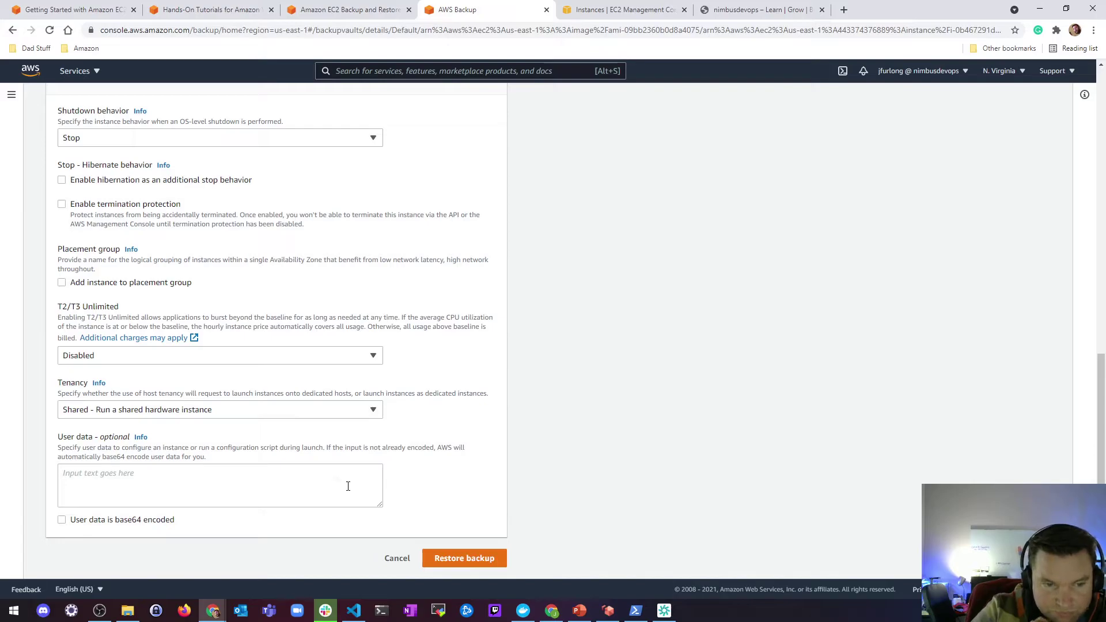
{"action": "left_click", "coordinate": [459, 560]}
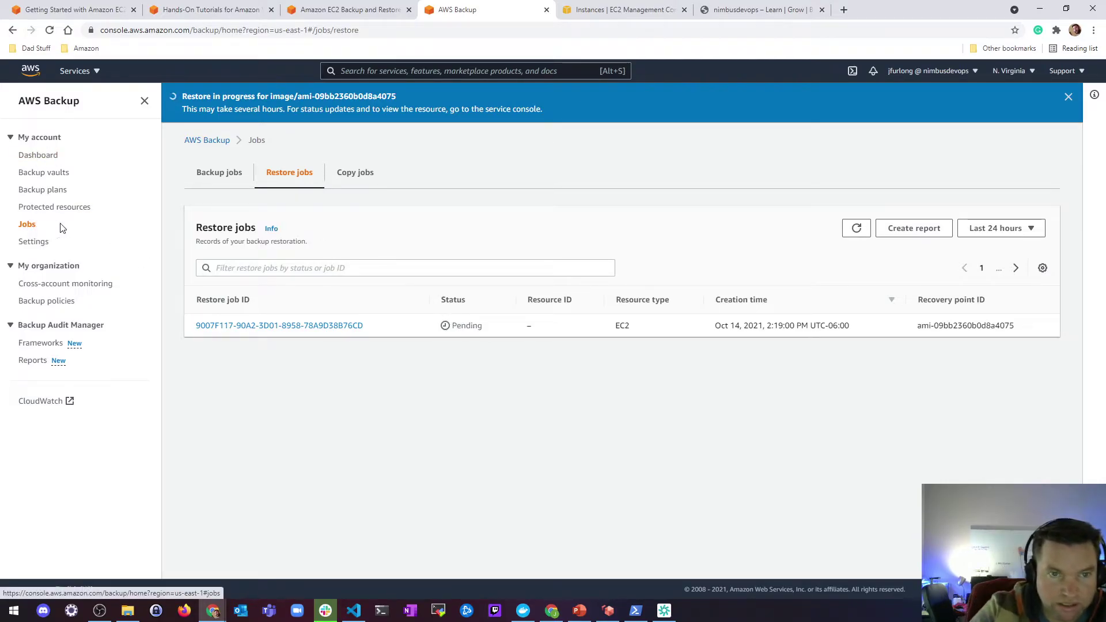
Check the backup jobs and restore jobs lists, and open the details of the EC2 restore job.
{"action": "left_click", "coordinate": [229, 172]}
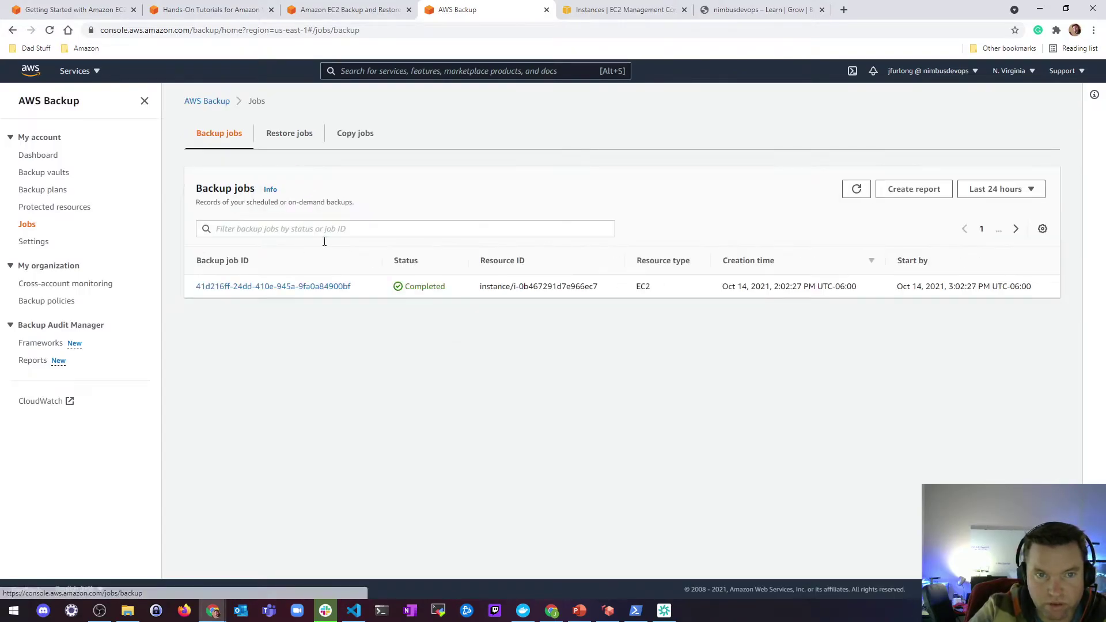
{"action": "left_click", "coordinate": [291, 137]}
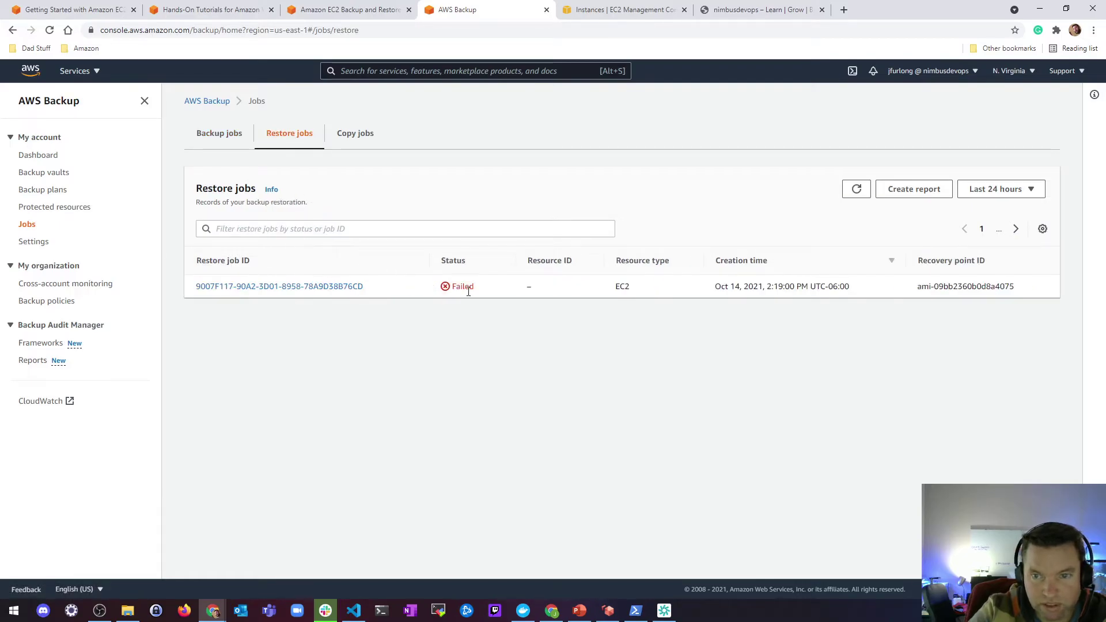
{"action": "left_click", "coordinate": [310, 287]}
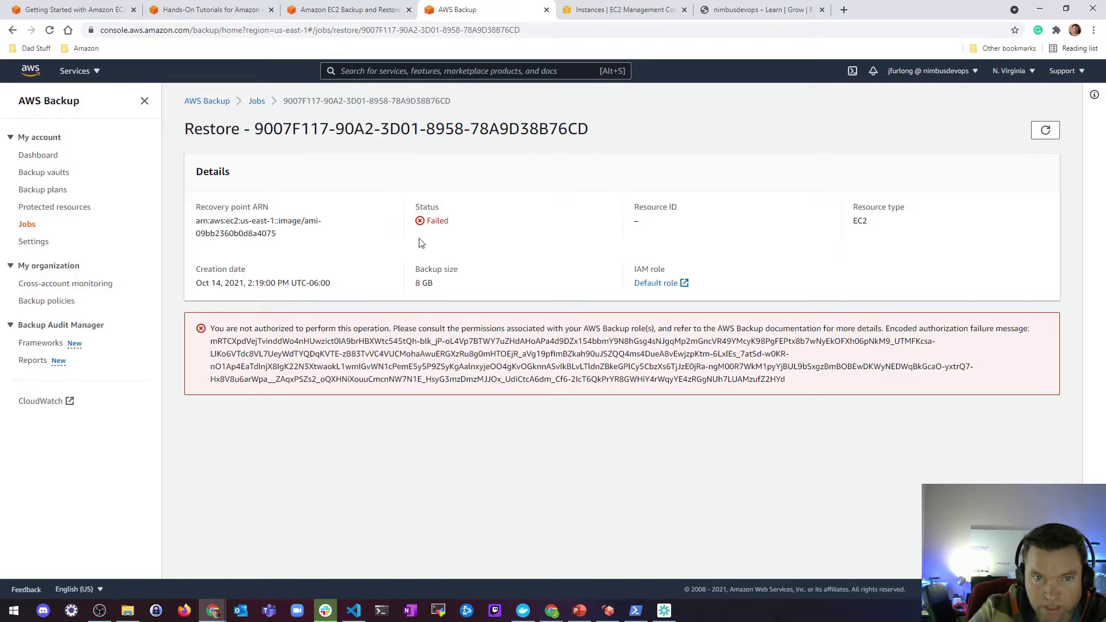
Start another restore of the EC2 recovery point stored in the Default vault.
{"action": "left_click", "coordinate": [46, 172]}
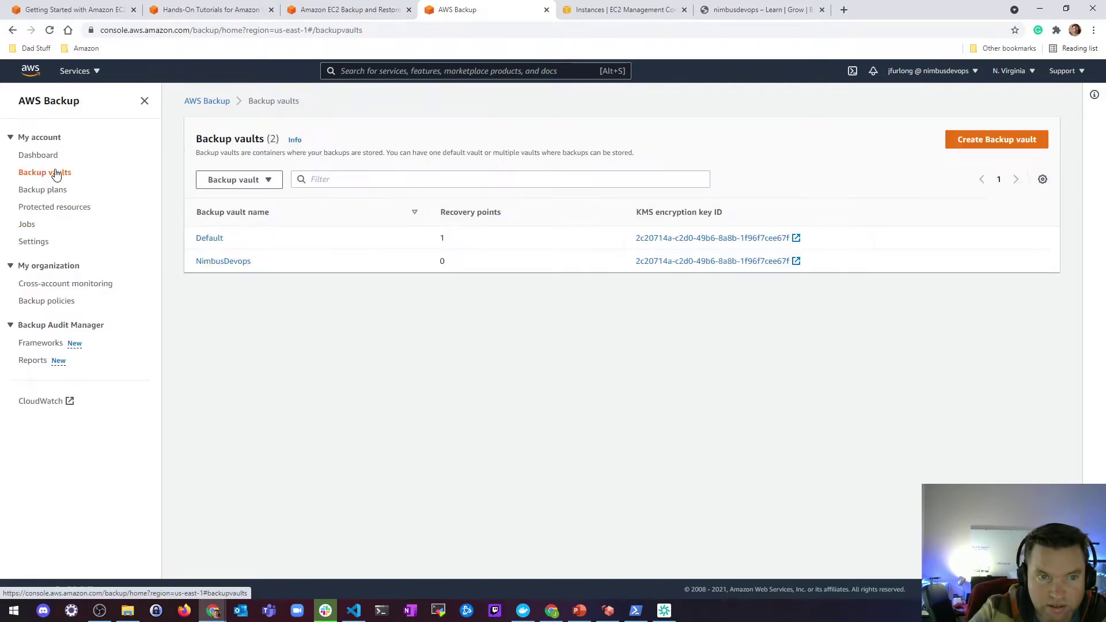
{"action": "left_click", "coordinate": [210, 240]}
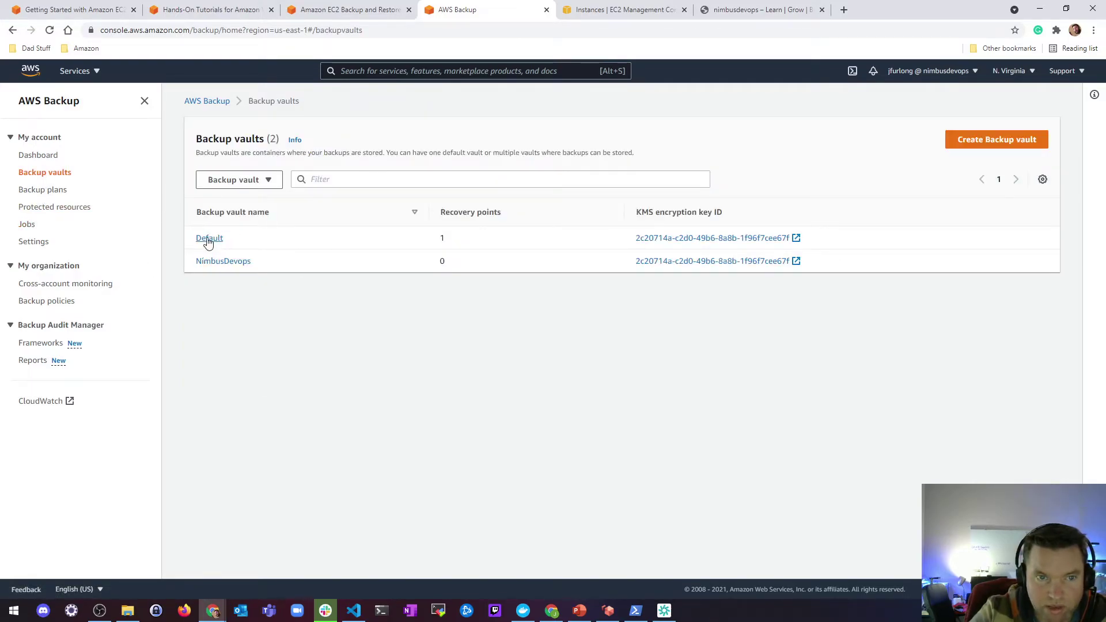
{"action": "left_click", "coordinate": [203, 404]}
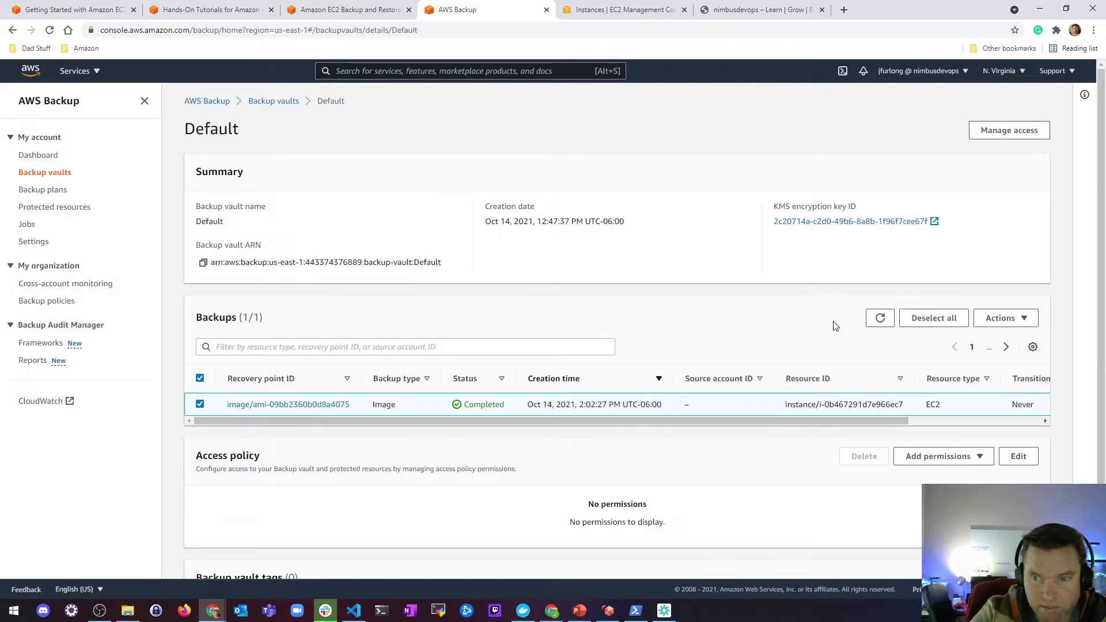
{"action": "left_click", "coordinate": [1002, 318]}
{"action": "left_click", "coordinate": [1002, 373]}
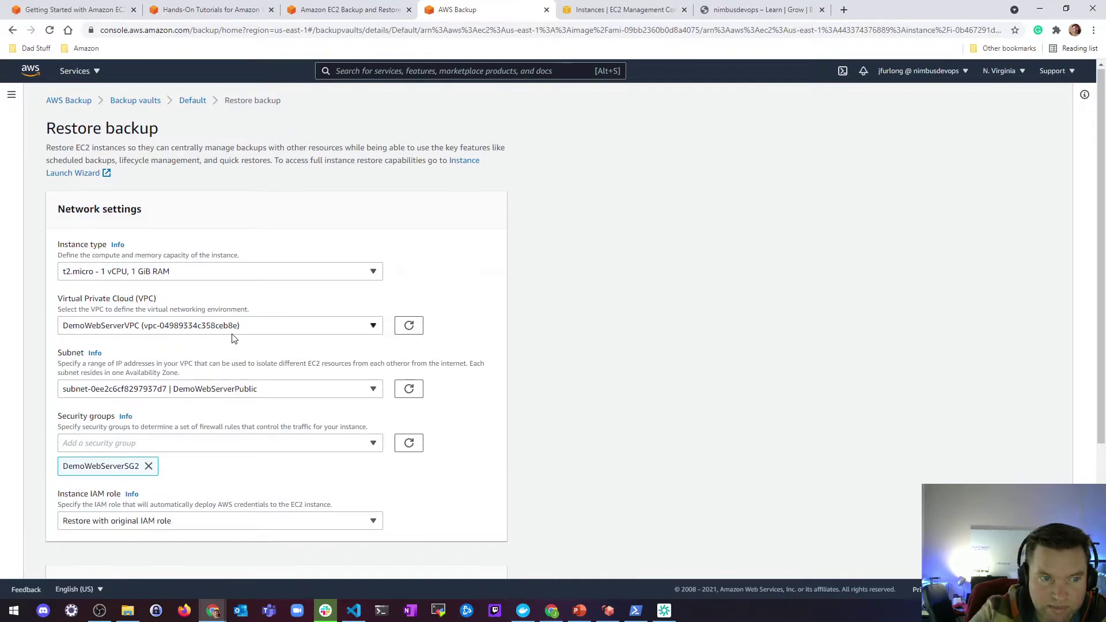
Switch the restore role to Choose an IAM role and browse the available role names.
{"action": "scroll", "coordinate": [198, 264], "scroll_direction": "down", "scroll_amount": 4}
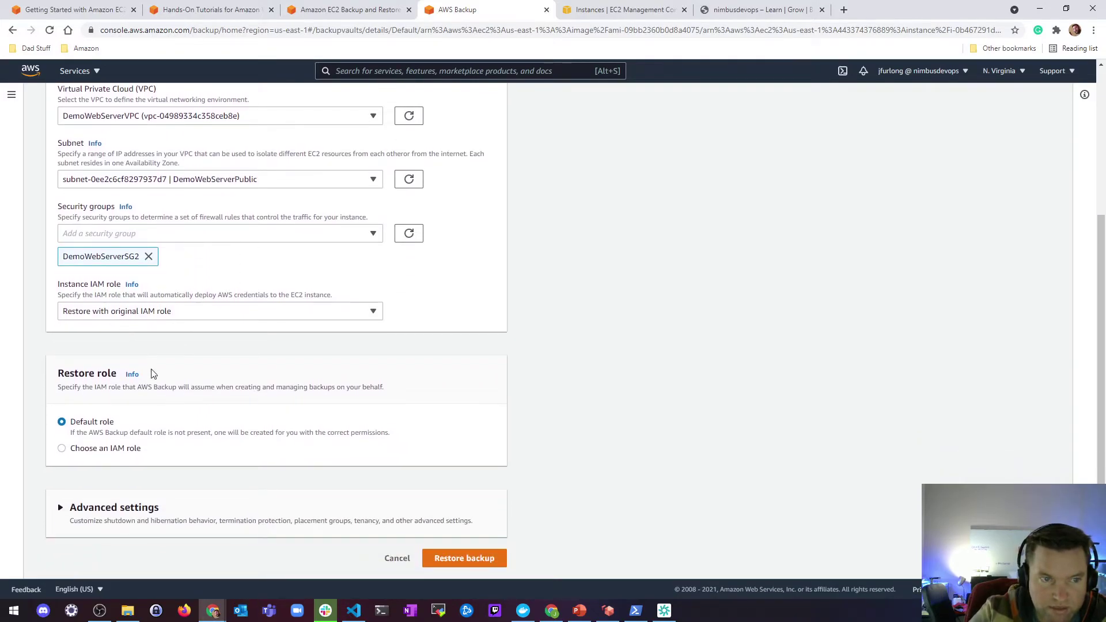
{"action": "left_click", "coordinate": [62, 449]}
{"action": "scroll", "coordinate": [340, 397], "scroll_direction": "down", "scroll_amount": 1}
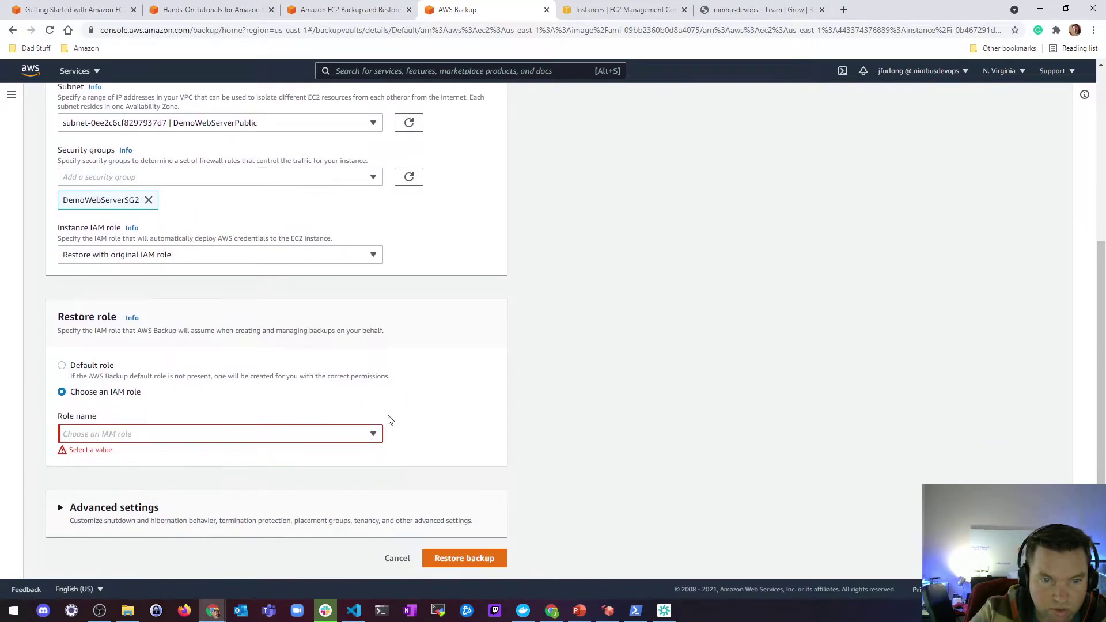
{"action": "left_click", "coordinate": [372, 436]}
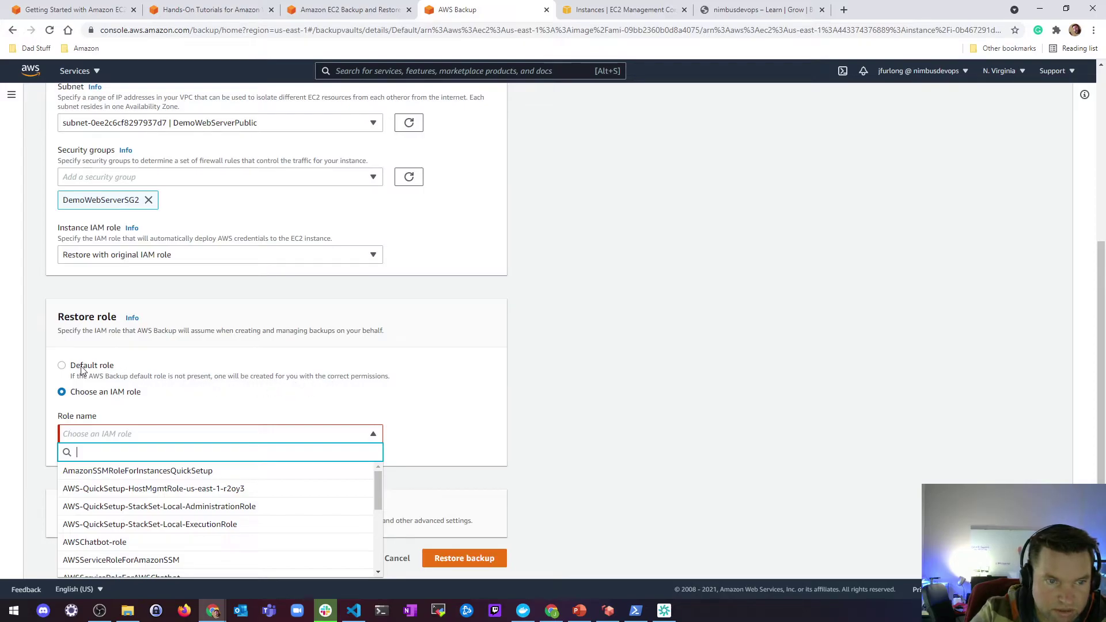
{"action": "scroll", "coordinate": [296, 467], "scroll_direction": "down", "scroll_amount": 3}
{"action": "scroll", "coordinate": [296, 466], "scroll_direction": "up", "scroll_amount": 3}
Read the tutorial's sections 4.1 and 4.2 on network settings, restore role, advanced settings and checking the restored instance.
{"action": "left_click", "coordinate": [351, 9]}
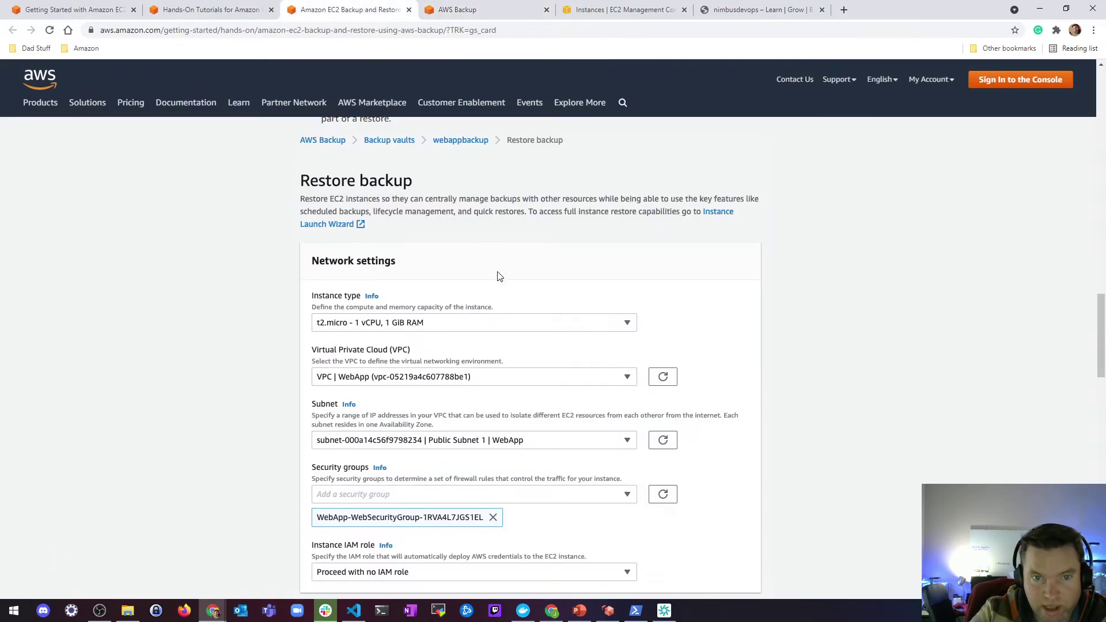
{"action": "scroll", "coordinate": [267, 298], "scroll_direction": "down", "scroll_amount": 5}
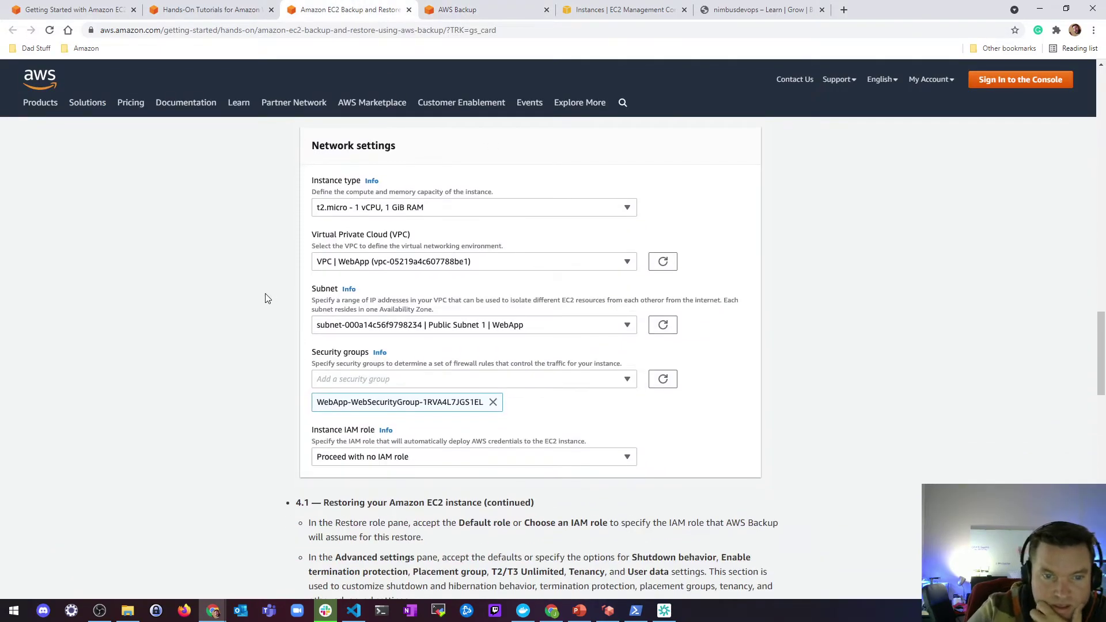
{"action": "scroll", "coordinate": [269, 299], "scroll_direction": "down", "scroll_amount": 2}
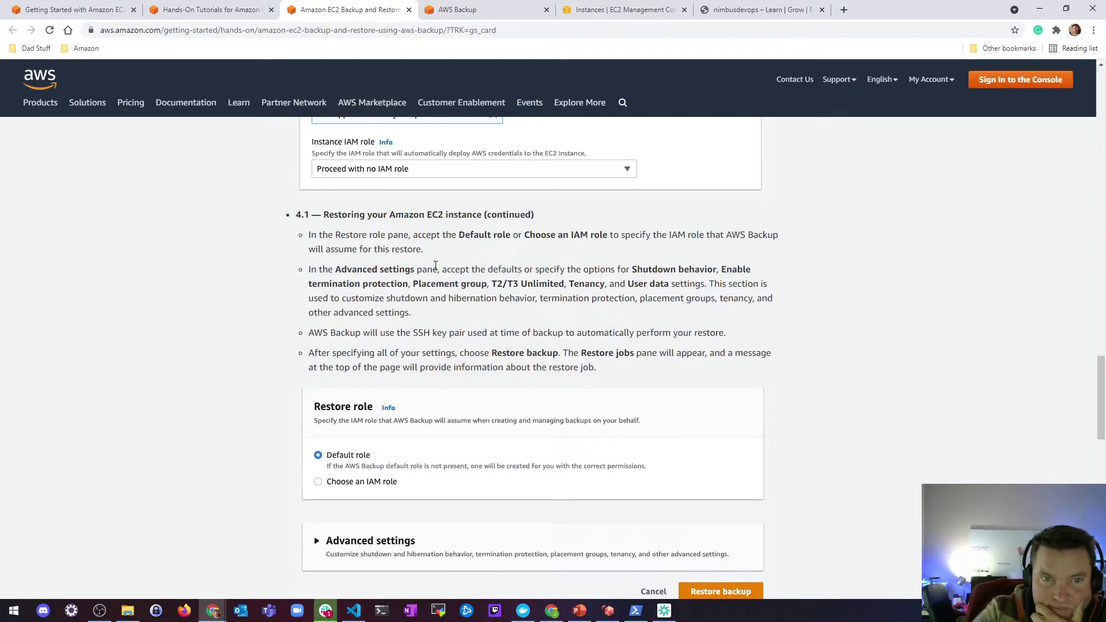
{"action": "scroll", "coordinate": [358, 334], "scroll_direction": "down", "scroll_amount": 6}
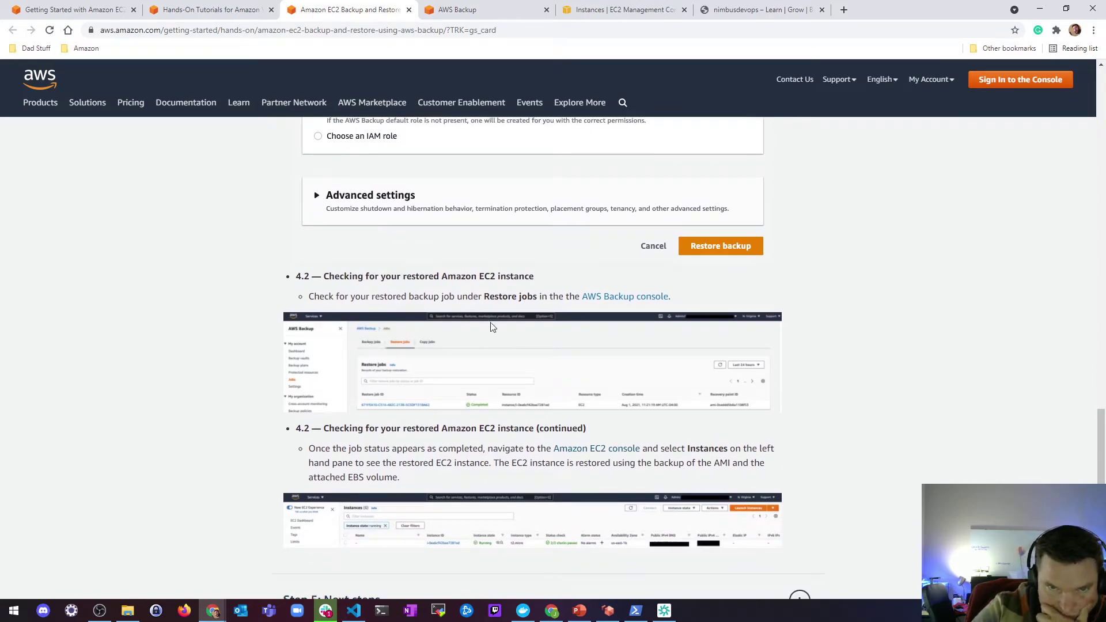
{"action": "scroll", "coordinate": [557, 404], "scroll_direction": "down", "scroll_amount": 3}
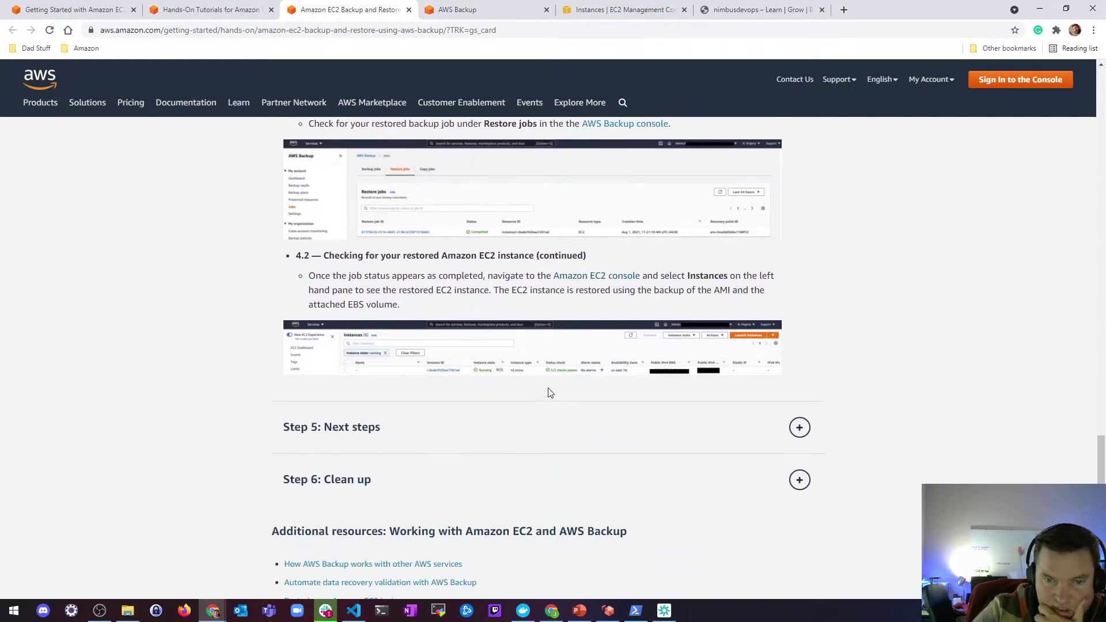
{"action": "scroll", "coordinate": [422, 314], "scroll_direction": "up", "scroll_amount": 4}
Return to the AWS Backup restore form, set the restore role back to Default role, and cancel the restore.
{"action": "left_click", "coordinate": [458, 9]}
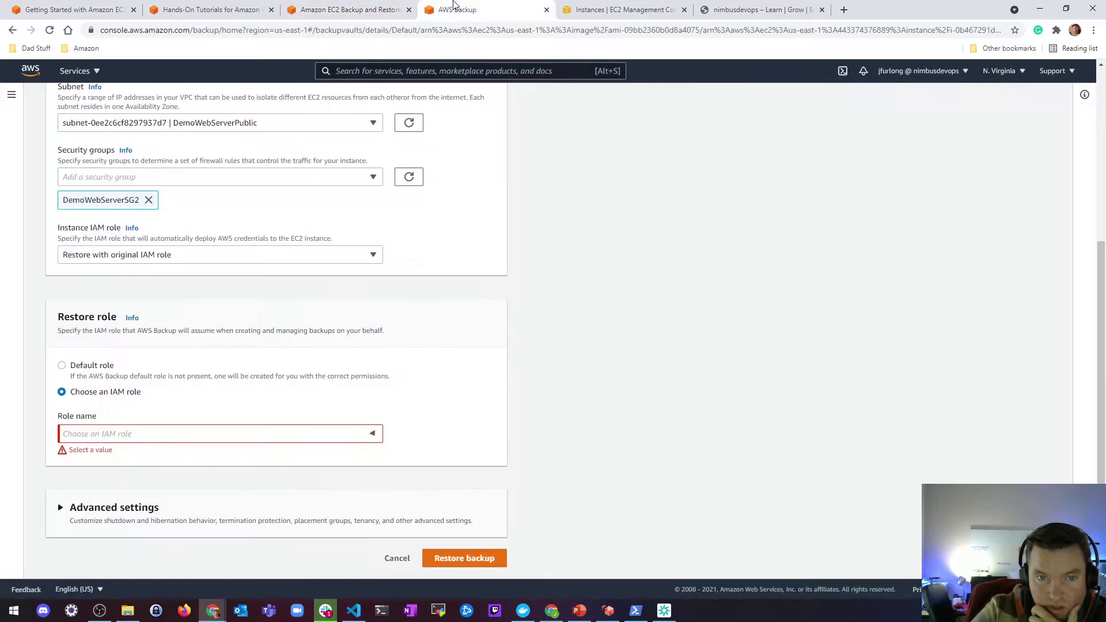
{"action": "left_click", "coordinate": [70, 369]}
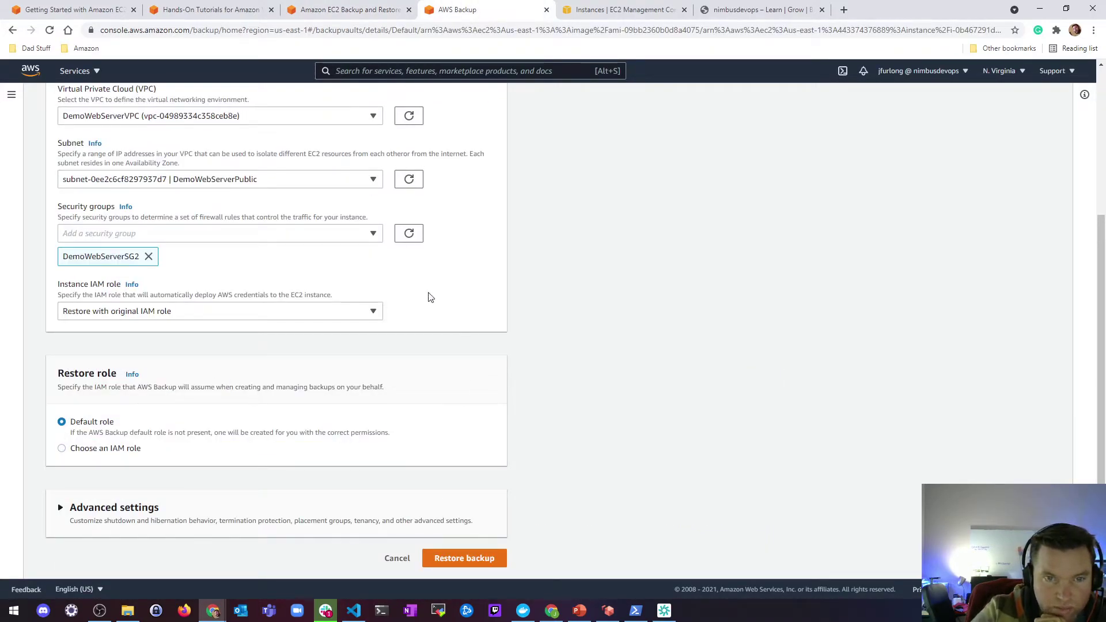
{"action": "scroll", "coordinate": [439, 304], "scroll_direction": "up", "scroll_amount": 4}
{"action": "scroll", "coordinate": [420, 277], "scroll_direction": "down", "scroll_amount": 4}
{"action": "left_click", "coordinate": [410, 556]}
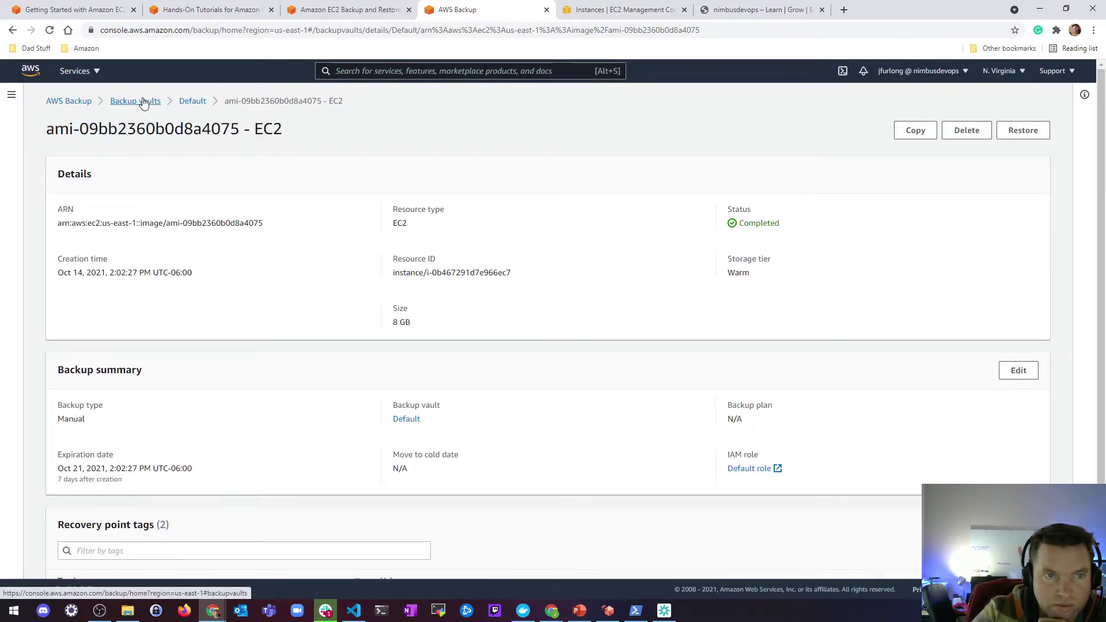
Return to the restore jobs list and reopen the EC2 restore job's details to examine its error message.
{"action": "left_click", "coordinate": [70, 101]}
{"action": "left_click", "coordinate": [27, 224]}
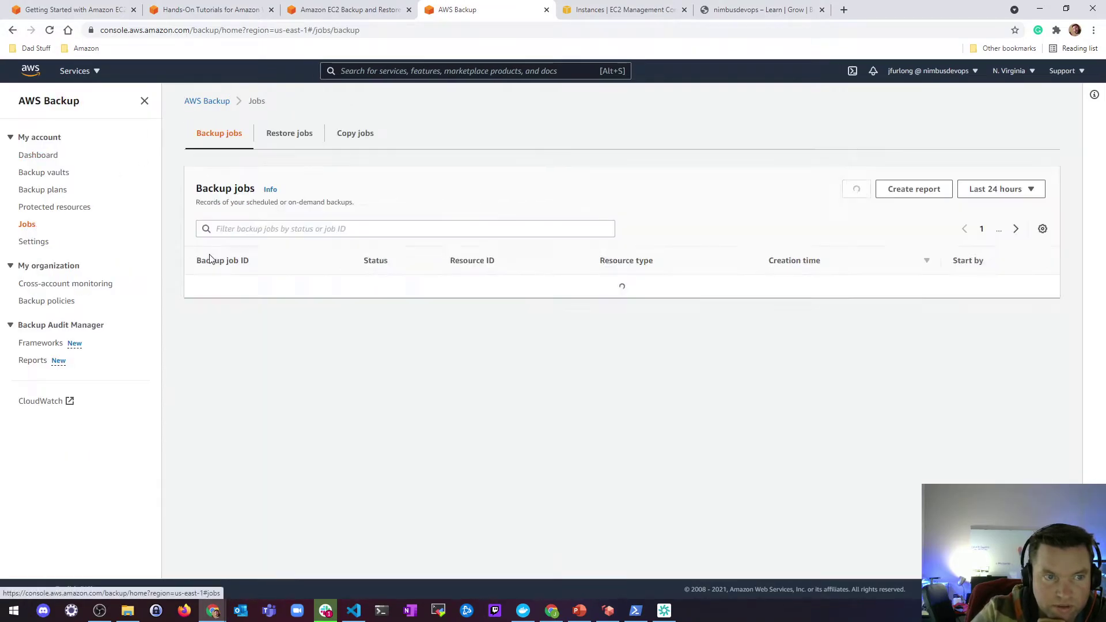
{"action": "left_click", "coordinate": [289, 133]}
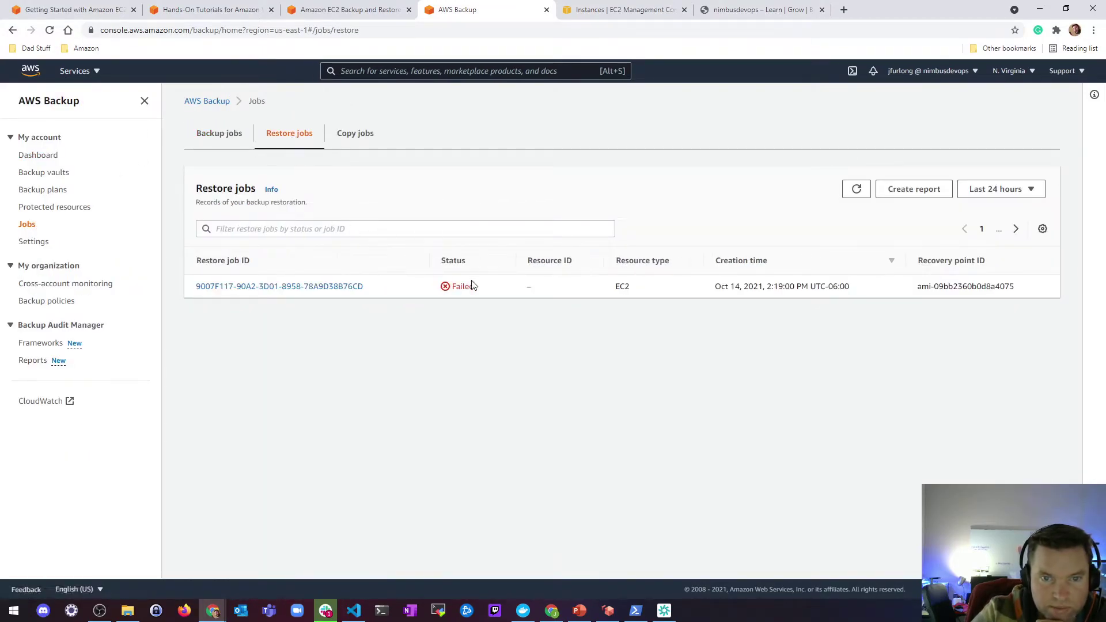
{"action": "left_click", "coordinate": [345, 287]}
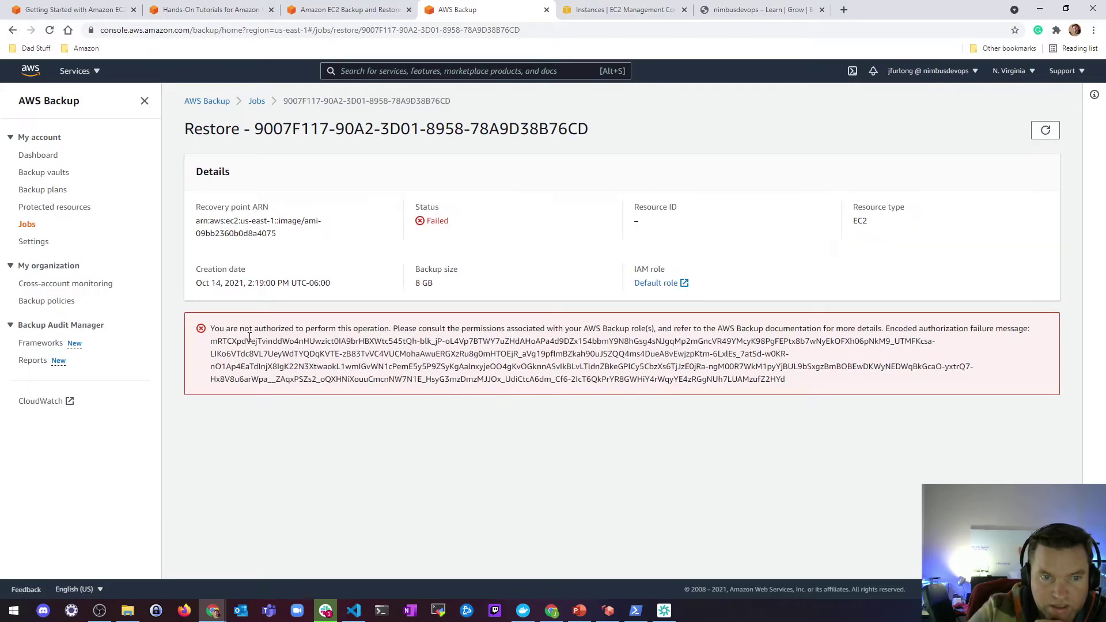
Search the web in a new tab for the restore job's authorization error text, leaving out the encoded failure message.
{"action": "left_click_drag", "start_coordinate": [211, 329], "coordinate": [888, 327]}
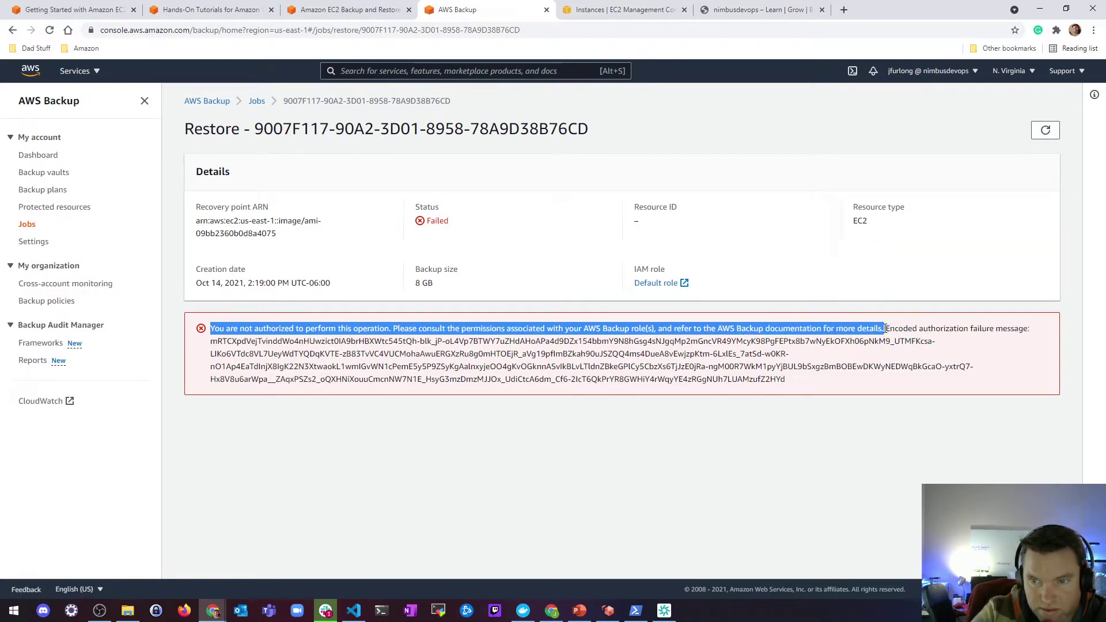
{"action": "key", "text": "ctrl+c"}
{"action": "key", "text": "ctrl+t"}
{"action": "key", "text": "ctrl+v"}
{"action": "key", "text": "Return"}
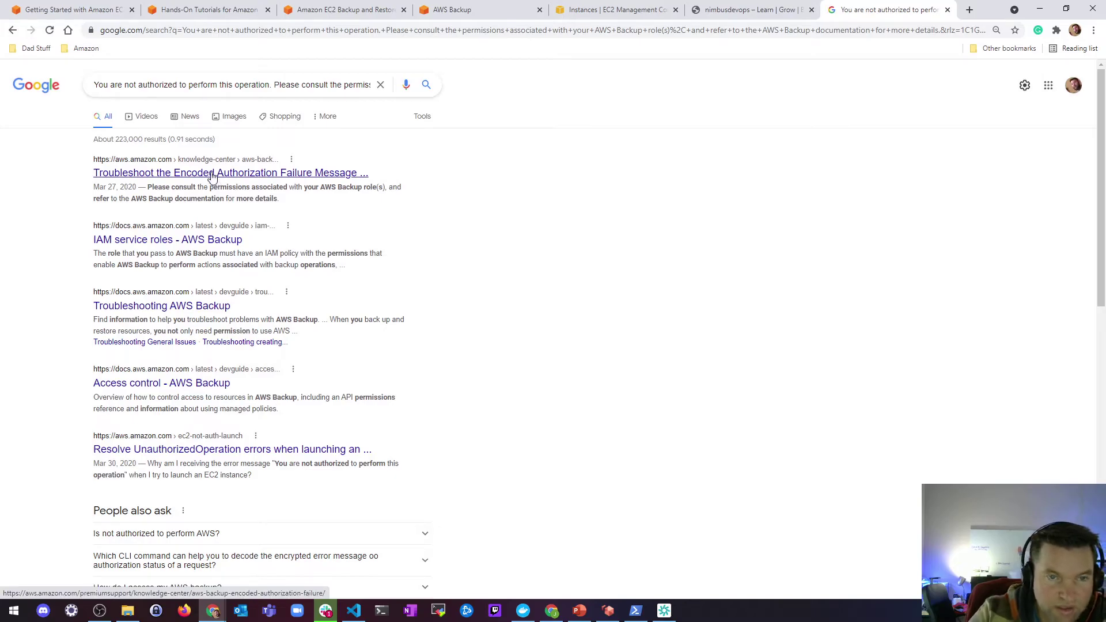
Open the AWS article on troubleshooting the encoded authorization failure message in a new tab and read its resolution steps and example policy.
{"action": "right_click", "coordinate": [212, 174]}
{"action": "left_click", "coordinate": [251, 182]}
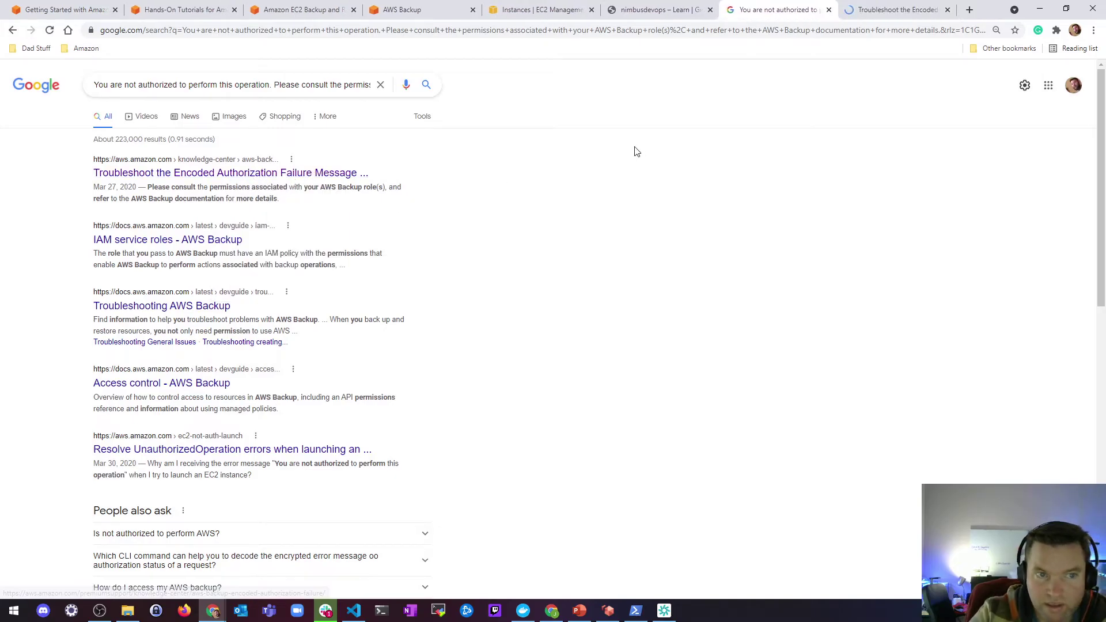
{"action": "left_click", "coordinate": [890, 10]}
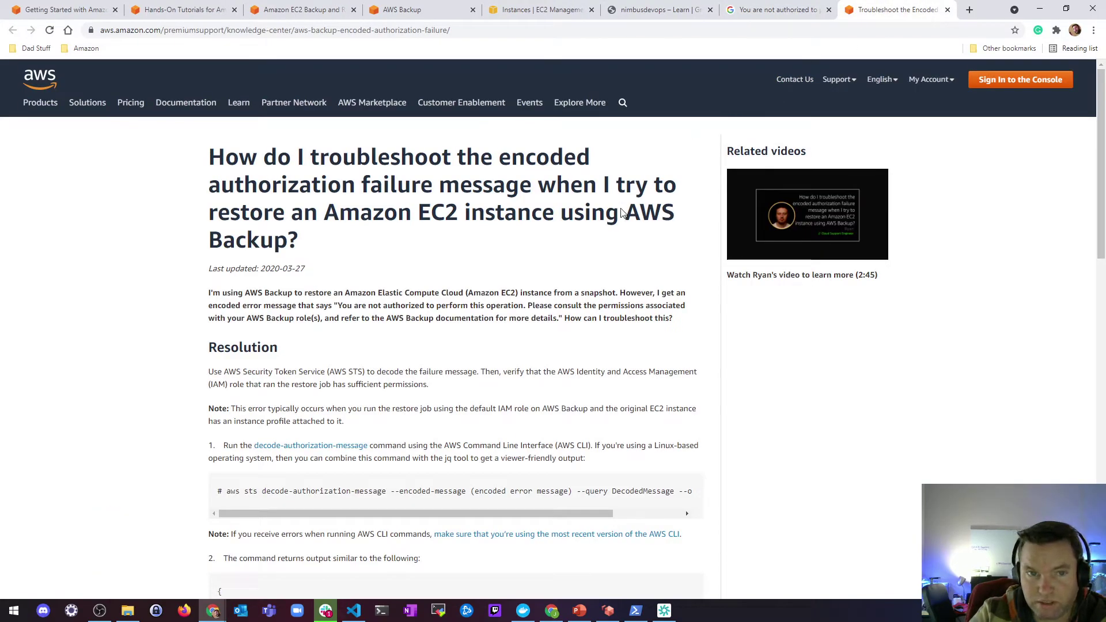
{"action": "scroll", "coordinate": [456, 210], "scroll_direction": "down", "scroll_amount": 2}
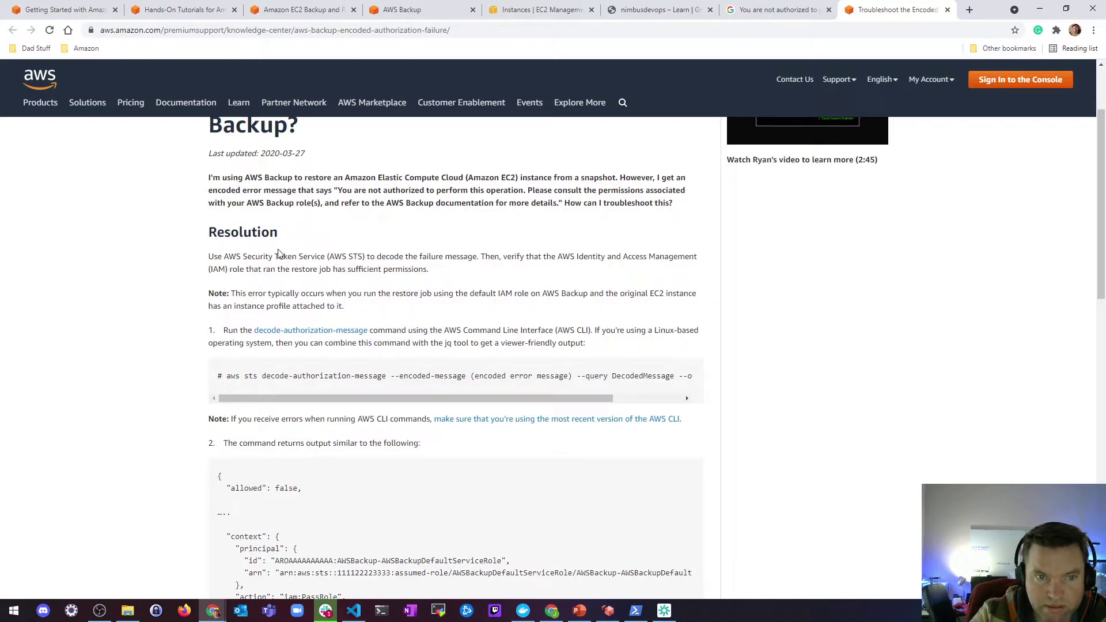
{"action": "scroll", "coordinate": [290, 233], "scroll_direction": "down", "scroll_amount": 1}
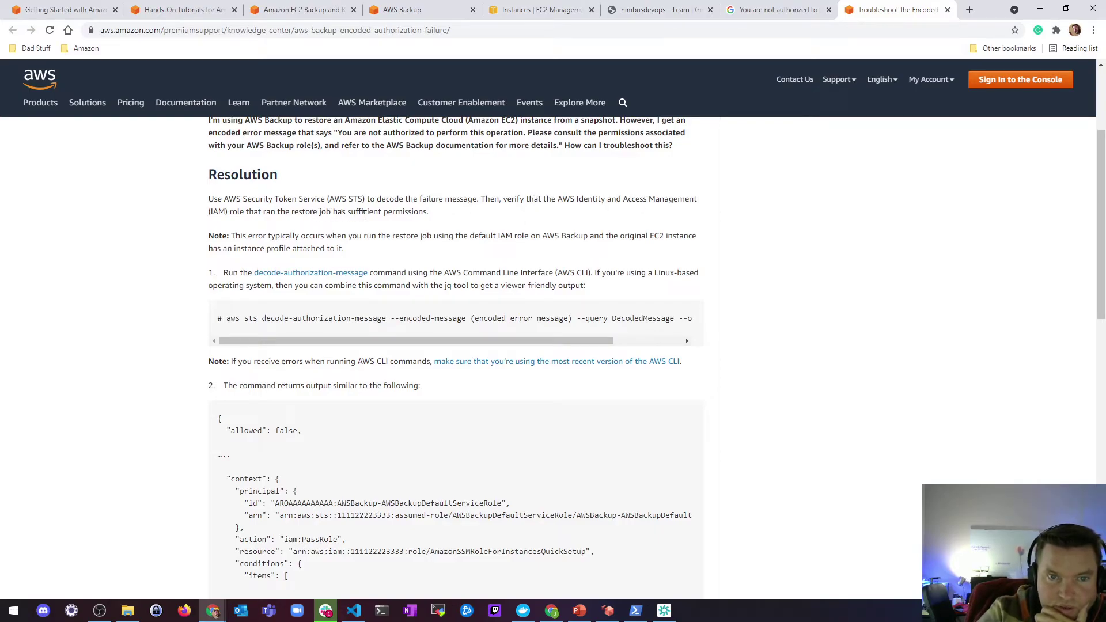
{"action": "scroll", "coordinate": [431, 237], "scroll_direction": "down", "scroll_amount": 1}
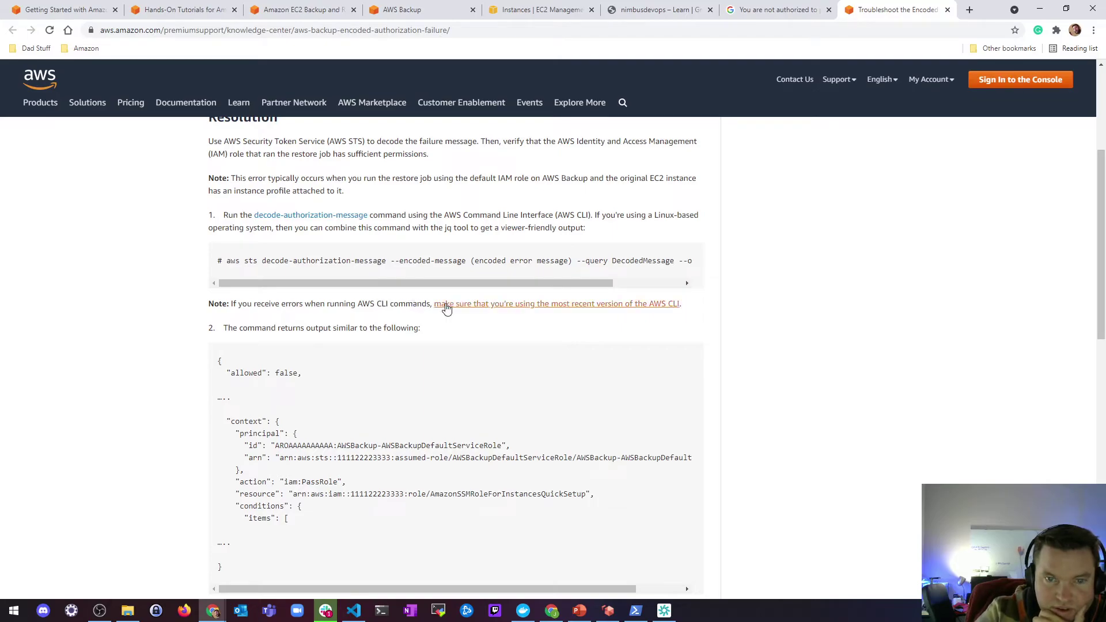
{"action": "scroll", "coordinate": [384, 286], "scroll_direction": "down", "scroll_amount": 1}
{"action": "scroll", "coordinate": [384, 286], "scroll_direction": "down", "scroll_amount": 3}
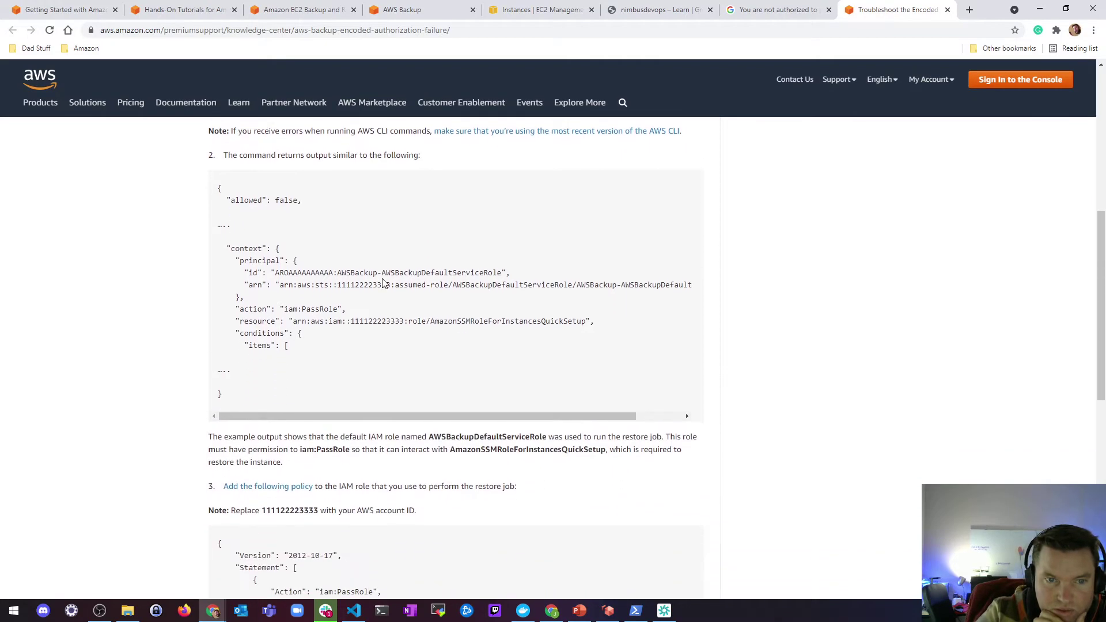
{"action": "scroll", "coordinate": [383, 274], "scroll_direction": "down", "scroll_amount": 2}
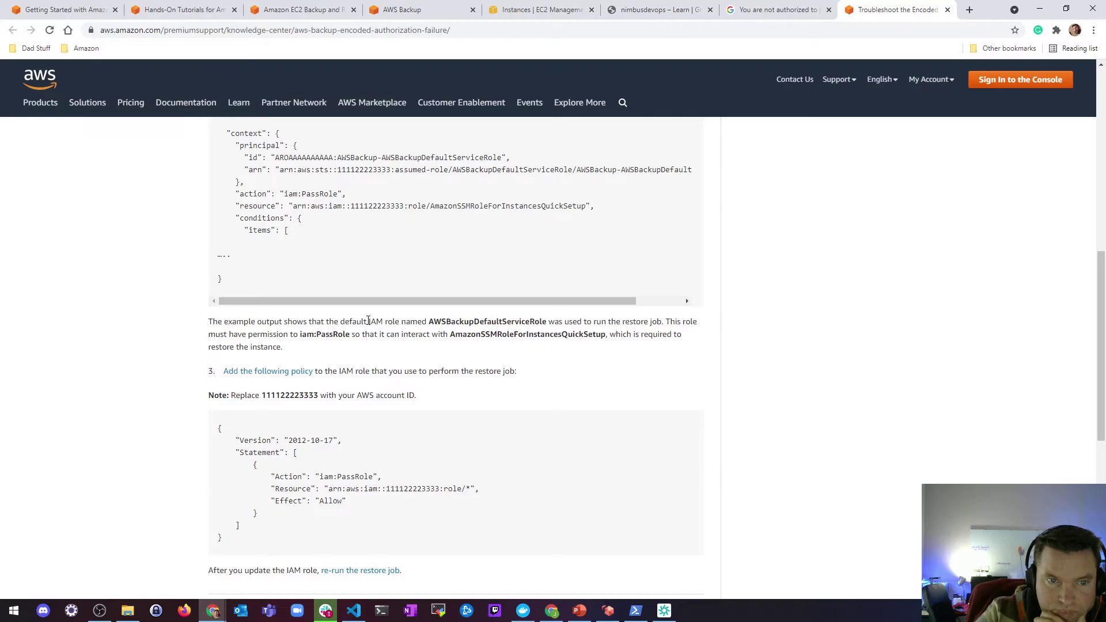
{"action": "scroll", "coordinate": [368, 320], "scroll_direction": "up", "scroll_amount": 7}
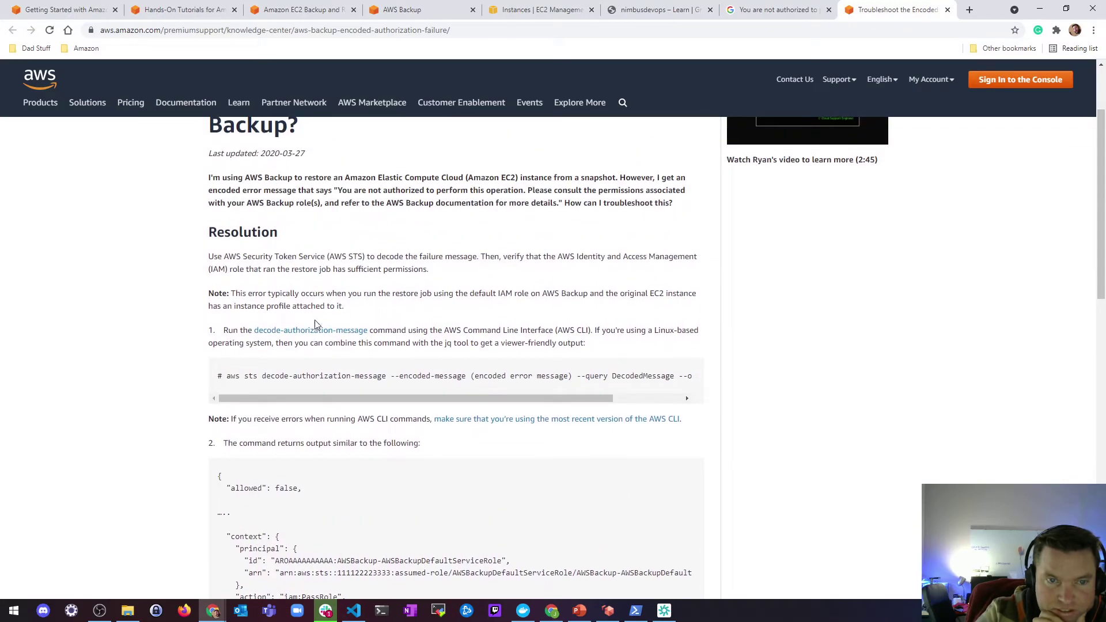
Open the decode-authorization-message CLI reference in a new tab and read its description, required DecodeAuthorizationMessage permission, synopsis and options.
{"action": "right_click", "coordinate": [326, 331]}
{"action": "left_click", "coordinate": [346, 340]}
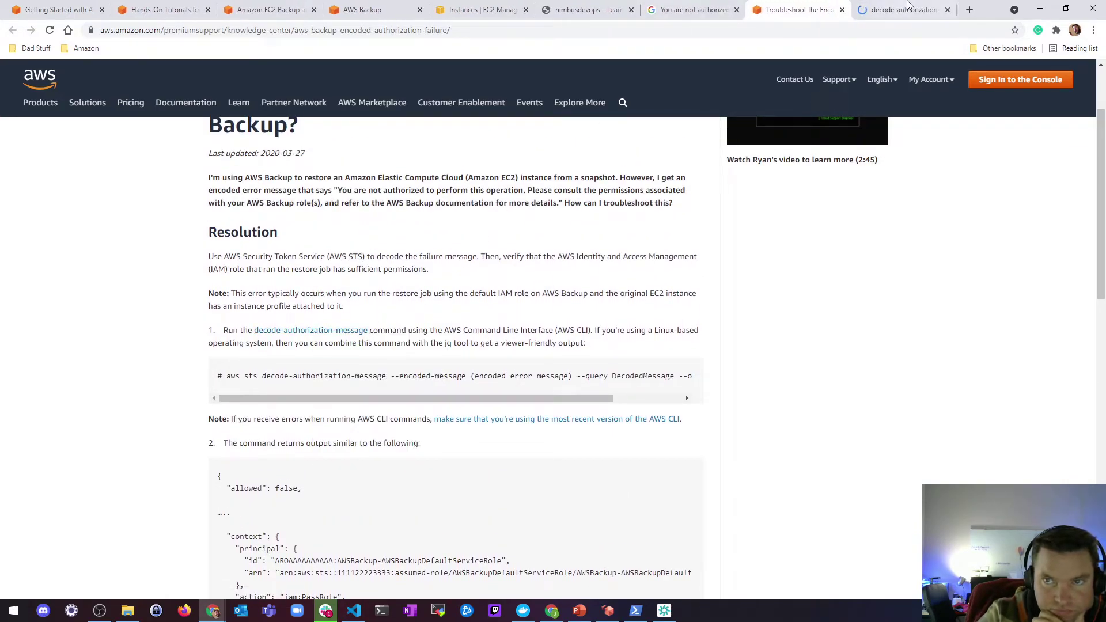
{"action": "left_click", "coordinate": [907, 6]}
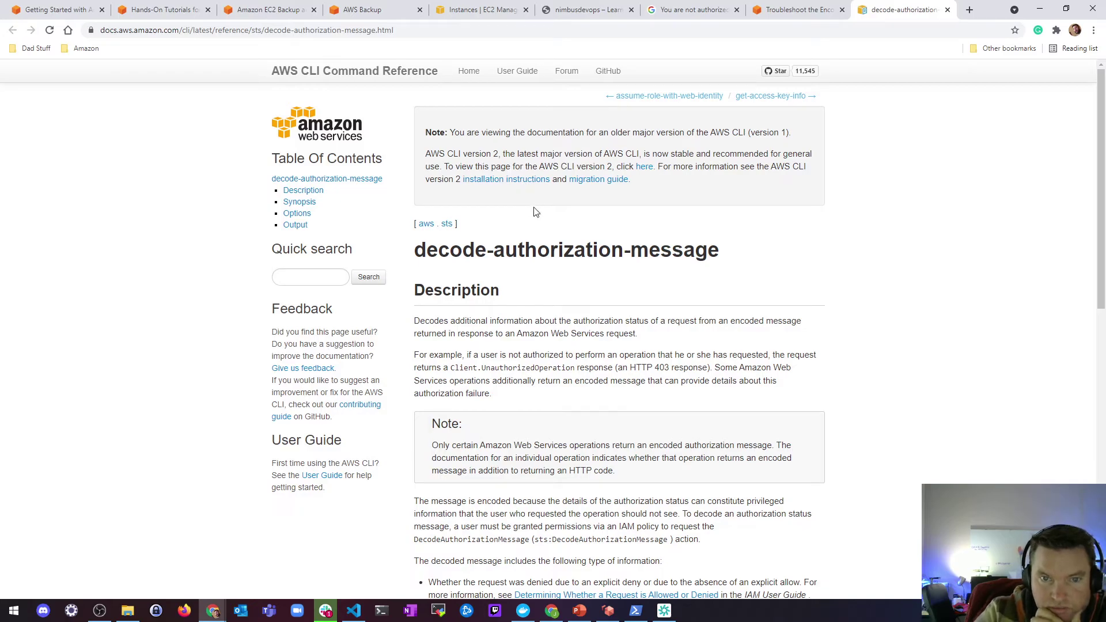
{"action": "scroll", "coordinate": [535, 212], "scroll_direction": "down", "scroll_amount": 2}
{"action": "scroll", "coordinate": [566, 237], "scroll_direction": "down", "scroll_amount": 1}
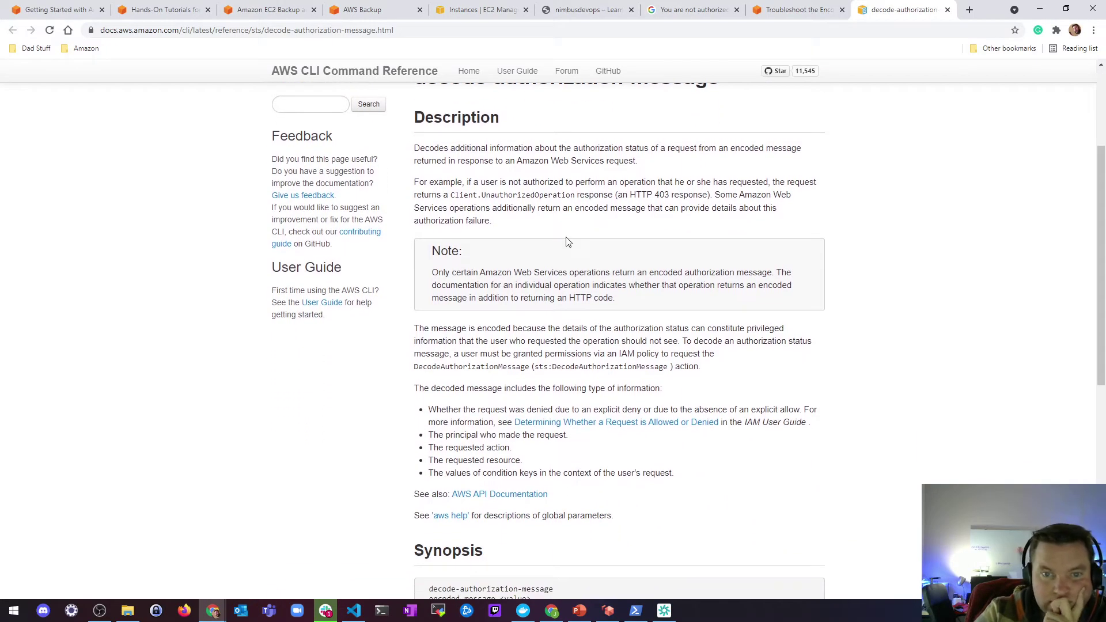
{"action": "scroll", "coordinate": [567, 242], "scroll_direction": "down", "scroll_amount": 4}
{"action": "scroll", "coordinate": [567, 242], "scroll_direction": "up", "scroll_amount": 7}
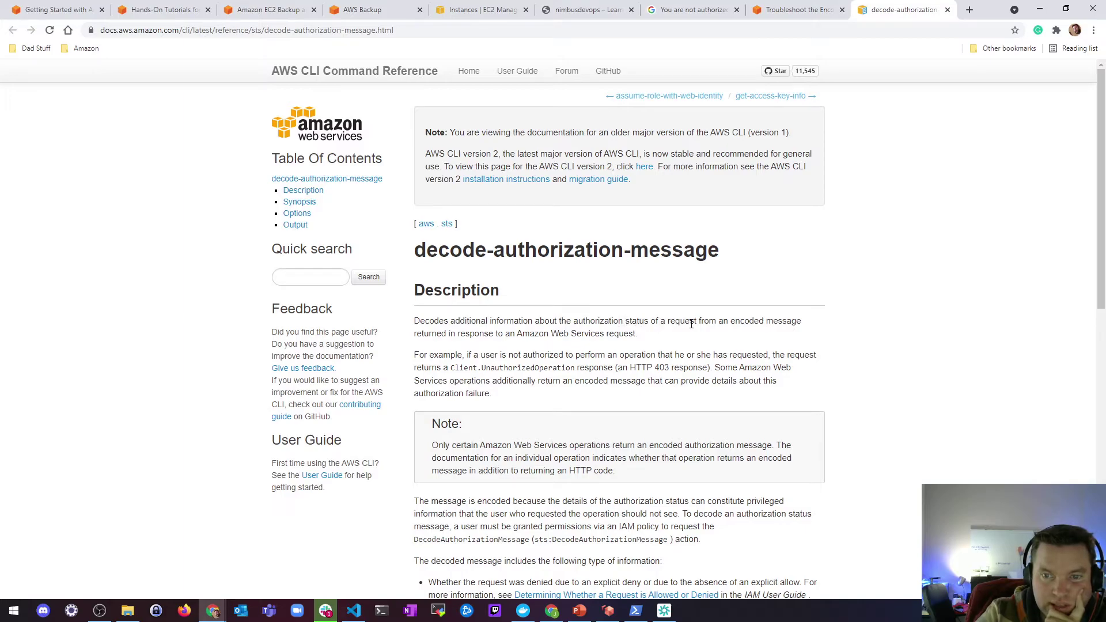
{"action": "scroll", "coordinate": [506, 320], "scroll_direction": "down", "scroll_amount": 1}
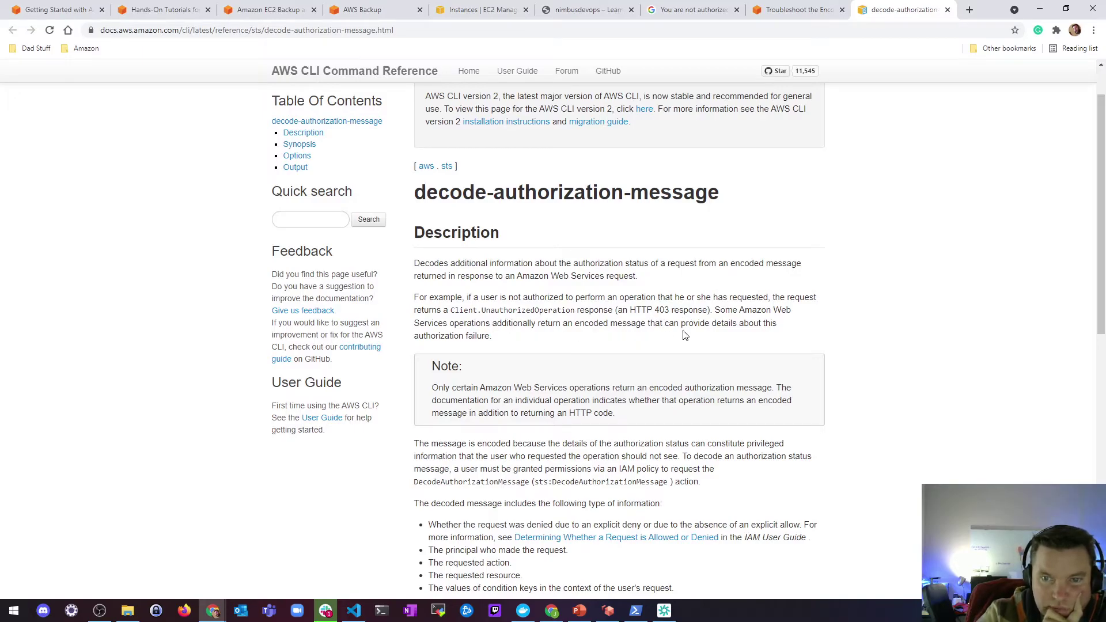
{"action": "scroll", "coordinate": [633, 328], "scroll_direction": "down", "scroll_amount": 2}
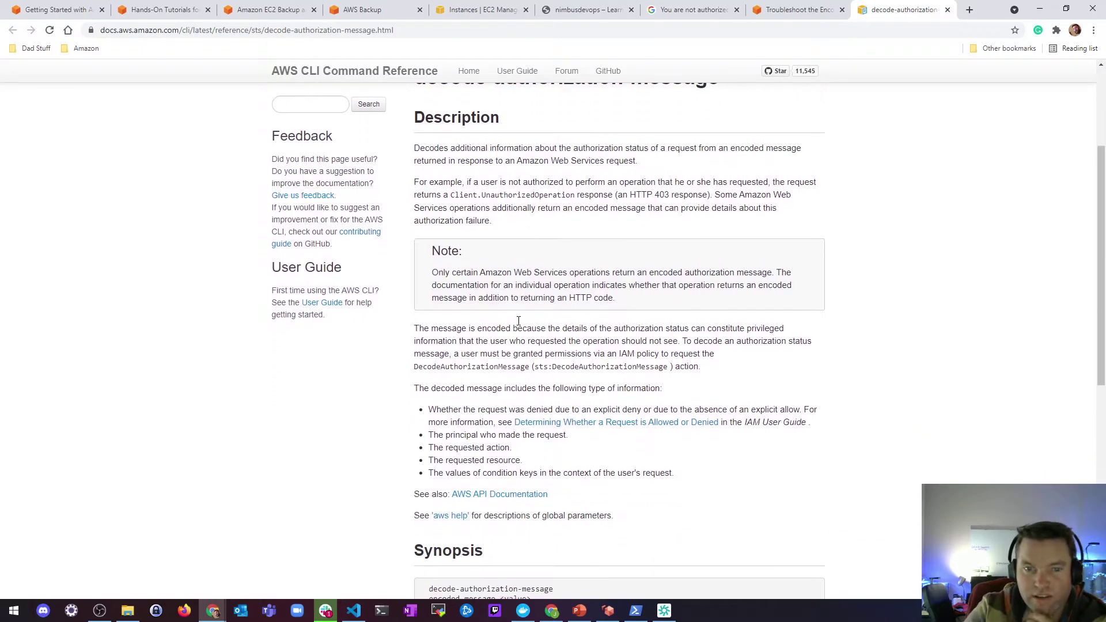
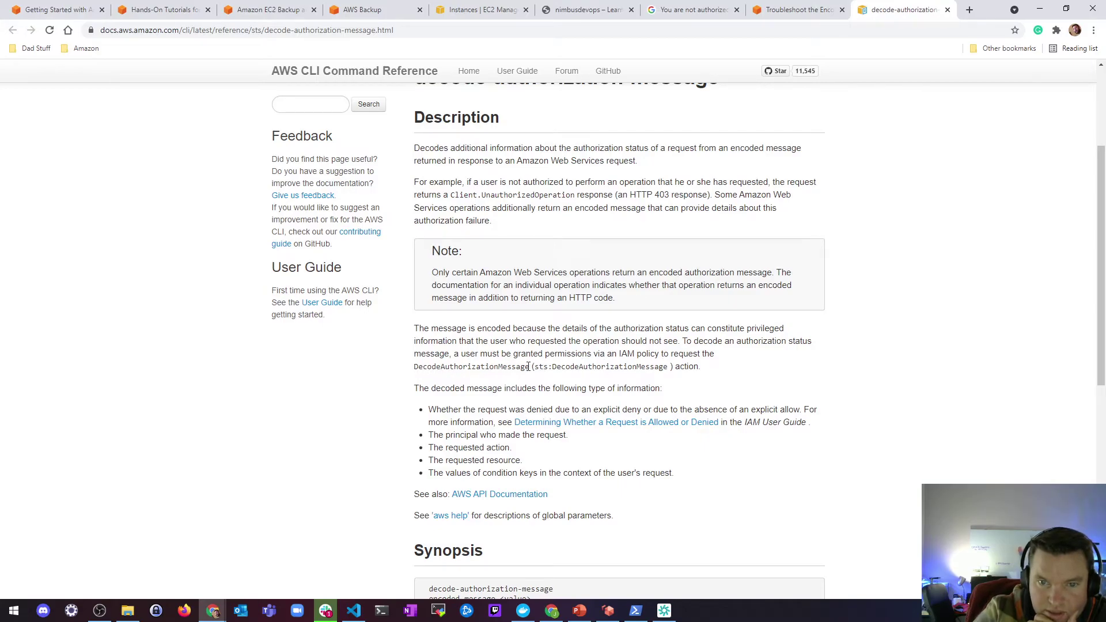
{"action": "left_click_drag", "start_coordinate": [529, 367], "coordinate": [416, 365]}
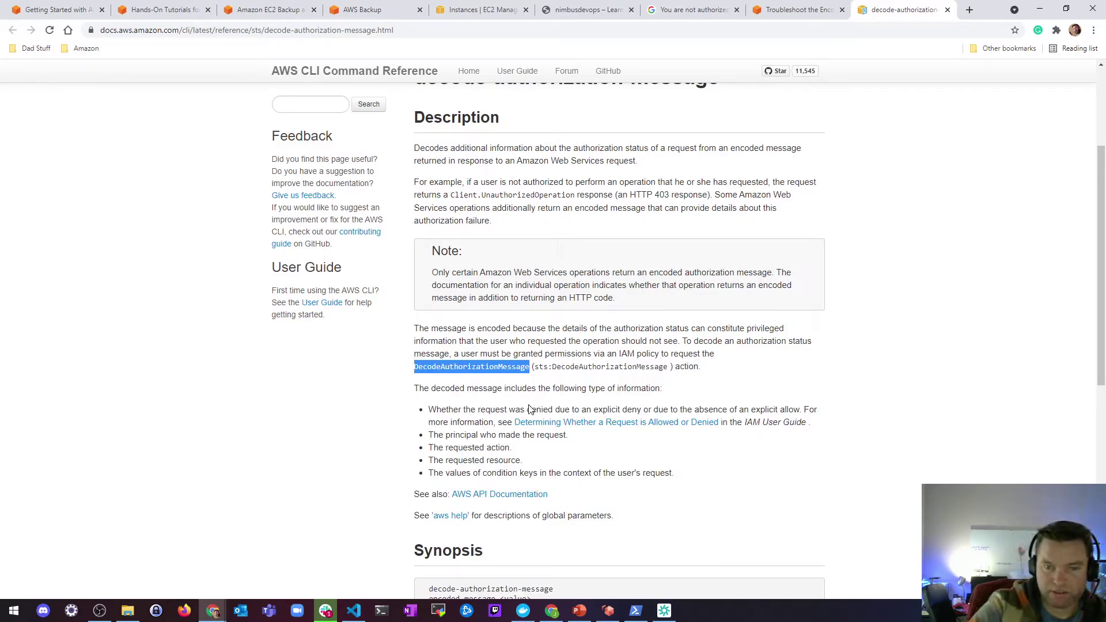
{"action": "scroll", "coordinate": [483, 402], "scroll_direction": "down", "scroll_amount": 5}
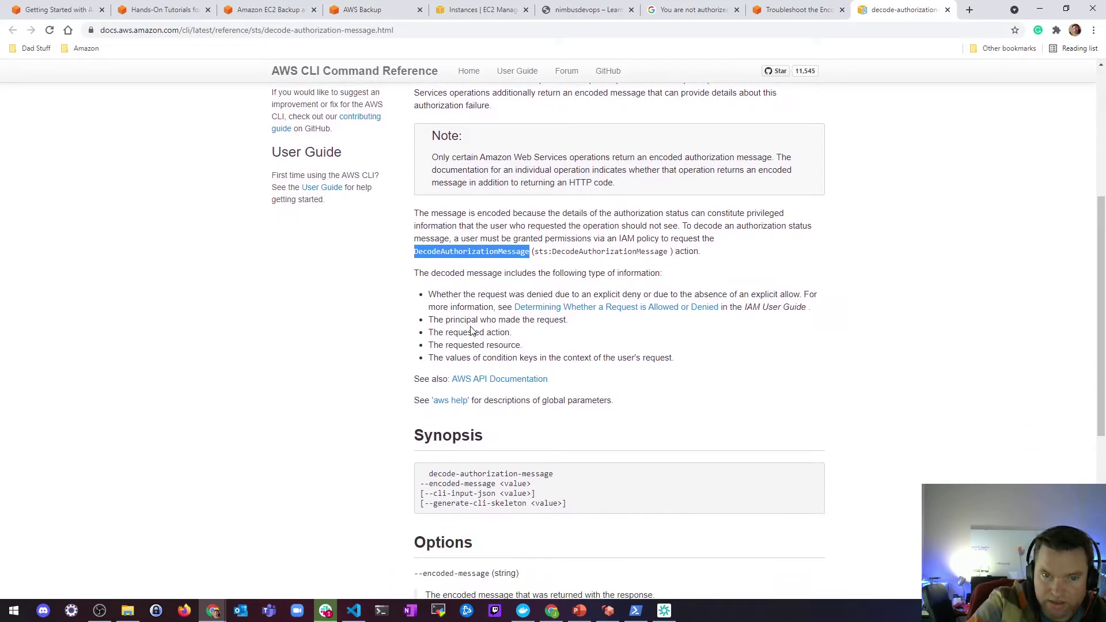
{"action": "scroll", "coordinate": [471, 330], "scroll_direction": "down", "scroll_amount": 3}
{"action": "scroll", "coordinate": [594, 249], "scroll_direction": "up", "scroll_amount": 6}
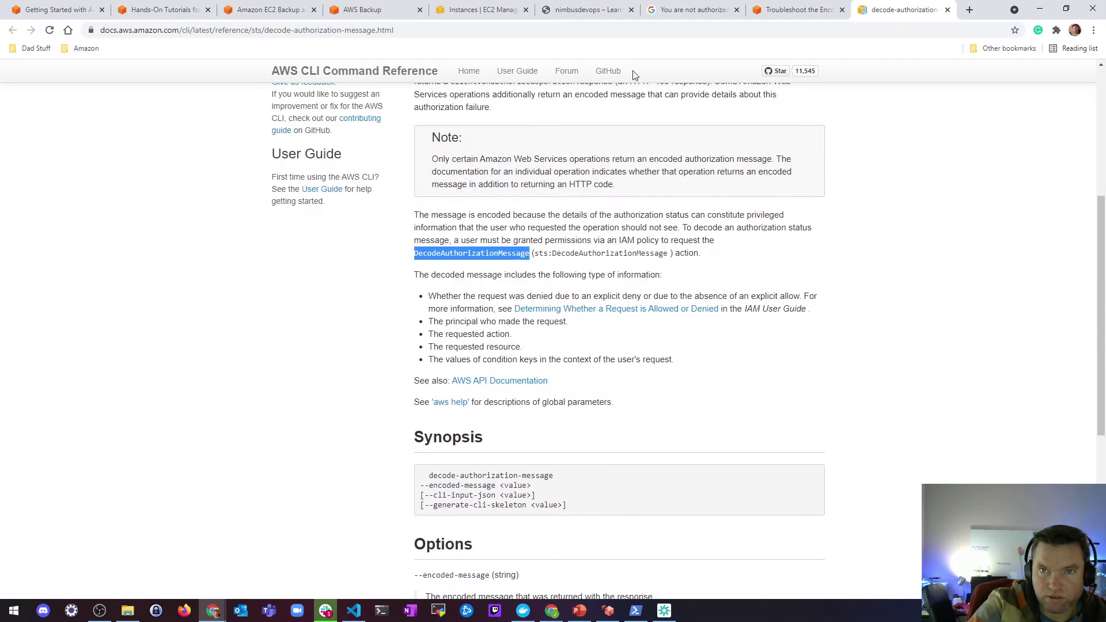
Return to the AWS Backup console and recheck the EC2 restore job's details and authorization error message.
{"action": "left_click", "coordinate": [798, 10]}
{"action": "left_click", "coordinate": [461, 11]}
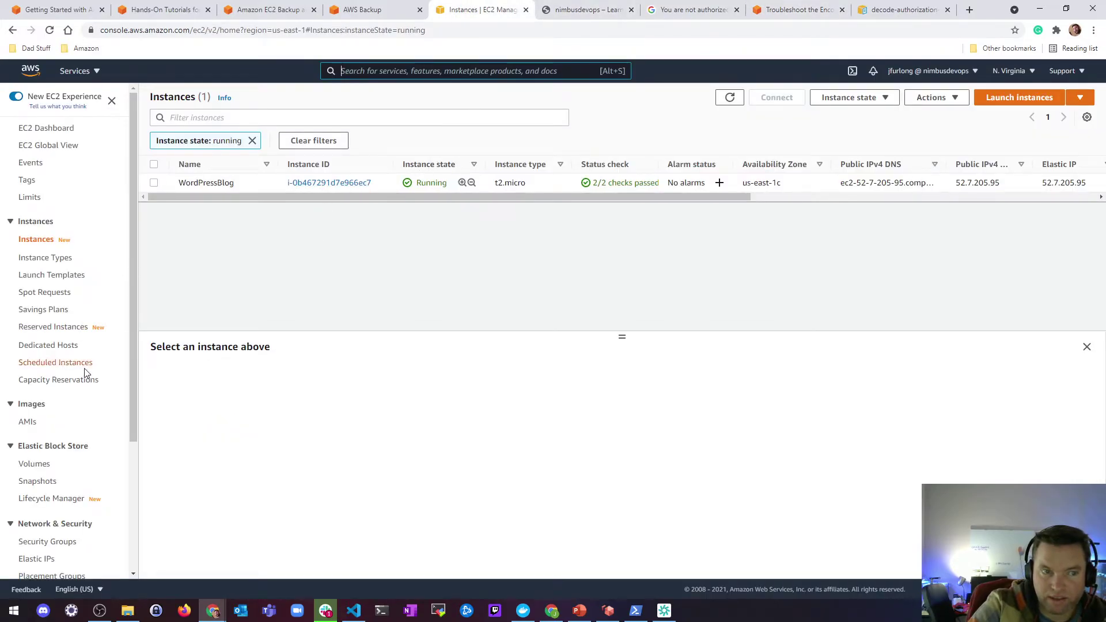
{"action": "left_click", "coordinate": [362, 10]}
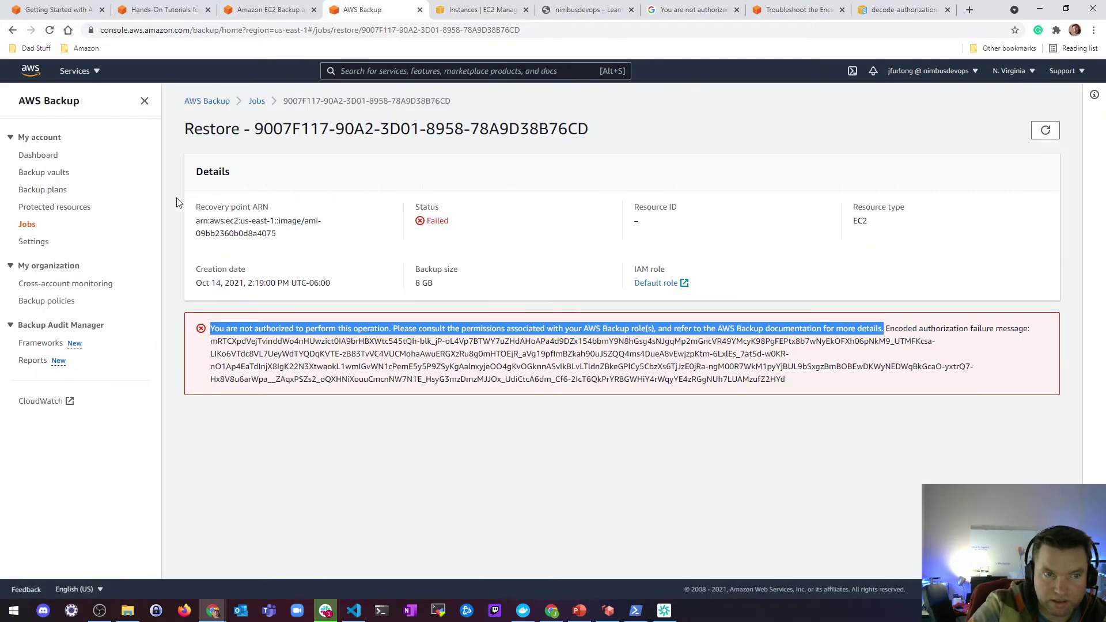
{"action": "left_click", "coordinate": [340, 324]}
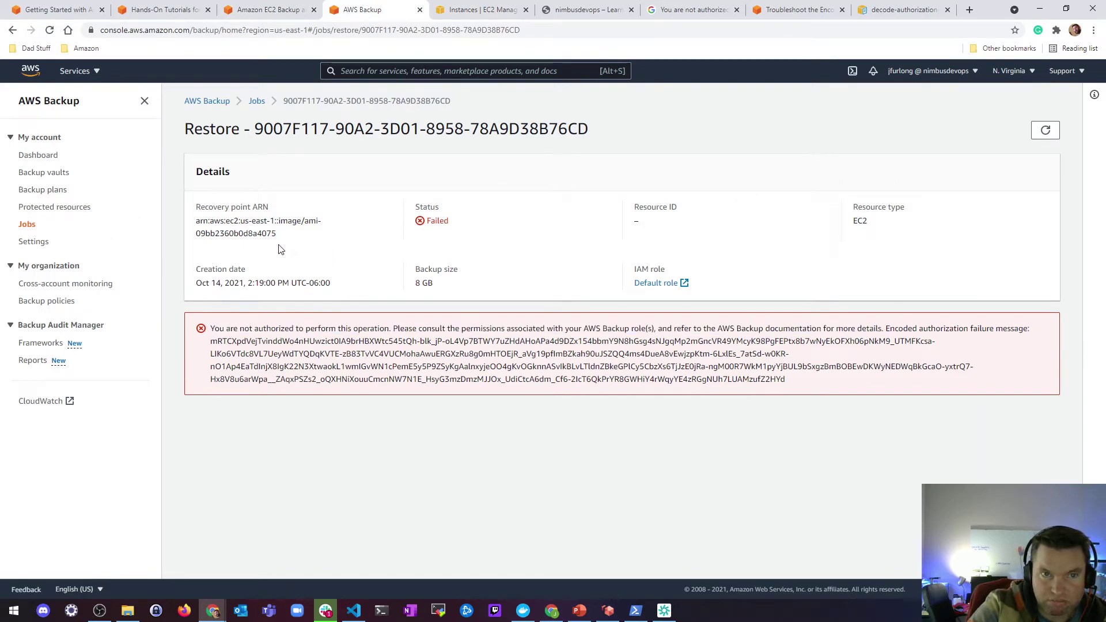
Leave the restore job, go to the backup jobs list, and open the EC2 backup job's details.
{"action": "left_click", "coordinate": [257, 102]}
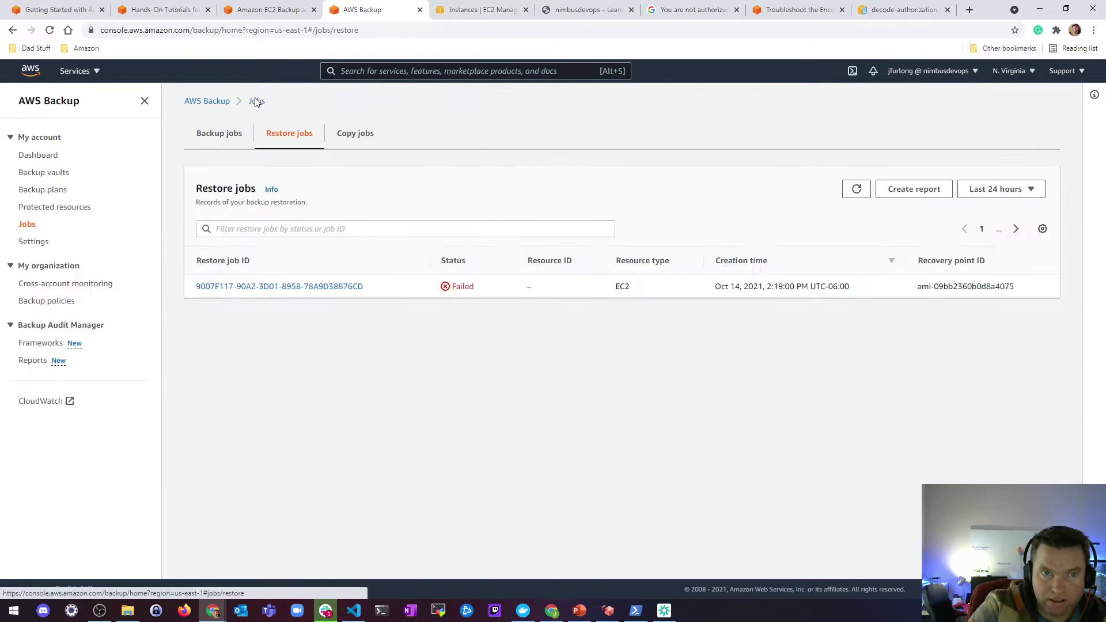
{"action": "left_click", "coordinate": [208, 101]}
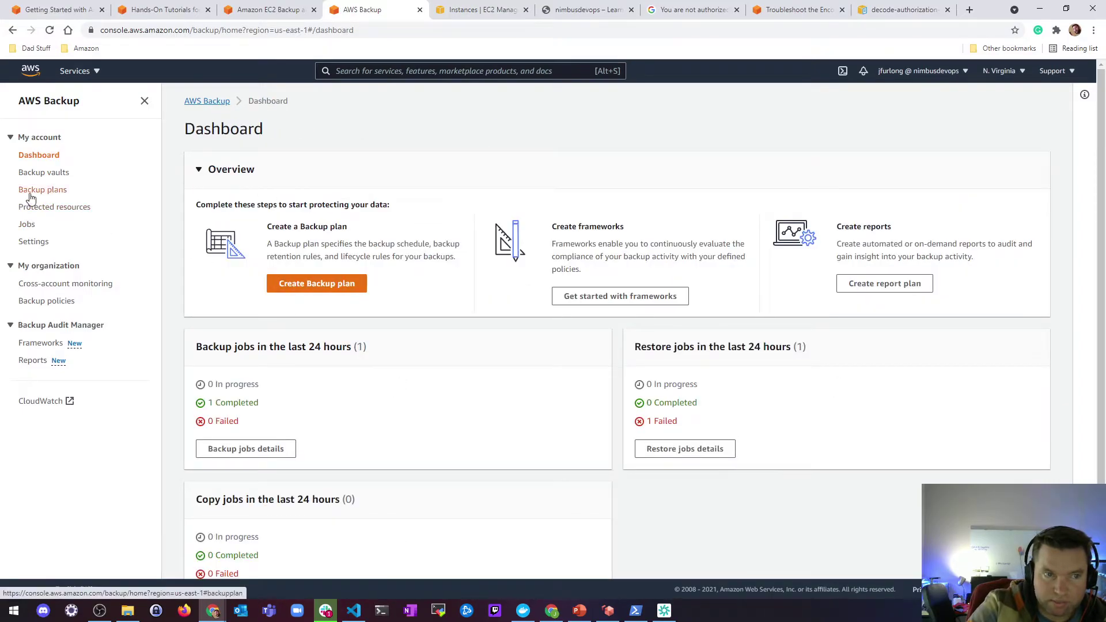
{"action": "left_click", "coordinate": [26, 224]}
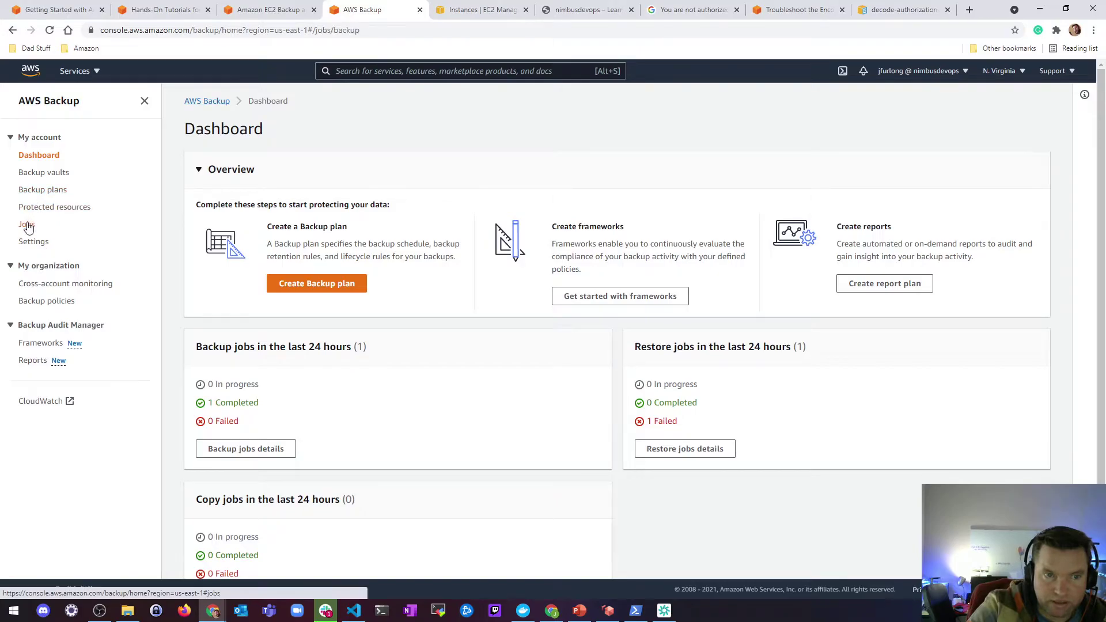
{"action": "left_click", "coordinate": [249, 287]}
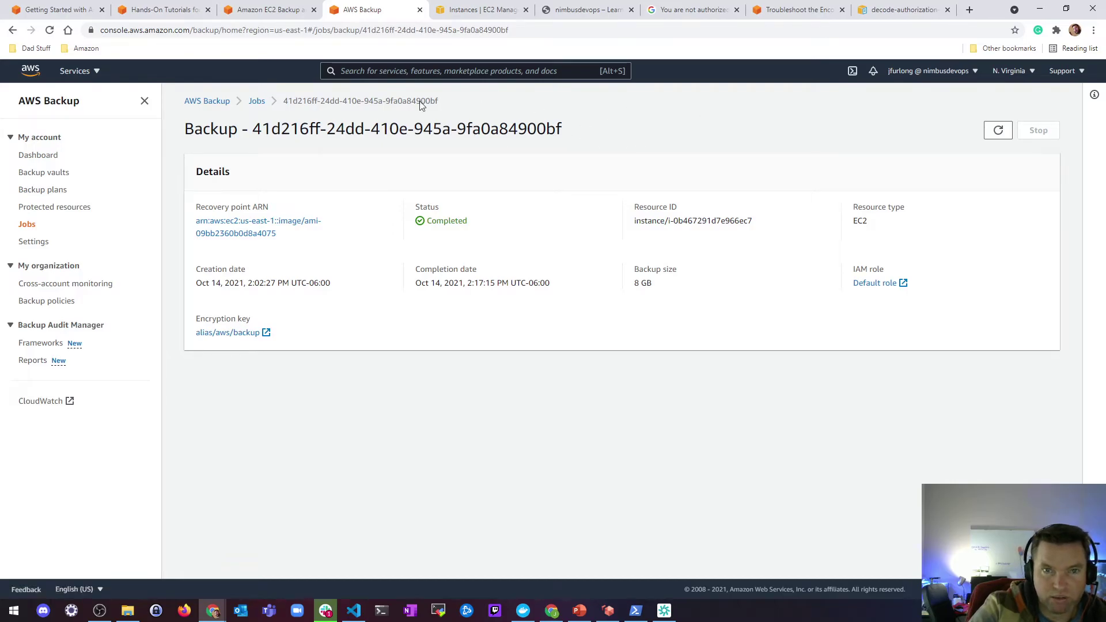
Open the protected EC2 instance's resource details and begin a new on-demand backup for it.
{"action": "left_click", "coordinate": [257, 103]}
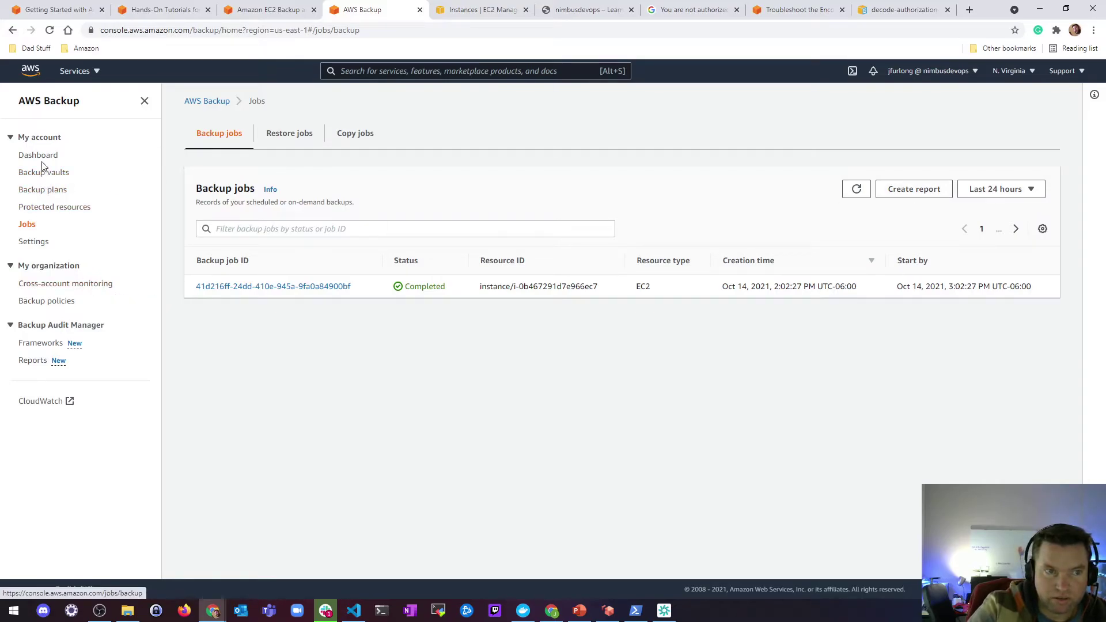
{"action": "left_click", "coordinate": [41, 207]}
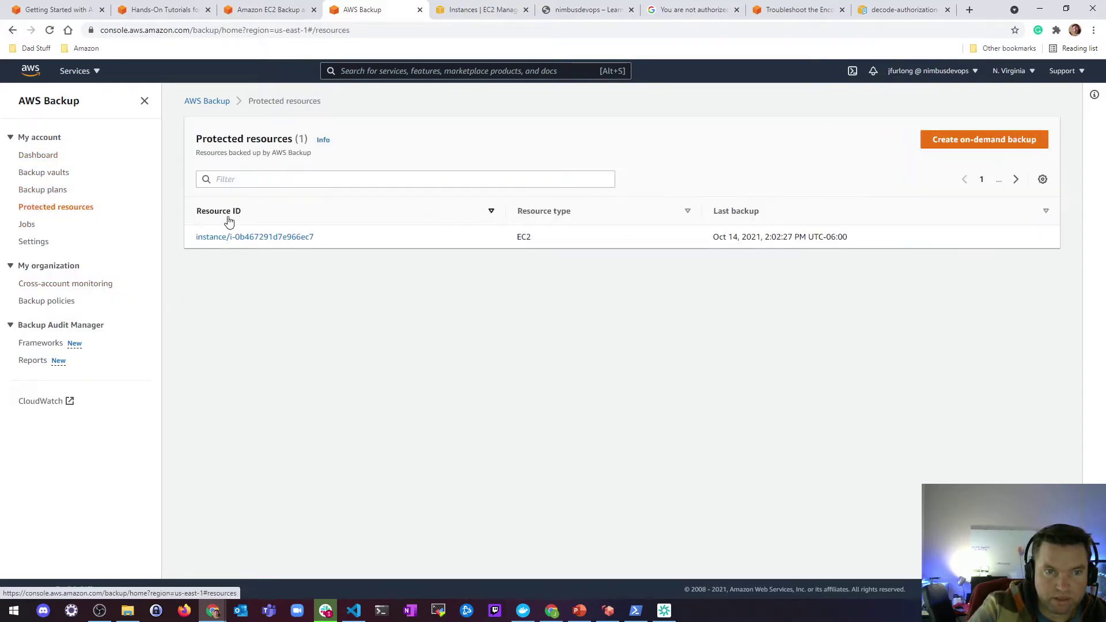
{"action": "left_click", "coordinate": [273, 240]}
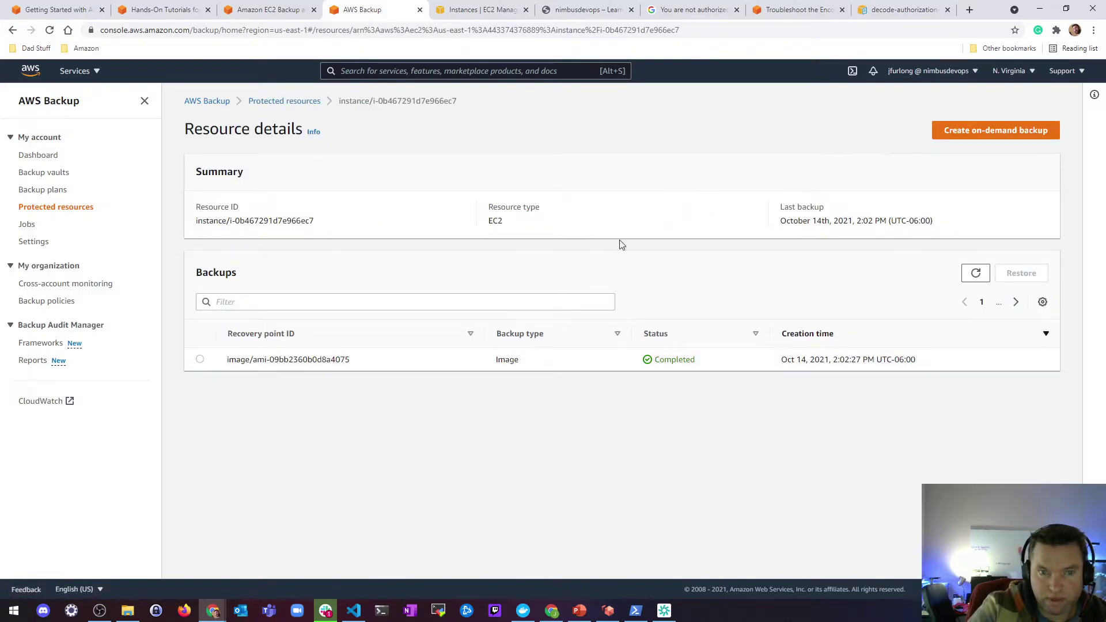
{"action": "left_click", "coordinate": [200, 359]}
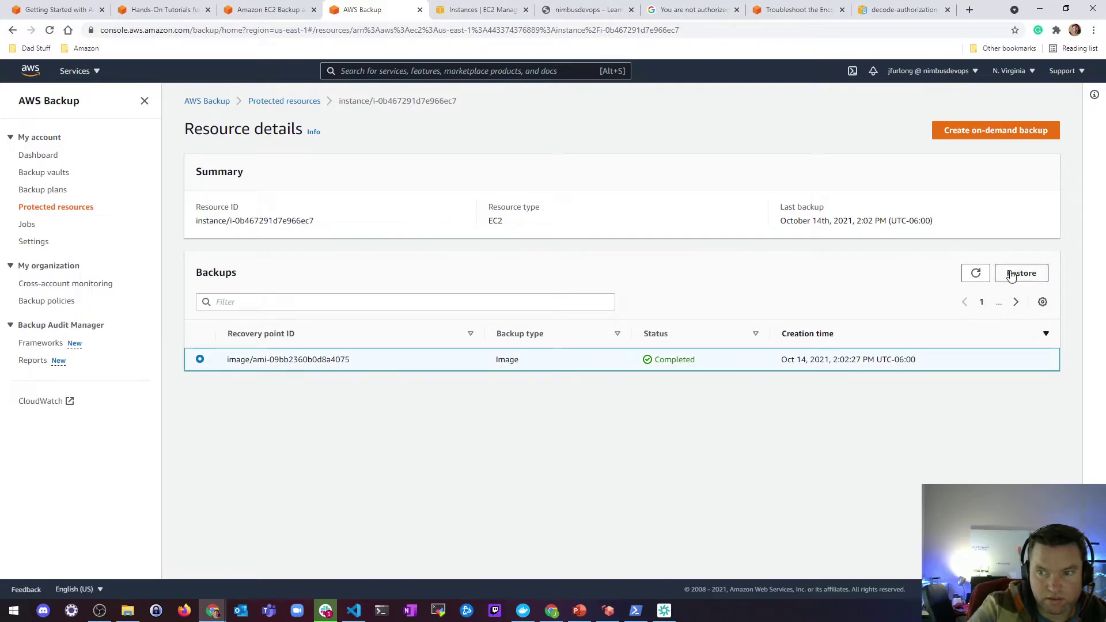
{"action": "left_click", "coordinate": [952, 130]}
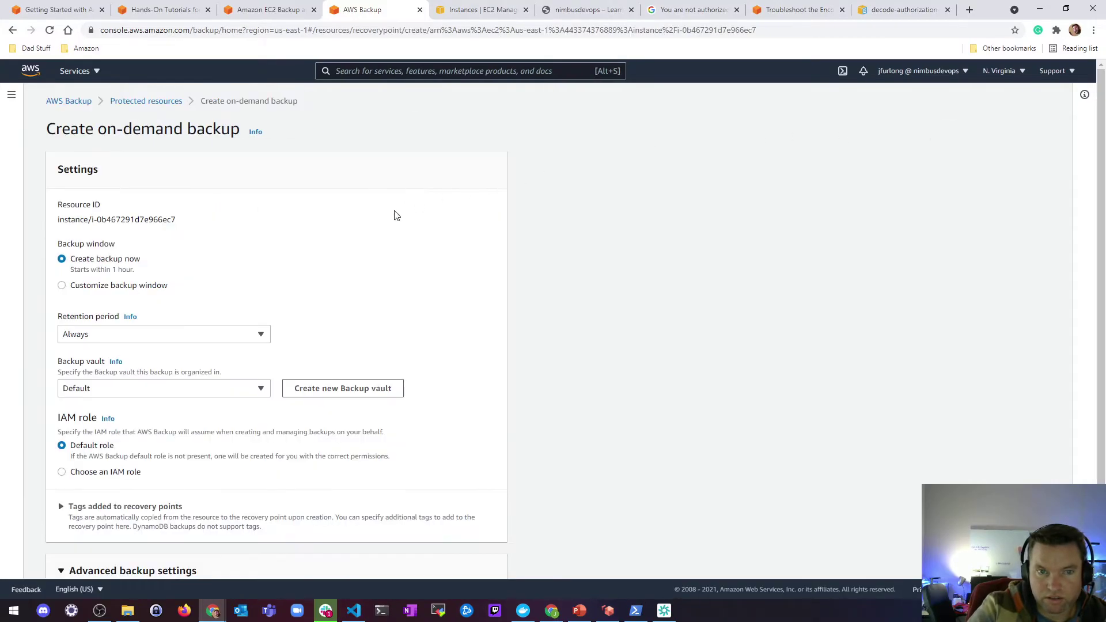
Set the on-demand backup's retention period to 7 days.
{"action": "scroll", "coordinate": [112, 289], "scroll_direction": "down", "scroll_amount": 1}
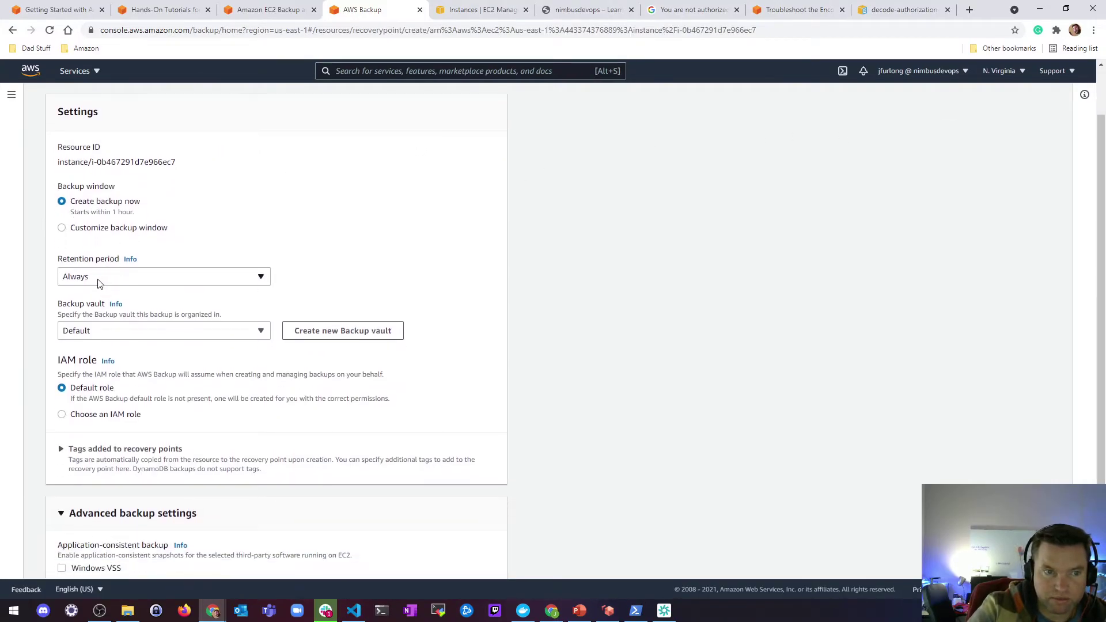
{"action": "left_click", "coordinate": [99, 282]}
{"action": "left_click", "coordinate": [116, 313]}
{"action": "left_click_drag", "start_coordinate": [293, 274], "coordinate": [256, 279]}
{"action": "type", "text": "7"}
{"action": "left_click", "coordinate": [410, 262]}
{"action": "scroll", "coordinate": [410, 262], "scroll_direction": "down", "scroll_amount": 1}
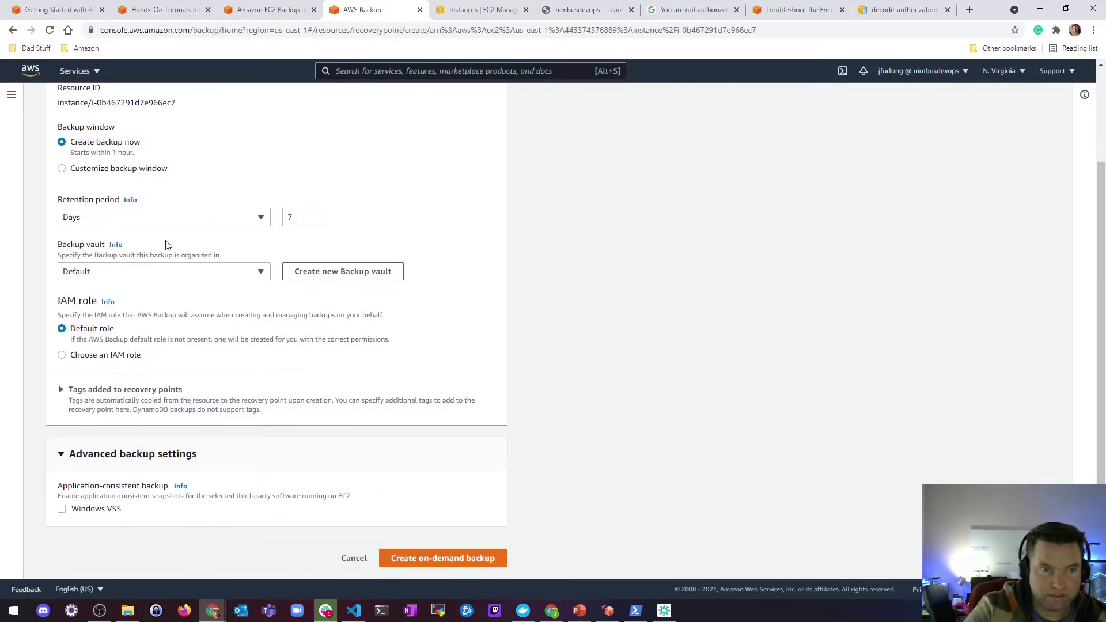
Keep the Default backup vault and default IAM role, and create the on-demand backup.
{"action": "left_click", "coordinate": [87, 271]}
{"action": "left_click", "coordinate": [100, 273]}
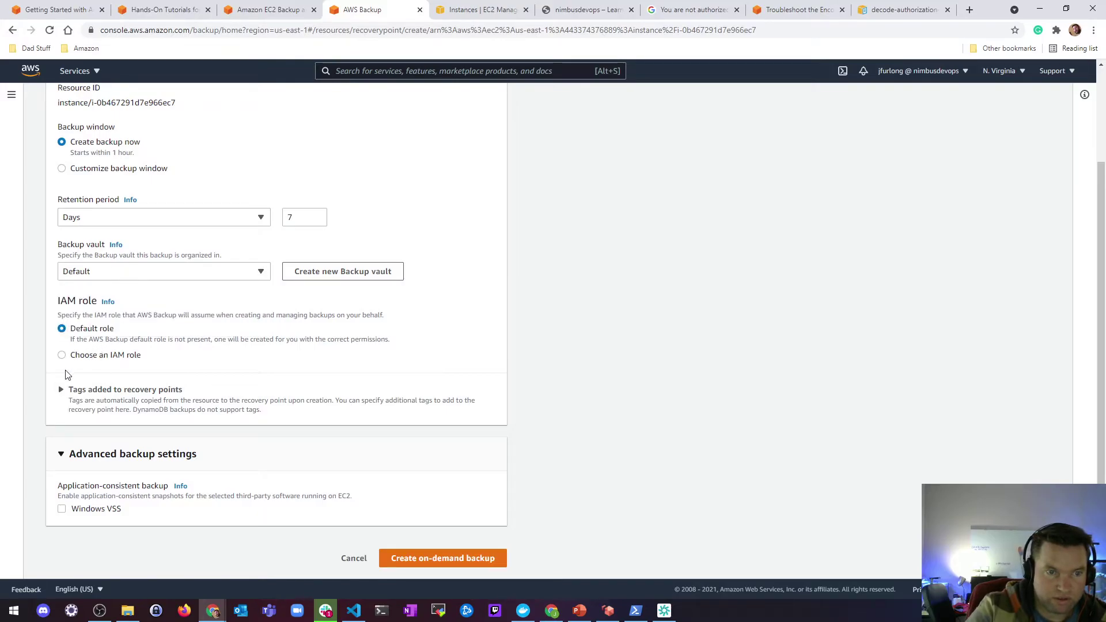
{"action": "left_click", "coordinate": [442, 557]}
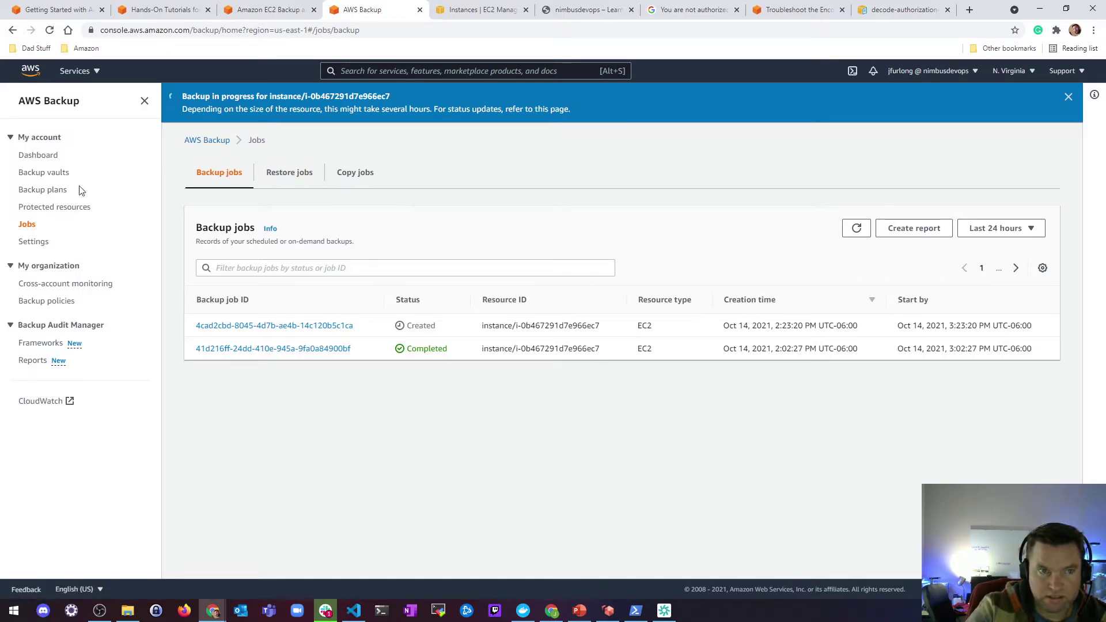
{"action": "left_click", "coordinate": [39, 209]}
{"action": "left_click", "coordinate": [984, 139]}
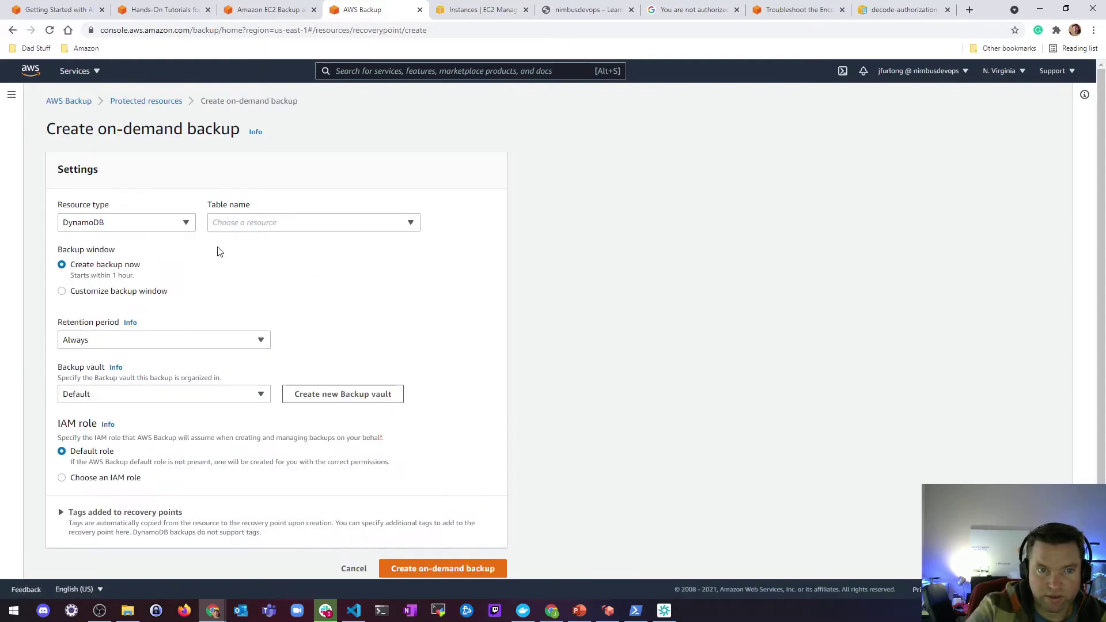
{"action": "scroll", "coordinate": [118, 225], "scroll_direction": "down", "scroll_amount": 1}
{"action": "left_click", "coordinate": [119, 212]}
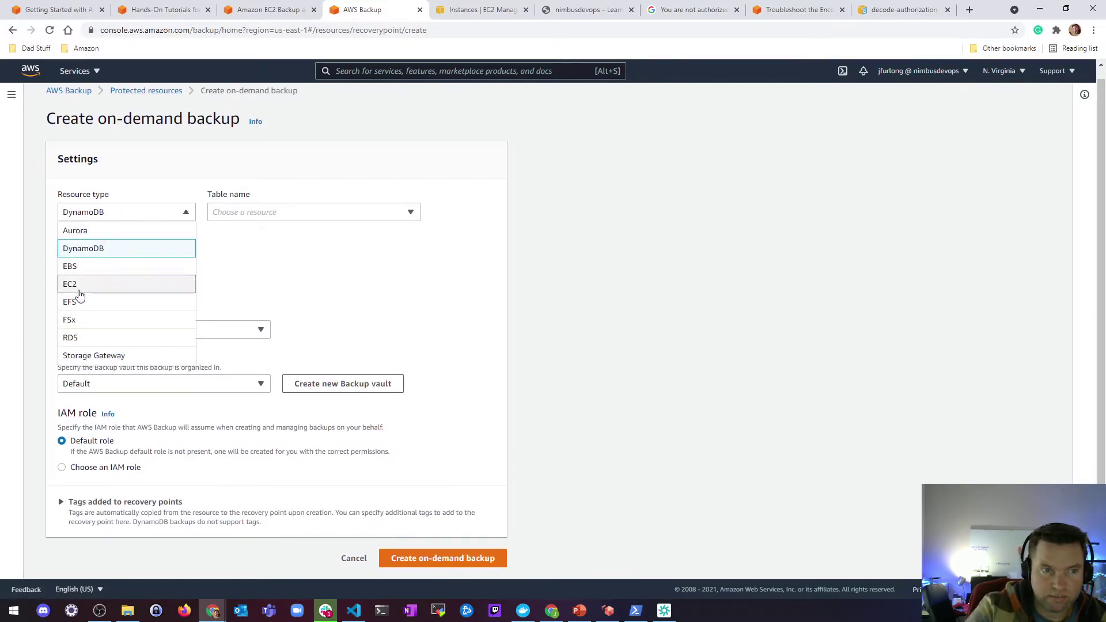
{"action": "left_click", "coordinate": [79, 286]}
{"action": "left_click", "coordinate": [231, 213]}
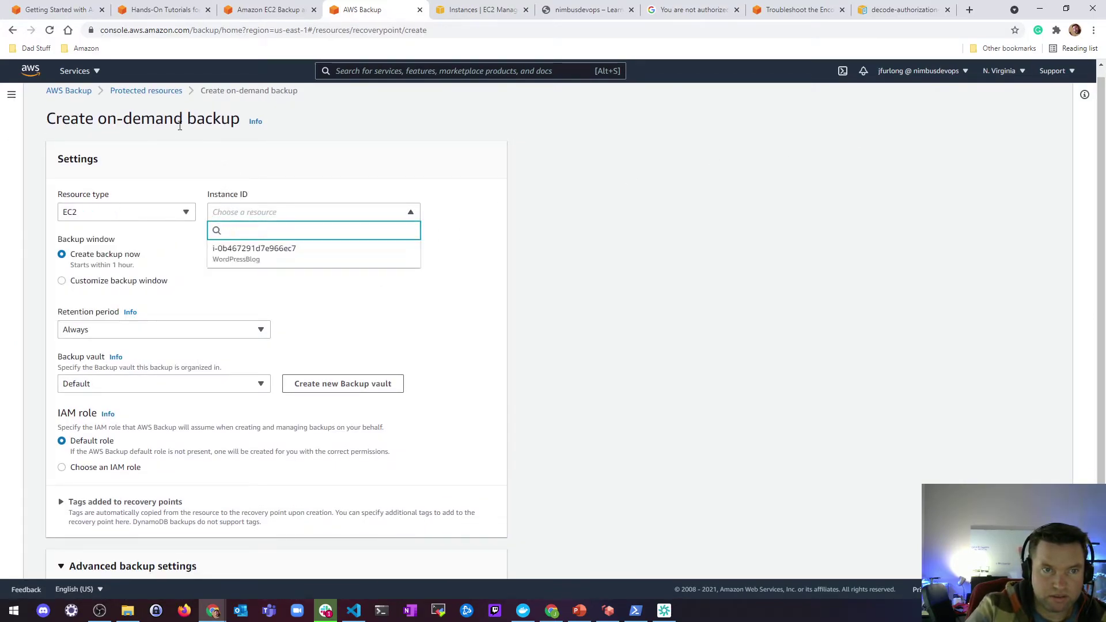
{"action": "left_click", "coordinate": [72, 91]}
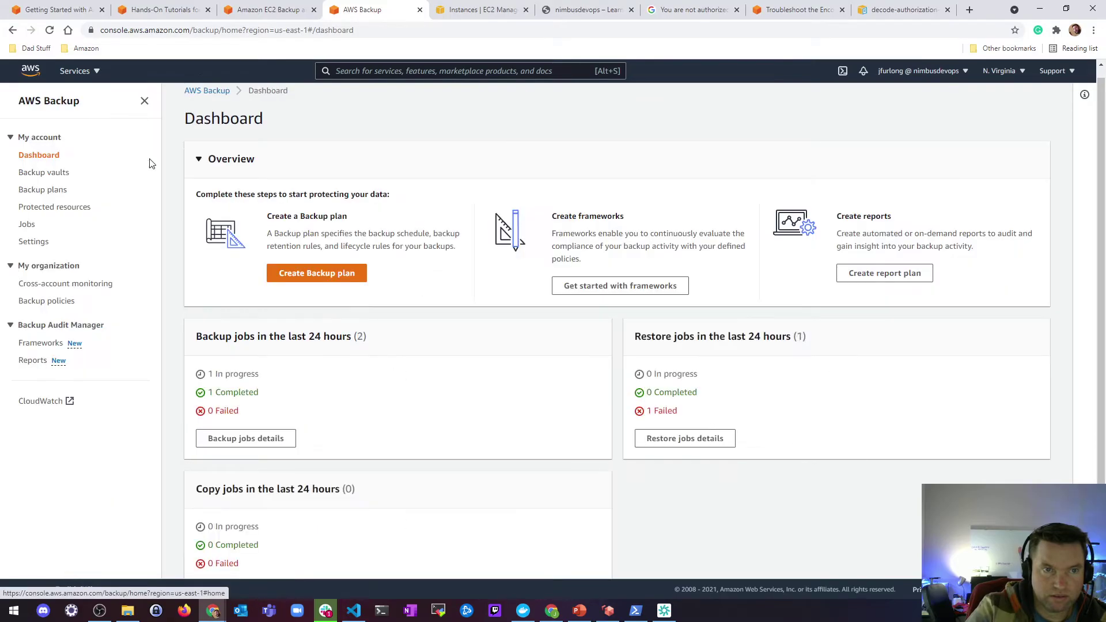
Begin another on-demand backup from the protected resources, with resource type EC2 and the WordPressBlog instance.
{"action": "left_click", "coordinate": [26, 207]}
{"action": "left_click", "coordinate": [931, 140]}
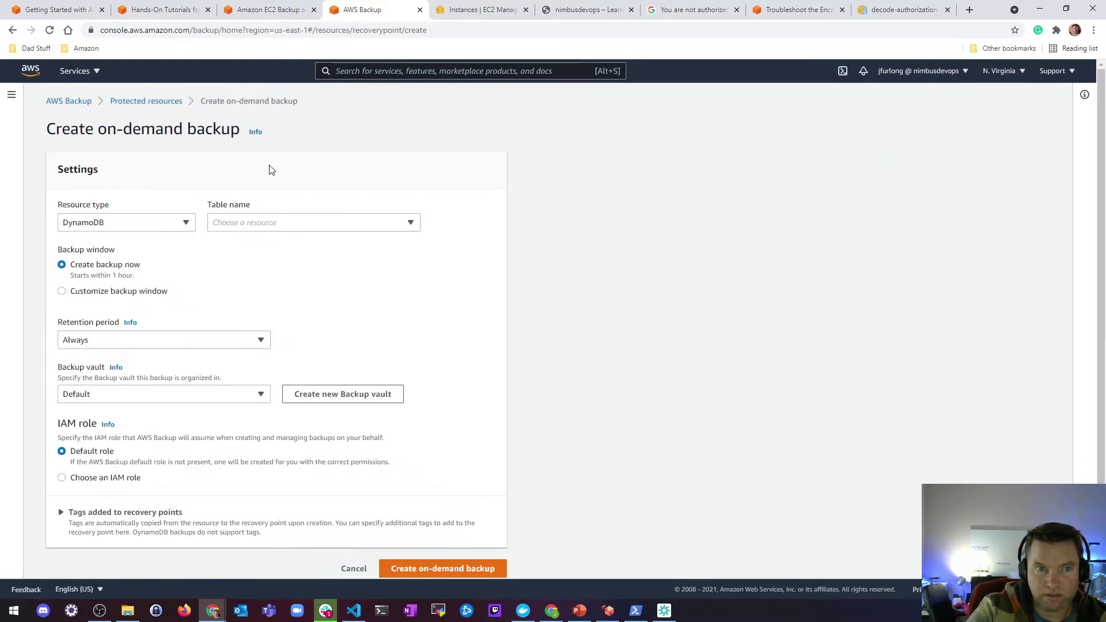
{"action": "left_click", "coordinate": [113, 224]}
{"action": "left_click", "coordinate": [86, 288]}
{"action": "left_click", "coordinate": [242, 223]}
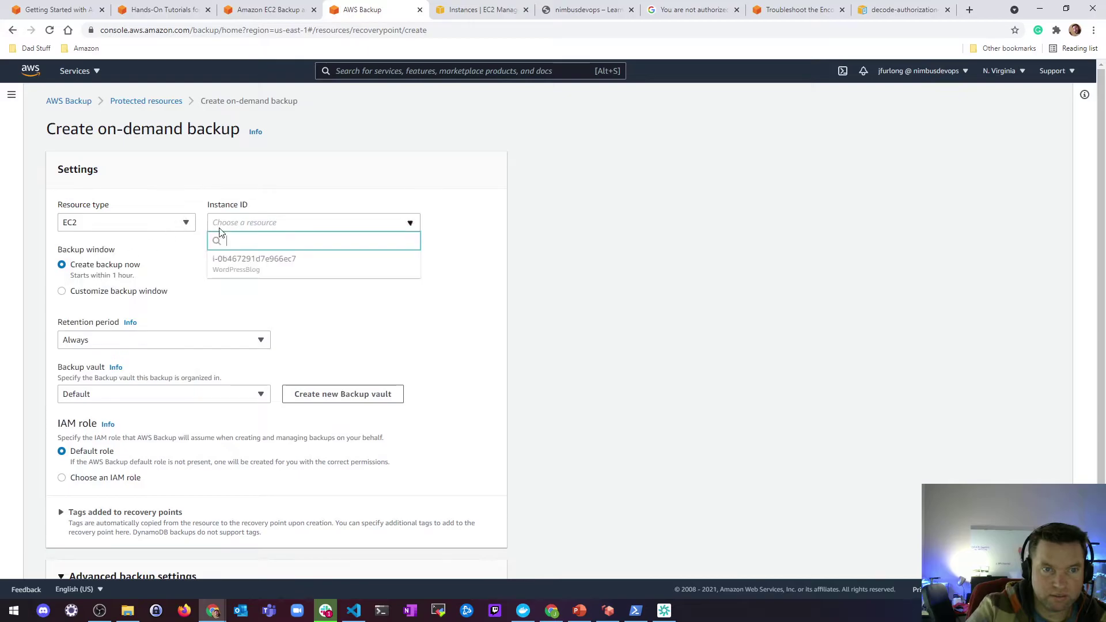
{"action": "left_click", "coordinate": [226, 260]}
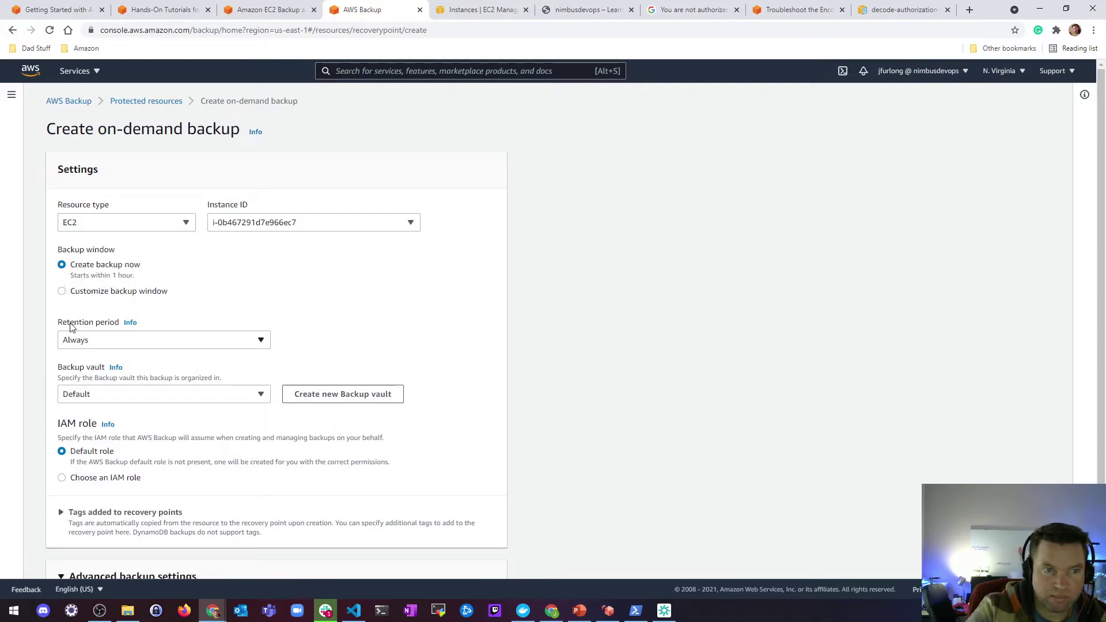
Set the retention period of the WordPressBlog instance's new backup to 7 days.
{"action": "left_click", "coordinate": [73, 340]}
{"action": "left_click", "coordinate": [71, 376]}
{"action": "type", "text": "7"}
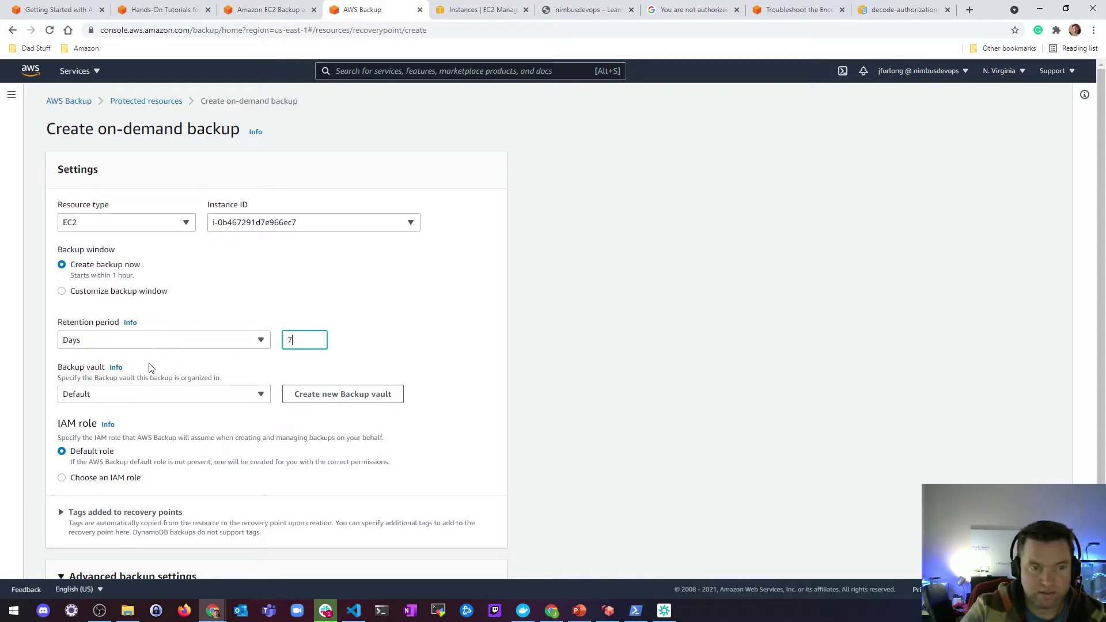
{"action": "left_click", "coordinate": [398, 327]}
{"action": "scroll", "coordinate": [403, 326], "scroll_direction": "down", "scroll_amount": 2}
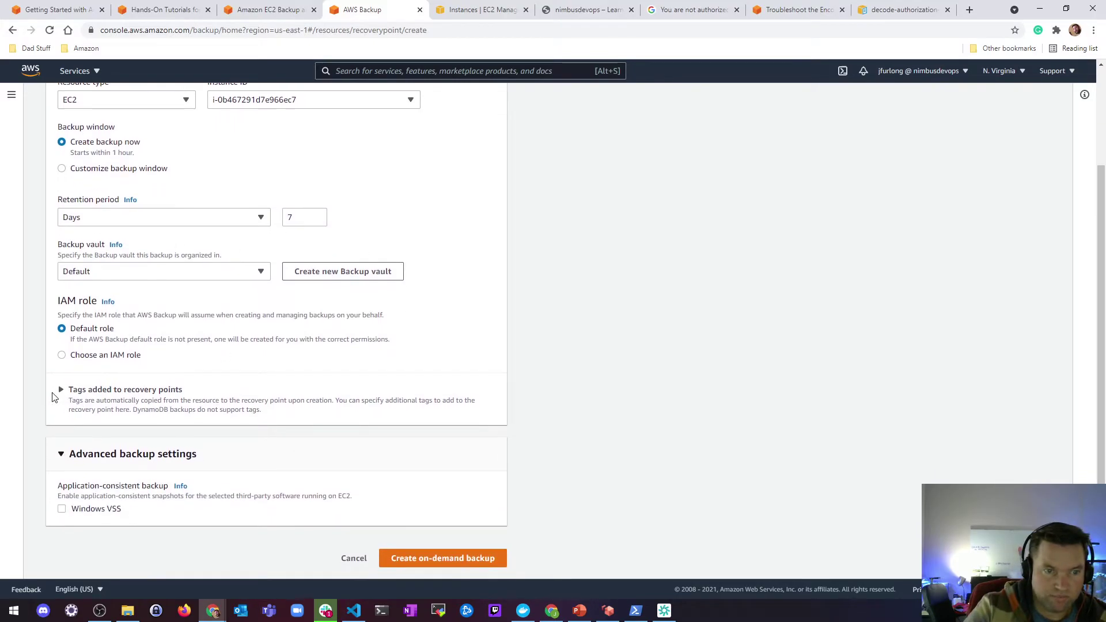
Review the tags and remaining settings of the on-demand backup form, and cancel it without creating the backup.
{"action": "scroll", "coordinate": [66, 483], "scroll_direction": "up", "scroll_amount": 1}
{"action": "left_click", "coordinate": [61, 512]}
{"action": "left_click", "coordinate": [61, 512]}
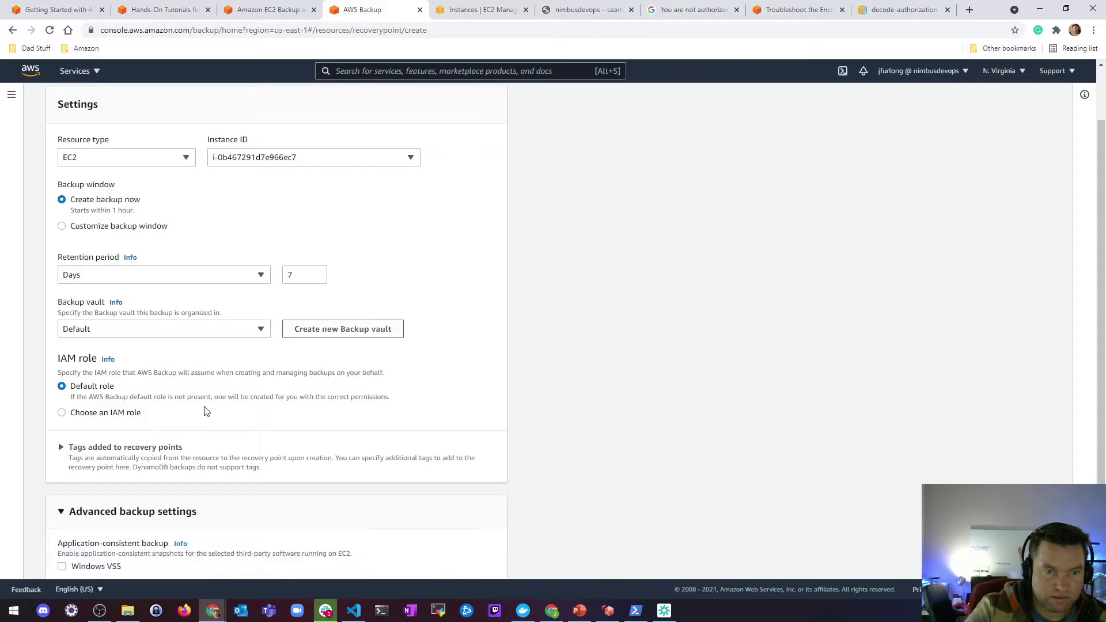
{"action": "scroll", "coordinate": [223, 383], "scroll_direction": "down", "scroll_amount": 1}
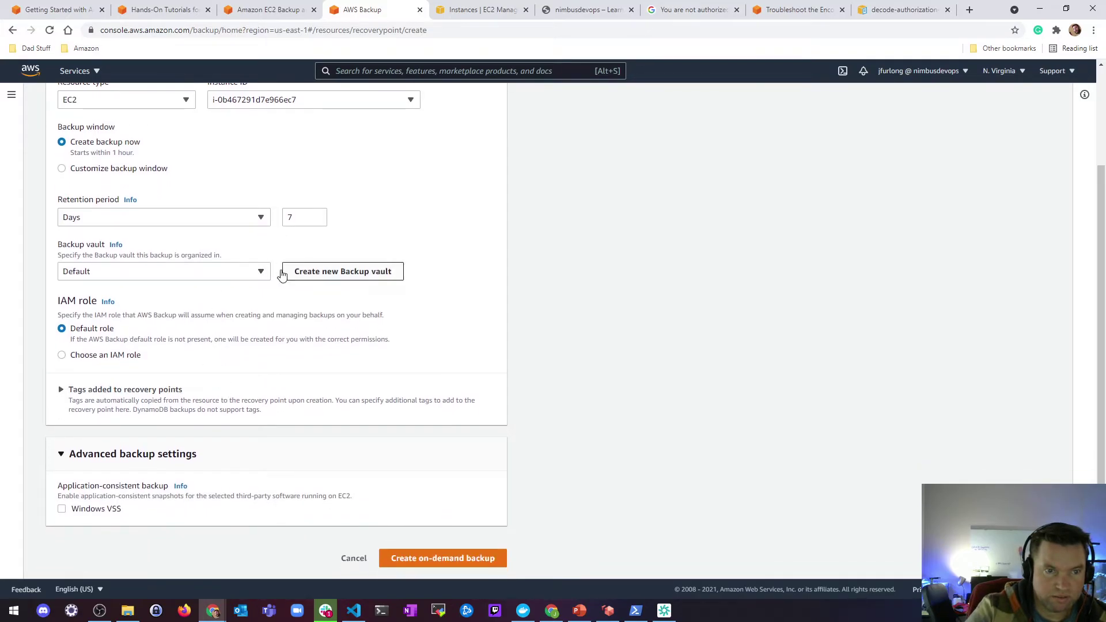
{"action": "scroll", "coordinate": [166, 311], "scroll_direction": "up", "scroll_amount": 2}
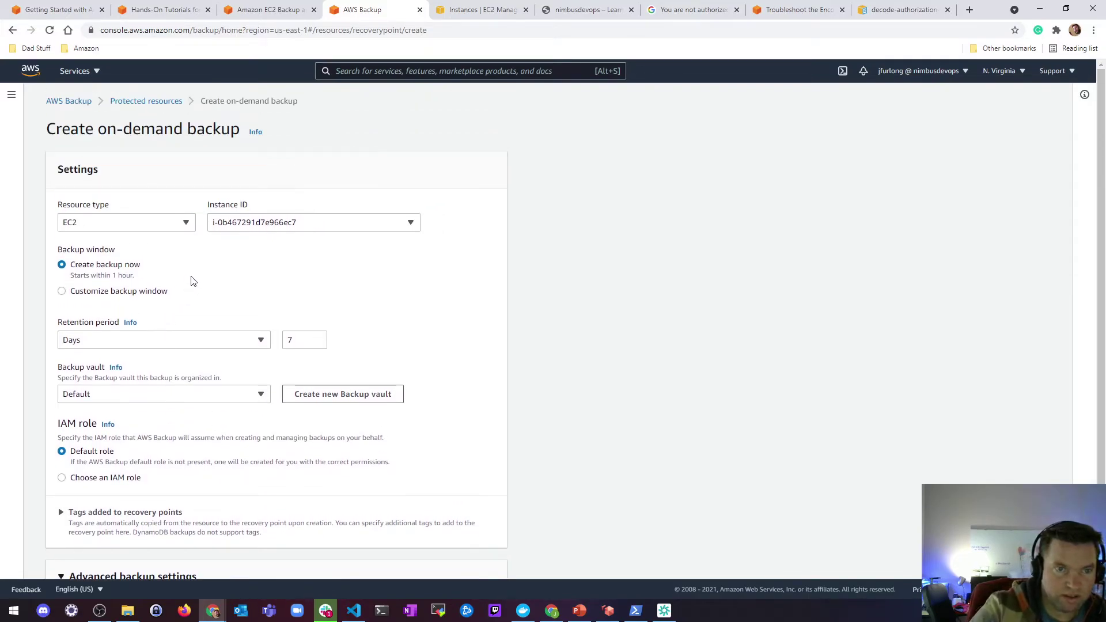
{"action": "scroll", "coordinate": [194, 281], "scroll_direction": "down", "scroll_amount": 2}
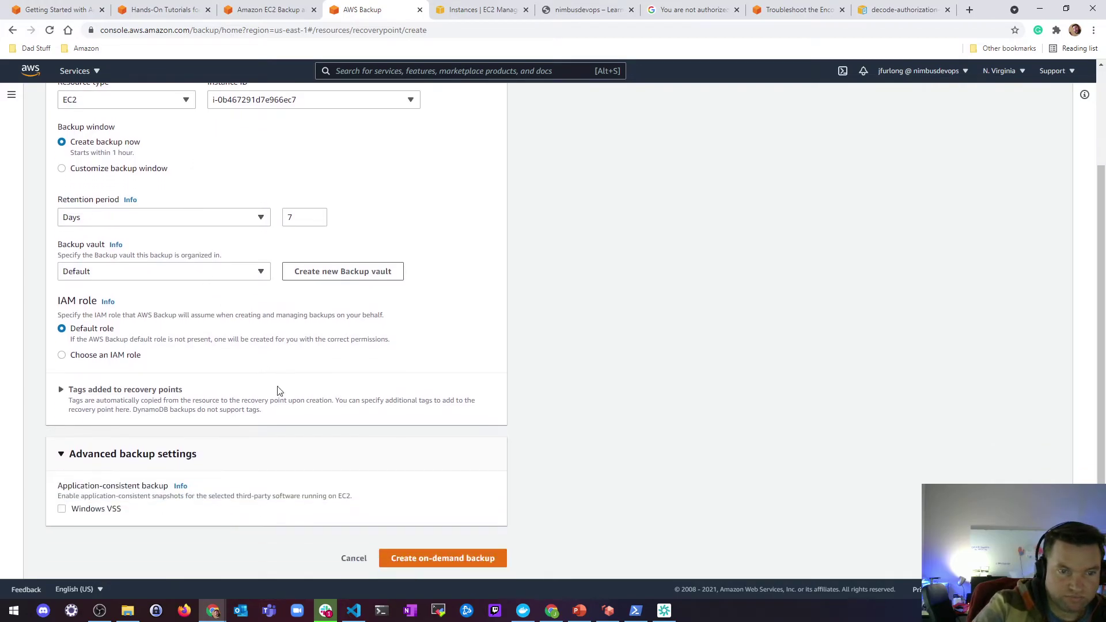
{"action": "left_click", "coordinate": [350, 559]}
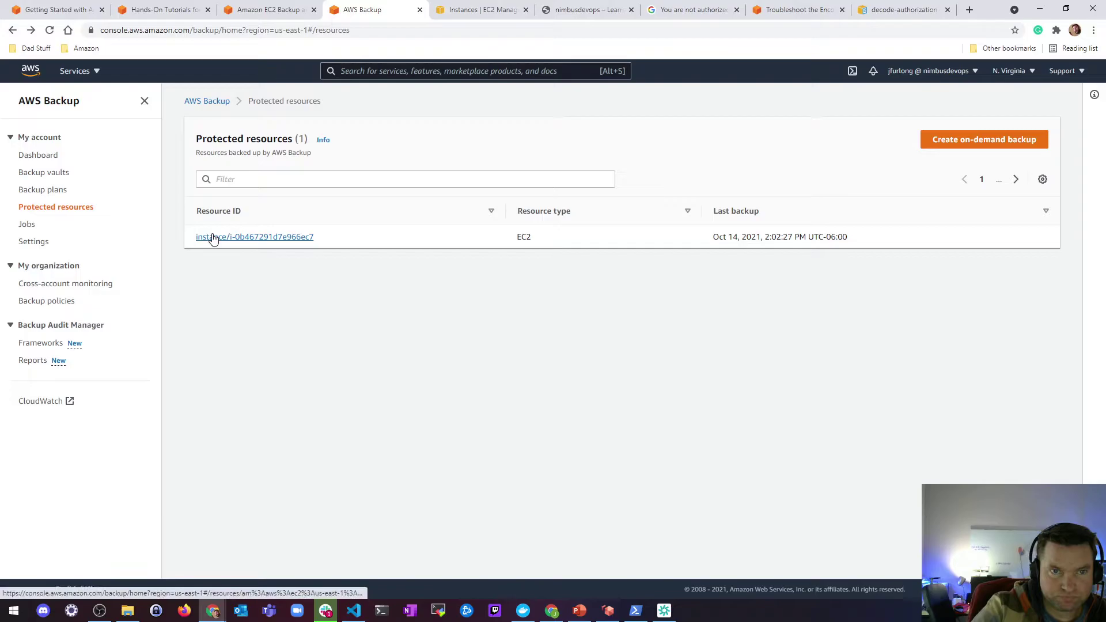
Review the job summaries on the AWS Backup dashboard and open the completed EC2 backup job's details.
{"action": "left_click", "coordinate": [201, 104]}
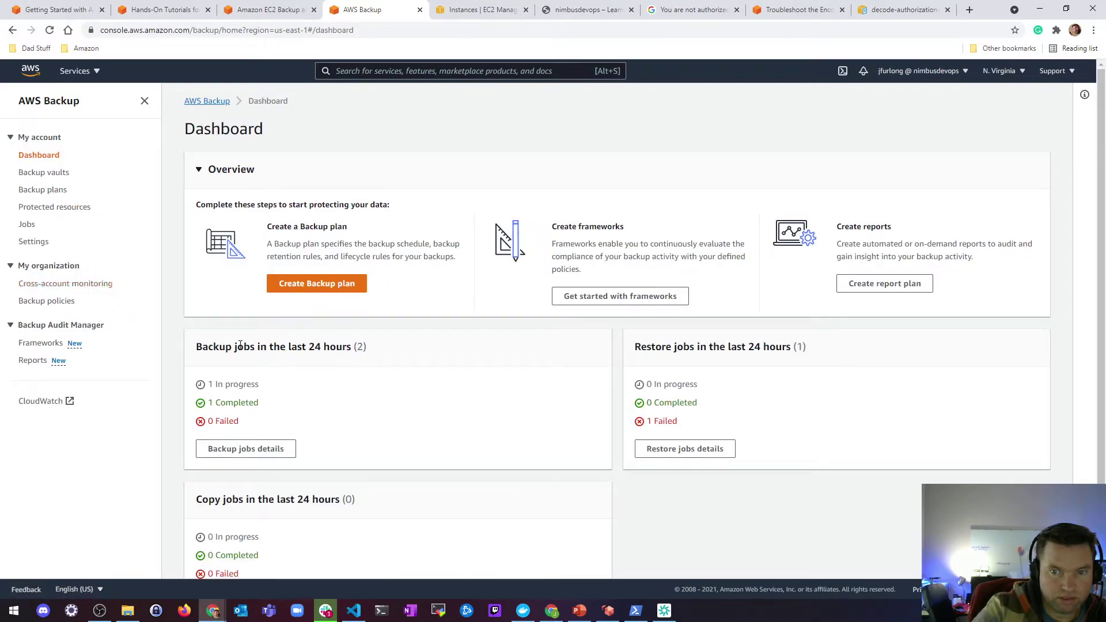
{"action": "scroll", "coordinate": [240, 344], "scroll_direction": "down", "scroll_amount": 1}
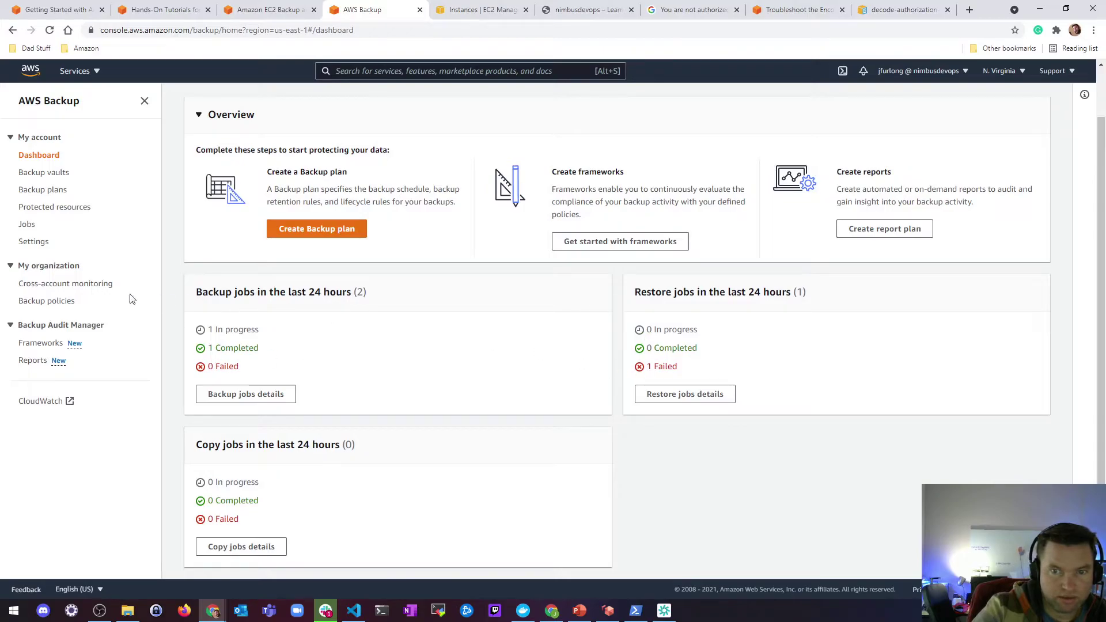
{"action": "left_click", "coordinate": [24, 231]}
{"action": "left_click", "coordinate": [257, 311]}
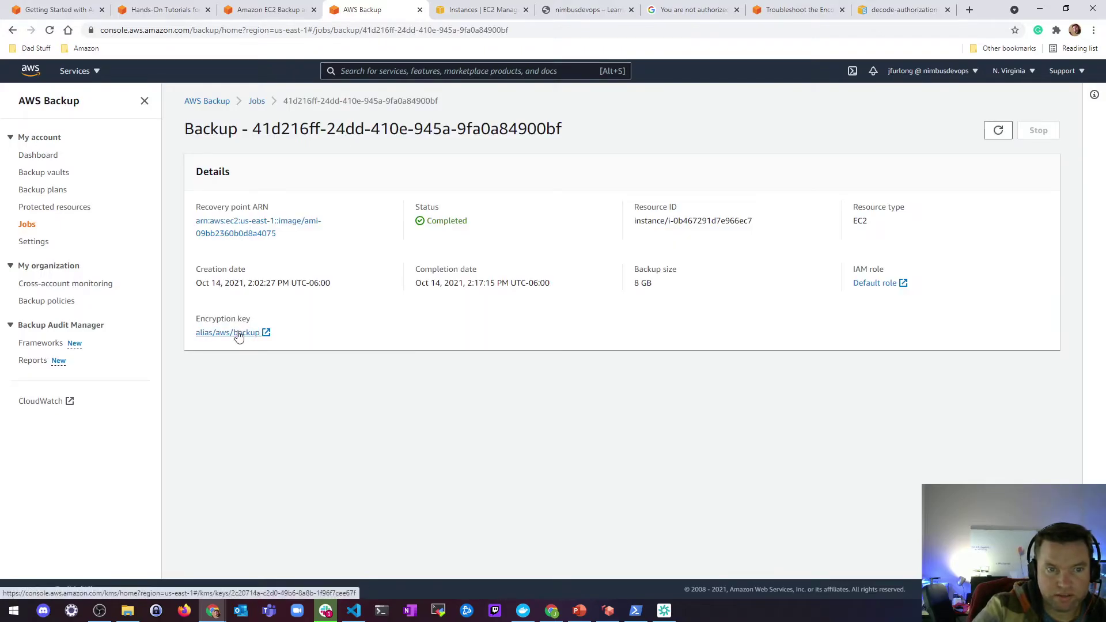
Inspect which resource types are enabled for backup plans in the settings, and leave the resource configuration without changes.
{"action": "left_click", "coordinate": [41, 241]}
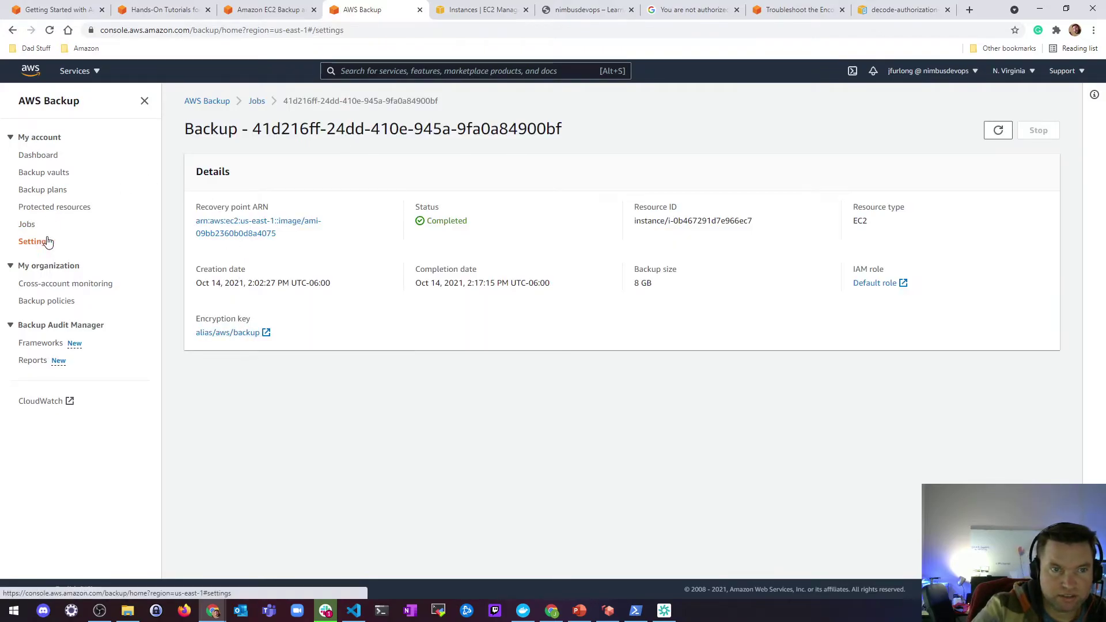
{"action": "left_click", "coordinate": [235, 183]}
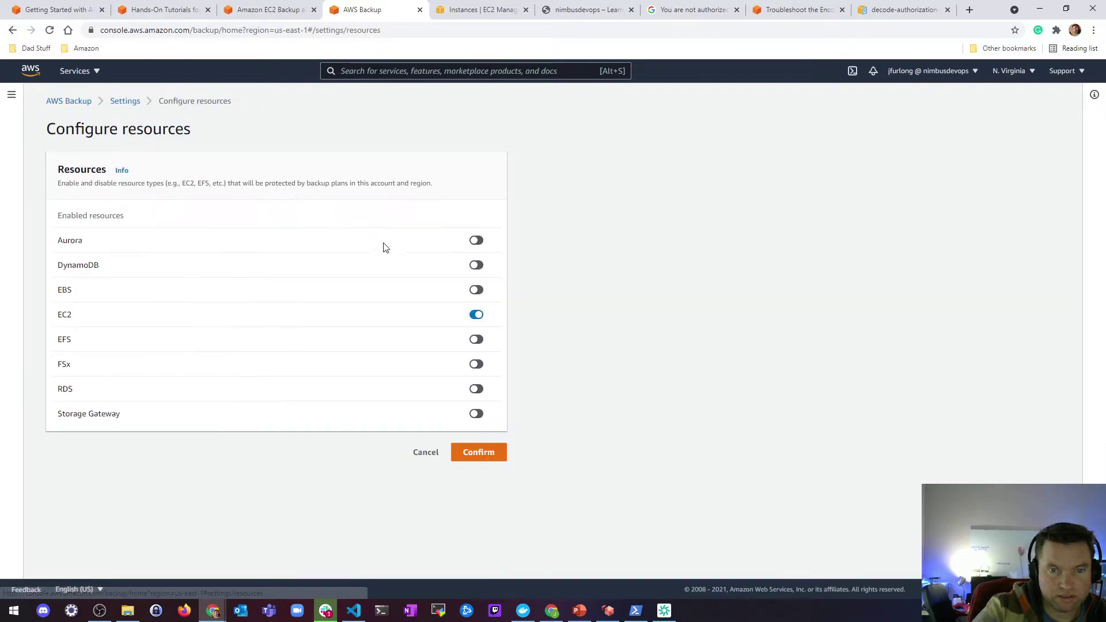
{"action": "left_click", "coordinate": [427, 450]}
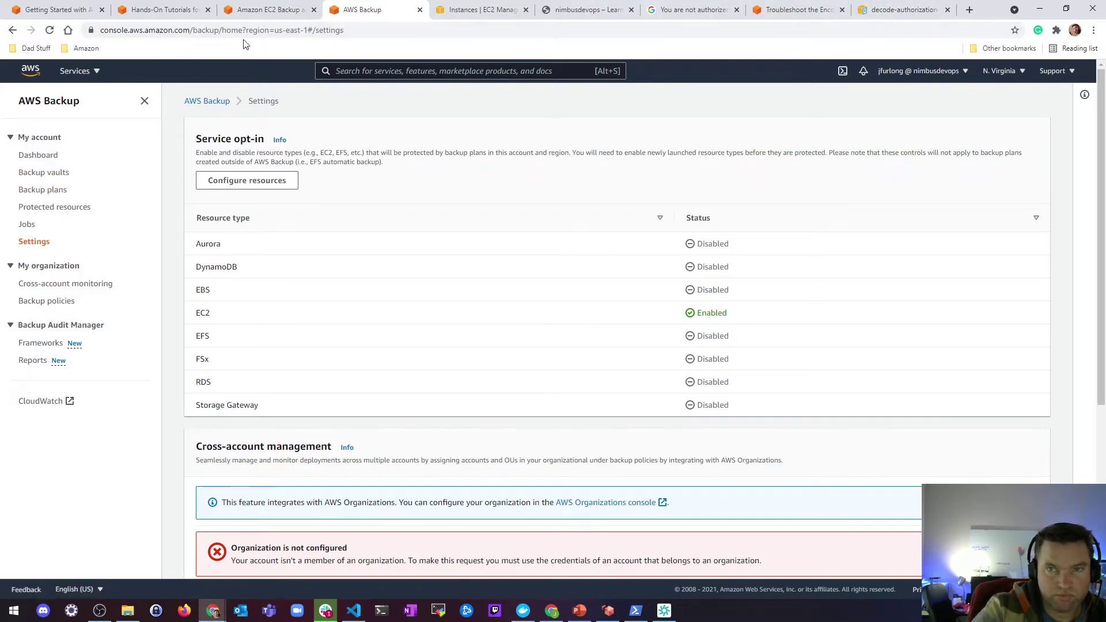
{"action": "left_click", "coordinate": [874, 7]}
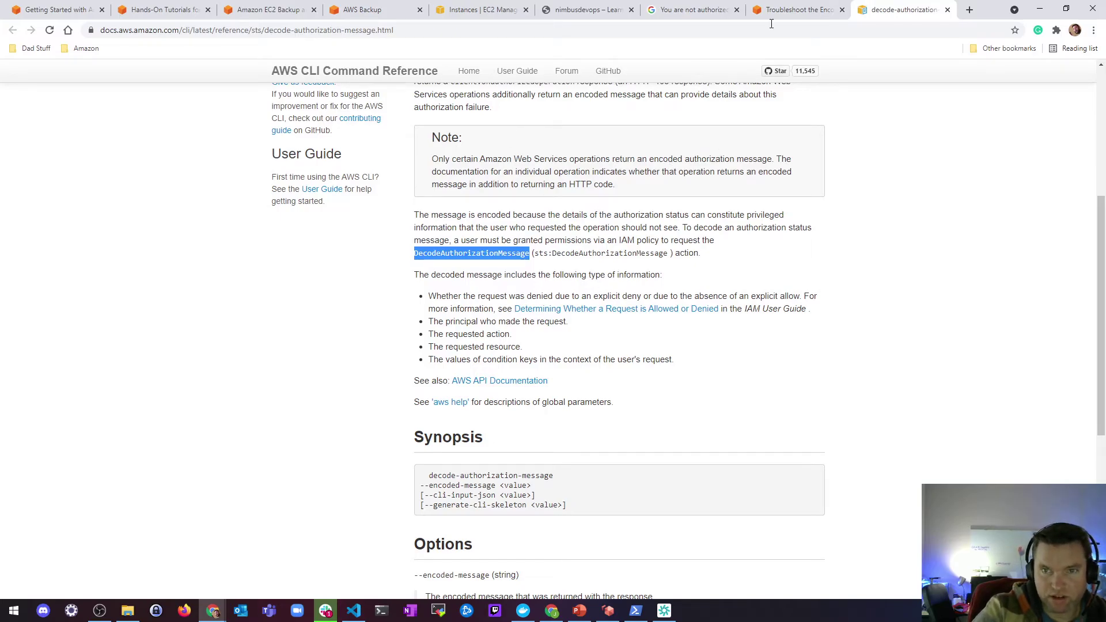
{"action": "left_click", "coordinate": [365, 6]}
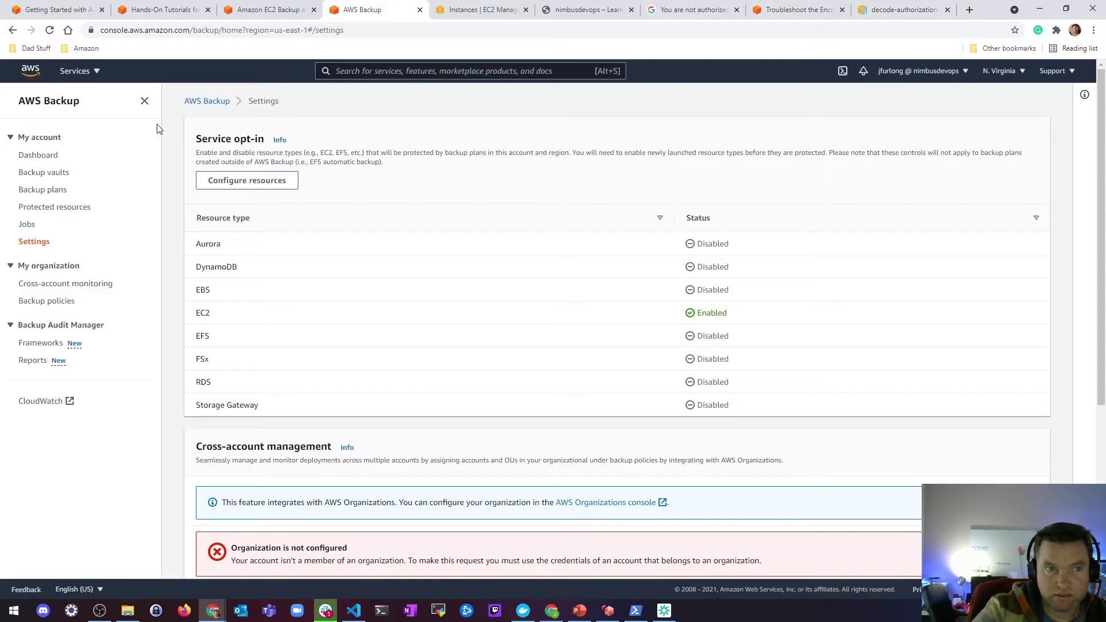
{"action": "left_click", "coordinate": [280, 5]}
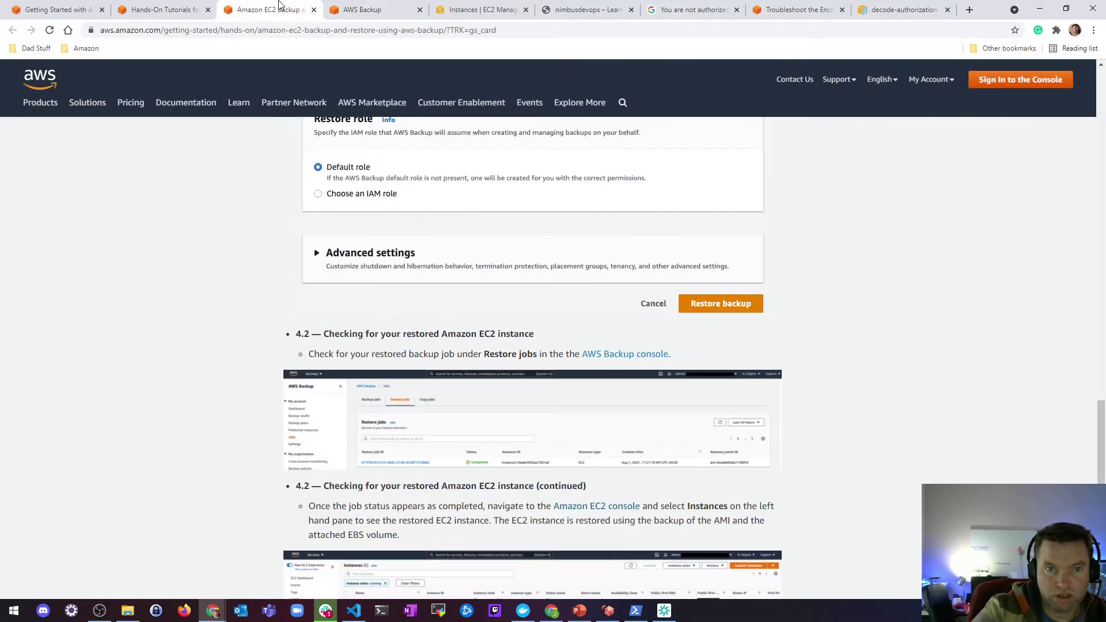
Switch to the EC2 console, search the AWS services for "iam" and open the IAM dashboard.
{"action": "left_click", "coordinate": [457, 7]}
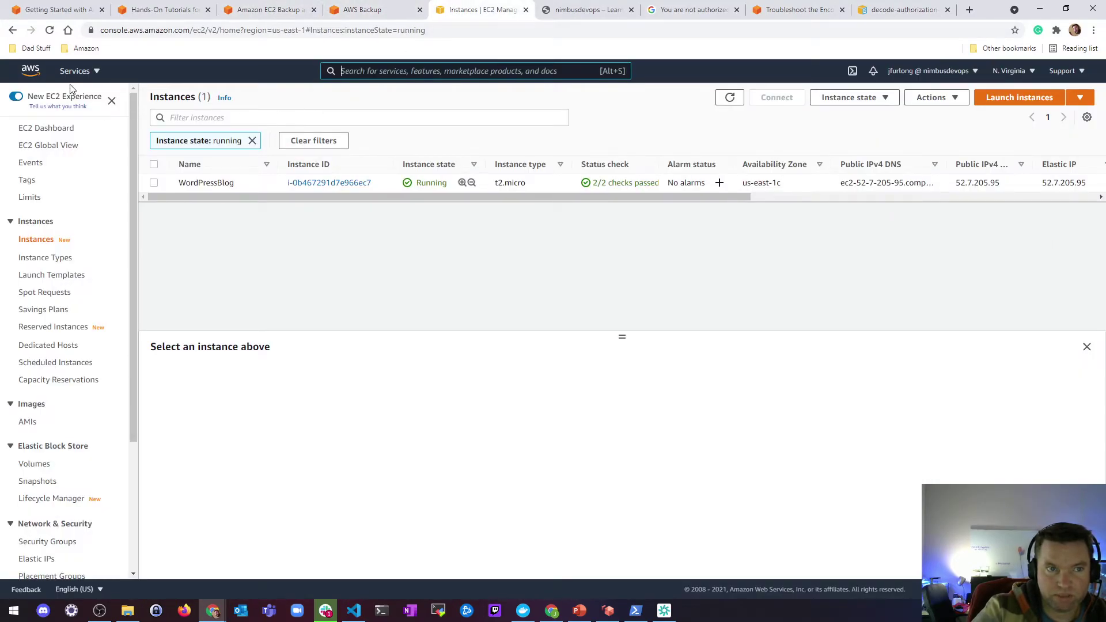
{"action": "type", "text": "iam"}
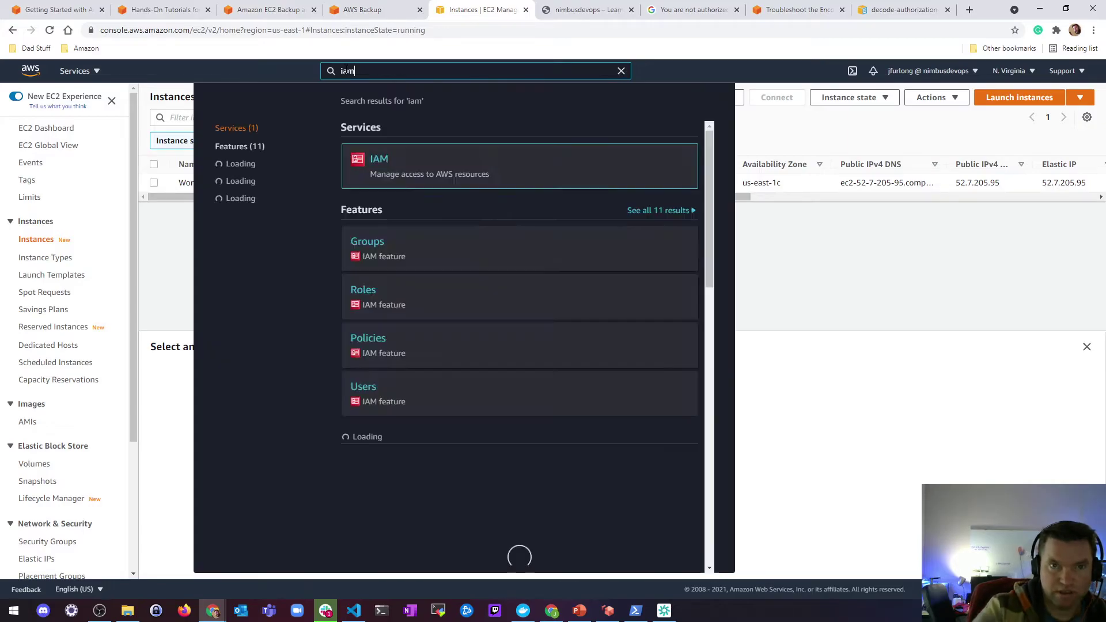
{"action": "left_click", "coordinate": [384, 174]}
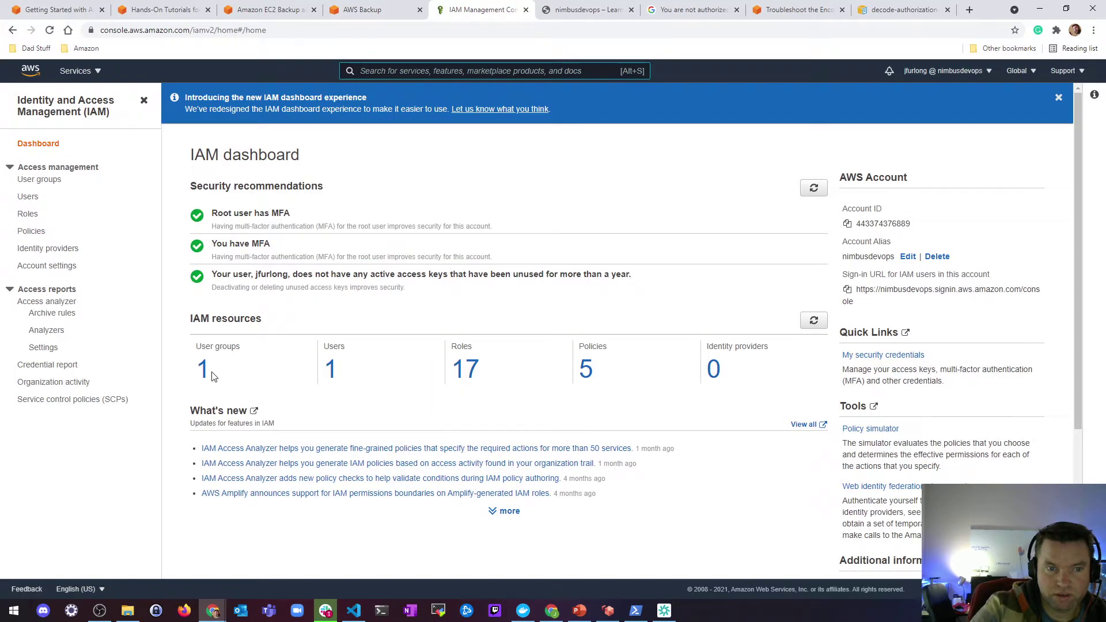
Open the IAM user's details and review the attached permissions policies and group memberships.
{"action": "left_click", "coordinate": [27, 197]}
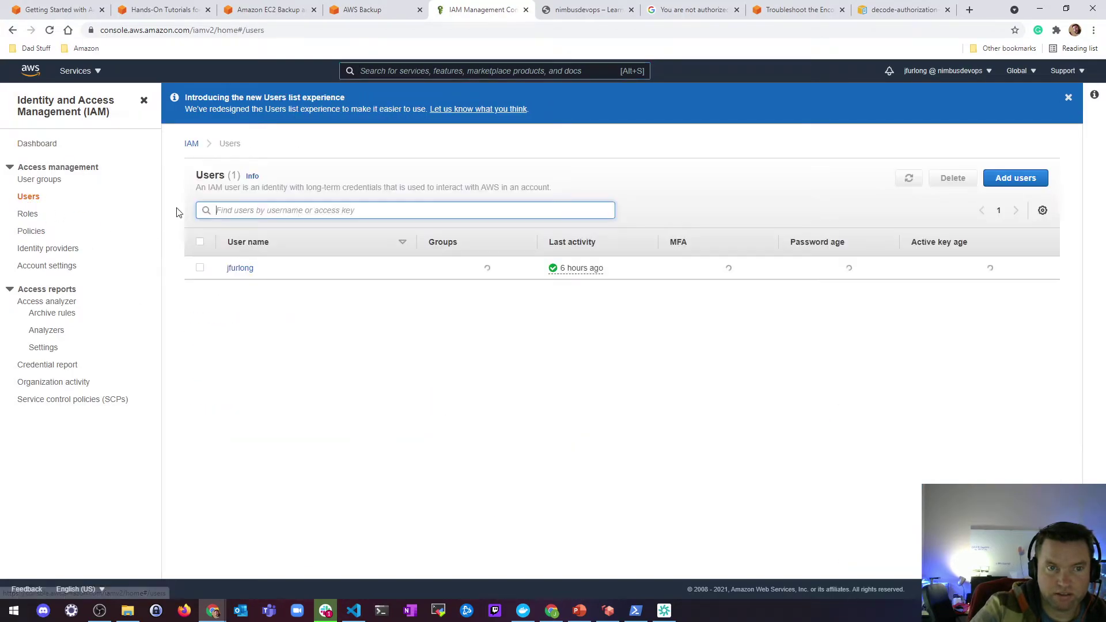
{"action": "left_click", "coordinate": [240, 270]}
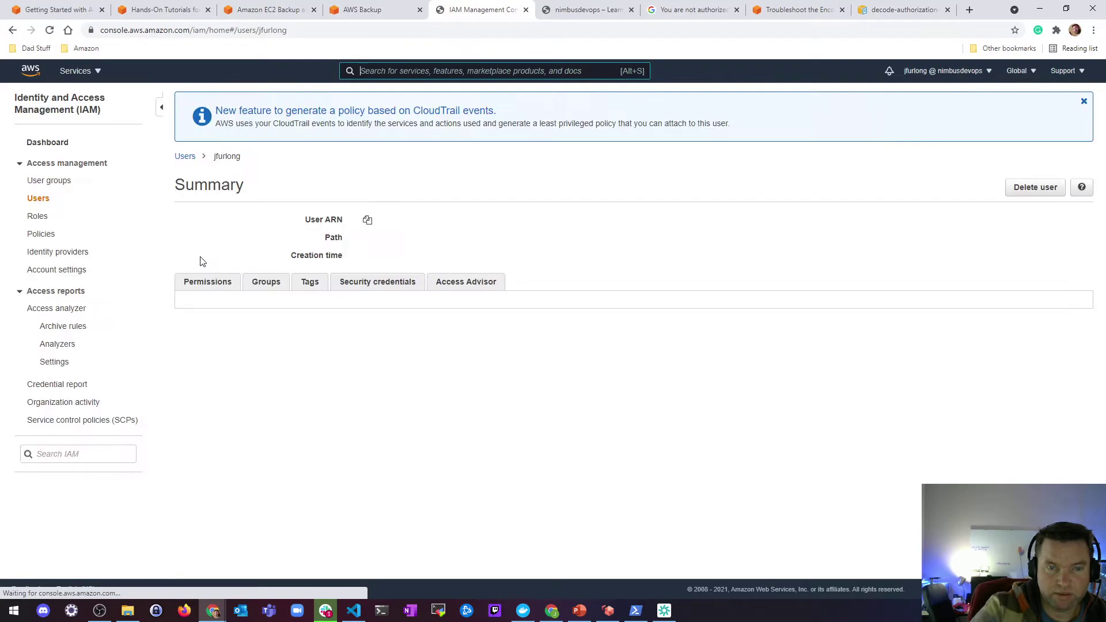
{"action": "scroll", "coordinate": [235, 340], "scroll_direction": "down", "scroll_amount": 1}
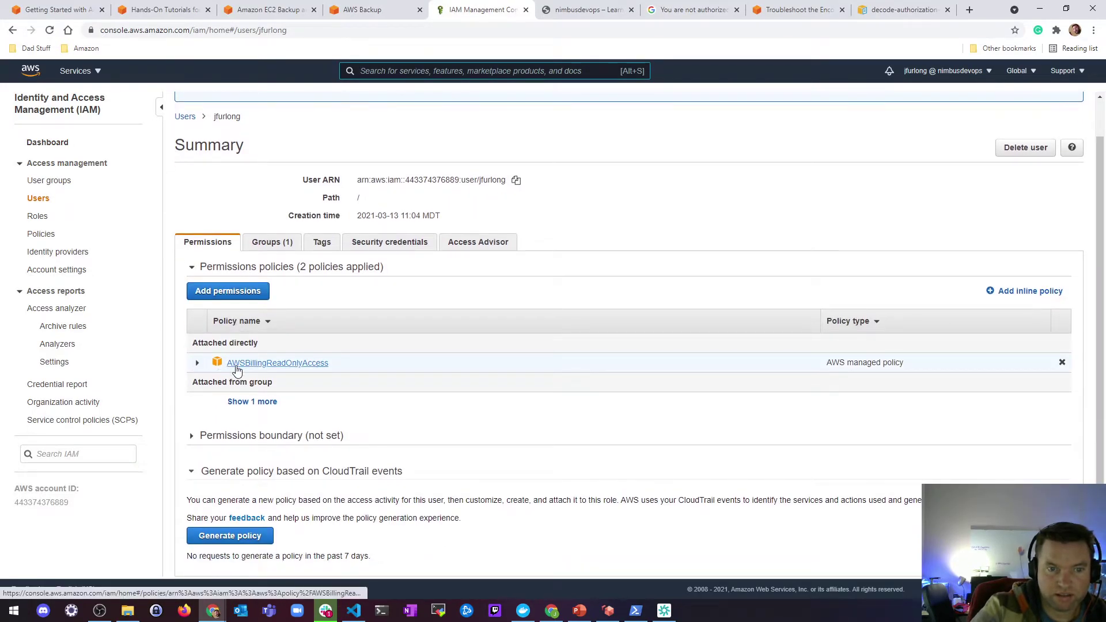
{"action": "left_click", "coordinate": [267, 244]}
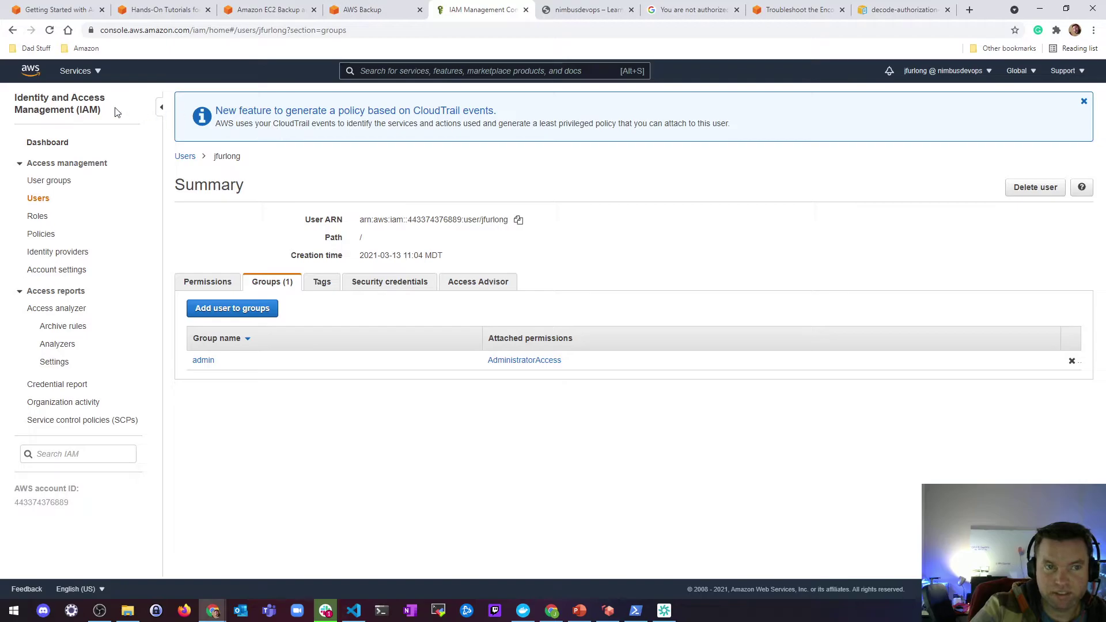
Close the decode-authorization-message reference and the encoded authorization failure article, returning to the Google results for the authorization error.
{"action": "left_click", "coordinate": [933, 10]}
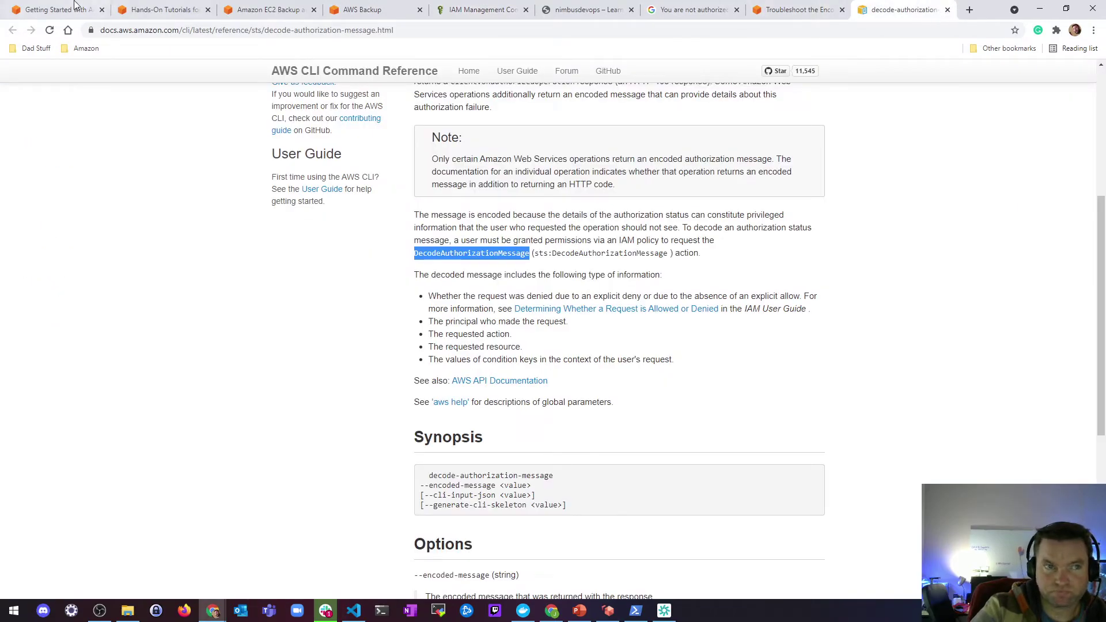
{"action": "left_click", "coordinate": [947, 10]}
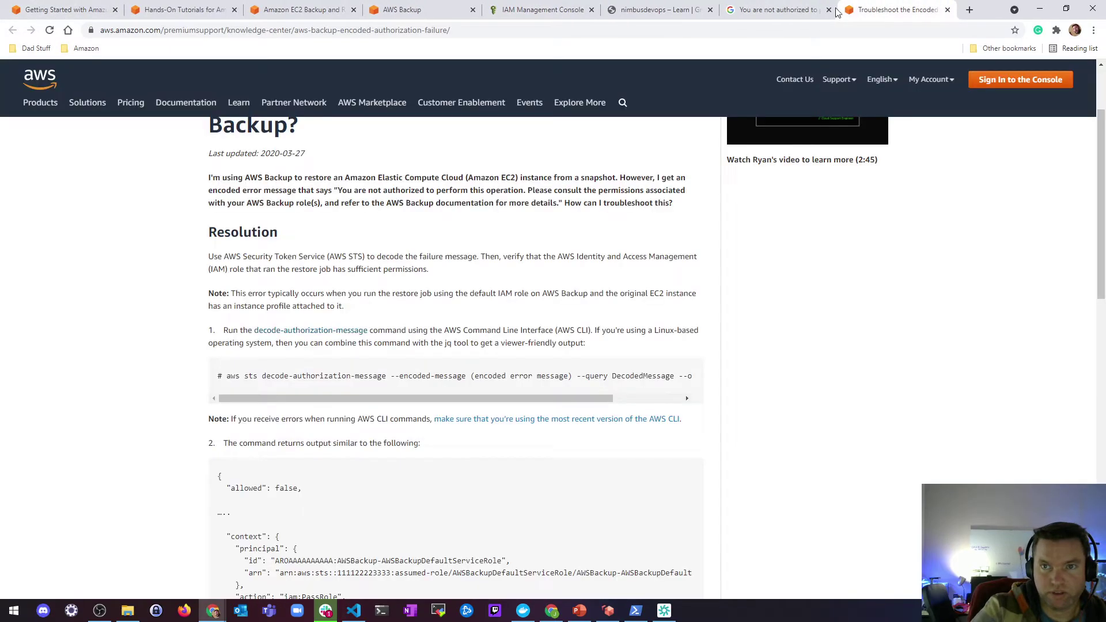
{"action": "left_click", "coordinate": [947, 9]}
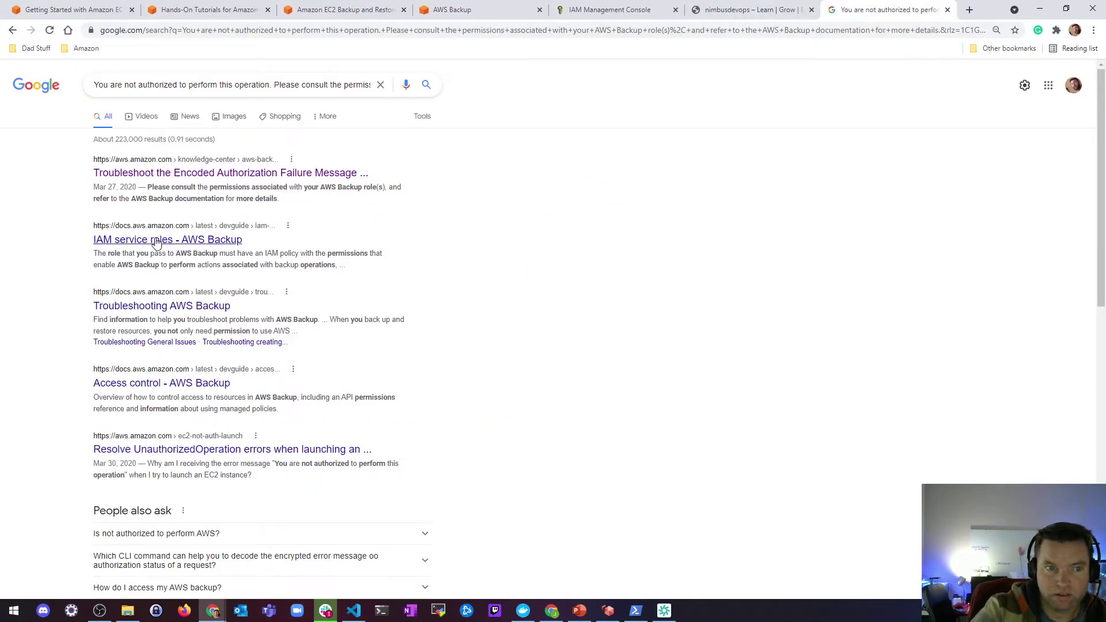
Open the "IAM service roles - AWS Backup" result separately and read its sections on controlling backup access and the default service role.
{"action": "right_click", "coordinate": [120, 242]}
{"action": "left_click", "coordinate": [151, 247]}
{"action": "left_click", "coordinate": [882, 6]}
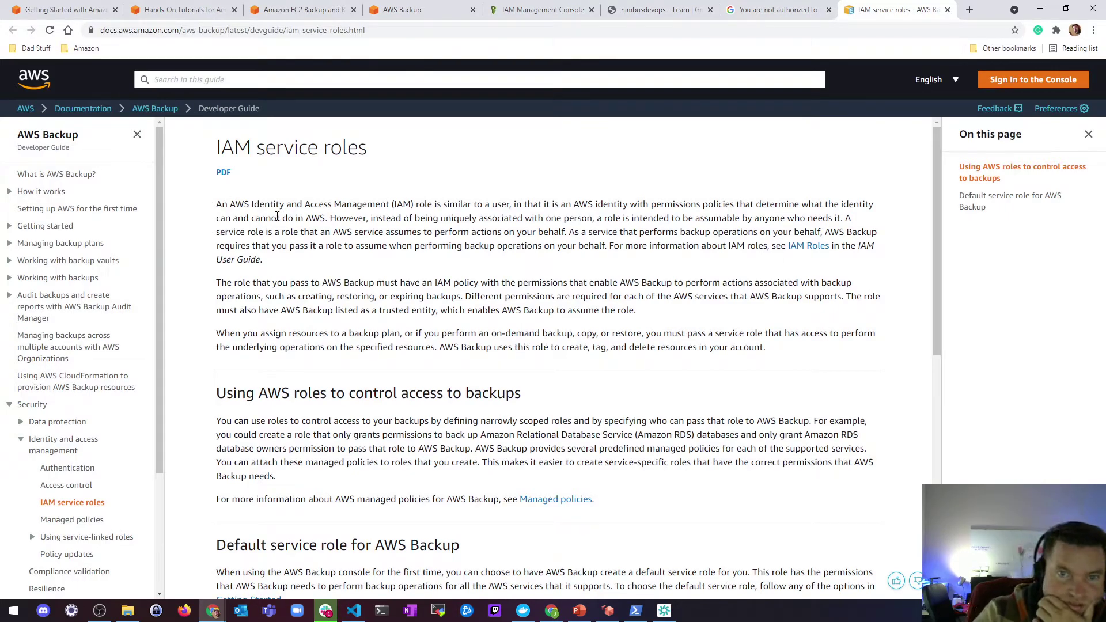
{"action": "scroll", "coordinate": [277, 215], "scroll_direction": "down", "scroll_amount": 3}
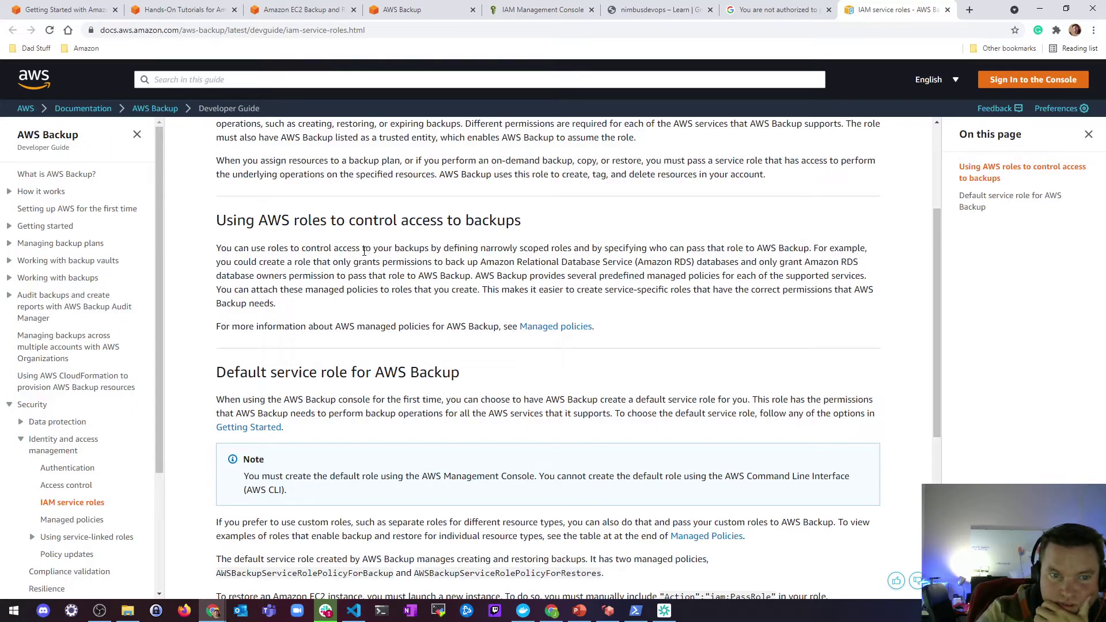
{"action": "scroll", "coordinate": [77, 329], "scroll_direction": "down", "scroll_amount": 2}
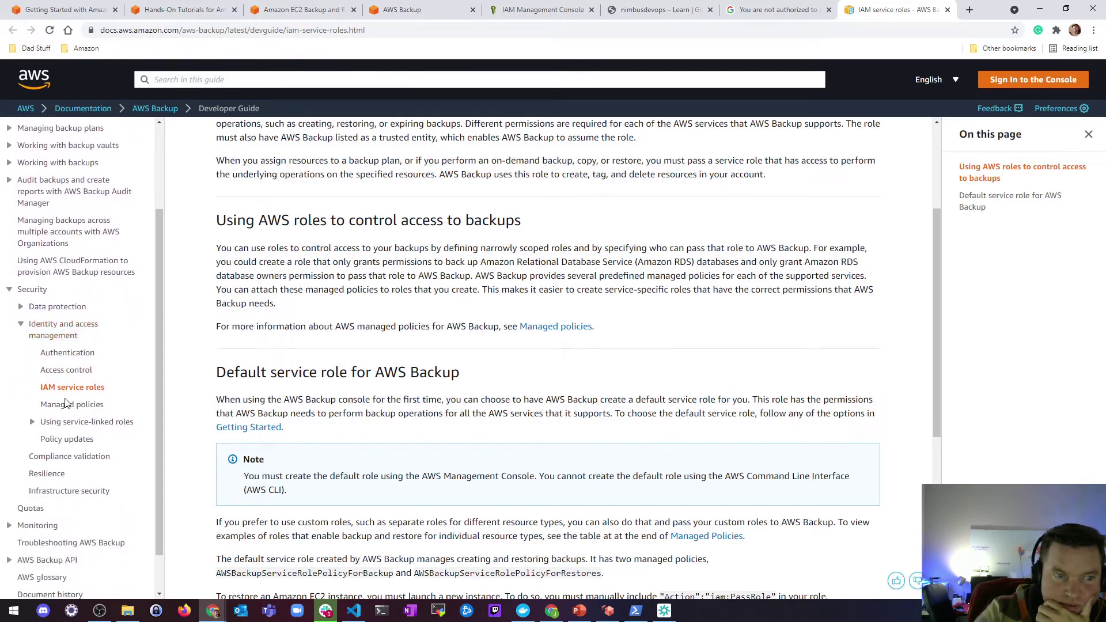
{"action": "scroll", "coordinate": [291, 364], "scroll_direction": "down", "scroll_amount": 2}
{"action": "scroll", "coordinate": [292, 364], "scroll_direction": "down", "scroll_amount": 4}
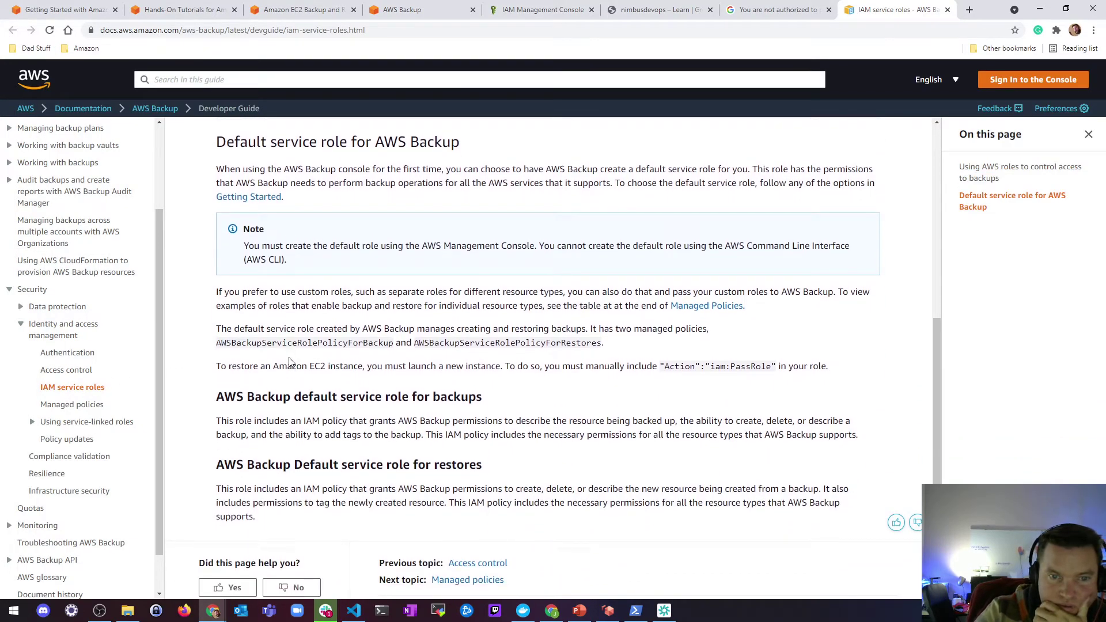
{"action": "scroll", "coordinate": [290, 361], "scroll_direction": "down", "scroll_amount": 2}
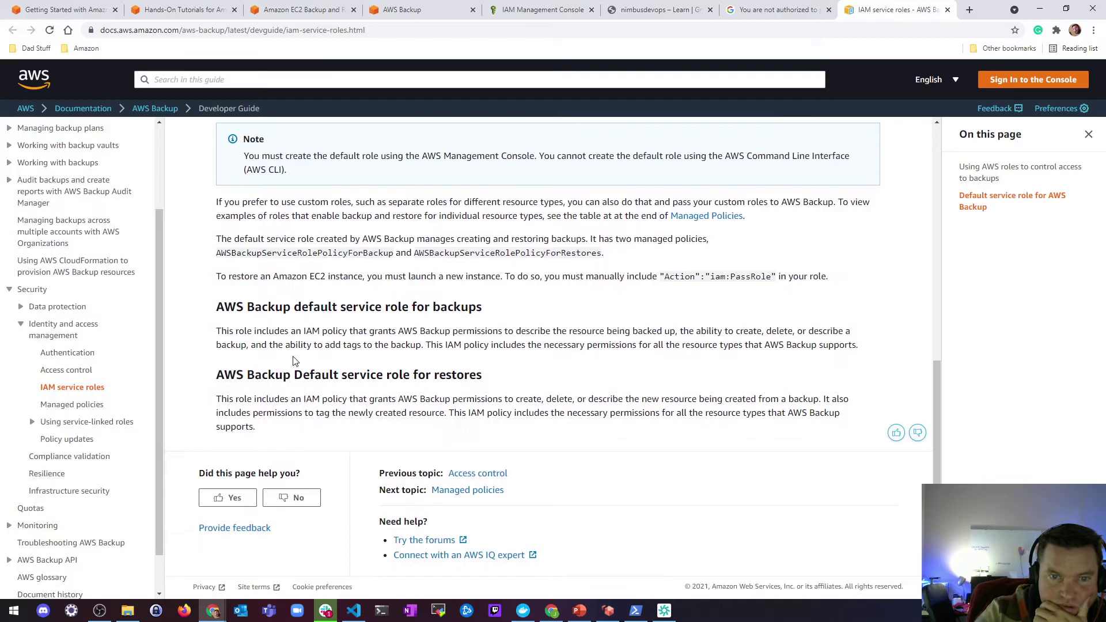
{"action": "scroll", "coordinate": [300, 354], "scroll_direction": "down", "scroll_amount": 2}
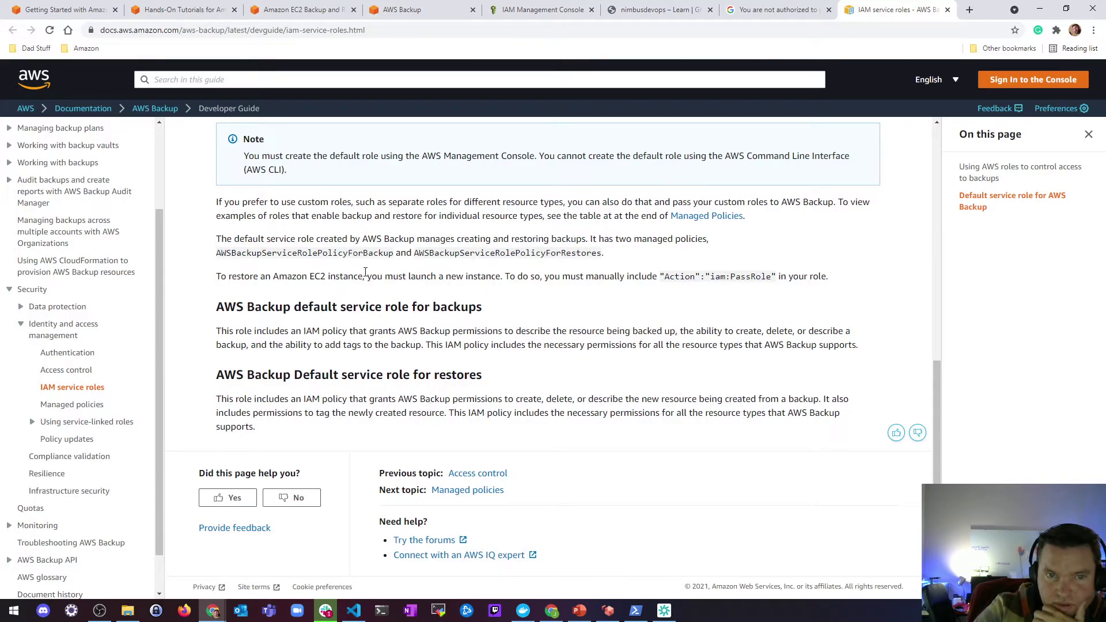
Open the "Troubleshooting AWS Backup" result separately and read through its general, creating and deleting resources sections.
{"action": "left_click", "coordinate": [769, 9]}
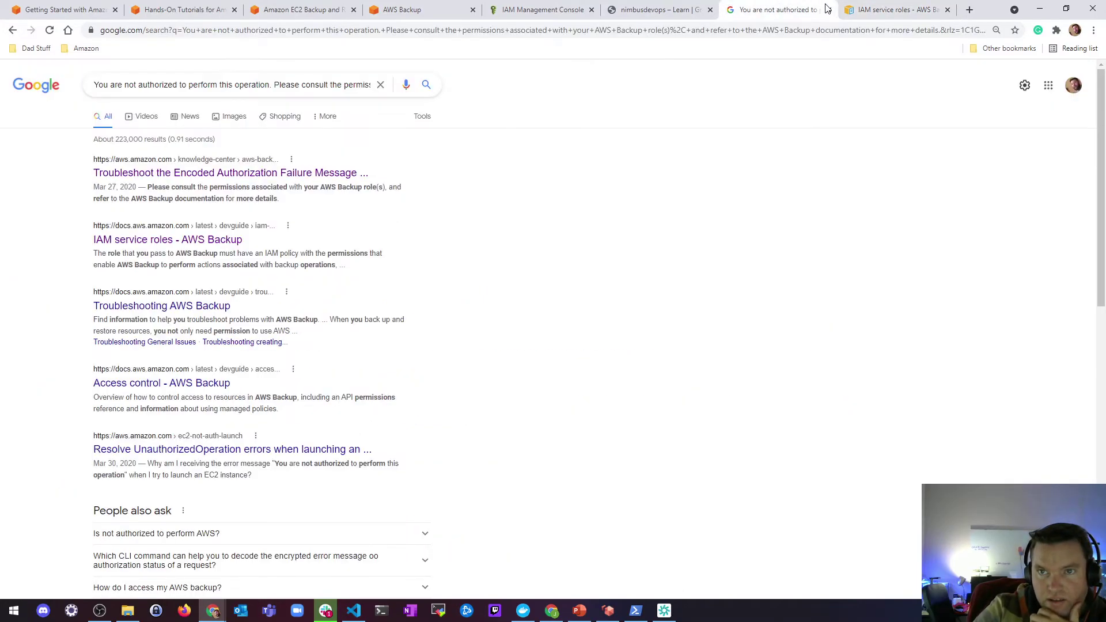
{"action": "right_click", "coordinate": [132, 310]}
{"action": "left_click", "coordinate": [184, 314]}
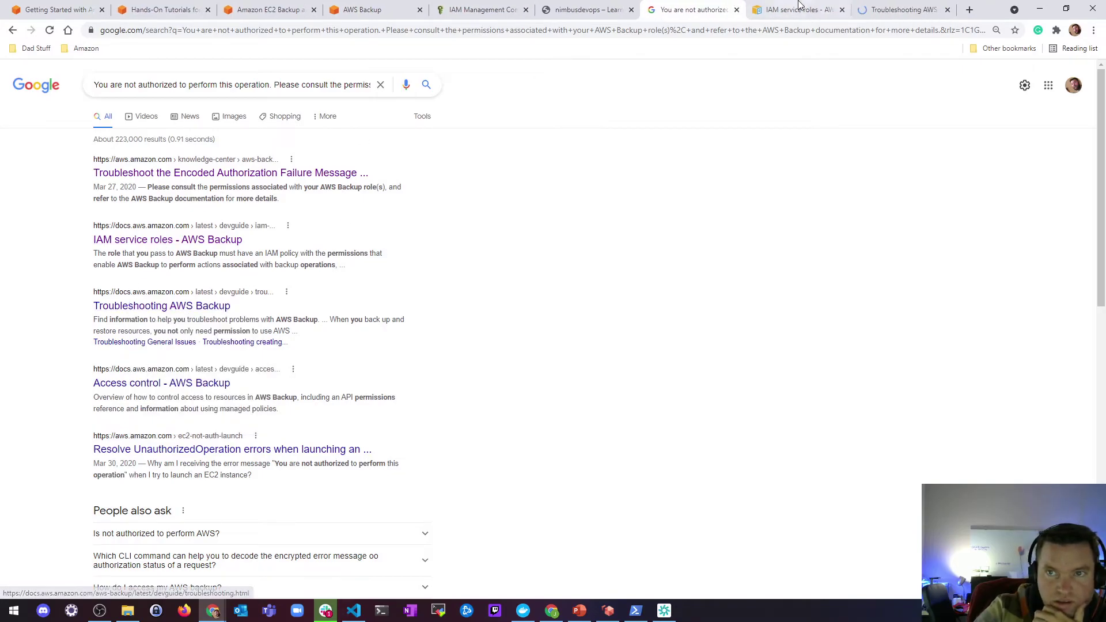
{"action": "left_click", "coordinate": [899, 9]}
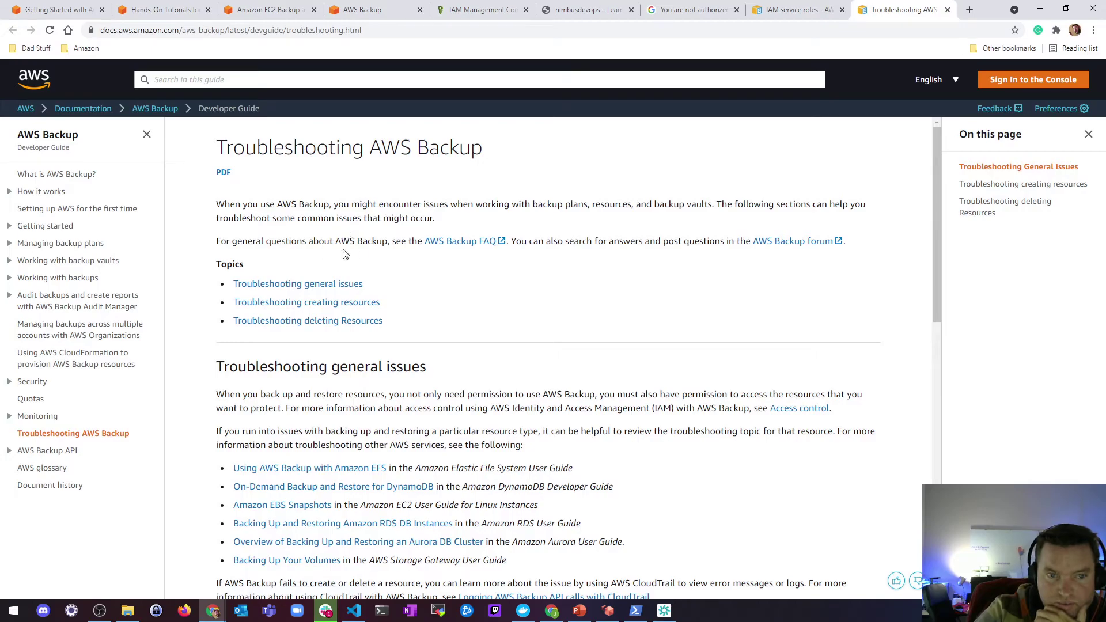
{"action": "scroll", "coordinate": [385, 261], "scroll_direction": "down", "scroll_amount": 2}
{"action": "scroll", "coordinate": [359, 257], "scroll_direction": "down", "scroll_amount": 2}
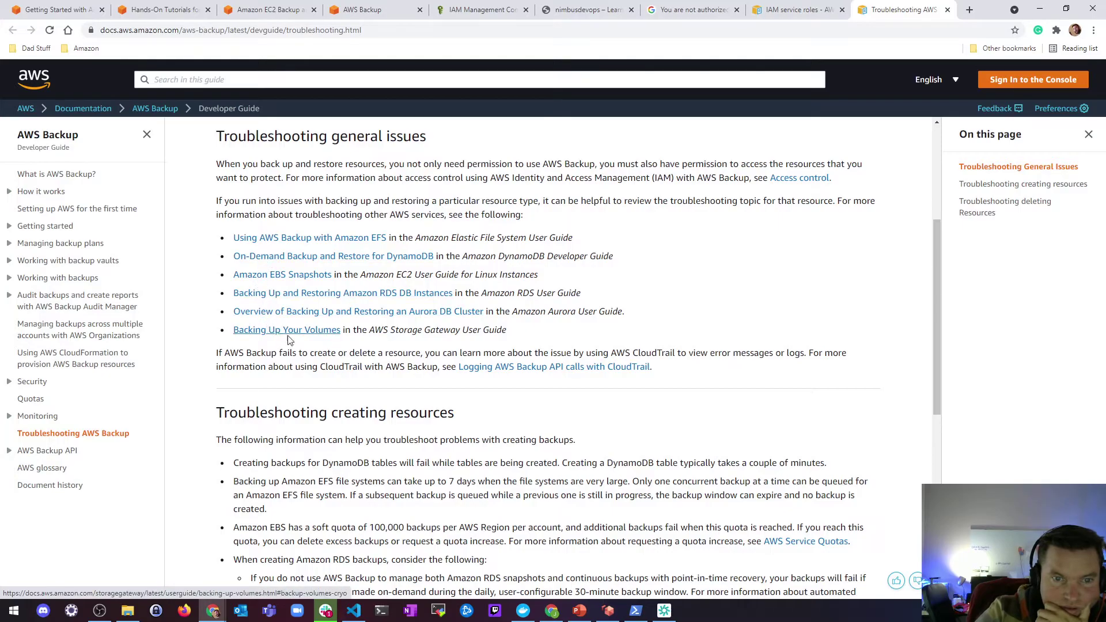
{"action": "scroll", "coordinate": [317, 336], "scroll_direction": "down", "scroll_amount": 4}
{"action": "scroll", "coordinate": [317, 336], "scroll_direction": "down", "scroll_amount": 4}
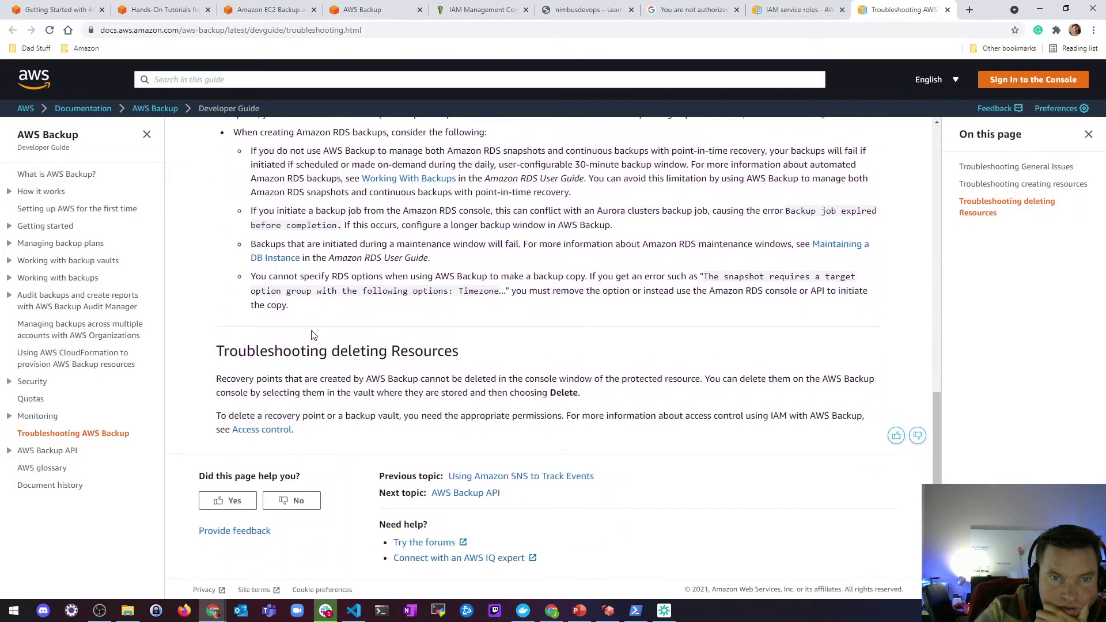
{"action": "scroll", "coordinate": [309, 330], "scroll_direction": "up", "scroll_amount": 3}
Search the troubleshooting page for "restore", read the matching guidance, and close the troubleshooting and IAM service roles pages.
{"action": "key", "text": "ctrl+f"}
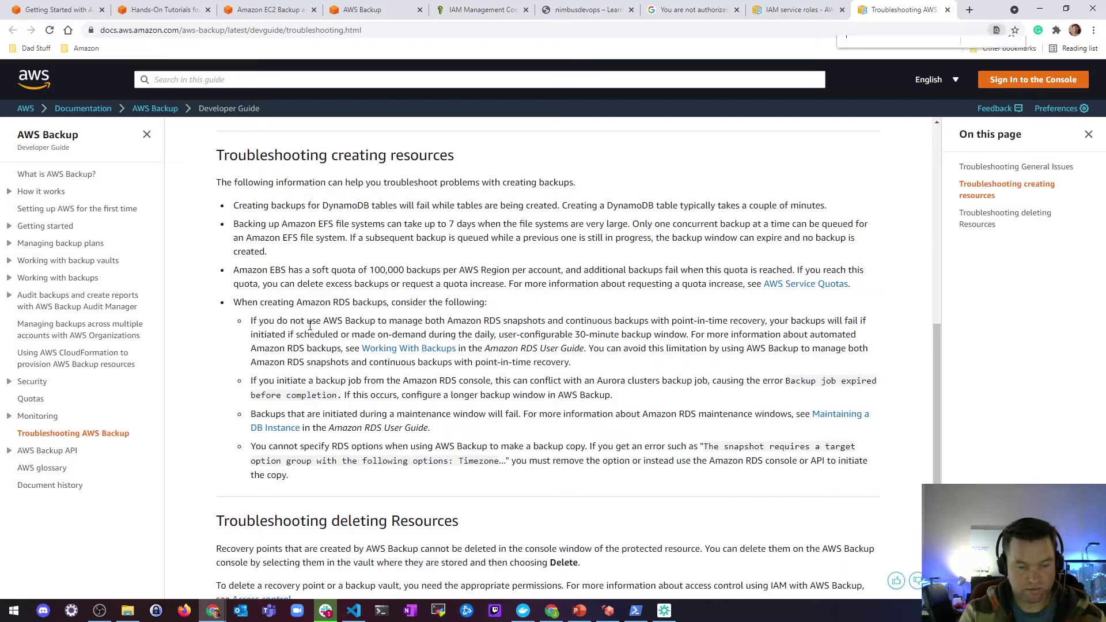
{"action": "type", "text": "res"}
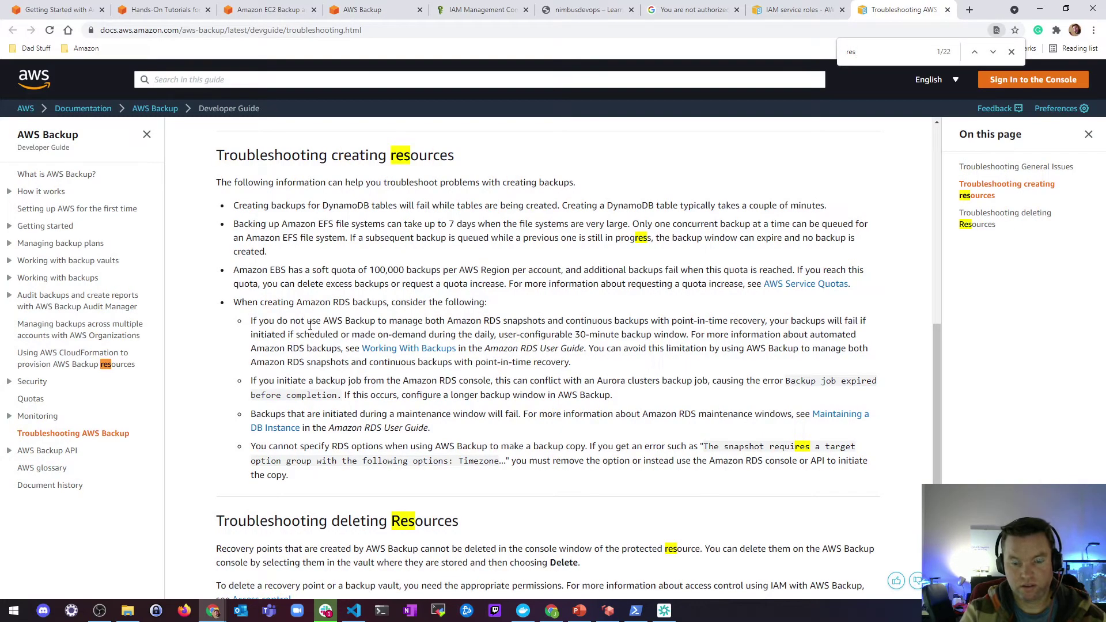
{"action": "type", "text": "tore"}
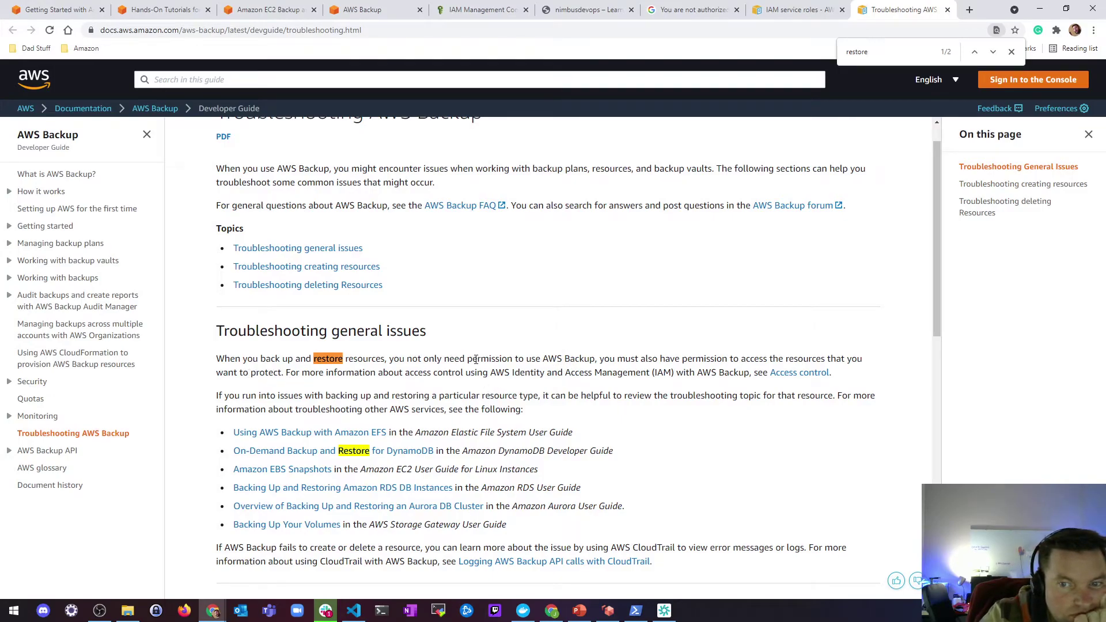
{"action": "scroll", "coordinate": [339, 393], "scroll_direction": "down", "scroll_amount": 2}
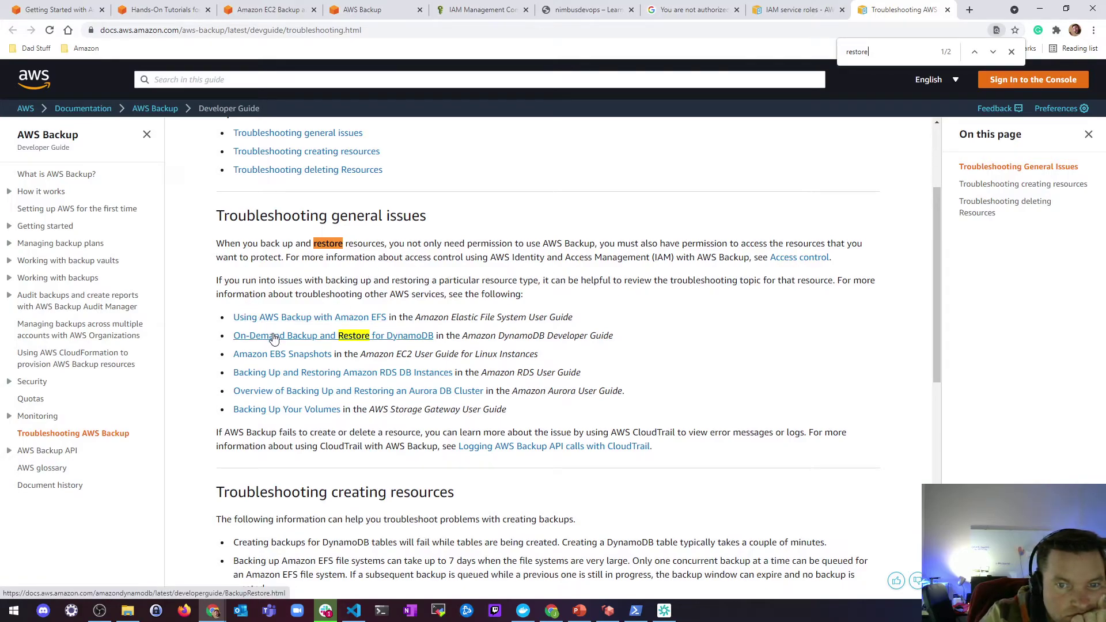
{"action": "scroll", "coordinate": [556, 314], "scroll_direction": "down", "scroll_amount": 1}
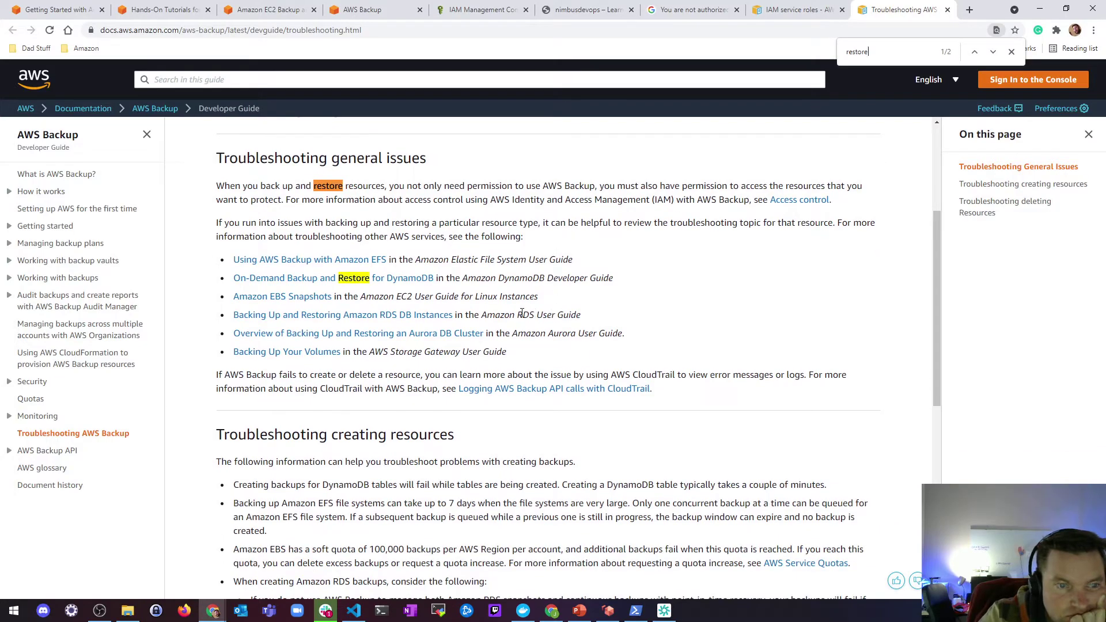
{"action": "scroll", "coordinate": [461, 317], "scroll_direction": "down", "scroll_amount": 3}
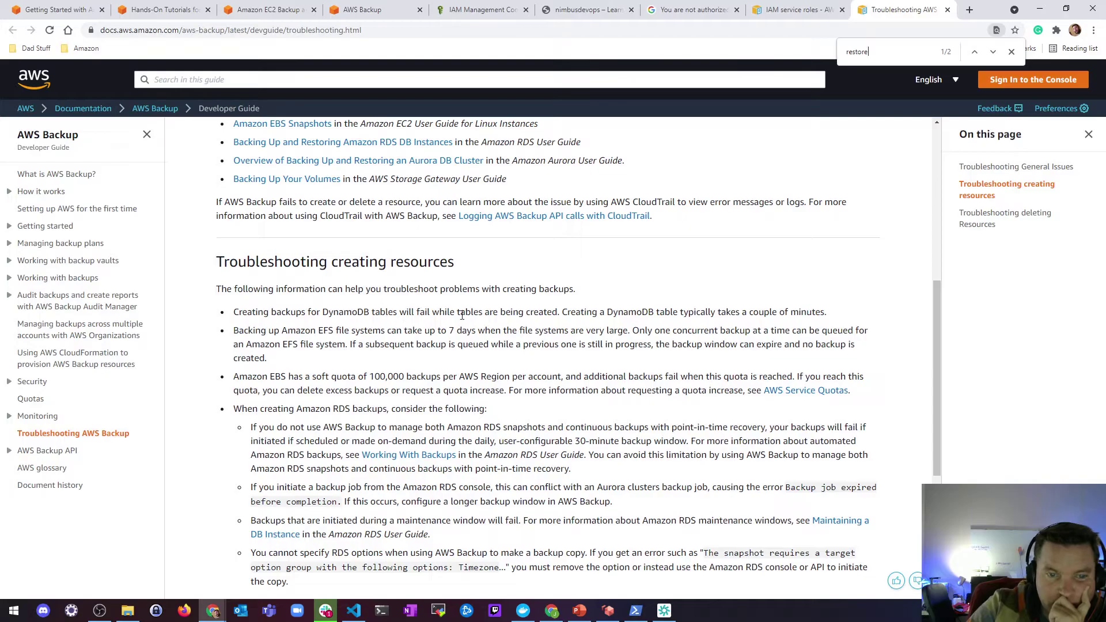
{"action": "scroll", "coordinate": [461, 315], "scroll_direction": "down", "scroll_amount": 5}
{"action": "left_click", "coordinate": [947, 10]}
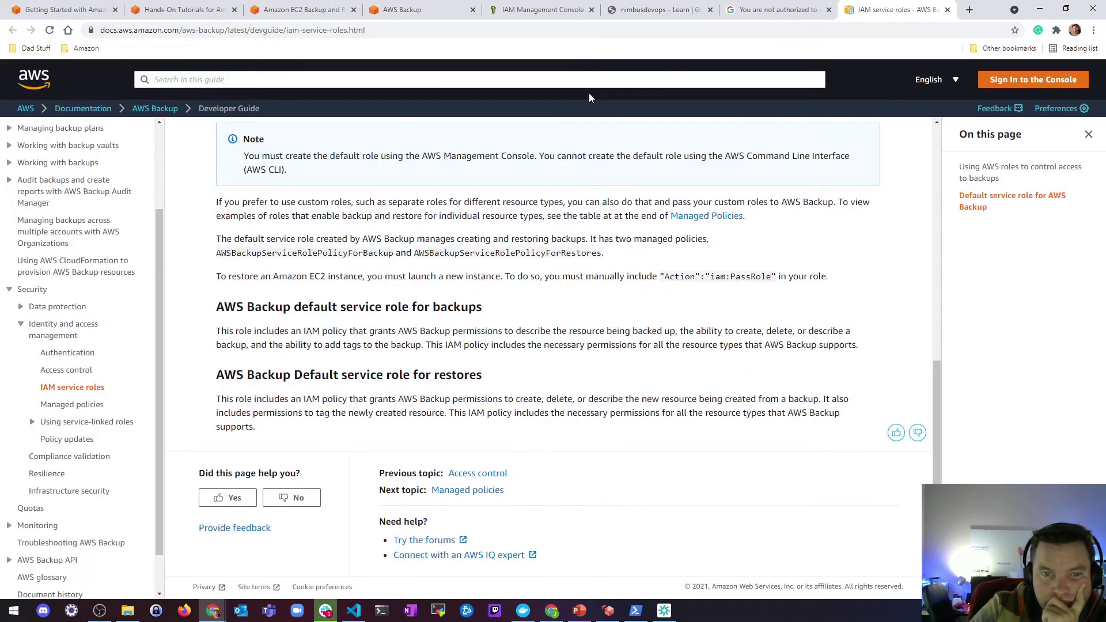
{"action": "left_click", "coordinate": [947, 9]}
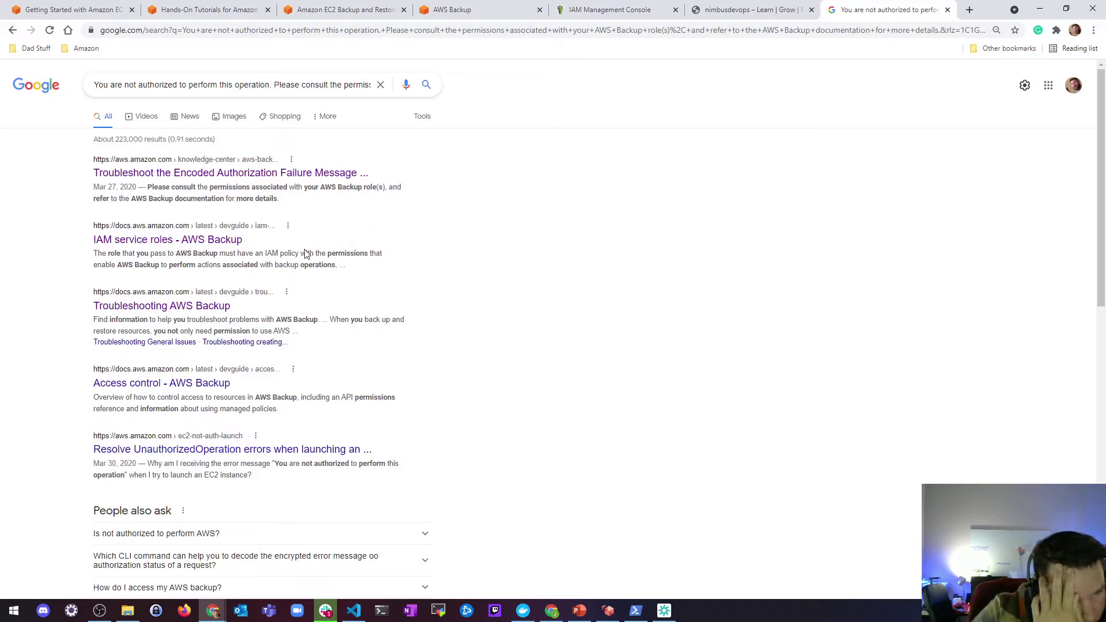
Open the "Access control - AWS Backup" result separately and read its resource ARNs, resource ownership and policy elements sections.
{"action": "right_click", "coordinate": [131, 382]}
{"action": "left_click", "coordinate": [161, 386]}
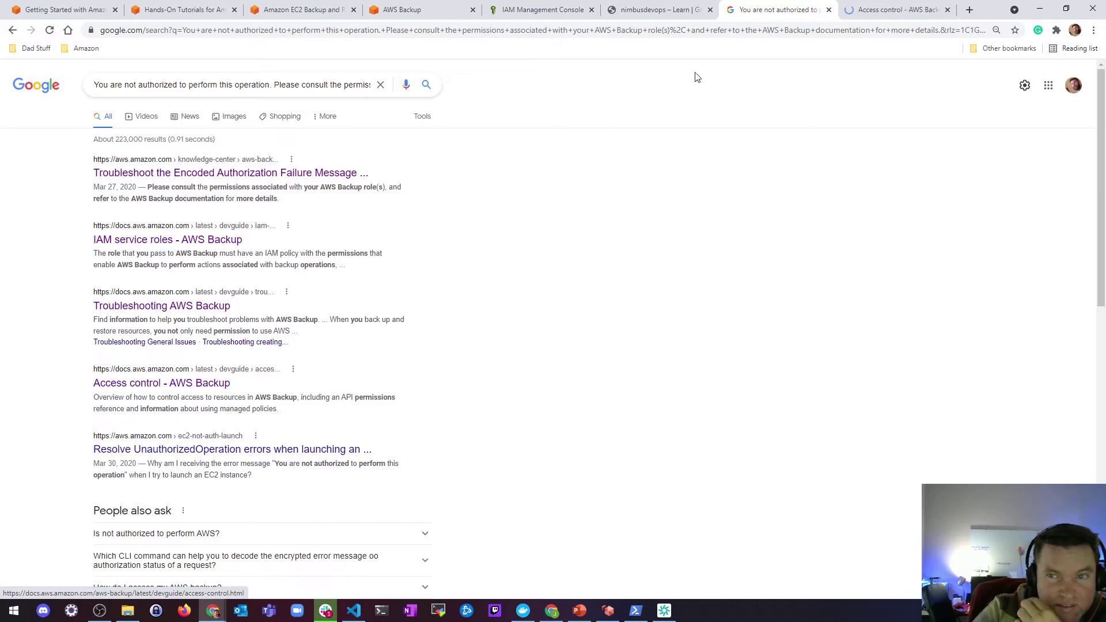
{"action": "left_click", "coordinate": [896, 8]}
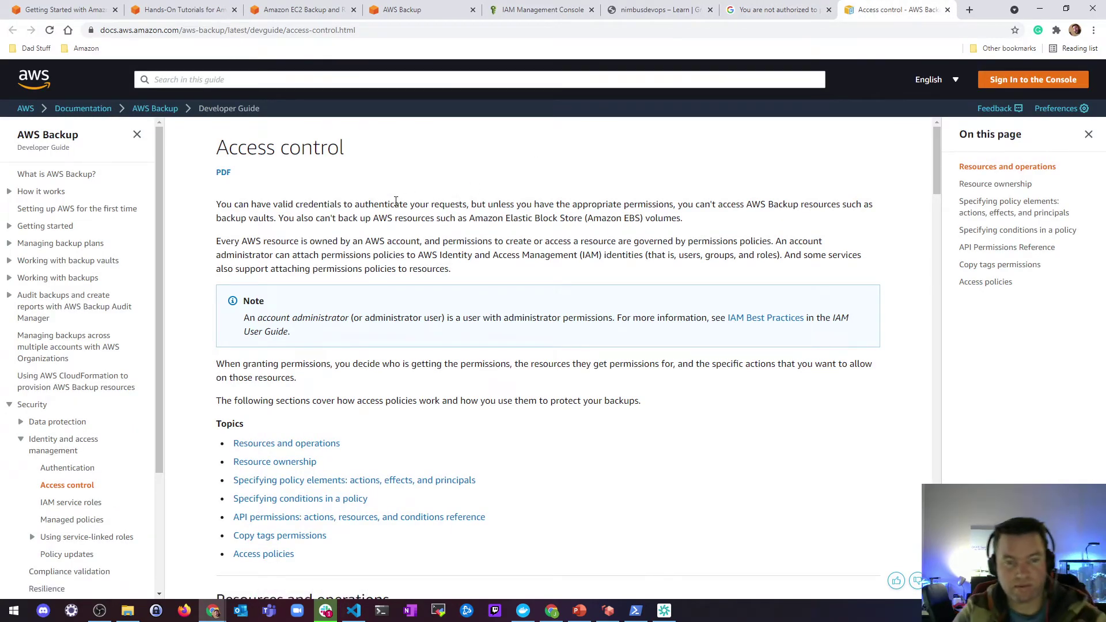
{"action": "scroll", "coordinate": [364, 308], "scroll_direction": "down", "scroll_amount": 1}
{"action": "scroll", "coordinate": [364, 308], "scroll_direction": "down", "scroll_amount": 7}
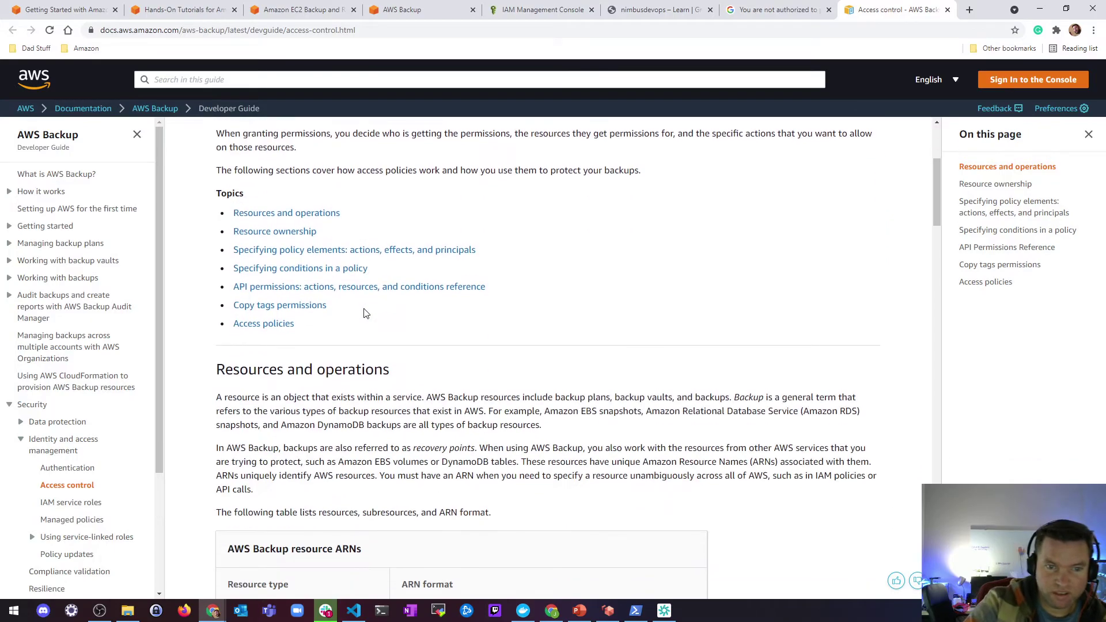
{"action": "scroll", "coordinate": [338, 319], "scroll_direction": "down", "scroll_amount": 2}
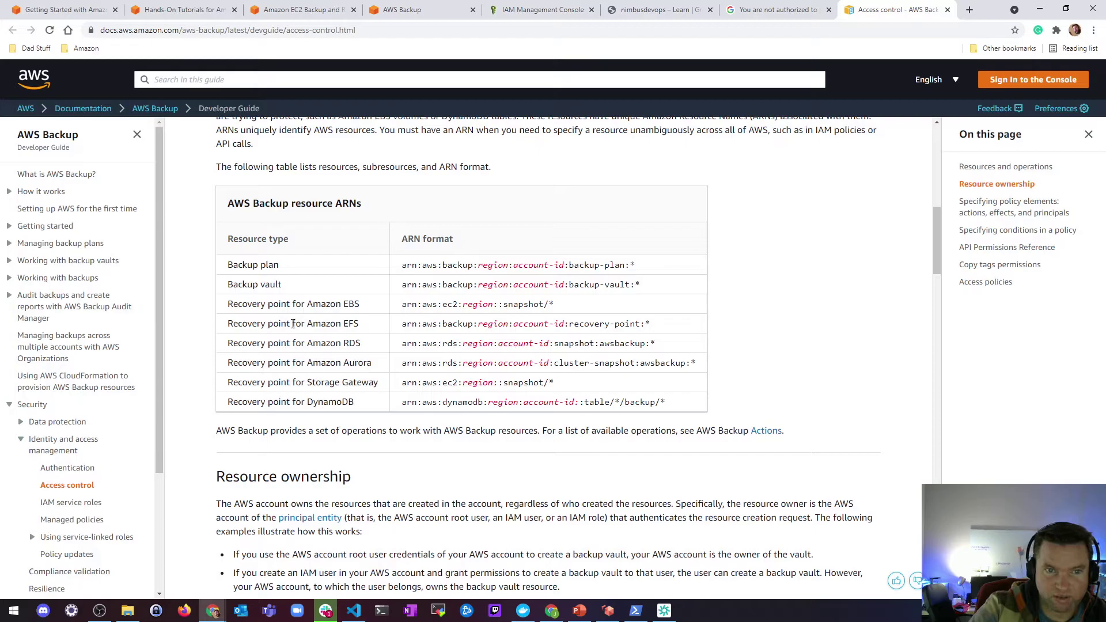
{"action": "scroll", "coordinate": [285, 325], "scroll_direction": "down", "scroll_amount": 4}
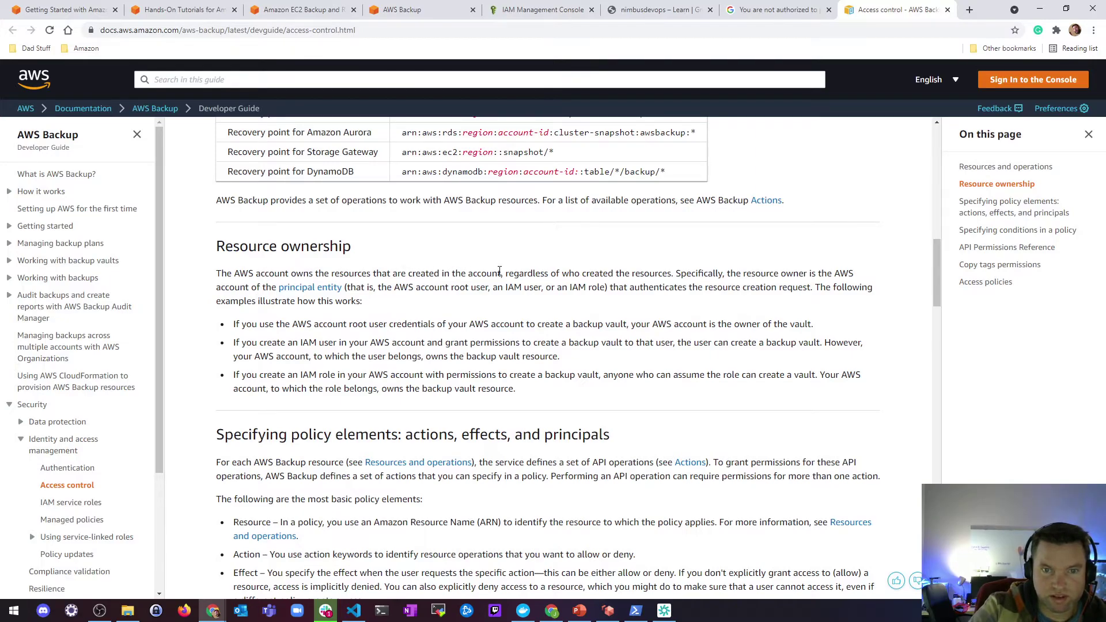
Return to the AWS Backup console and open the list of protected resources.
{"action": "left_click", "coordinate": [759, 7]}
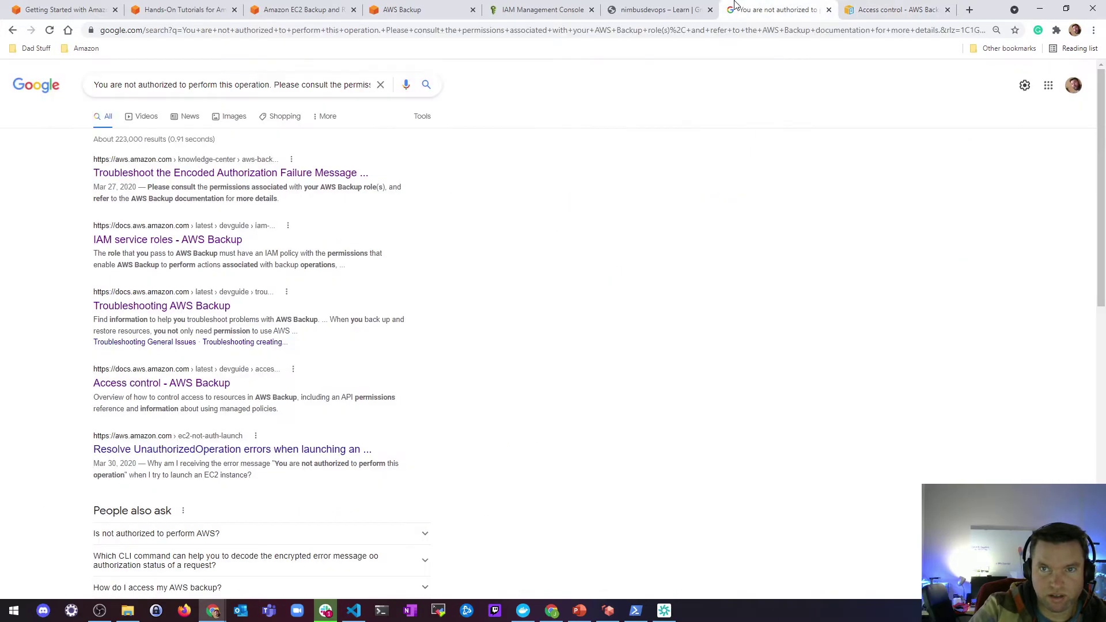
{"action": "left_click", "coordinate": [673, 7]}
{"action": "left_click", "coordinate": [542, 7]}
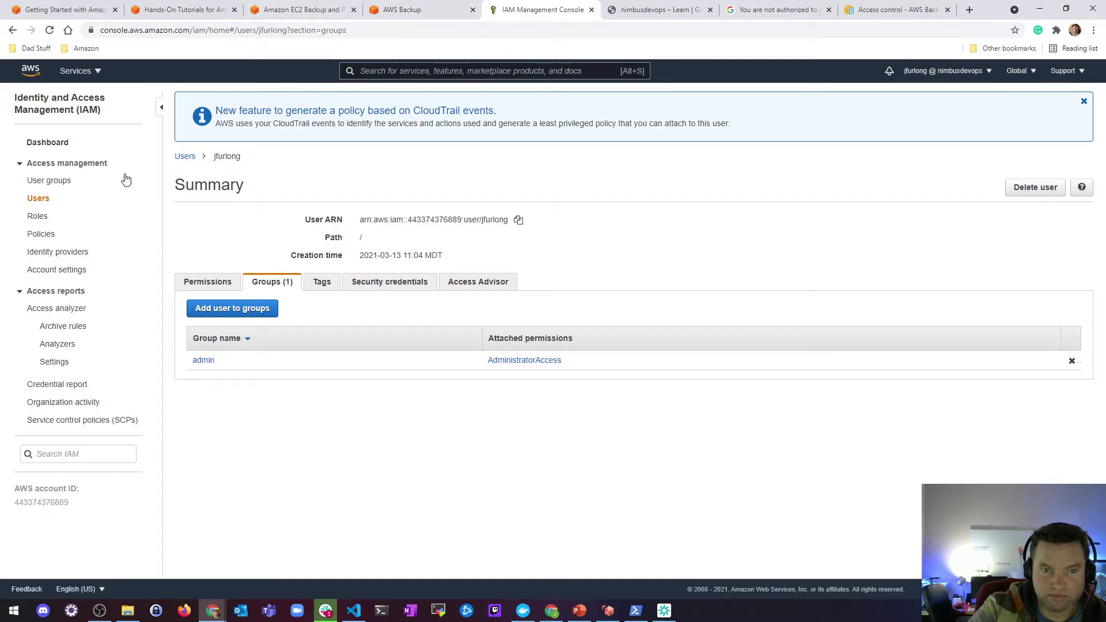
{"action": "left_click", "coordinate": [399, 8]}
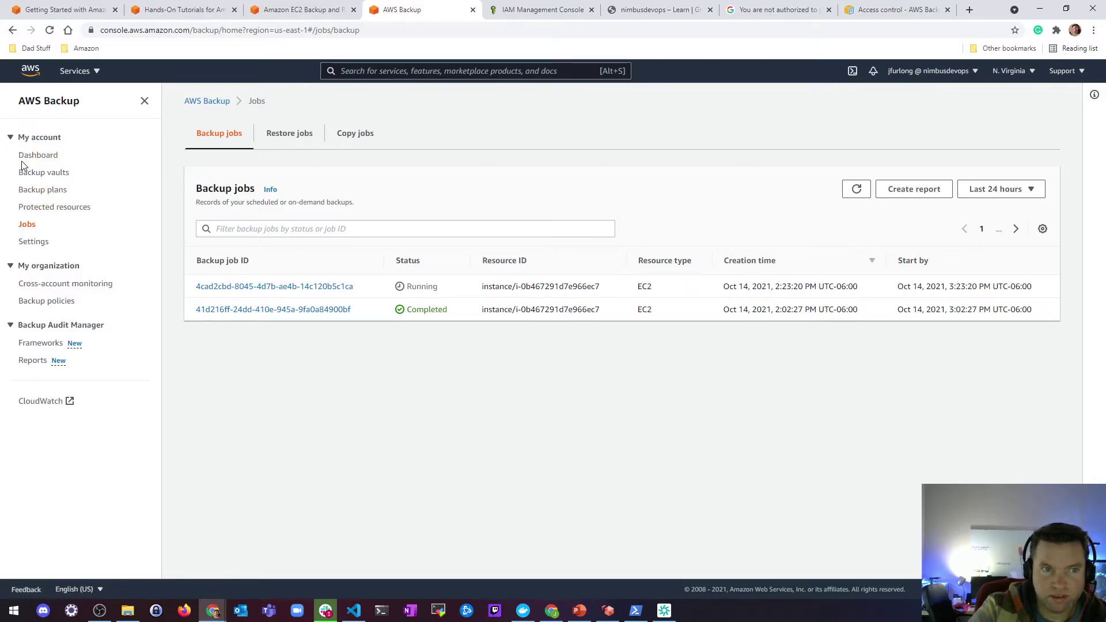
{"action": "left_click", "coordinate": [44, 207]}
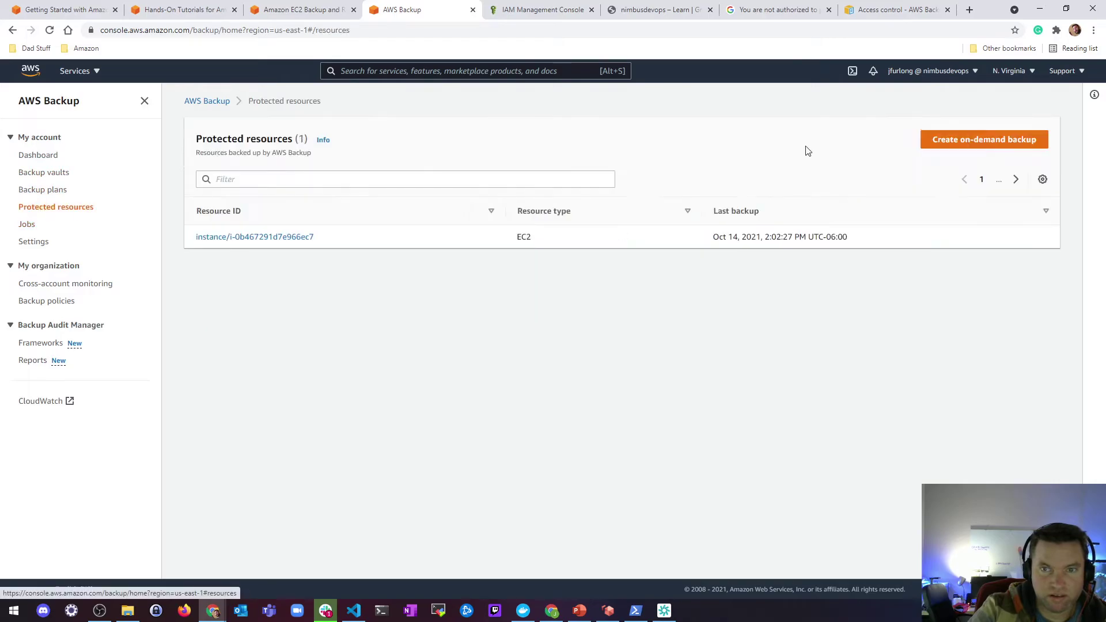
Start an on-demand backup with resource type EC2 and the WordPressBlog instance as the resource.
{"action": "left_click", "coordinate": [1018, 139]}
{"action": "left_click", "coordinate": [163, 229]}
{"action": "left_click", "coordinate": [144, 291]}
{"action": "left_click", "coordinate": [246, 226]}
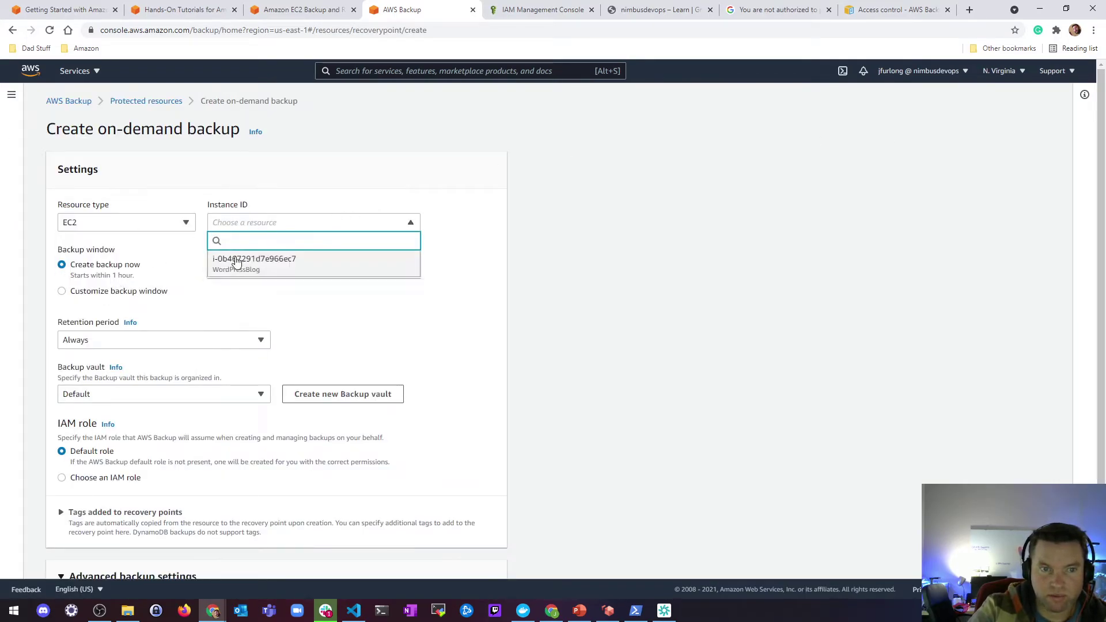
{"action": "left_click", "coordinate": [236, 263]}
Set the backup's retention period to 7 days and store it in the NimbusDevops backup vault.
{"action": "scroll", "coordinate": [139, 239], "scroll_direction": "down", "scroll_amount": 2}
{"action": "left_click", "coordinate": [133, 218]}
{"action": "left_click", "coordinate": [111, 252]}
{"action": "double_click", "coordinate": [289, 218]}
{"action": "type", "text": "7"}
{"action": "left_click", "coordinate": [93, 272]}
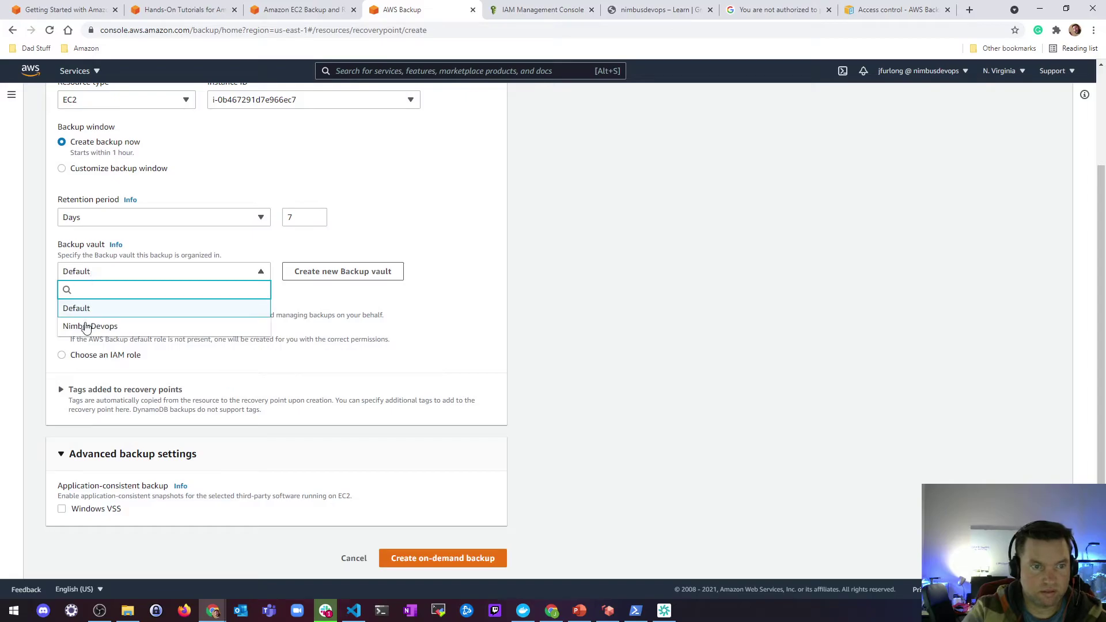
{"action": "left_click", "coordinate": [88, 326]}
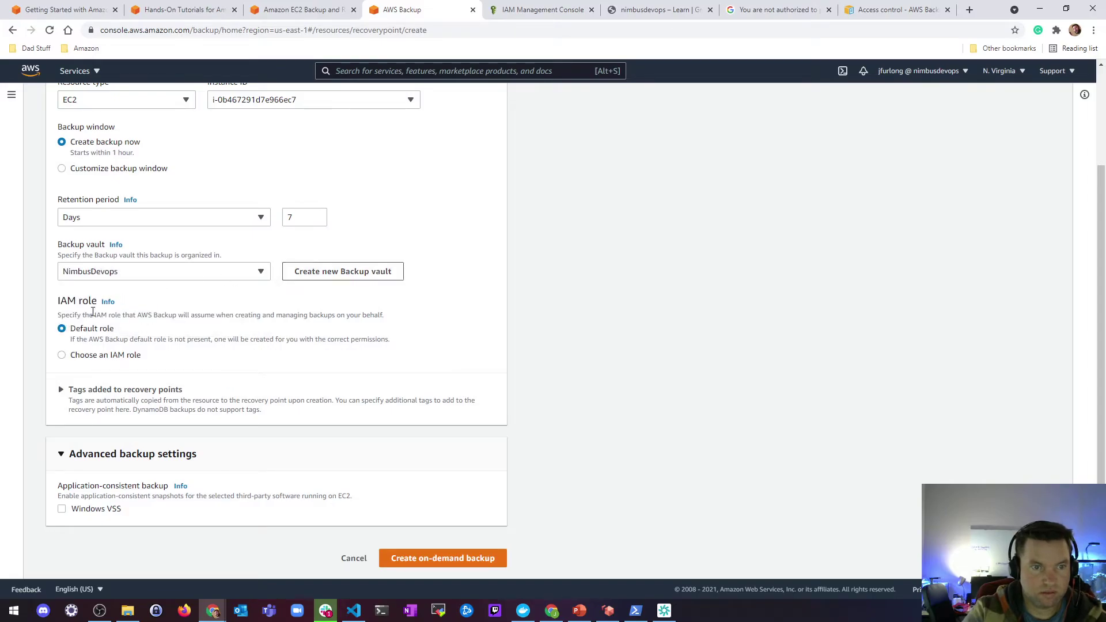
Assign the IAM role AWSServiceRoleForBackup, create the on-demand backup, and refresh the backup jobs list.
{"action": "left_click", "coordinate": [62, 355]}
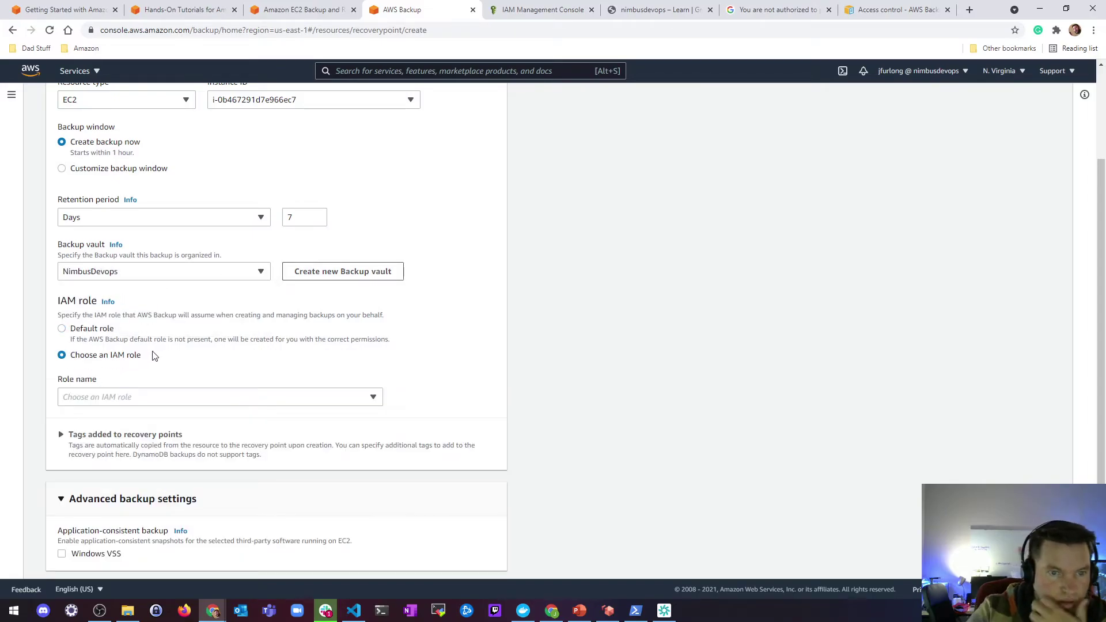
{"action": "scroll", "coordinate": [153, 356], "scroll_direction": "down", "scroll_amount": 1}
{"action": "left_click", "coordinate": [128, 354]}
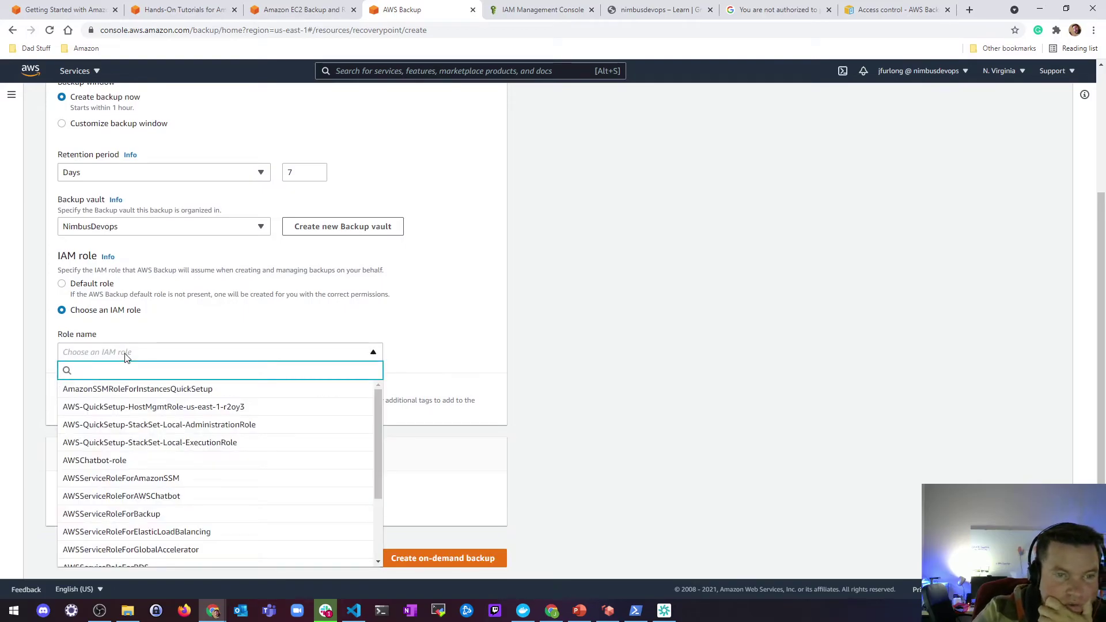
{"action": "type", "text": "backup"}
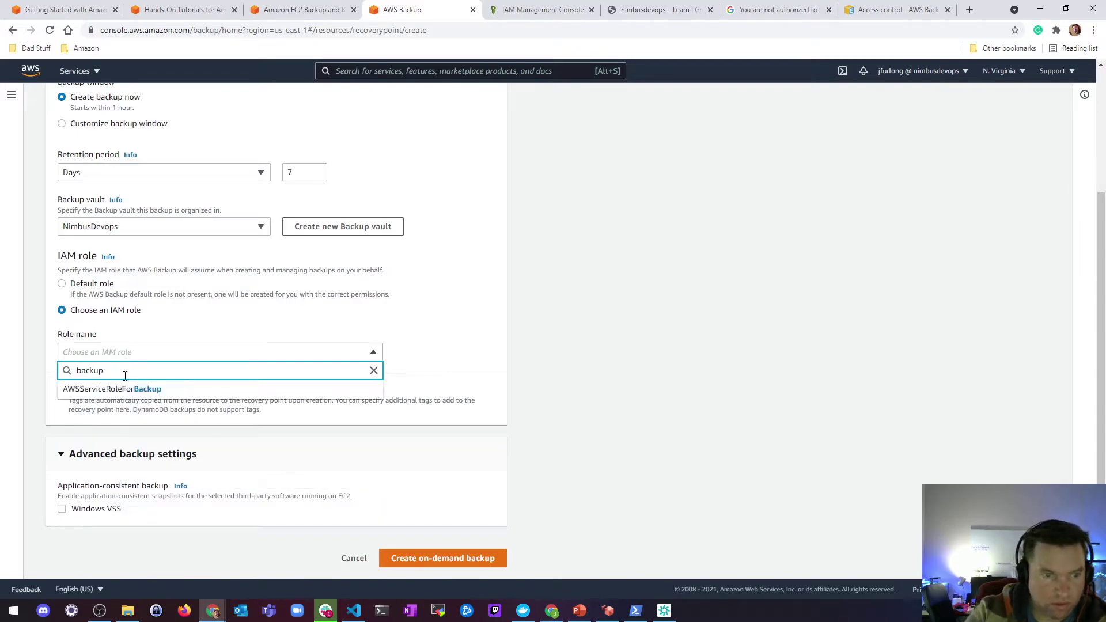
{"action": "left_click", "coordinate": [115, 389]}
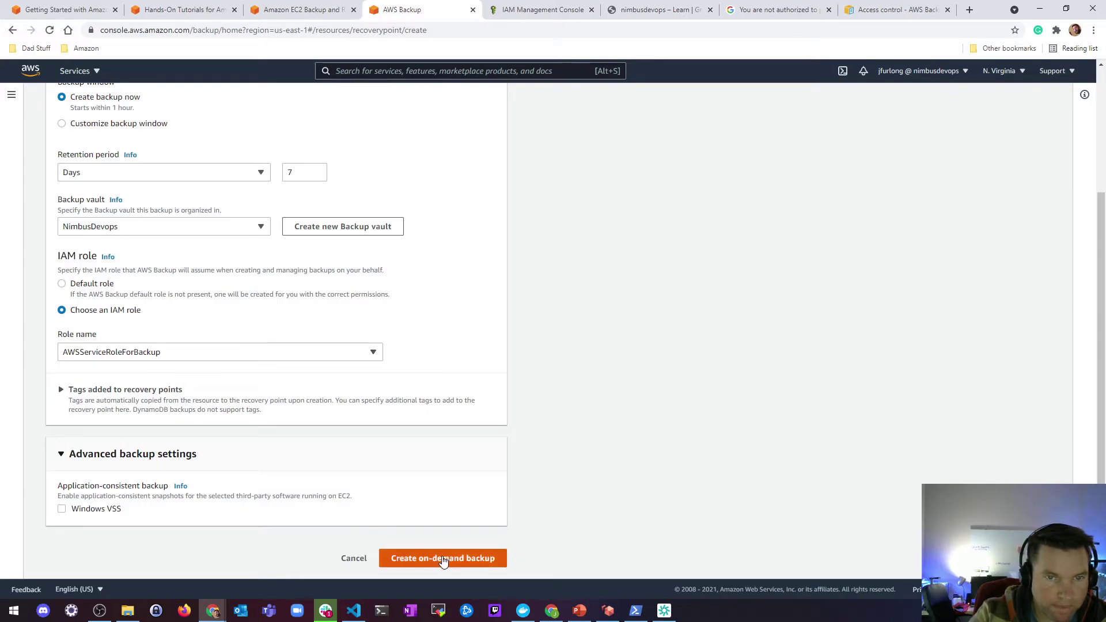
{"action": "left_click", "coordinate": [443, 558]}
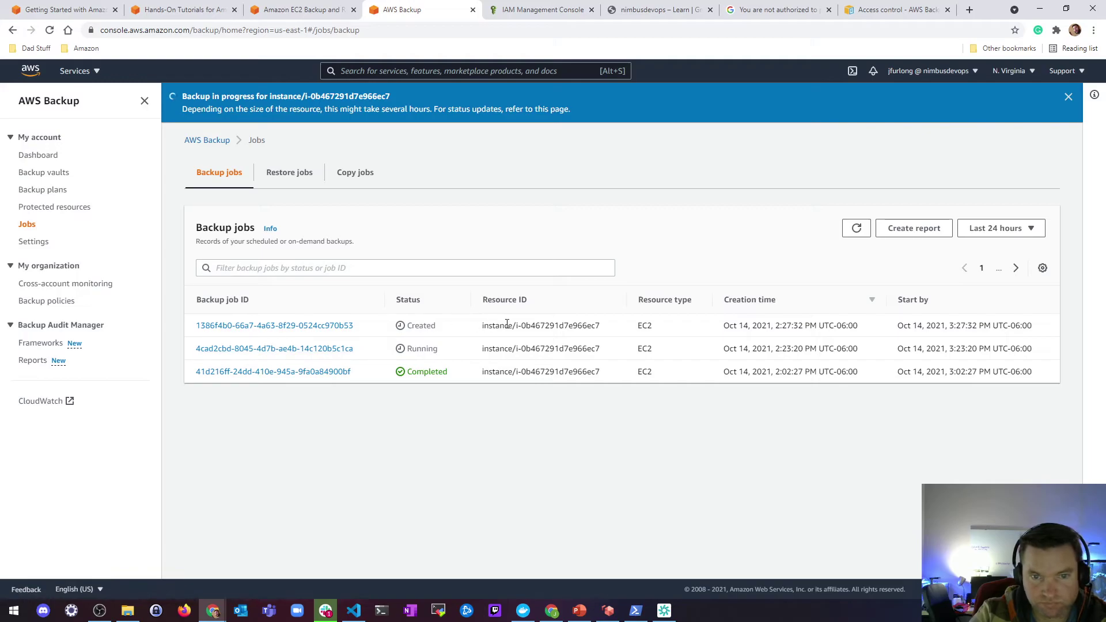
{"action": "left_click", "coordinate": [856, 228]}
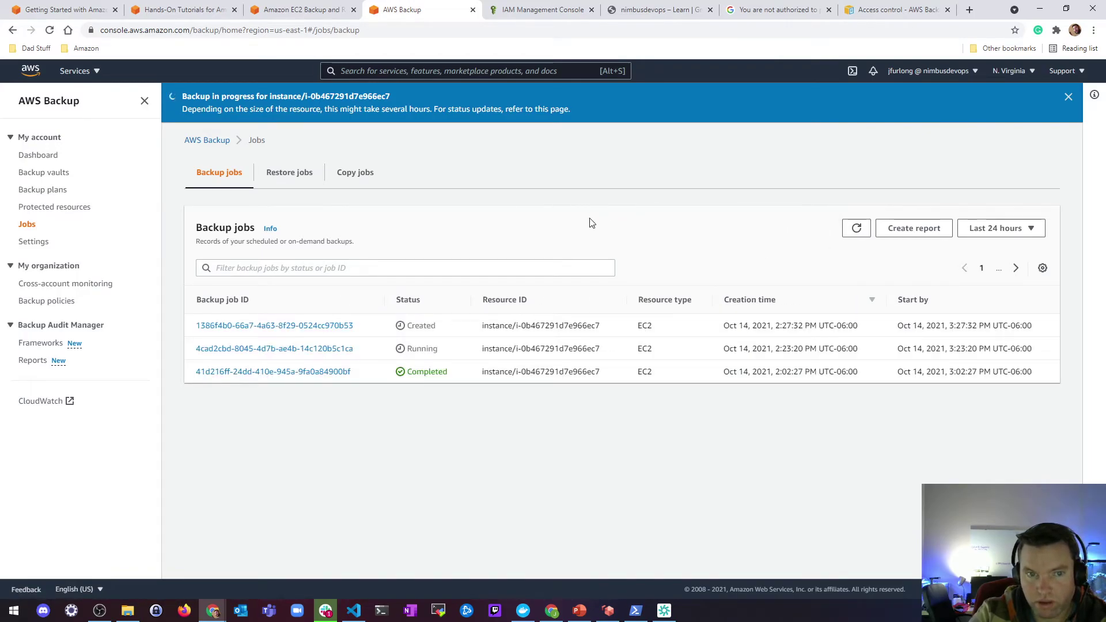
Close the Google search results for the authorization error, check the IAM user summary, and return to the AWS Backup console.
{"action": "left_click", "coordinate": [881, 10]}
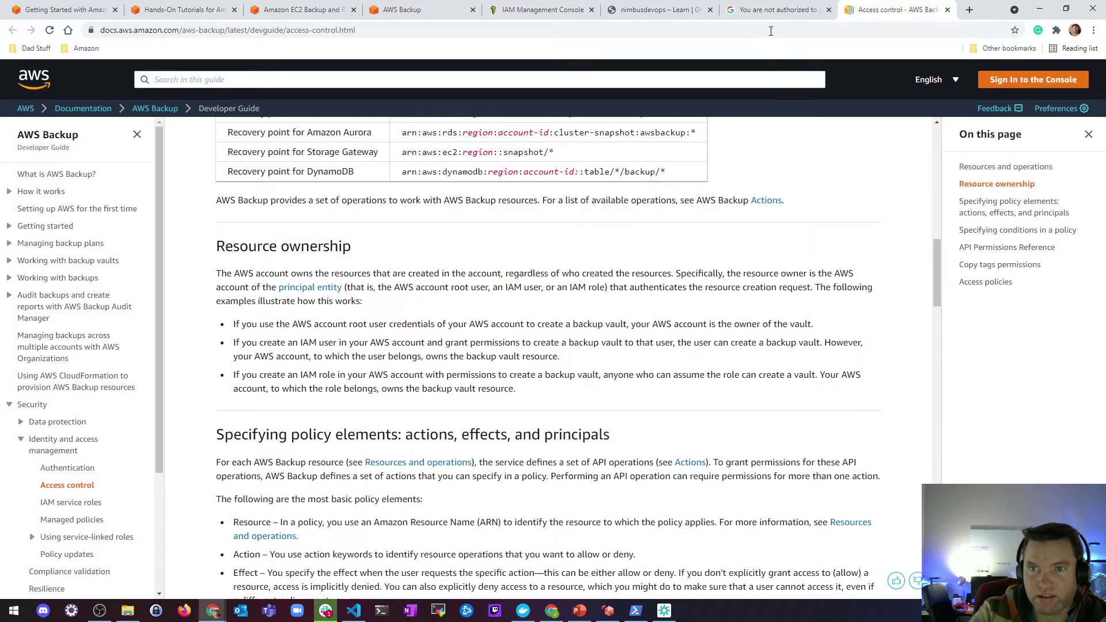
{"action": "left_click", "coordinate": [777, 10]}
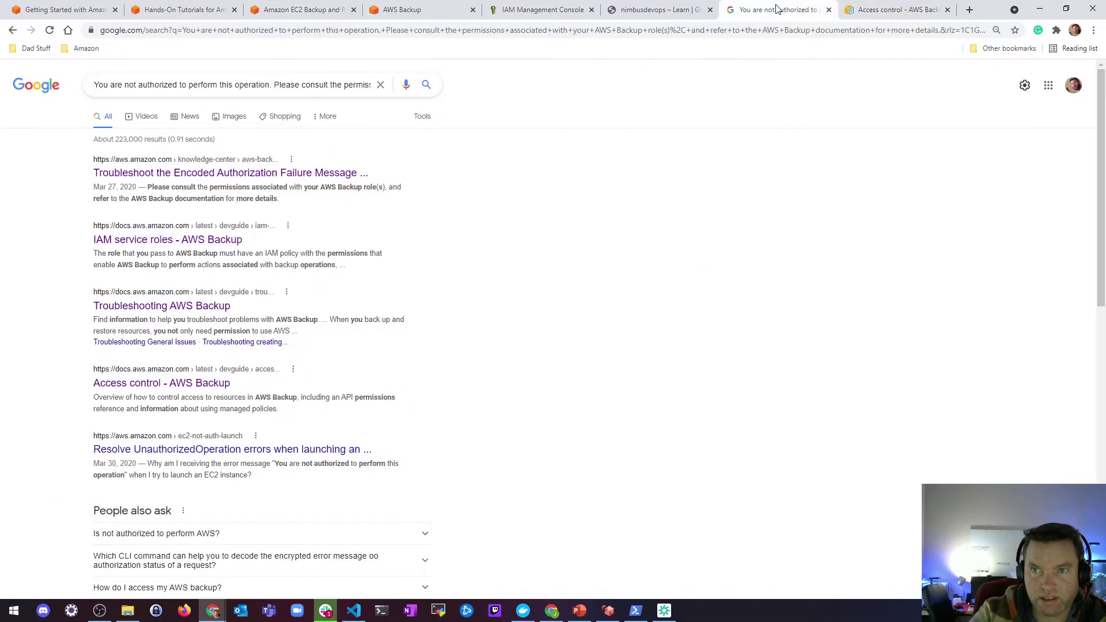
{"action": "left_click", "coordinate": [830, 10]}
{"action": "left_click", "coordinate": [543, 10]}
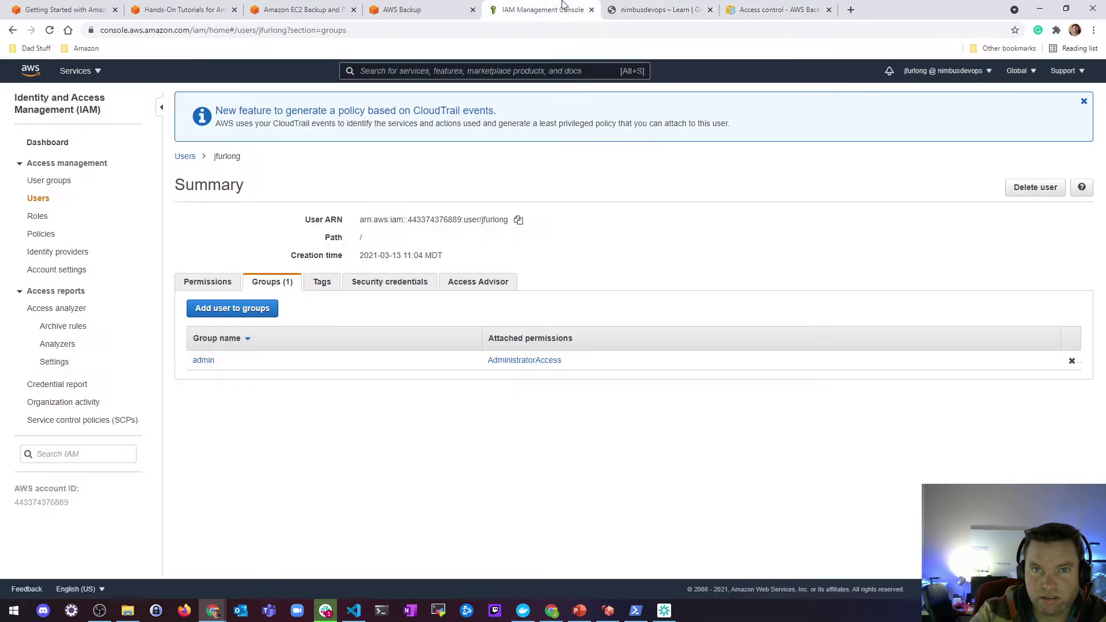
{"action": "left_click", "coordinate": [430, 10]}
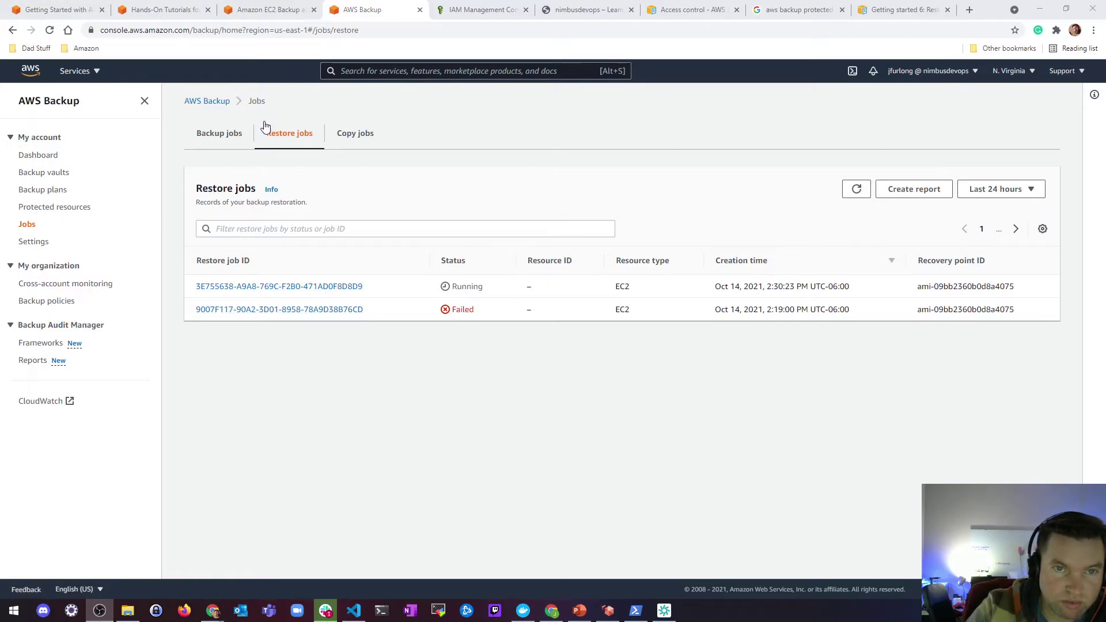
Read section 4.1 of the EC2 backup and restore tutorial about PassRole permissions and the default service role's managed policies.
{"action": "left_click", "coordinate": [271, 10]}
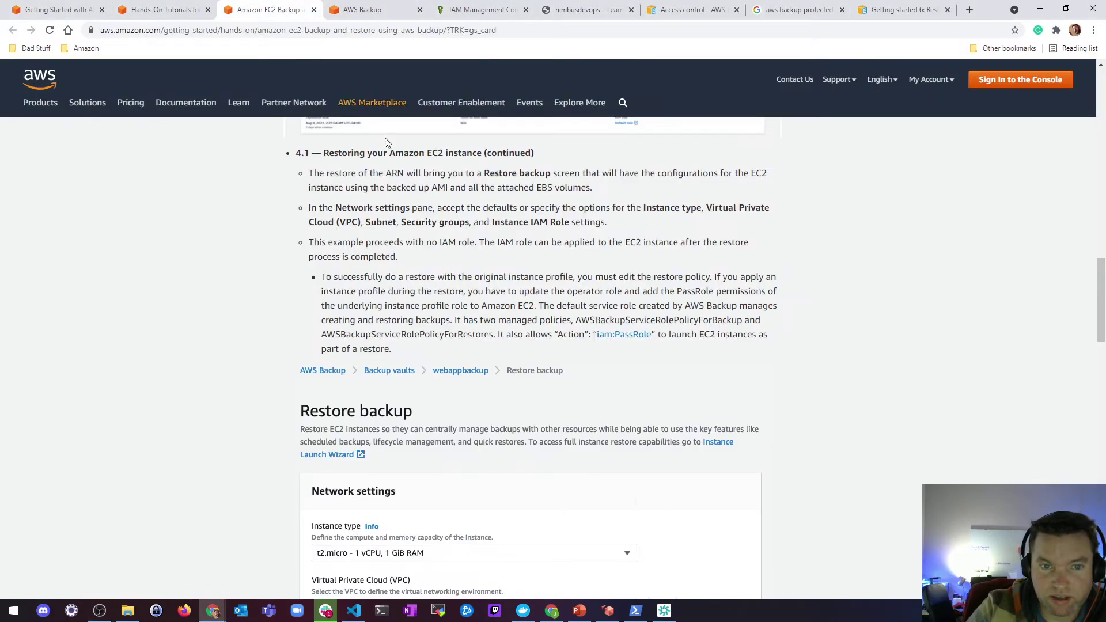
{"action": "left_click_drag", "start_coordinate": [365, 277], "coordinate": [558, 357]}
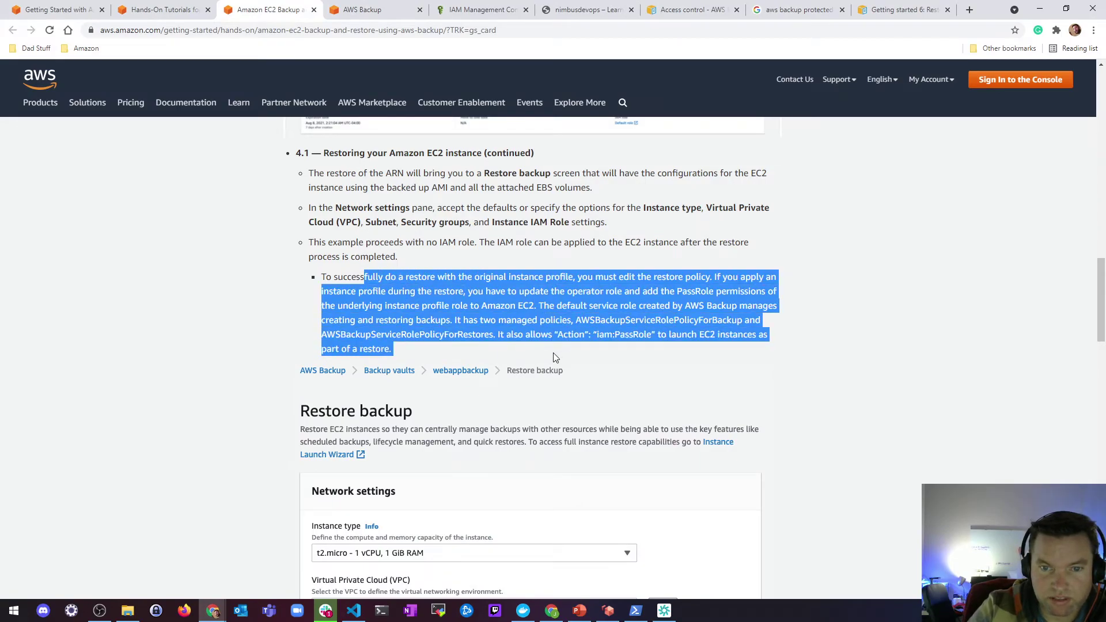
{"action": "left_click", "coordinate": [389, 303]}
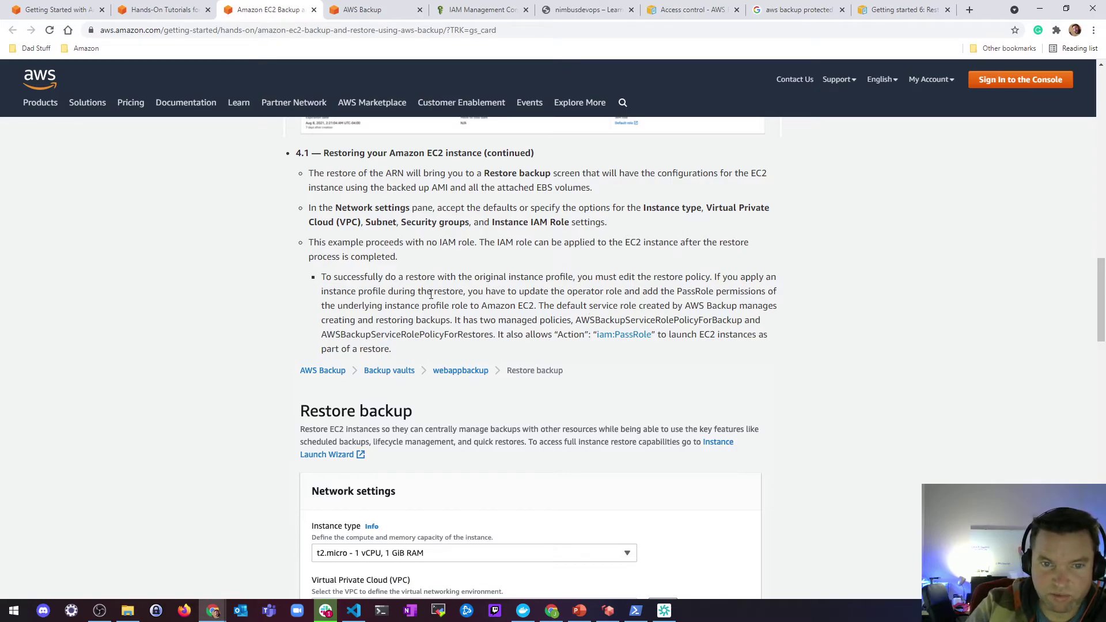
{"action": "left_click_drag", "start_coordinate": [578, 291], "coordinate": [539, 309]}
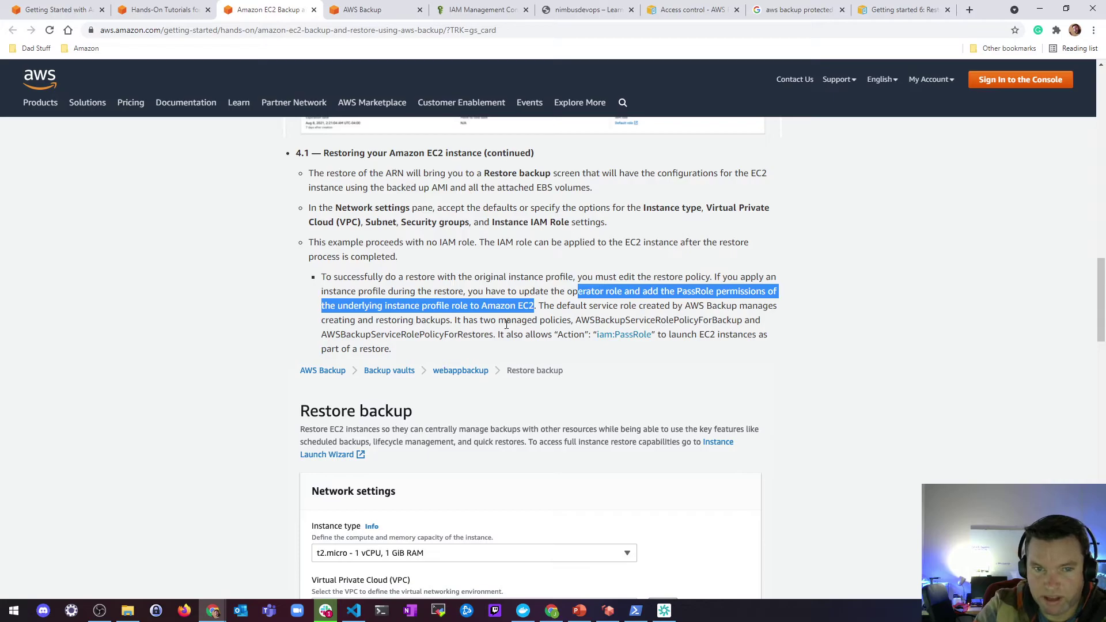
{"action": "left_click", "coordinate": [354, 324]}
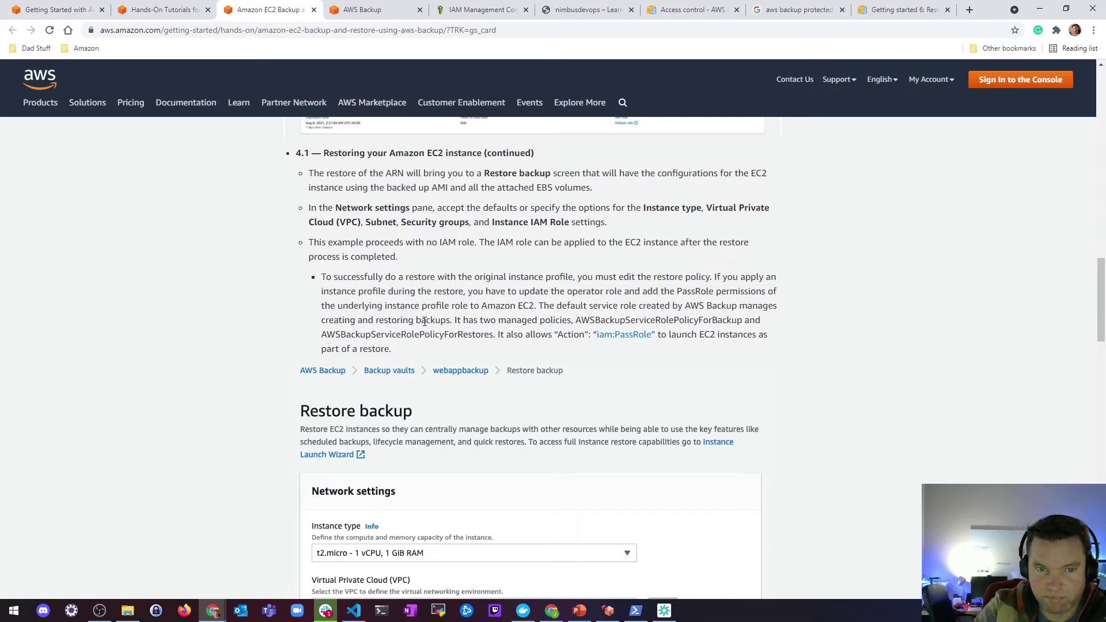
{"action": "left_click_drag", "start_coordinate": [582, 321], "coordinate": [675, 321]}
{"action": "left_click_drag", "start_coordinate": [375, 334], "coordinate": [476, 335]}
{"action": "left_click", "coordinate": [551, 336]}
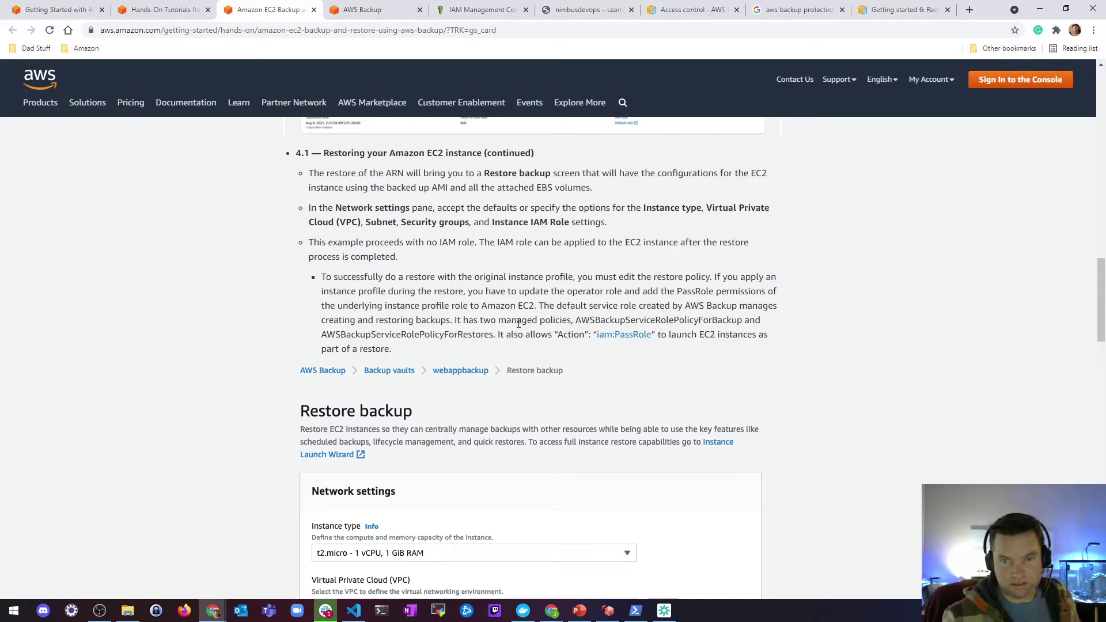
{"action": "left_click_drag", "start_coordinate": [615, 319], "coordinate": [679, 333]}
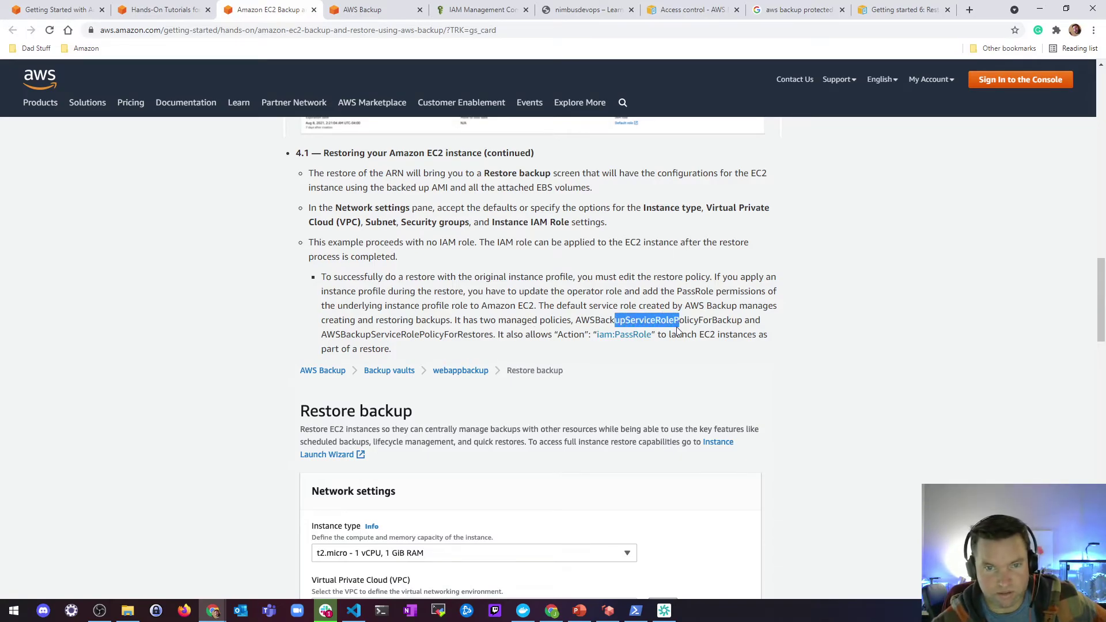
{"action": "left_click_drag", "start_coordinate": [375, 331], "coordinate": [458, 333]}
{"action": "left_click", "coordinate": [498, 332]}
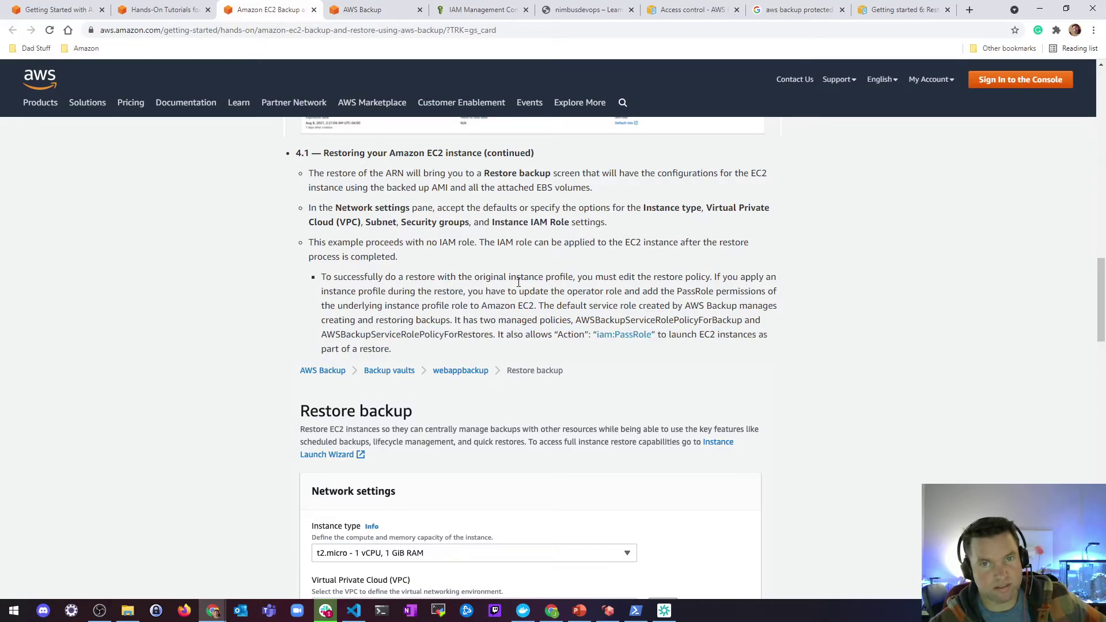
Return to the AWS Backup console and refresh the restore jobs list.
{"action": "left_click", "coordinate": [175, 12]}
{"action": "left_click", "coordinate": [371, 17]}
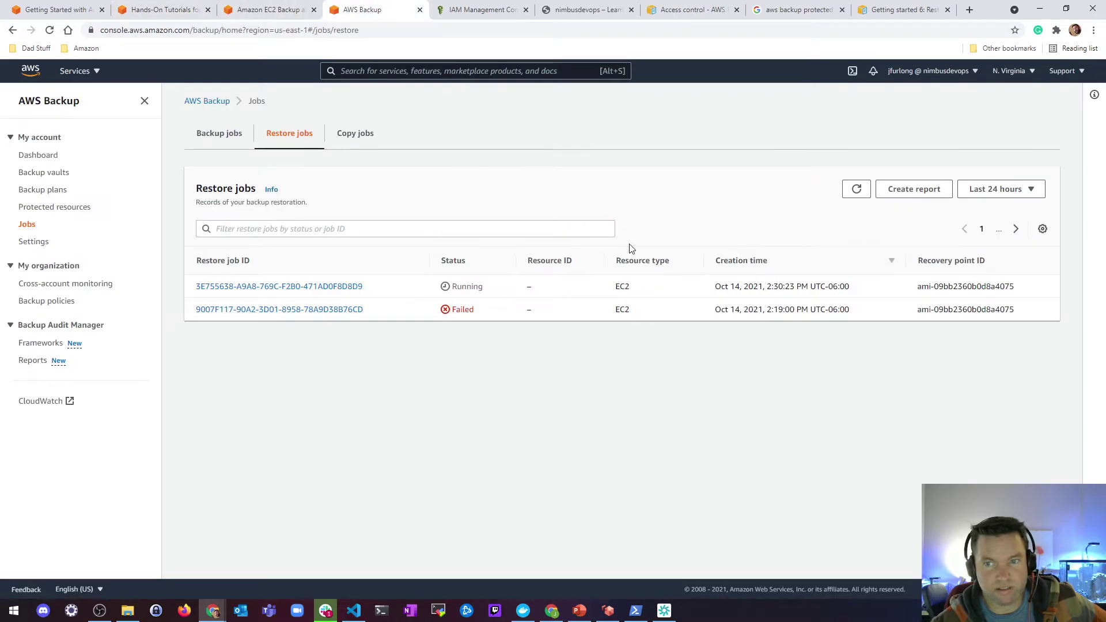
{"action": "left_click", "coordinate": [853, 190]}
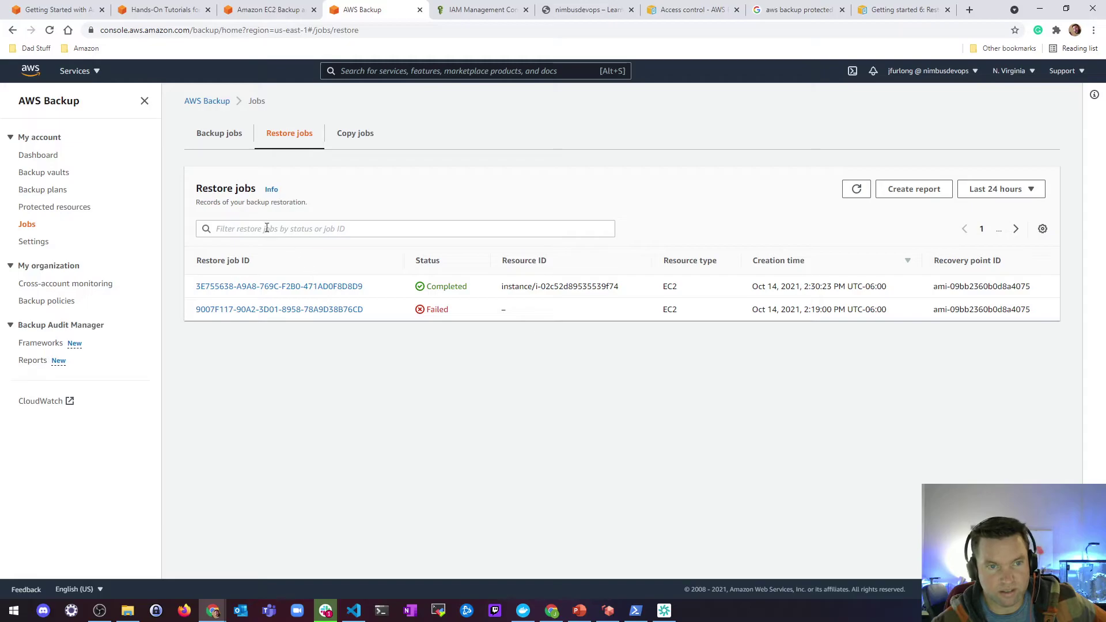
Open the restore settings for the protected instance's 2:23:20 PM recovery point, review the instance IAM role options, and cancel the restore.
{"action": "left_click", "coordinate": [43, 208]}
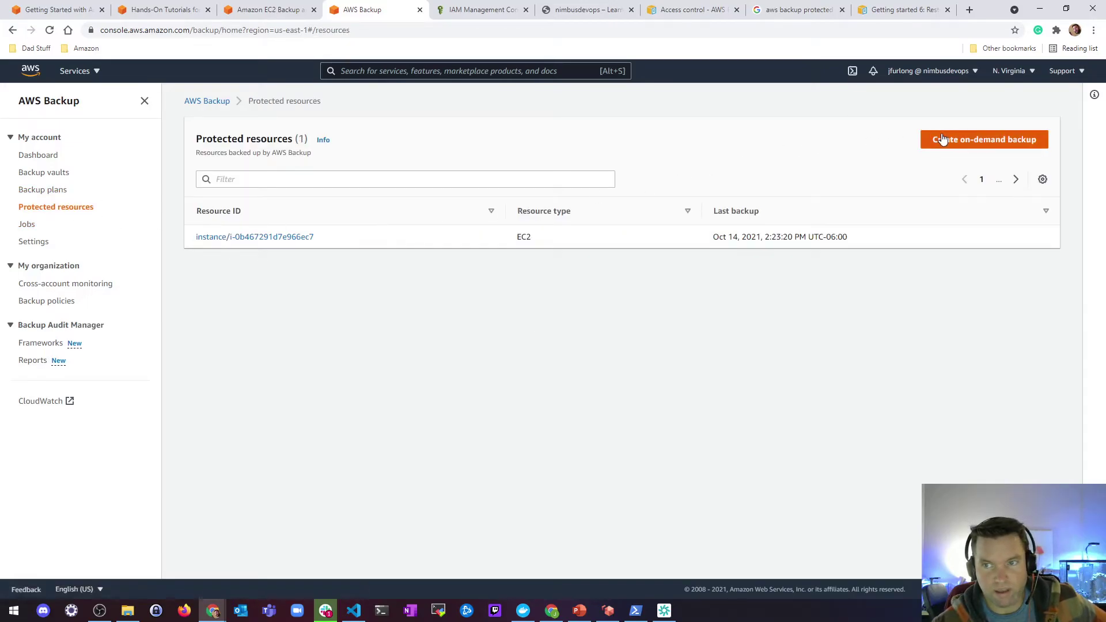
{"action": "left_click", "coordinate": [224, 236]}
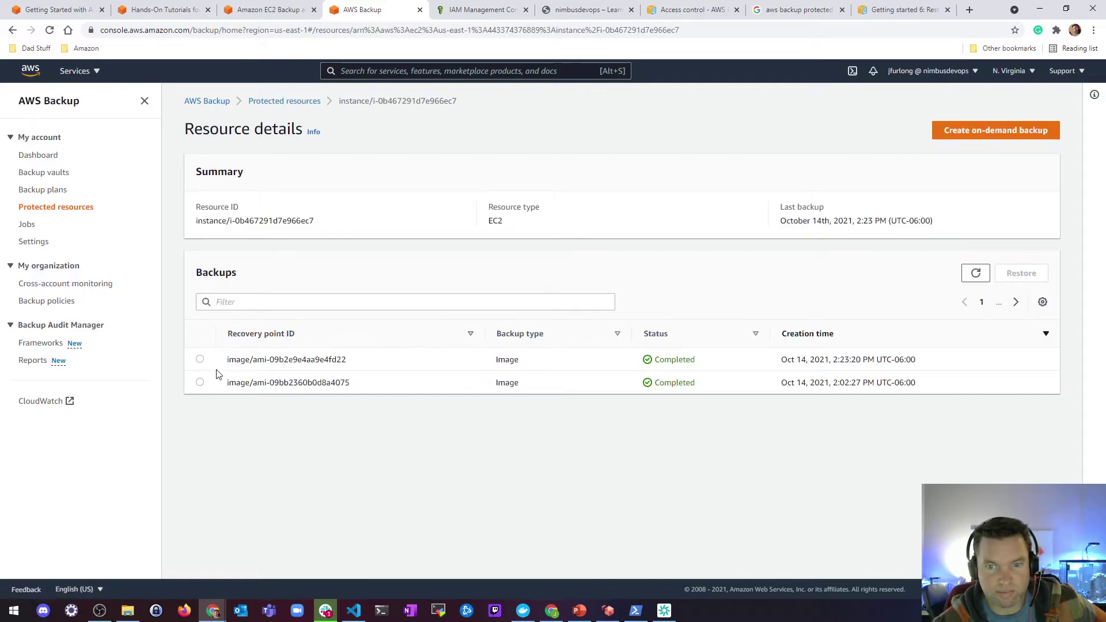
{"action": "left_click", "coordinate": [200, 360]}
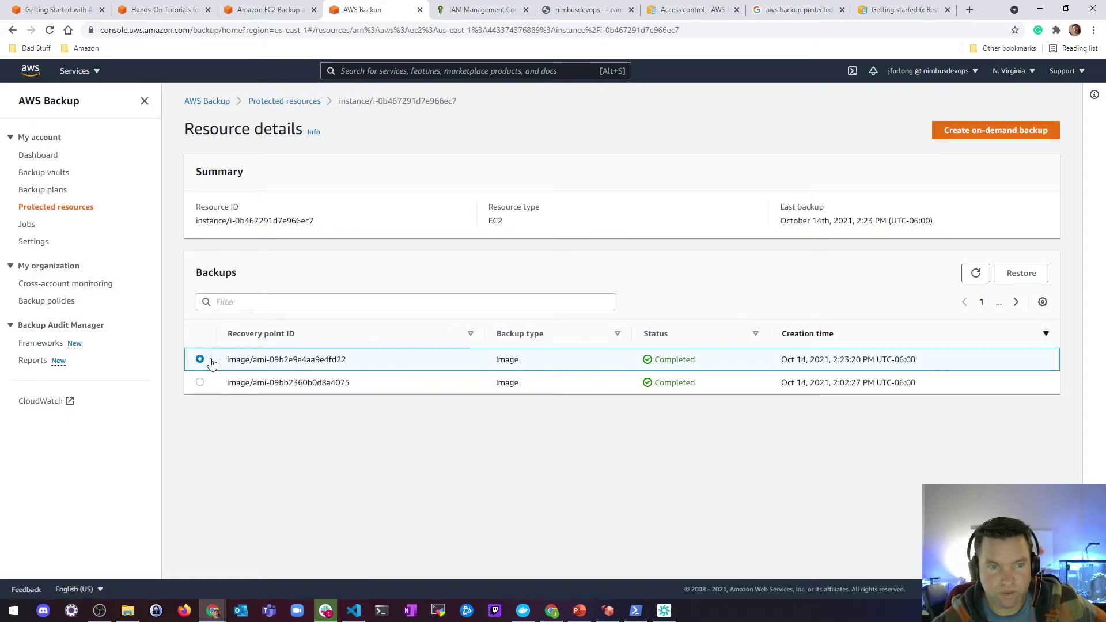
{"action": "left_click", "coordinate": [1024, 273]}
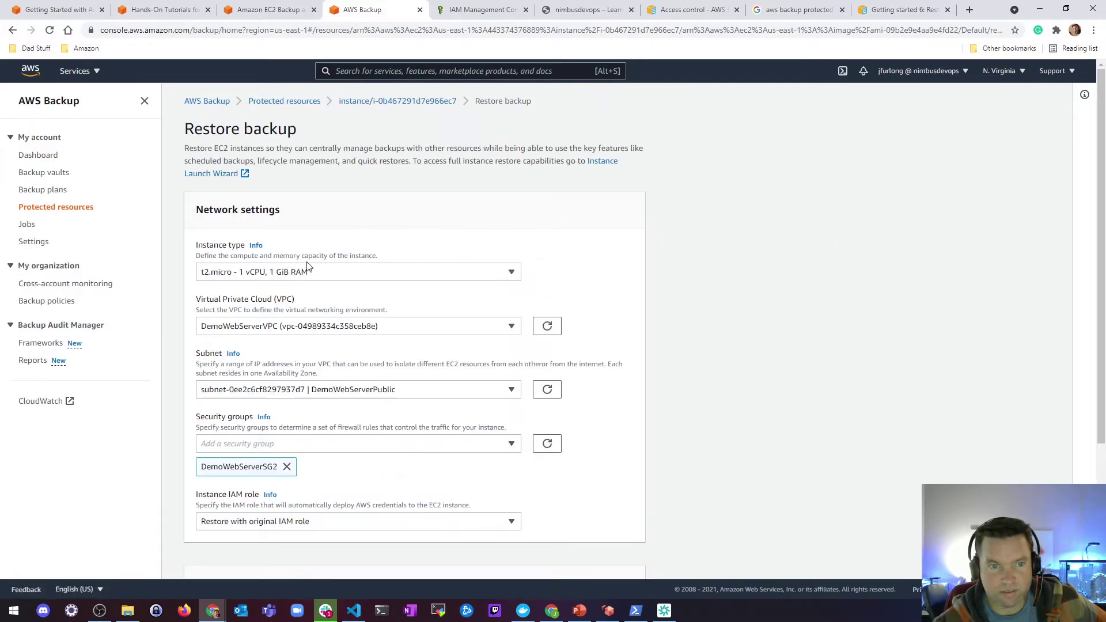
{"action": "scroll", "coordinate": [310, 270], "scroll_direction": "down", "scroll_amount": 4}
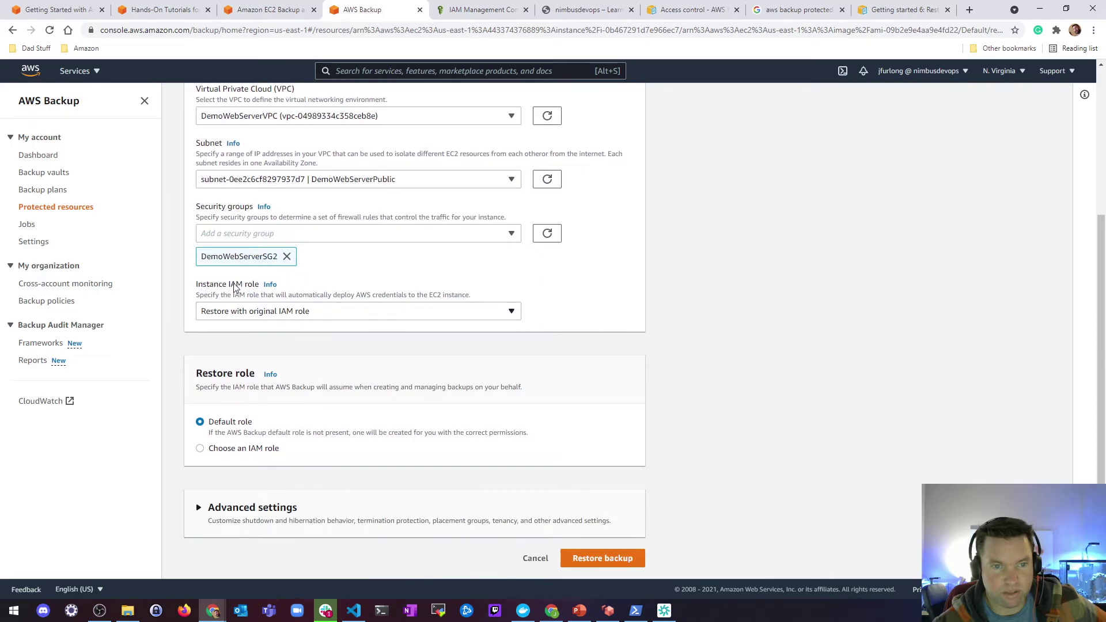
{"action": "left_click", "coordinate": [242, 311]}
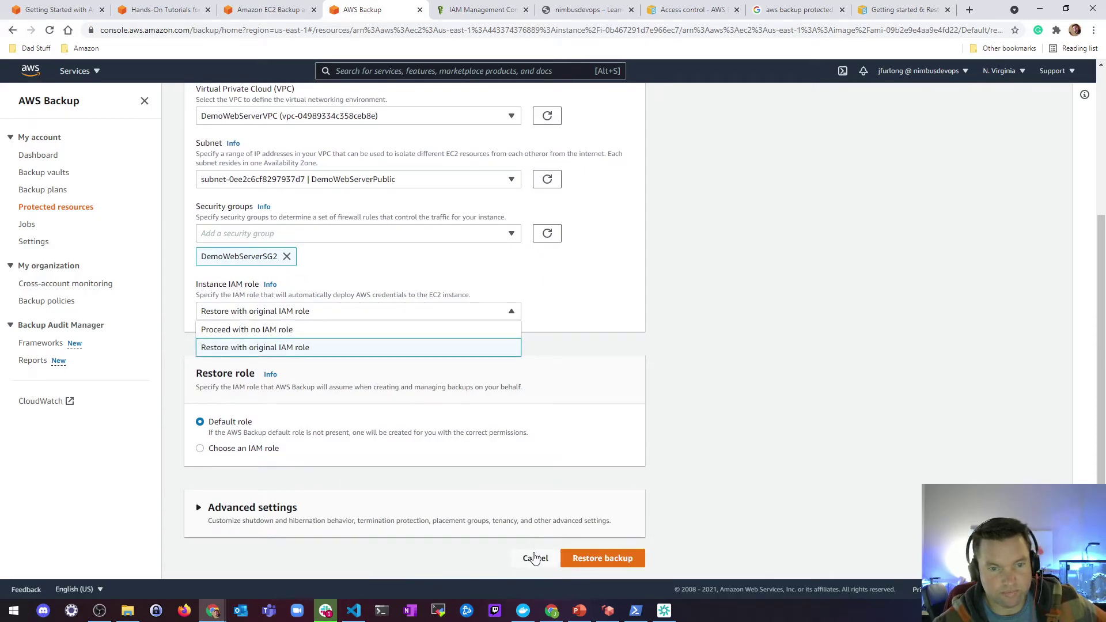
{"action": "left_click", "coordinate": [526, 556]}
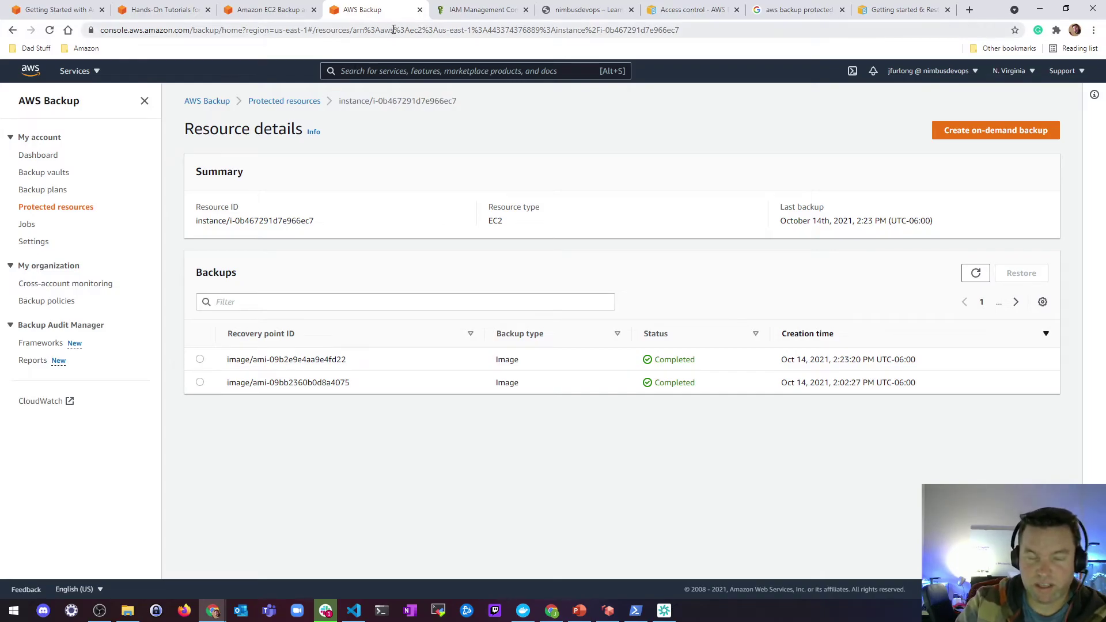
Review the backup jobs and restore jobs statuses, and view the nimbusdevops blog site.
{"action": "left_click", "coordinate": [28, 224]}
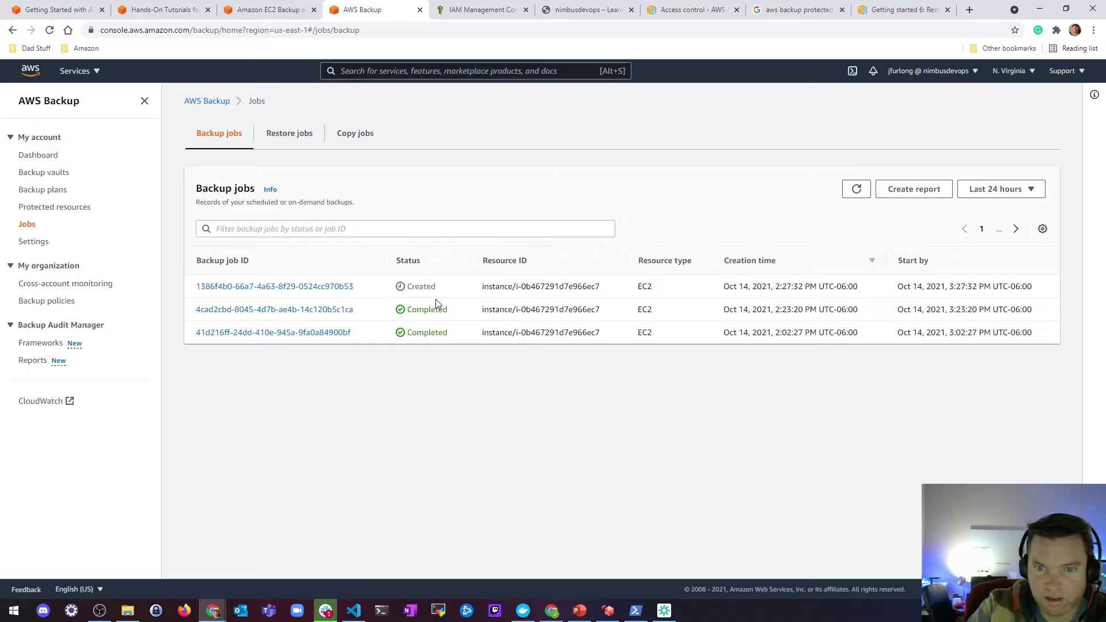
{"action": "left_click", "coordinate": [291, 137]}
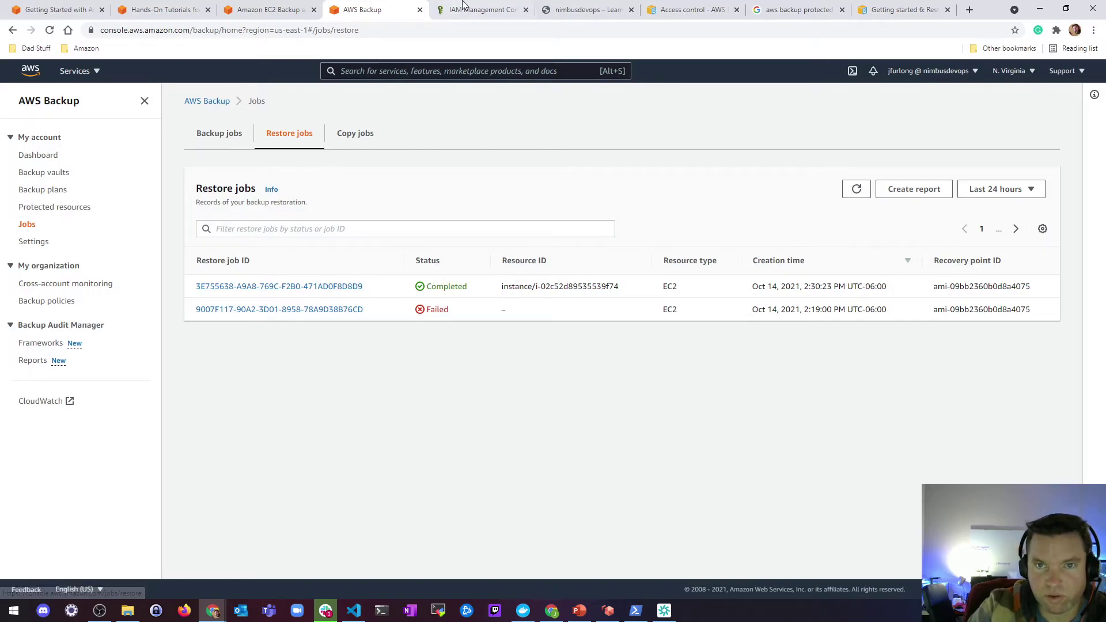
{"action": "left_click", "coordinate": [567, 10]}
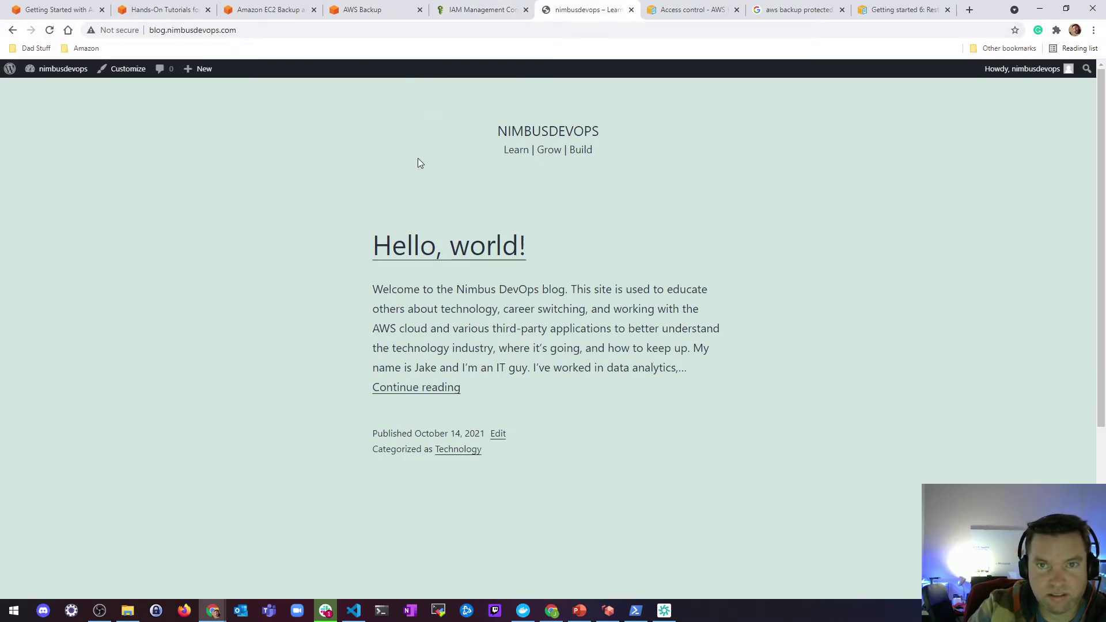
Return to the AWS console, find the EC2 service, and open its running instances list, dismissing the welcome message.
{"action": "left_click", "coordinate": [295, 3]}
{"action": "left_click", "coordinate": [358, 10]}
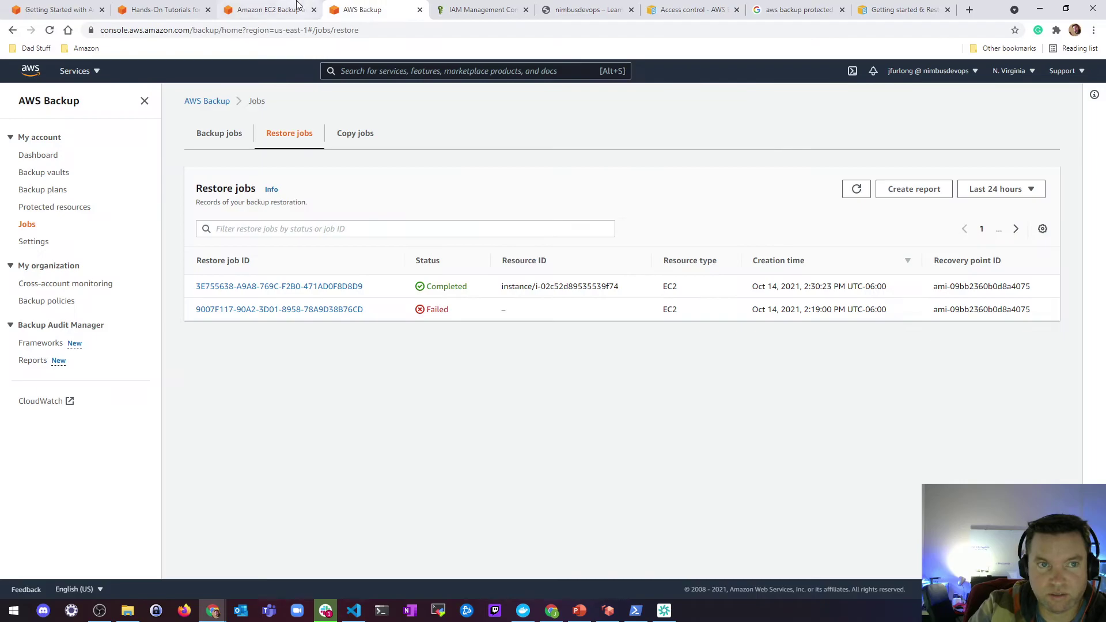
{"action": "key", "text": "alt+s"}
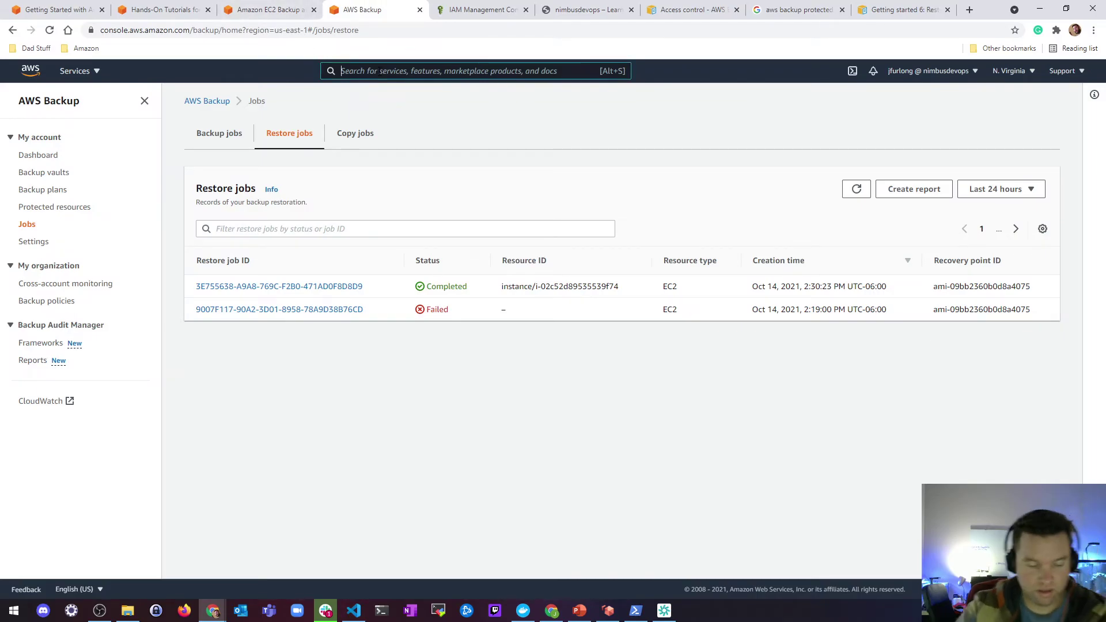
{"action": "type", "text": "ec2"}
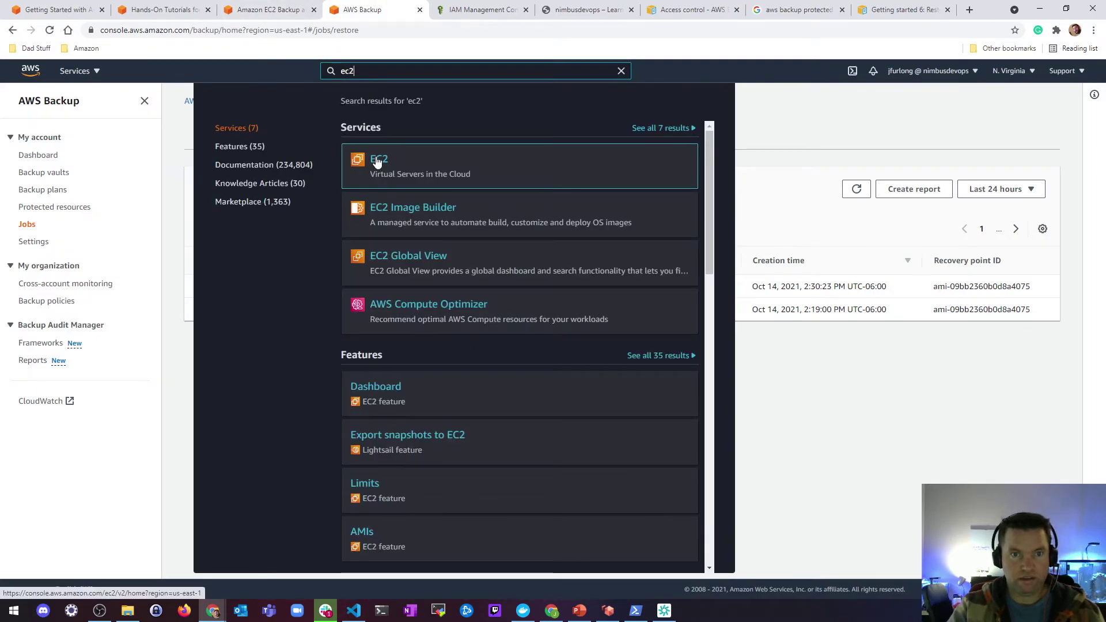
{"action": "left_click", "coordinate": [375, 163]}
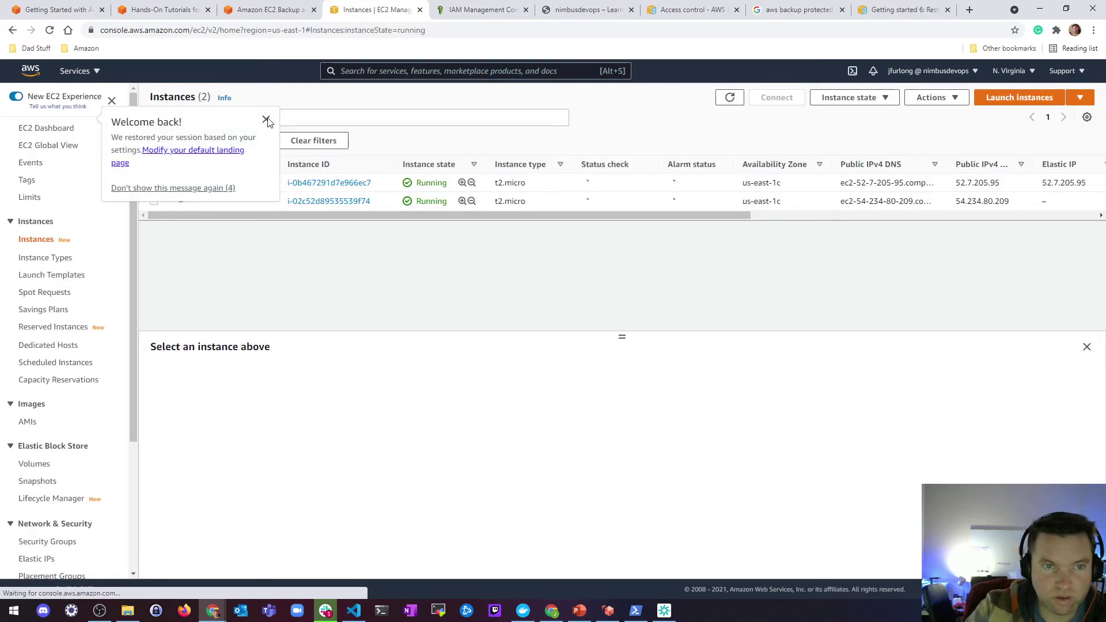
{"action": "left_click", "coordinate": [267, 120]}
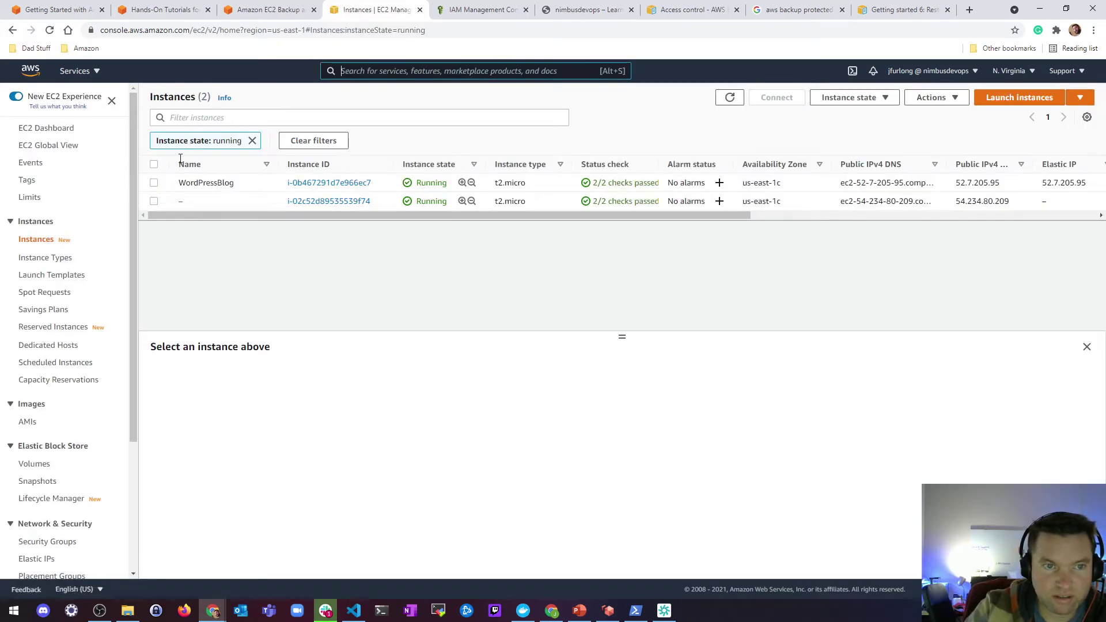
Compare the security details and IAM roles of the WordPressBlog instance and the unnamed restored instance.
{"action": "left_click", "coordinate": [154, 184]}
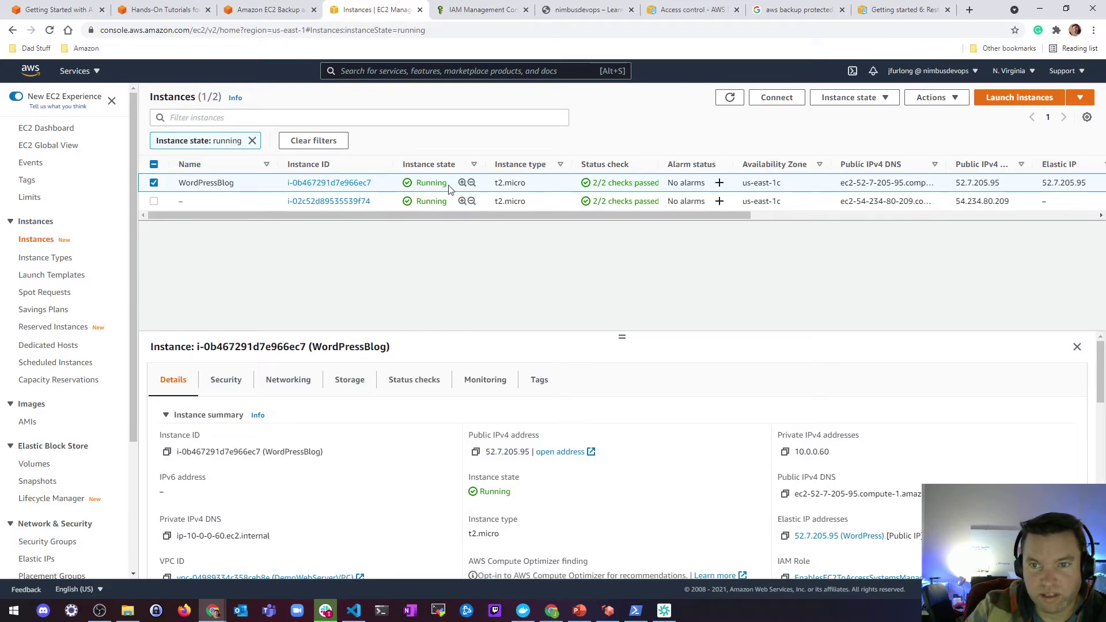
{"action": "left_click", "coordinate": [156, 183]}
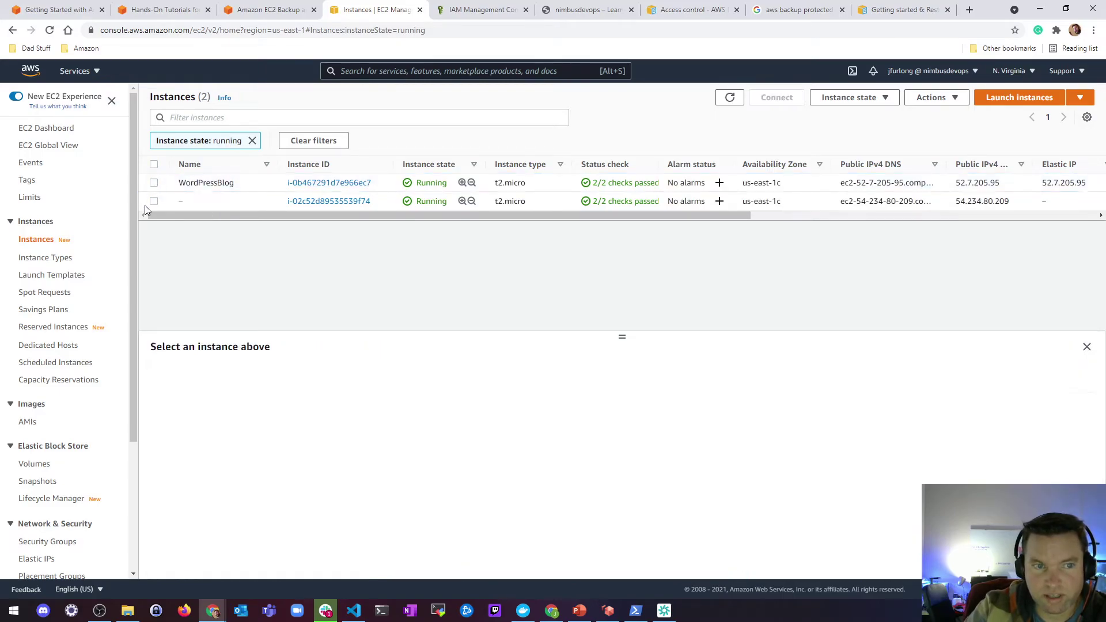
{"action": "left_click", "coordinate": [154, 202]}
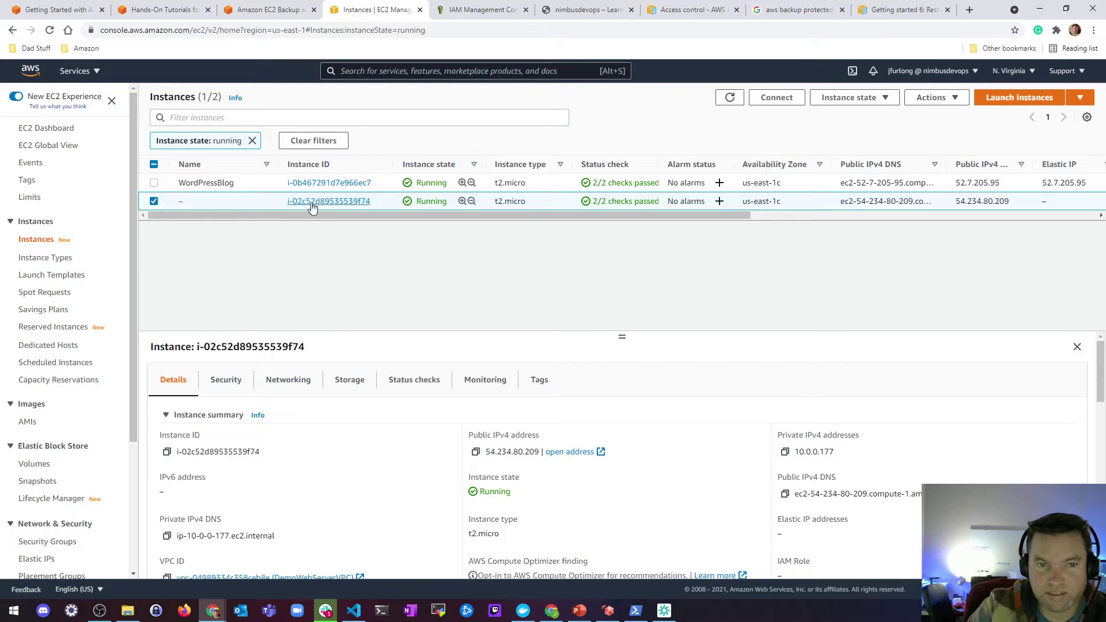
{"action": "left_click", "coordinate": [231, 382]}
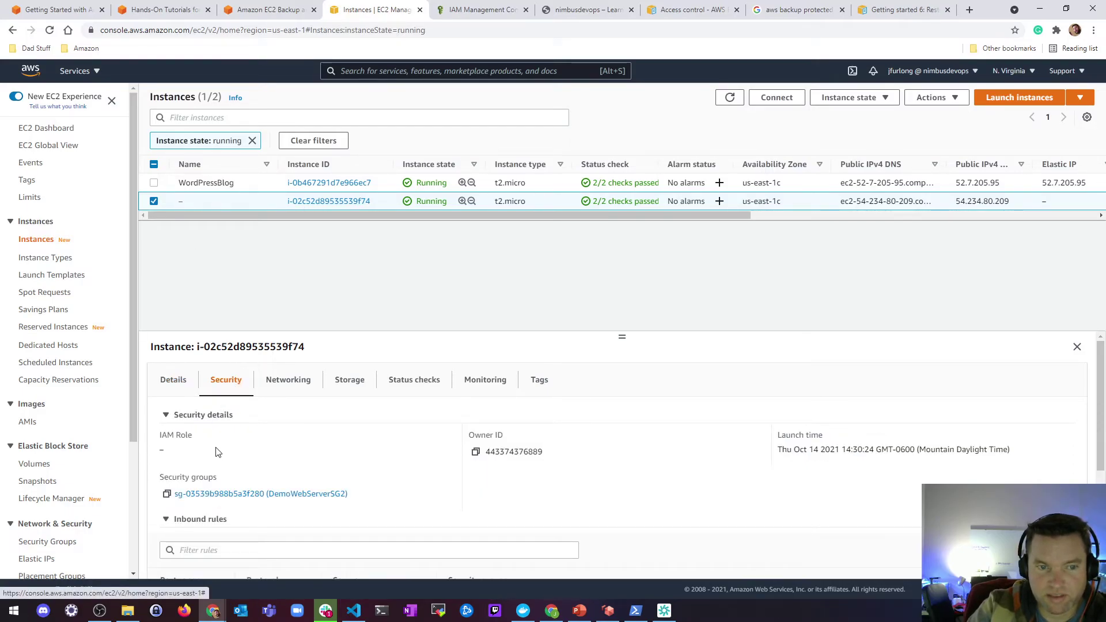
{"action": "left_click", "coordinate": [153, 201]}
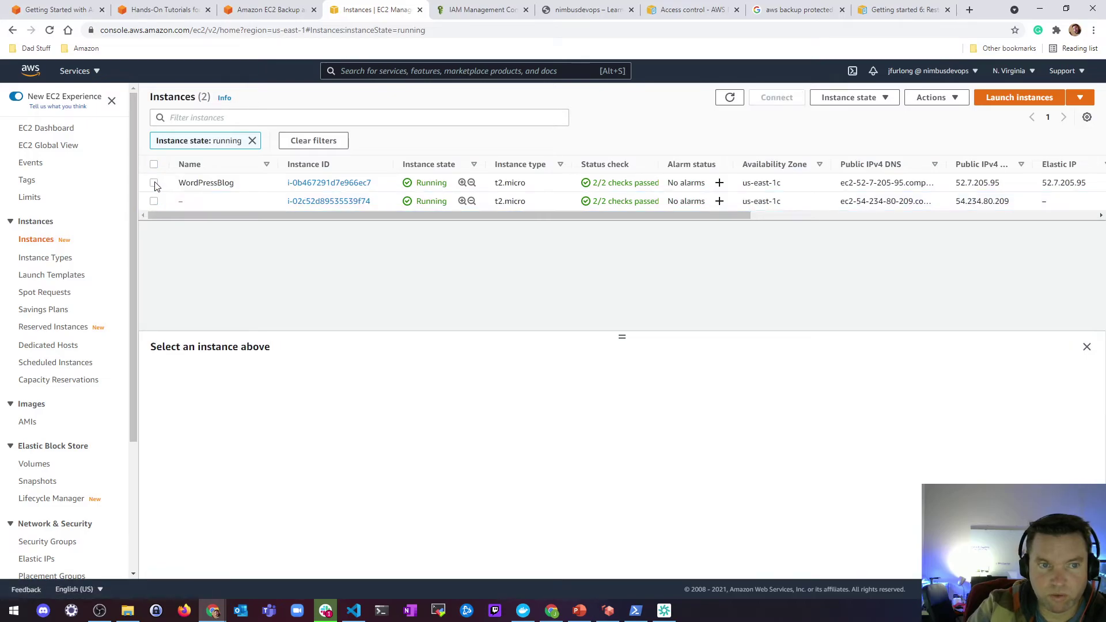
{"action": "left_click", "coordinate": [154, 182]}
{"action": "left_click", "coordinate": [225, 382]}
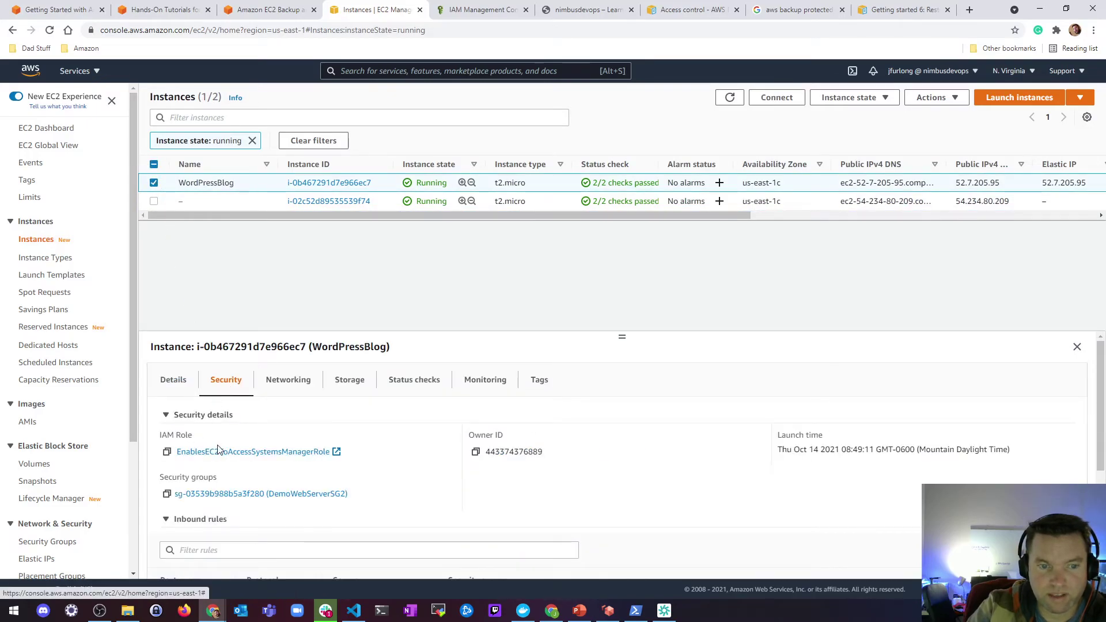
{"action": "left_click", "coordinate": [154, 184]}
{"action": "left_click", "coordinate": [153, 201]}
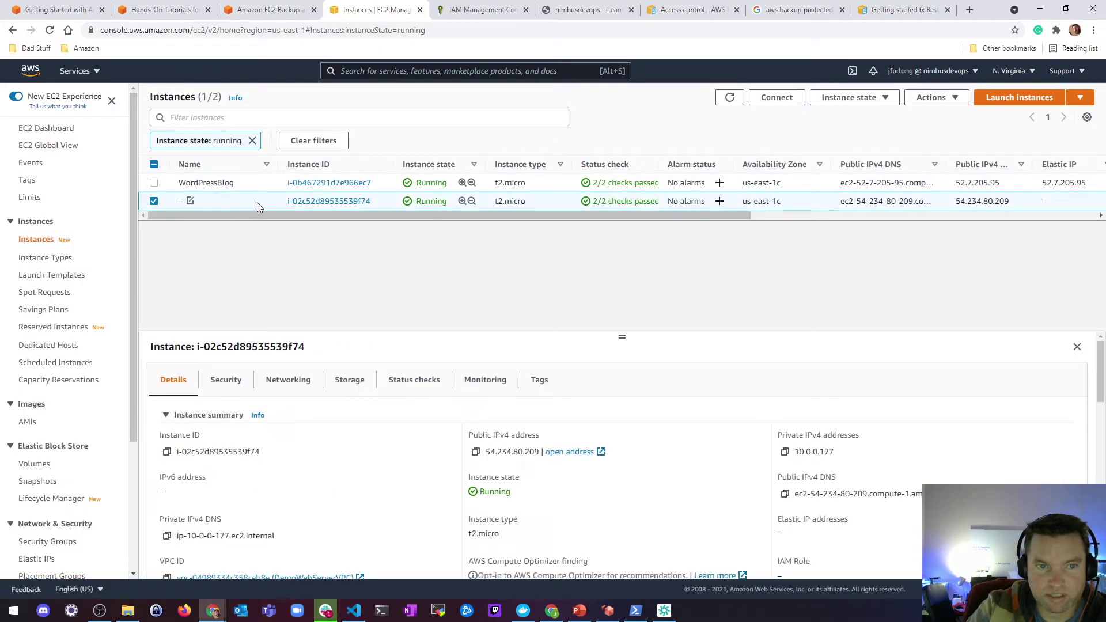
{"action": "left_click", "coordinate": [228, 385]}
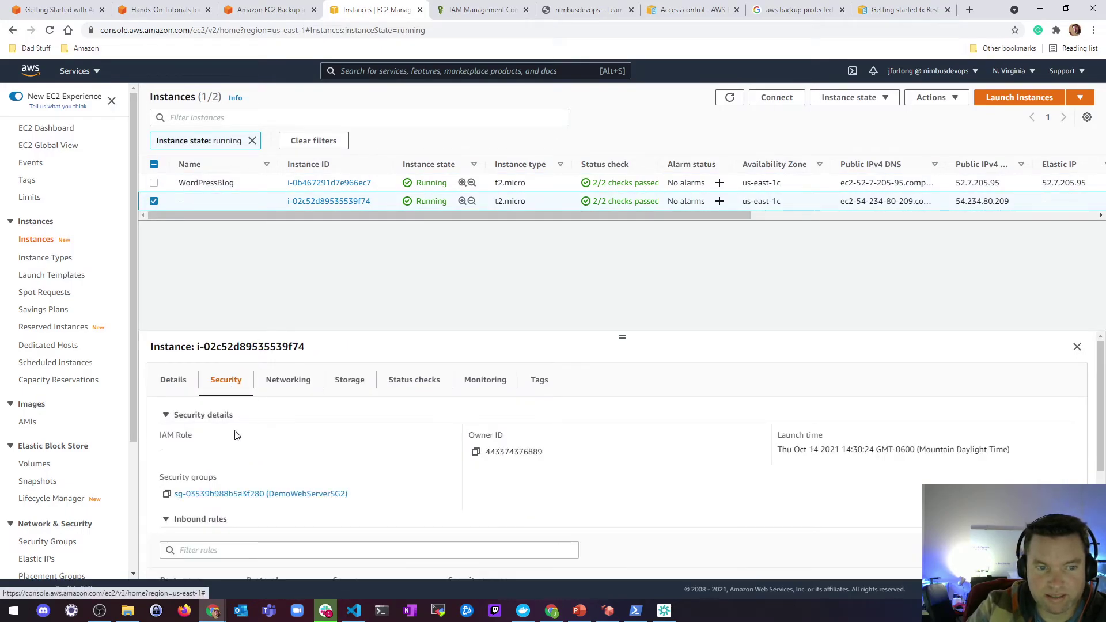
Attach the IAM role EnablesEC2ToAccessSystemsManagerRole to the unnamed restored instance and save the change.
{"action": "left_click", "coordinate": [329, 201]}
{"action": "left_click", "coordinate": [245, 385]}
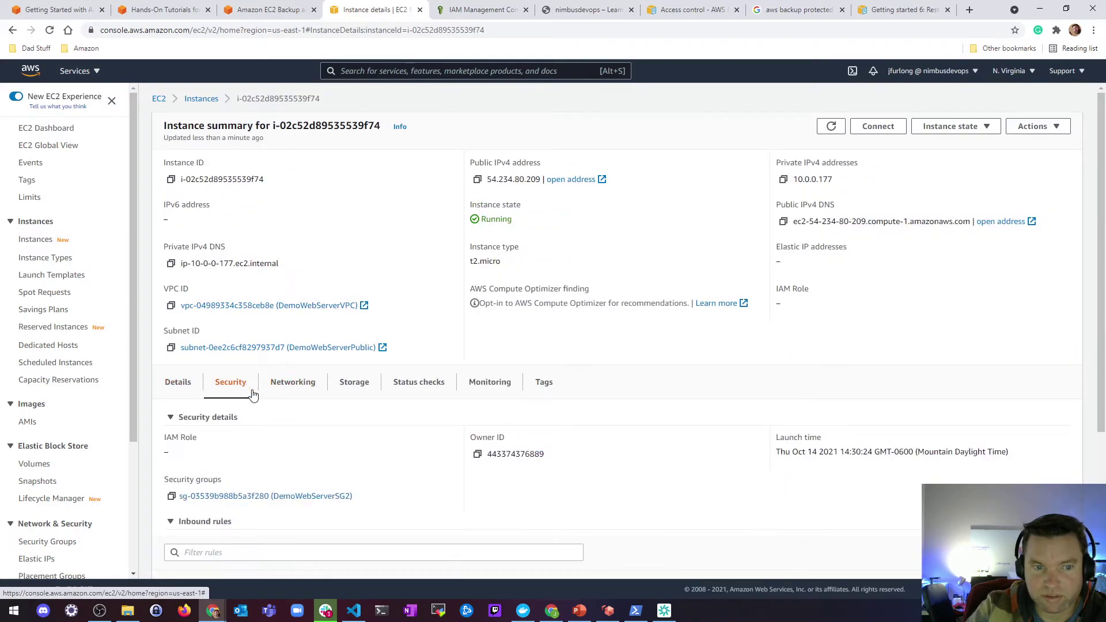
{"action": "scroll", "coordinate": [267, 403], "scroll_direction": "down", "scroll_amount": 2}
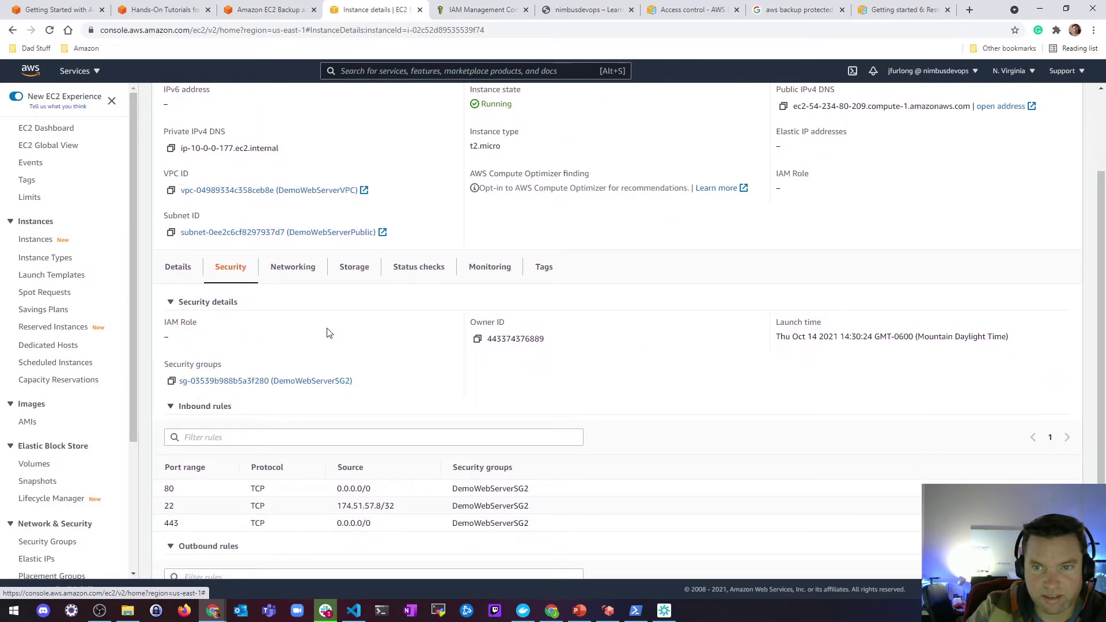
{"action": "scroll", "coordinate": [321, 334], "scroll_direction": "up", "scroll_amount": 2}
{"action": "left_click", "coordinate": [953, 128]}
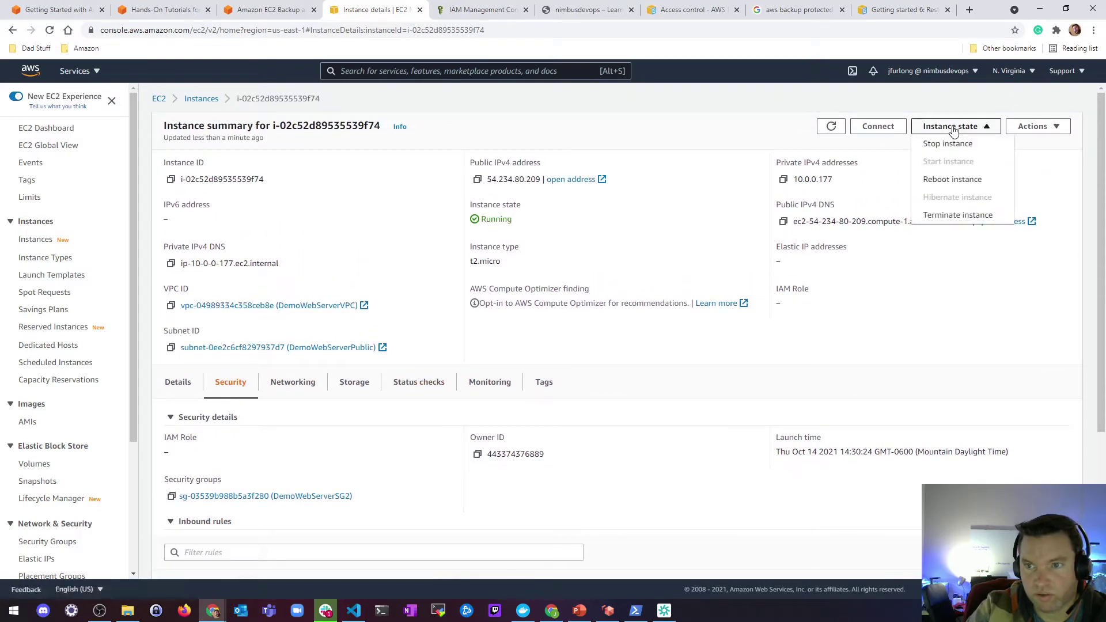
{"action": "left_click", "coordinate": [1034, 127]}
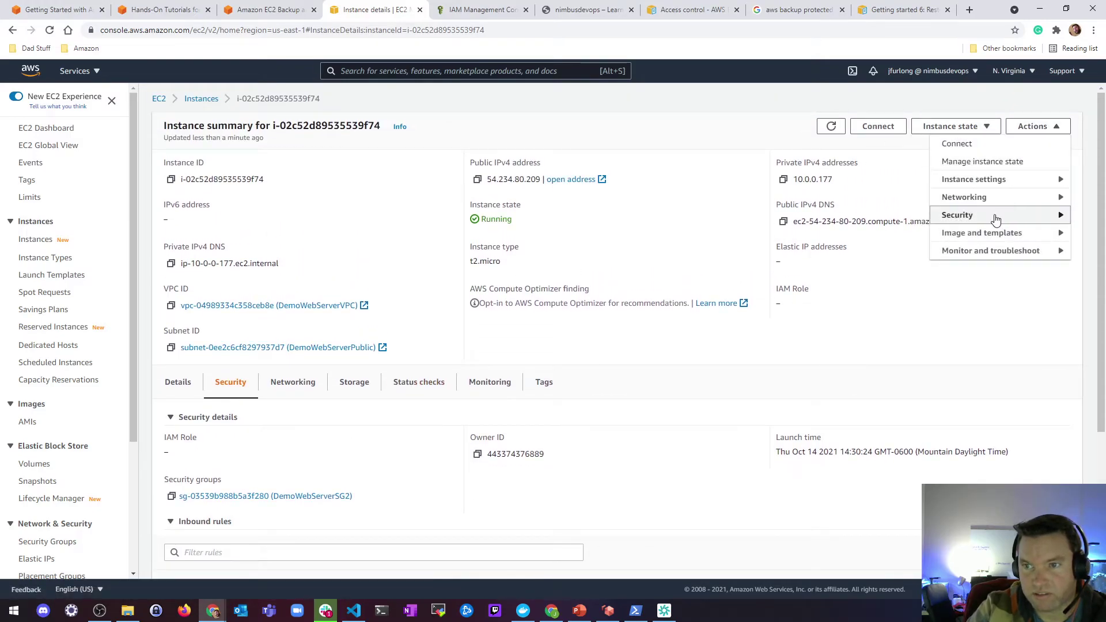
{"action": "mouse_move", "coordinate": [996, 220]}
{"action": "left_click", "coordinate": [830, 246]}
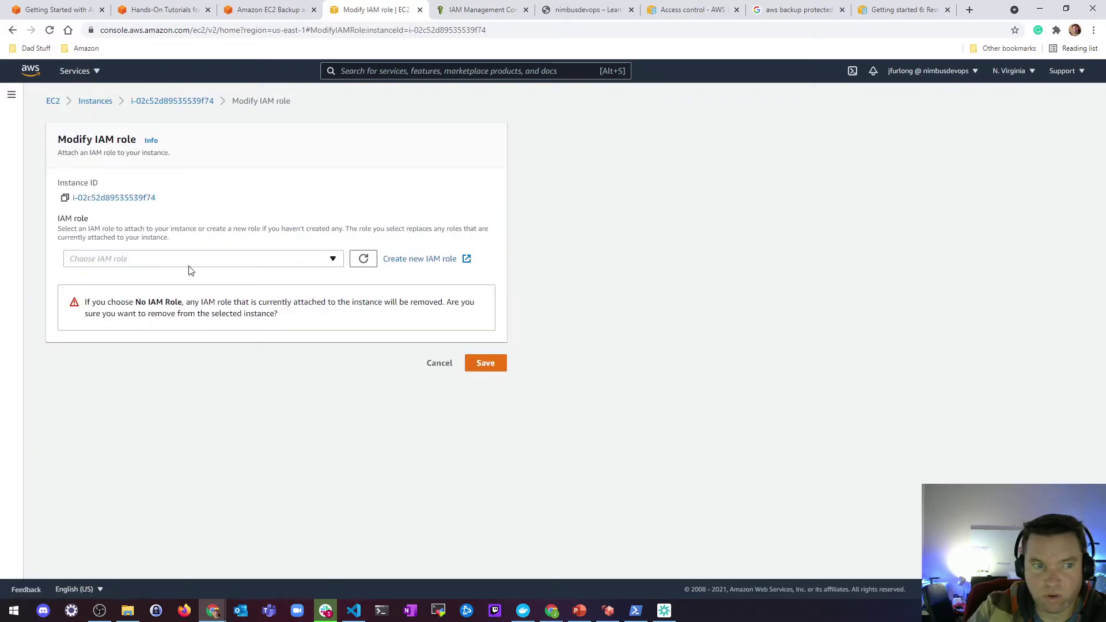
{"action": "left_click", "coordinate": [148, 260]}
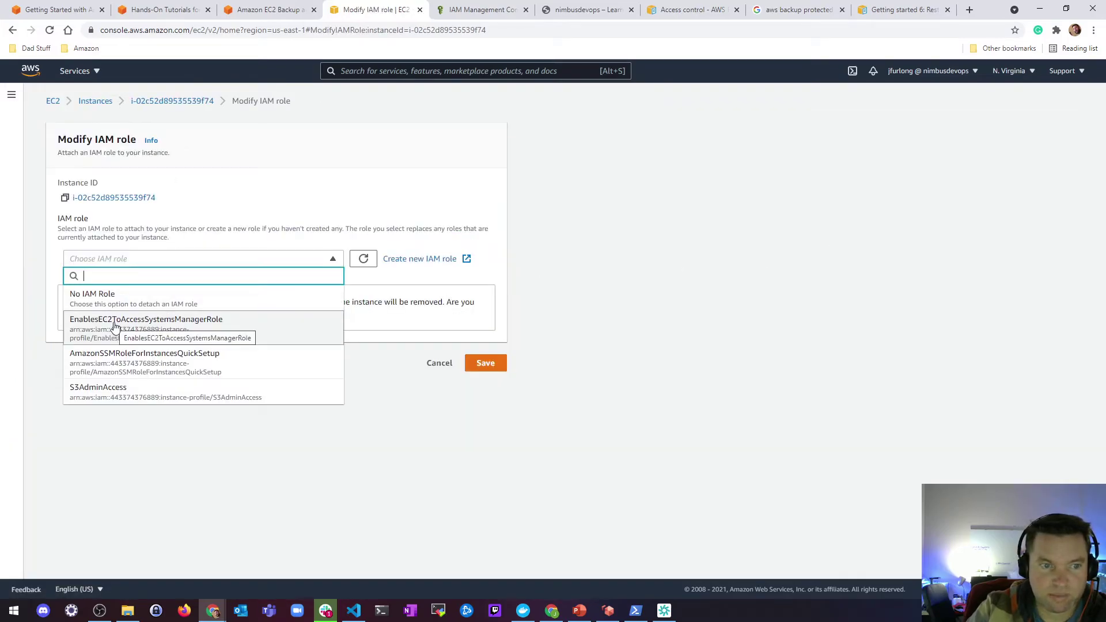
{"action": "left_click", "coordinate": [188, 323]}
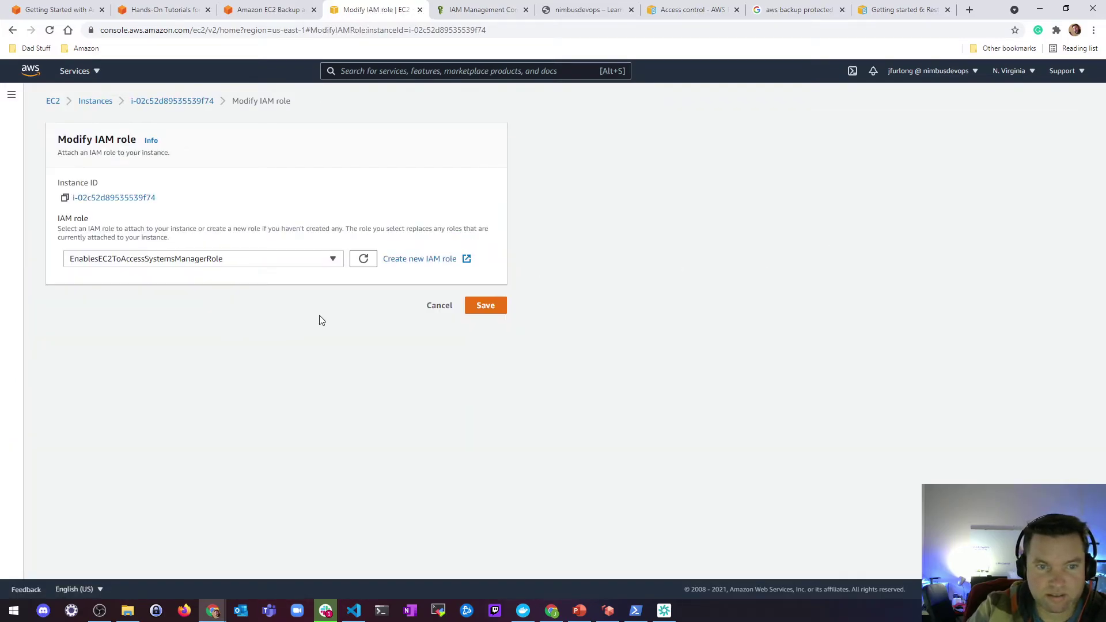
{"action": "left_click", "coordinate": [491, 307]}
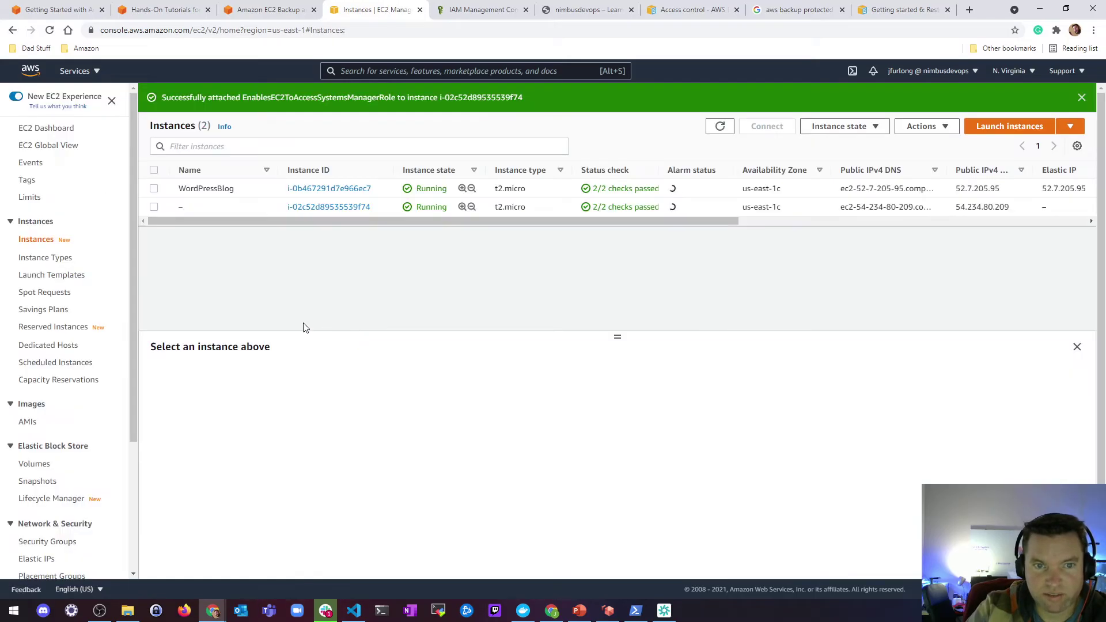
Check the IAM role in the restored instance's security details, then deselect the instance.
{"action": "left_click", "coordinate": [153, 208]}
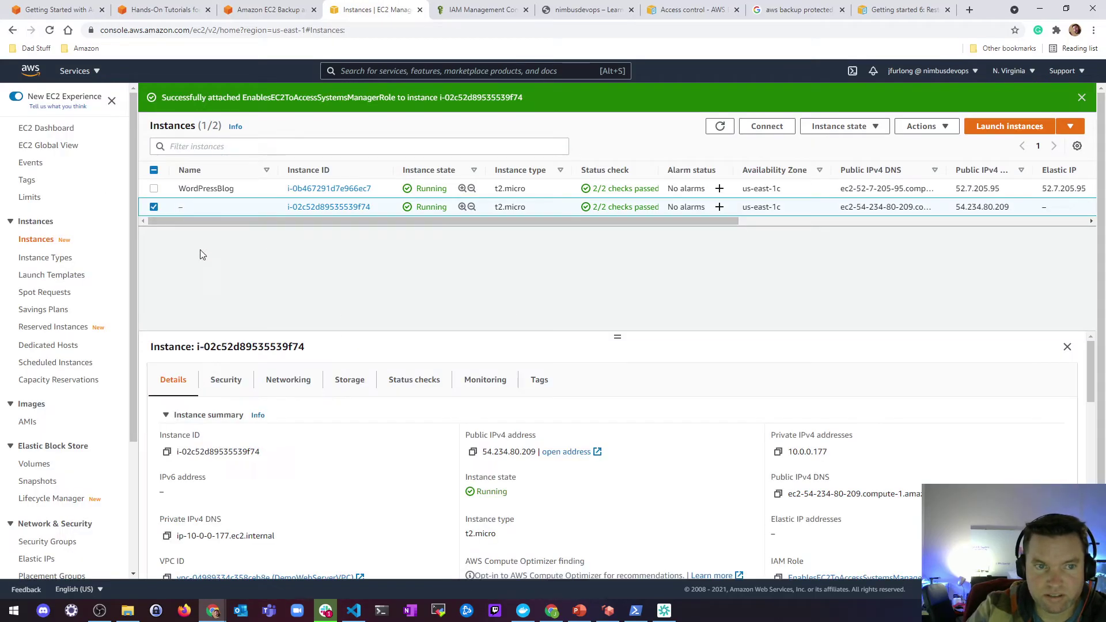
{"action": "left_click", "coordinate": [227, 381]}
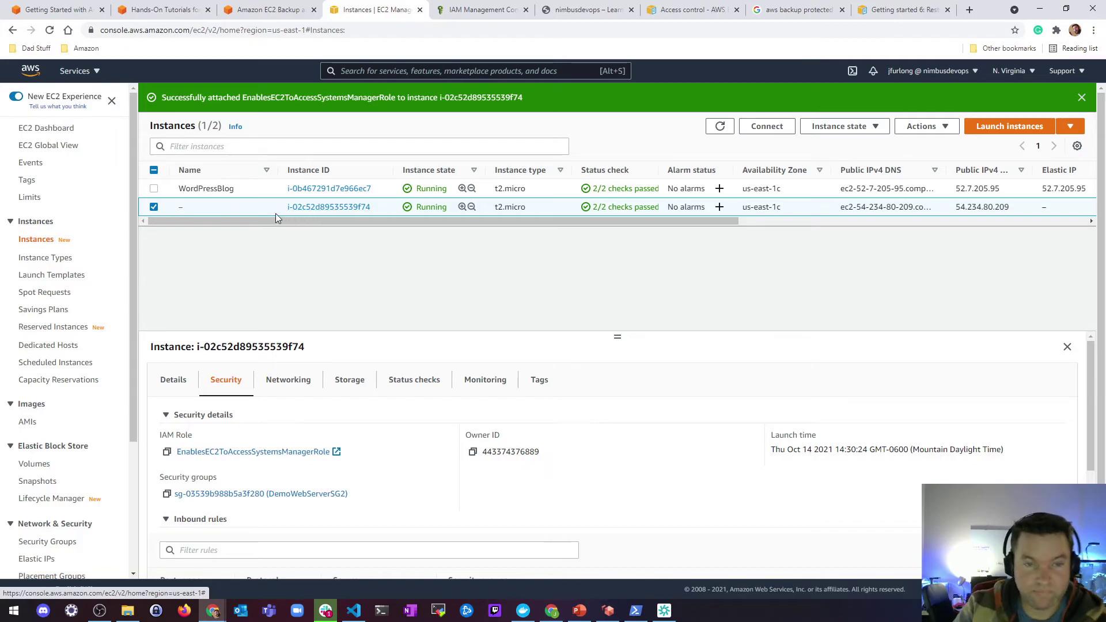
{"action": "left_click", "coordinate": [155, 208]}
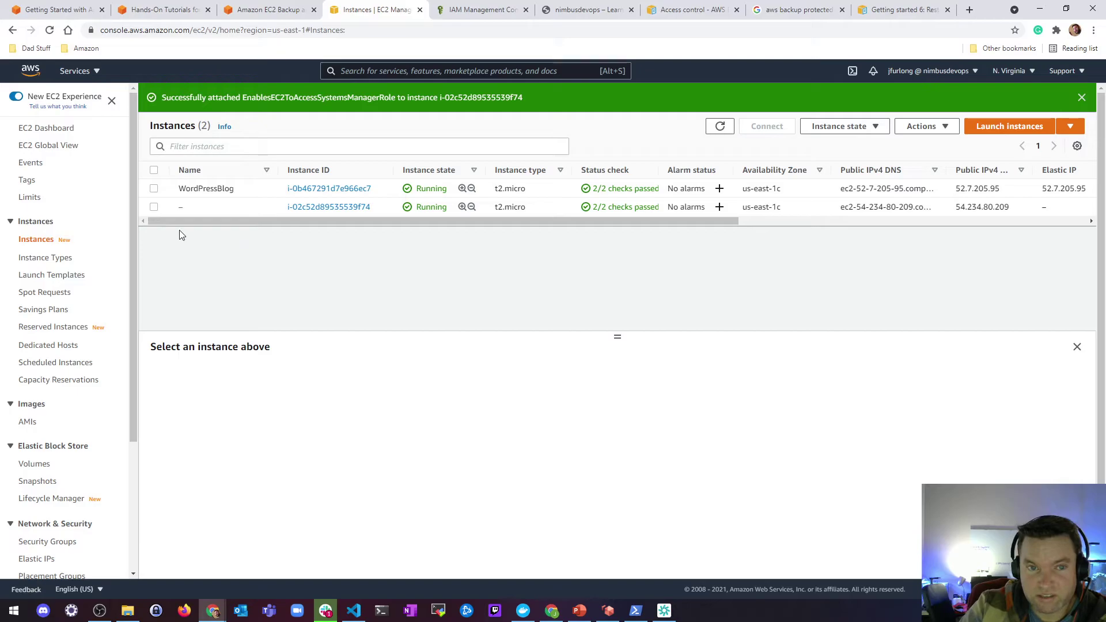
Compare the private and public IPv4 addresses of the restored instance and the WordPressBlog instance.
{"action": "left_click", "coordinate": [154, 206]}
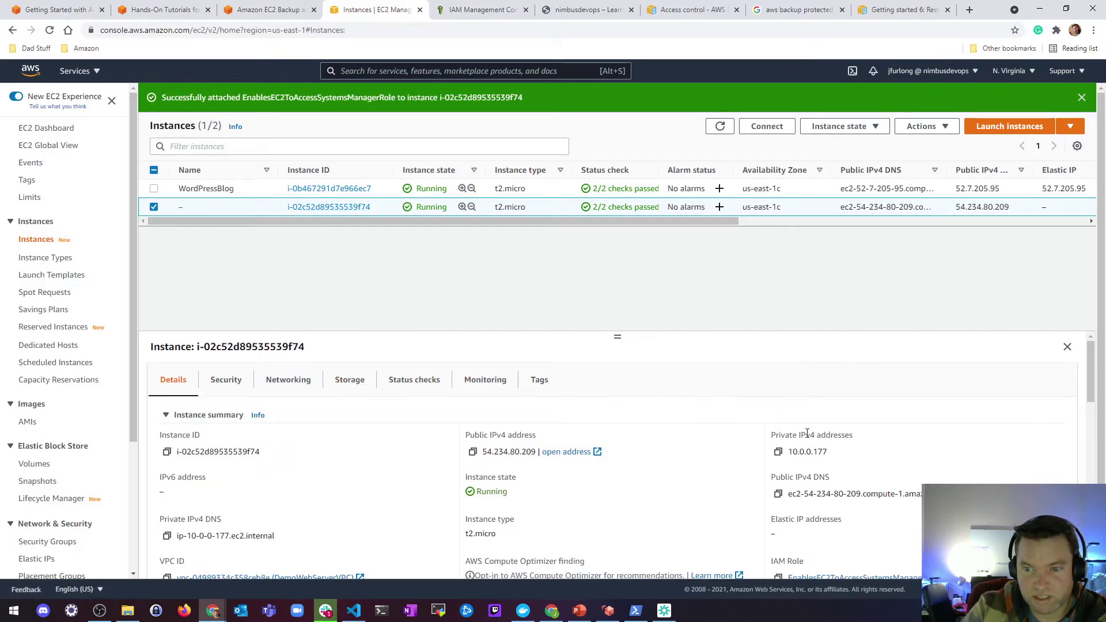
{"action": "left_click_drag", "start_coordinate": [789, 451], "coordinate": [840, 455]}
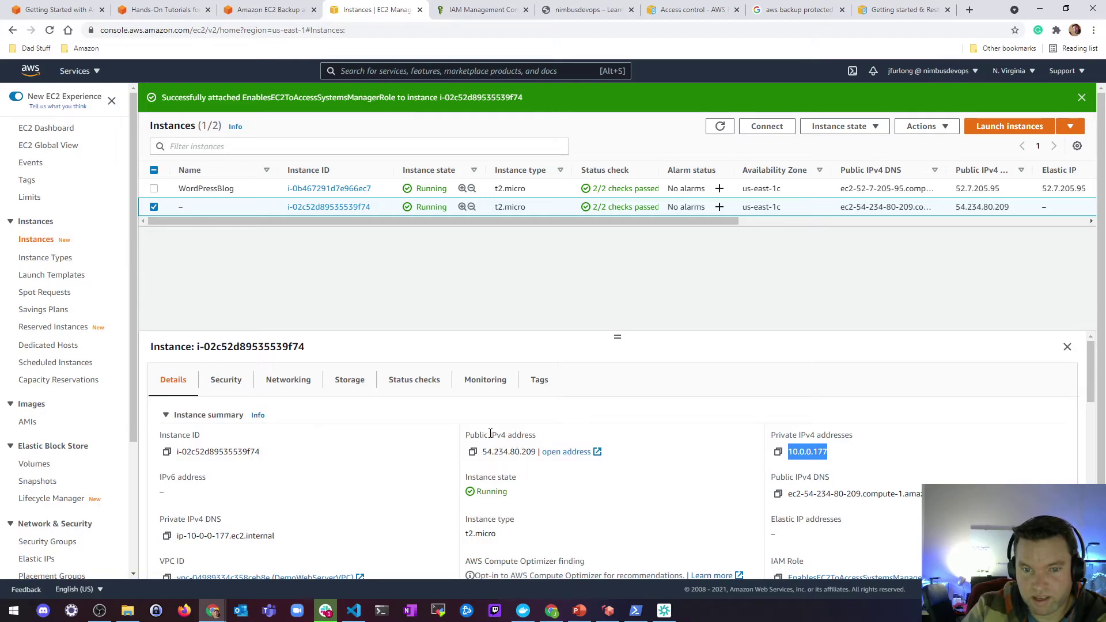
{"action": "left_click_drag", "start_coordinate": [487, 452], "coordinate": [530, 452]}
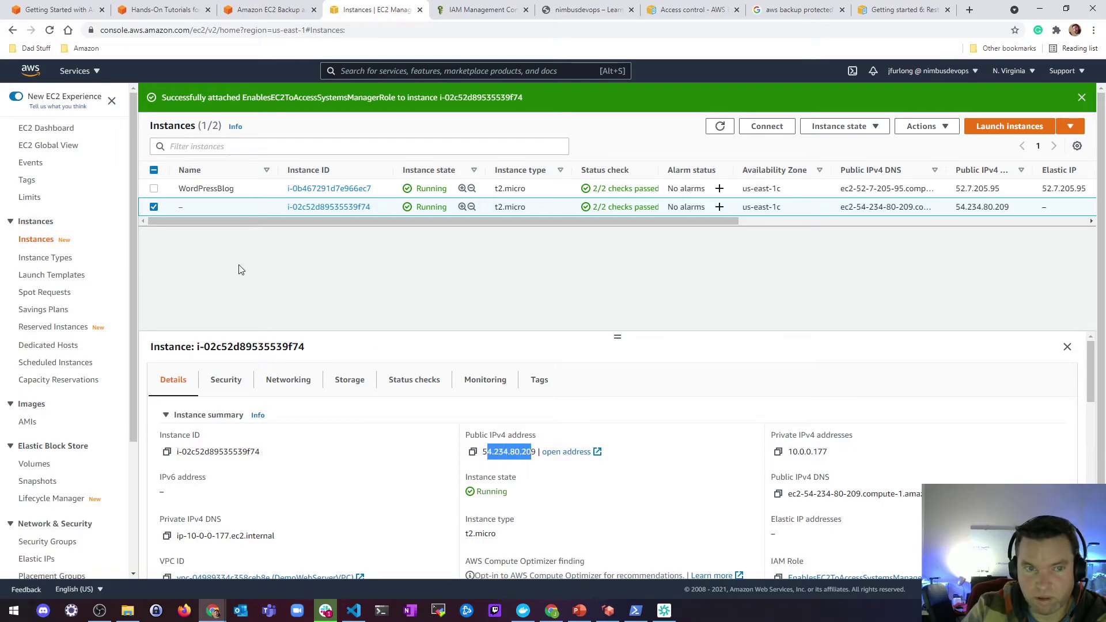
{"action": "left_click", "coordinate": [154, 208]}
{"action": "left_click", "coordinate": [155, 189]}
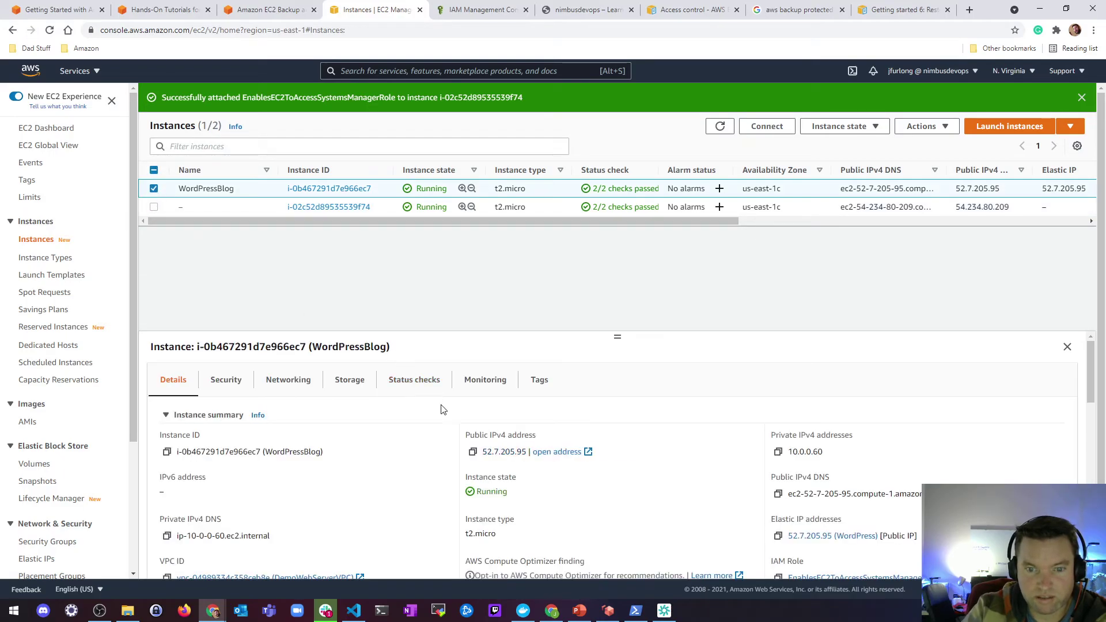
{"action": "left_click_drag", "start_coordinate": [791, 448], "coordinate": [836, 454]}
{"action": "left_click", "coordinate": [694, 347]}
Compare the Elastic IP addresses and IAM role details of the WordPressBlog and restored instances.
{"action": "scroll", "coordinate": [627, 346], "scroll_direction": "down", "scroll_amount": 1}
{"action": "scroll", "coordinate": [805, 485], "scroll_direction": "down", "scroll_amount": 1}
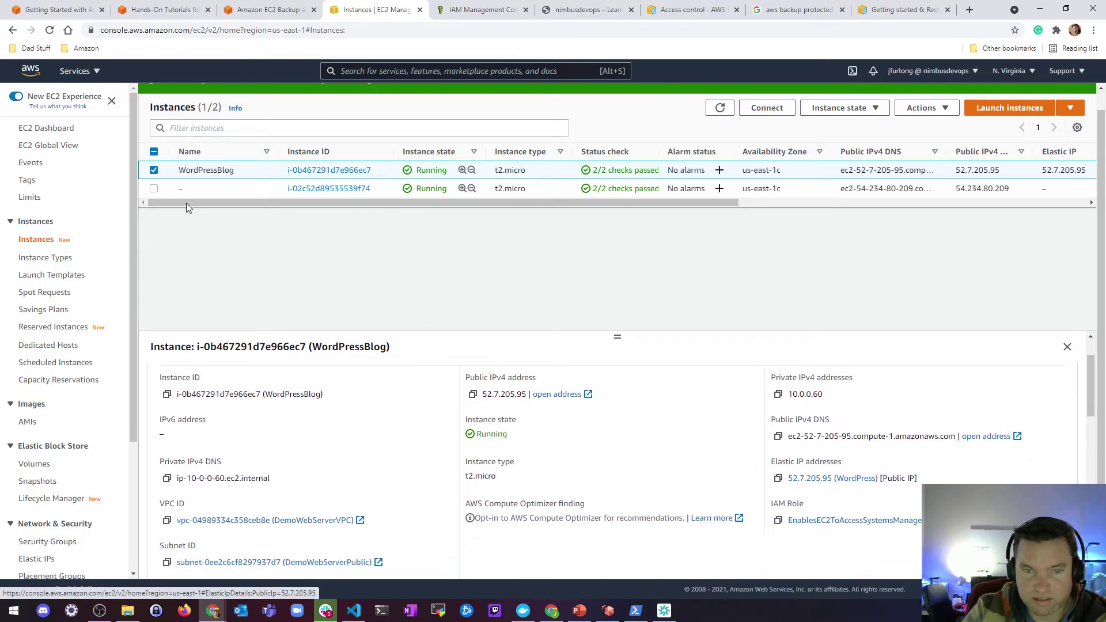
{"action": "left_click", "coordinate": [154, 170]}
{"action": "left_click", "coordinate": [154, 189]}
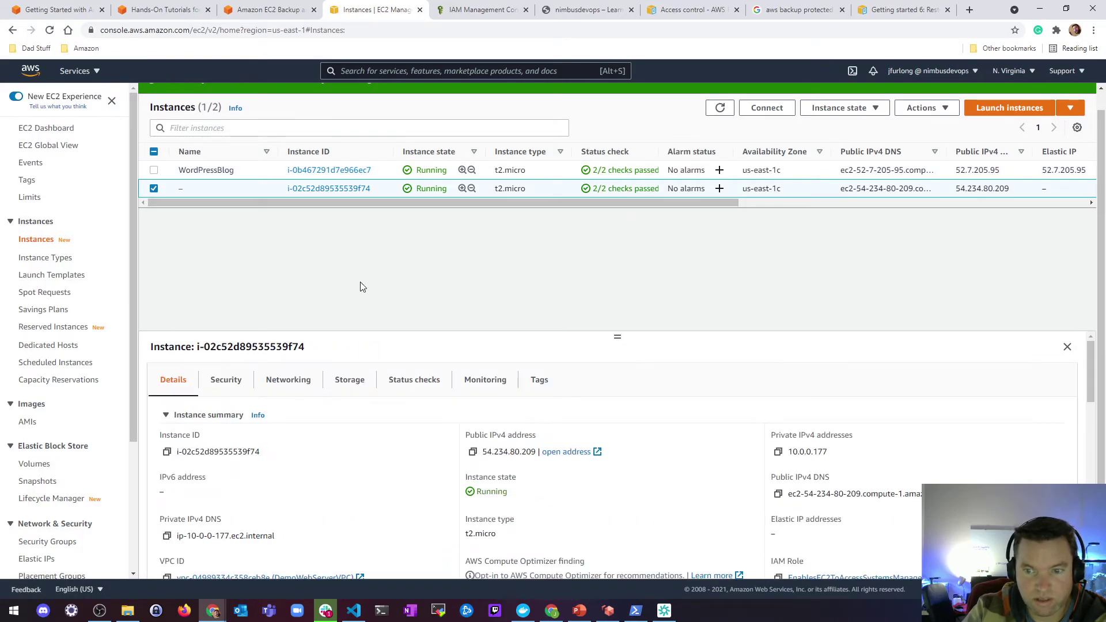
{"action": "scroll", "coordinate": [743, 468], "scroll_direction": "down", "scroll_amount": 2}
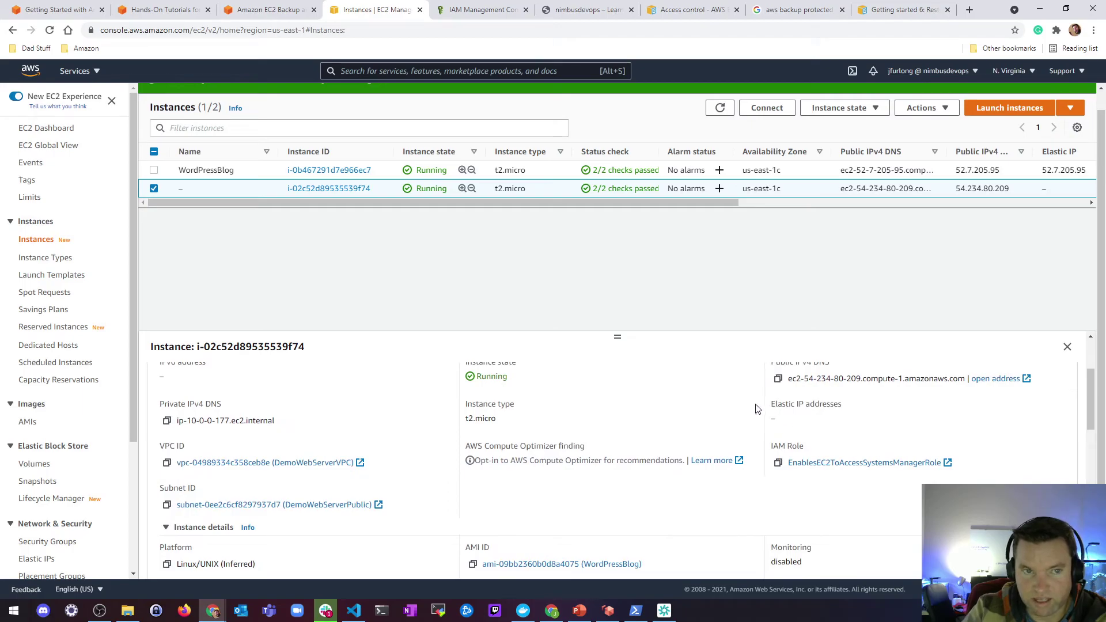
{"action": "left_click", "coordinate": [153, 190]}
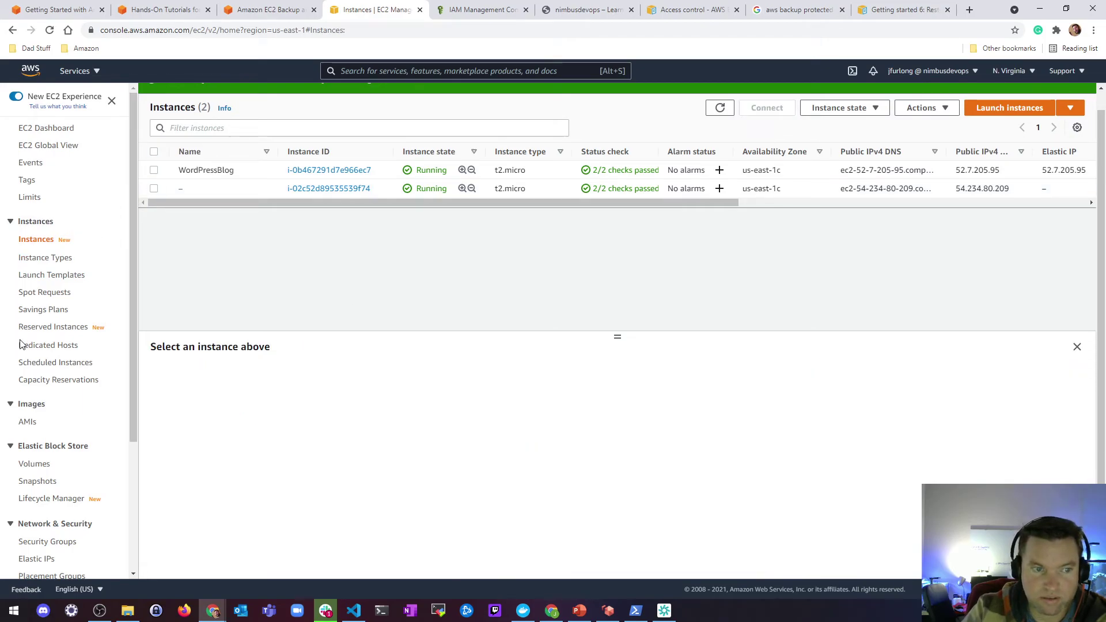
Stop the WordPressBlog instance and confirm the stop.
{"action": "scroll", "coordinate": [57, 317], "scroll_direction": "down", "scroll_amount": 3}
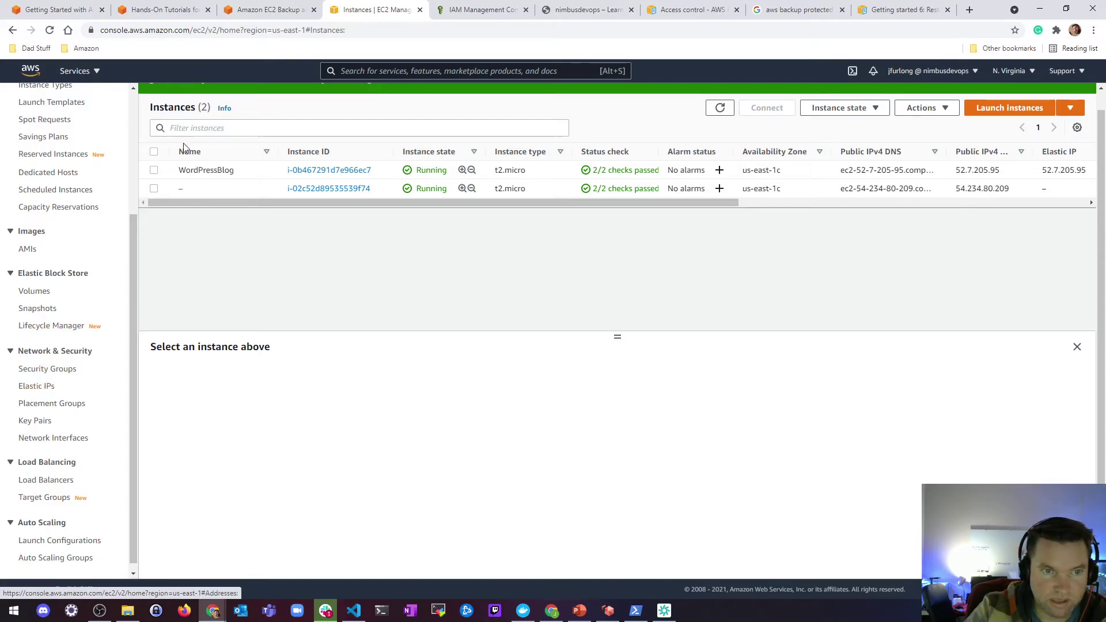
{"action": "left_click", "coordinate": [154, 170]}
{"action": "left_click", "coordinate": [829, 107]}
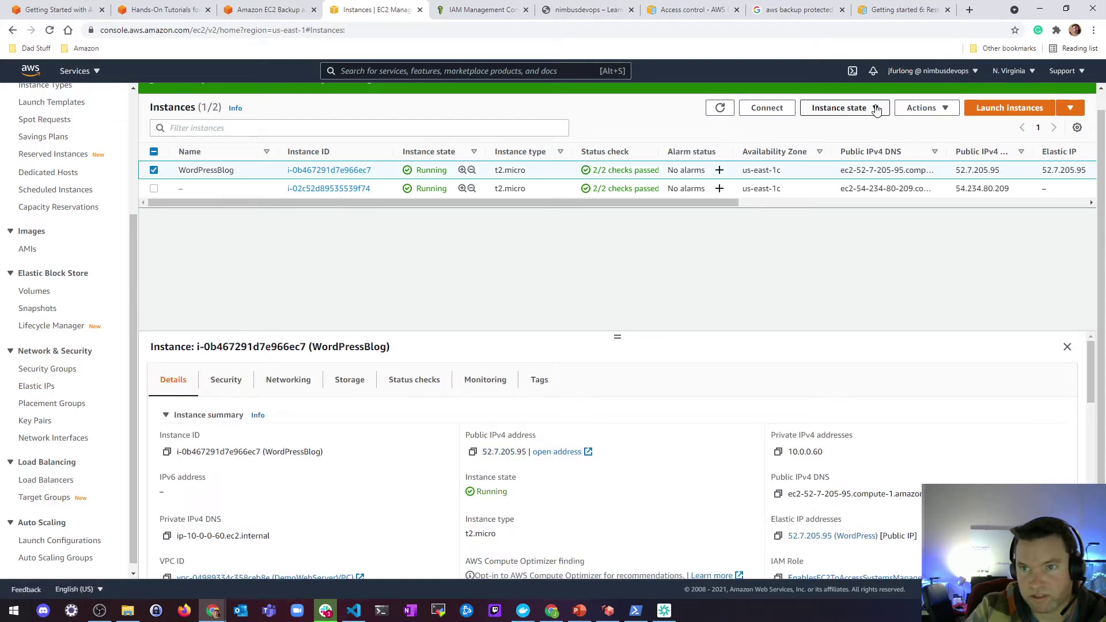
{"action": "left_click", "coordinate": [839, 118]}
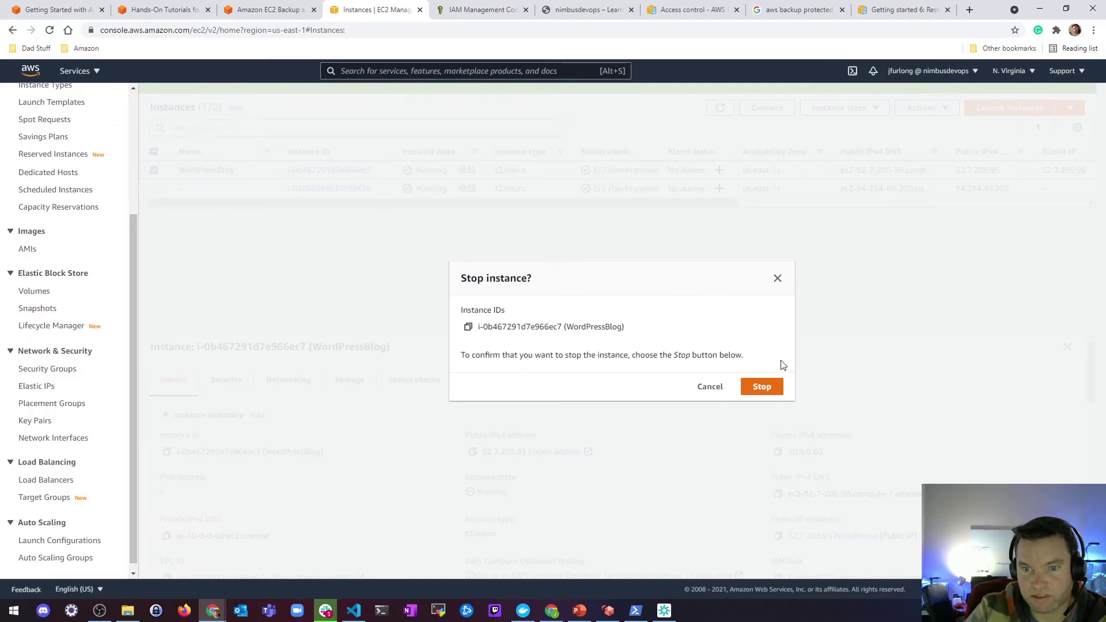
{"action": "left_click", "coordinate": [762, 387]}
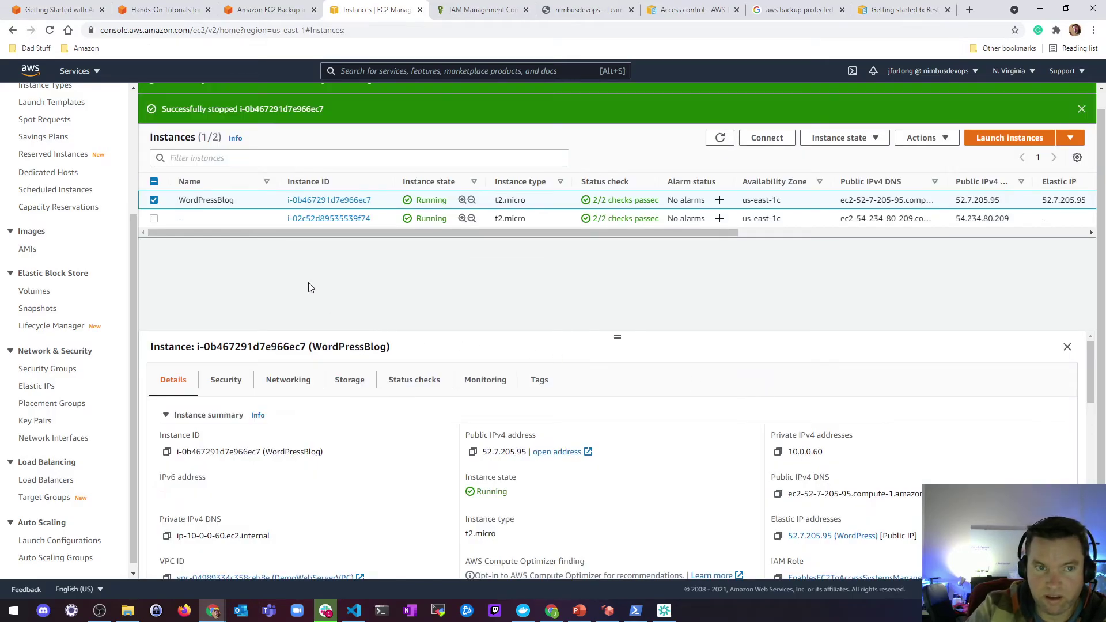
Select the restored instance, then reload blog.nimbusdevops.com to test whether the site still responds.
{"action": "left_click", "coordinate": [219, 221]}
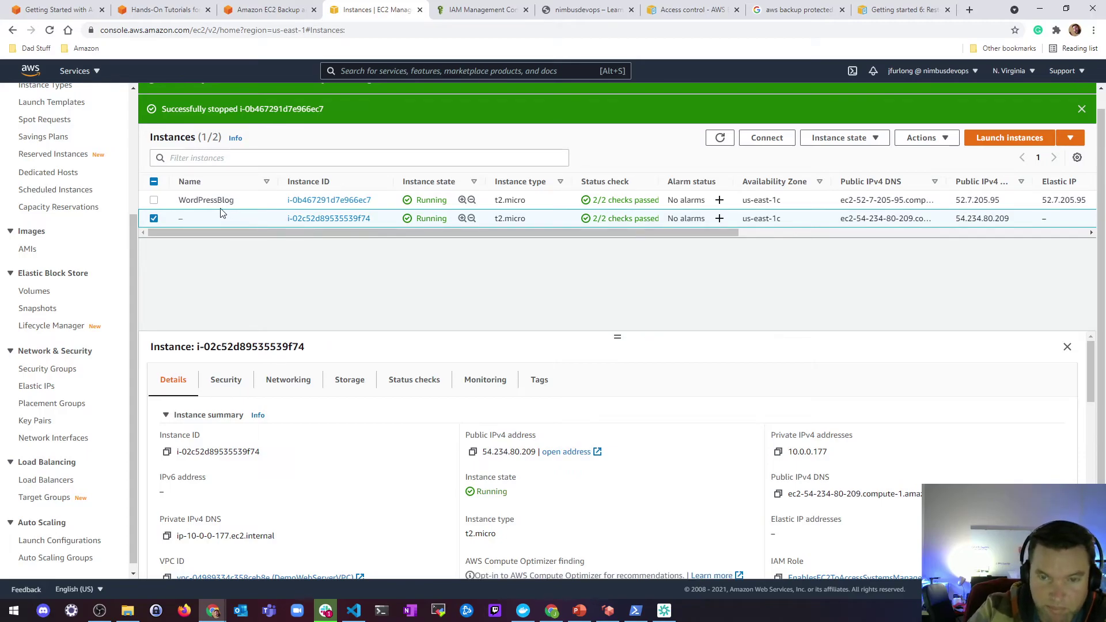
{"action": "left_click", "coordinate": [582, 10]}
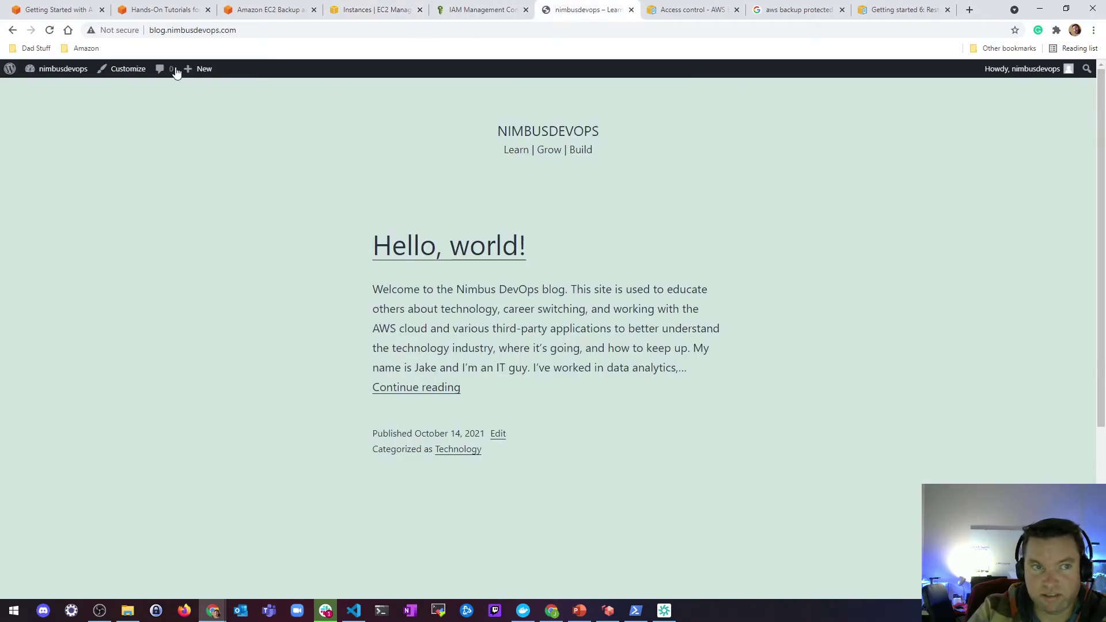
{"action": "left_click", "coordinate": [48, 33]}
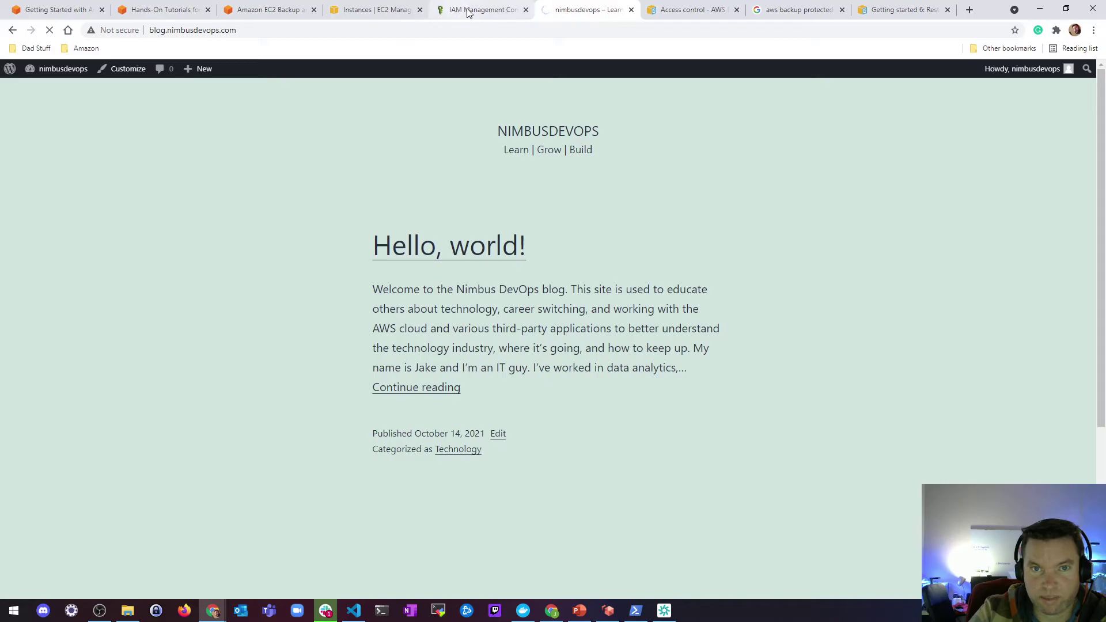
Disassociate the WordPress Elastic IP address 52.7.205.95 from the original instance.
{"action": "left_click", "coordinate": [373, 9]}
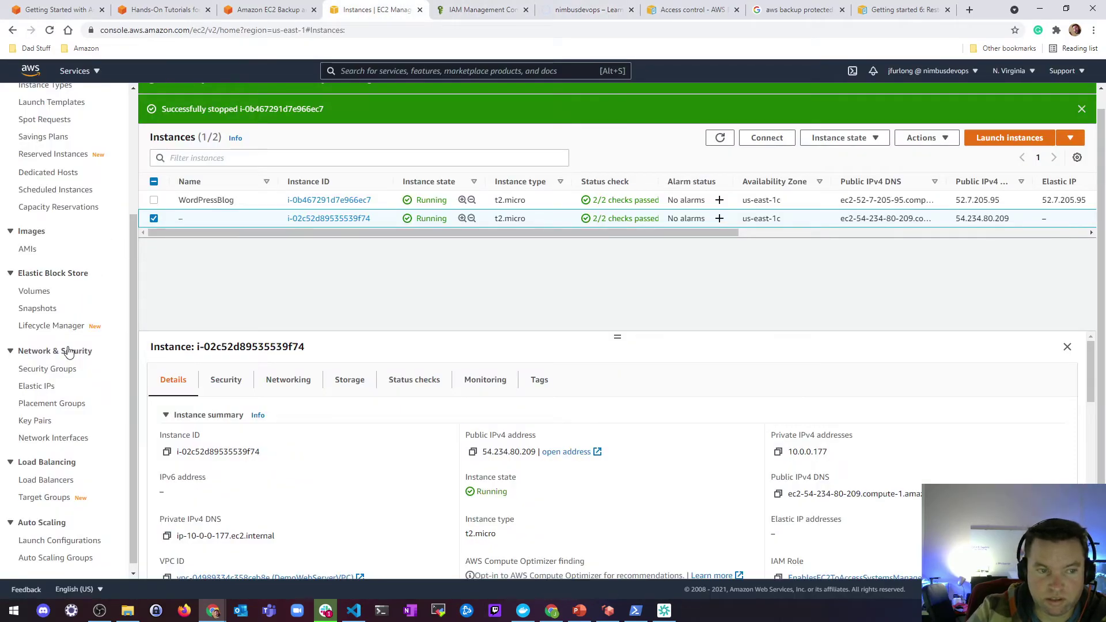
{"action": "left_click", "coordinate": [37, 386]}
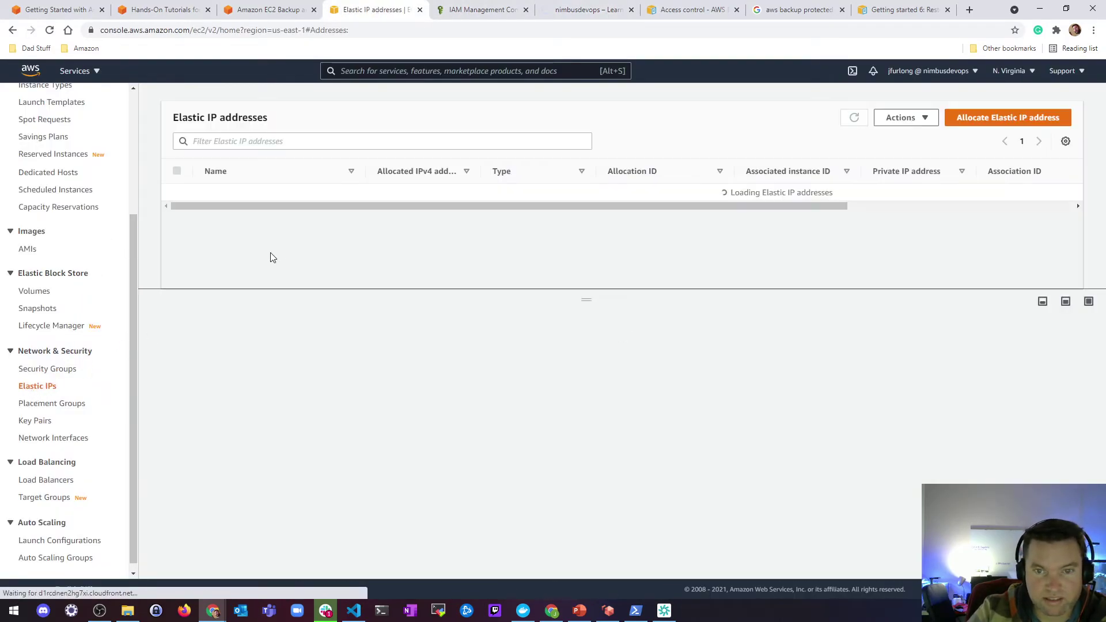
{"action": "left_click", "coordinate": [224, 195]}
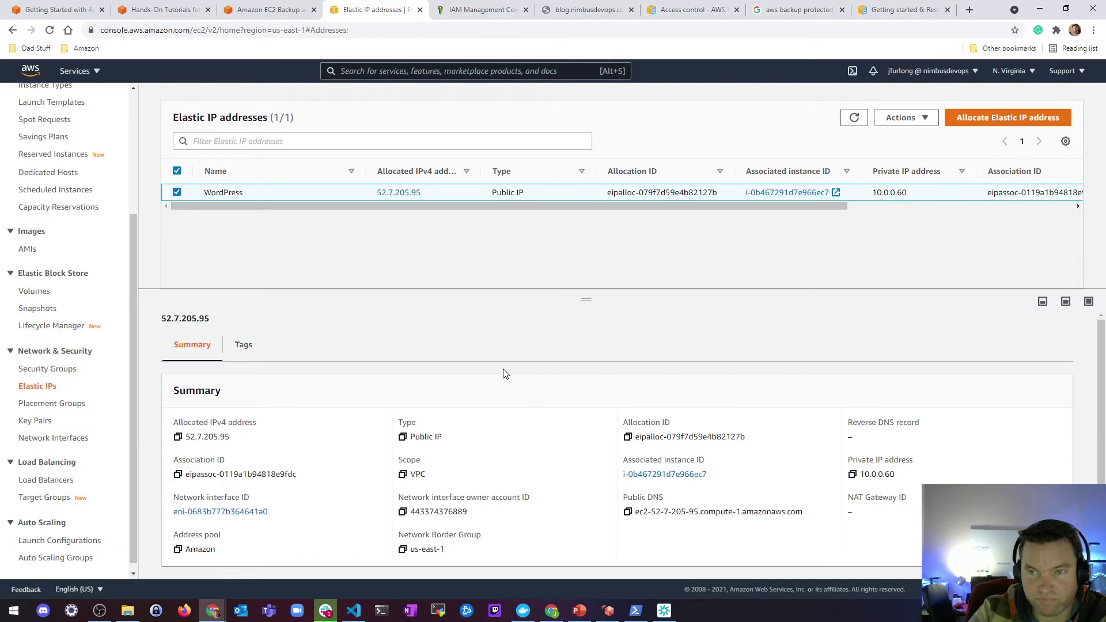
{"action": "left_click", "coordinate": [924, 117]}
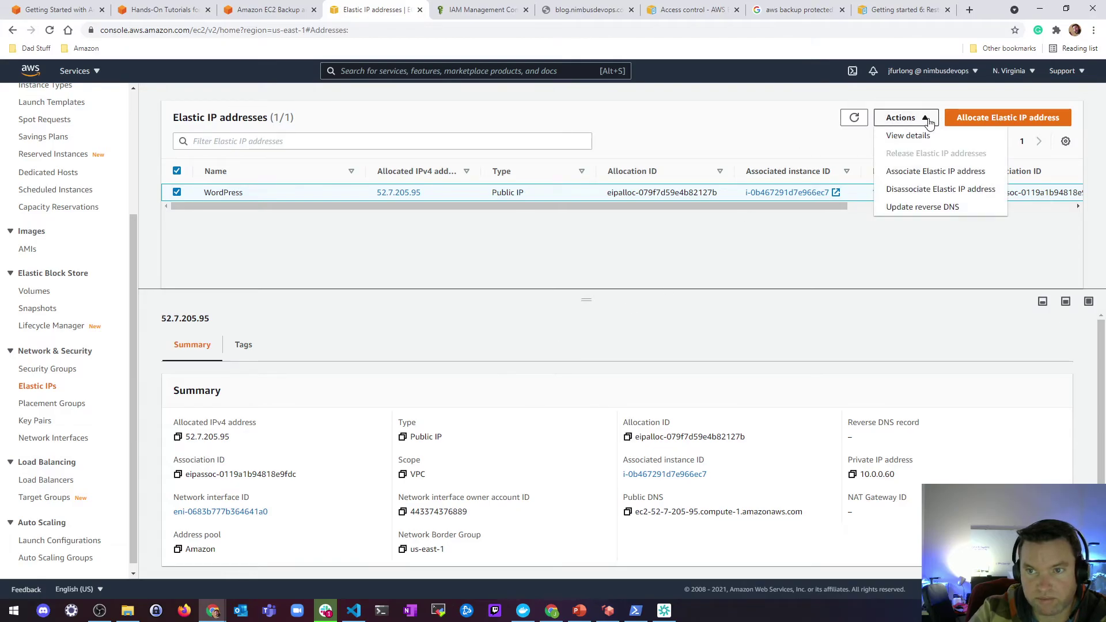
{"action": "left_click", "coordinate": [907, 192]}
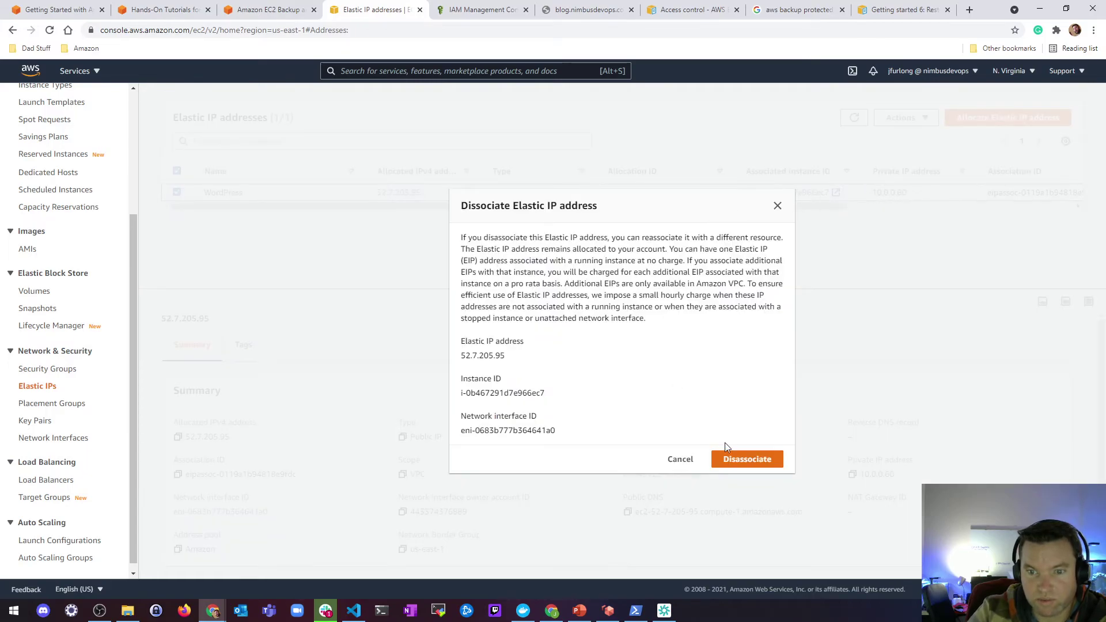
{"action": "left_click", "coordinate": [727, 459]}
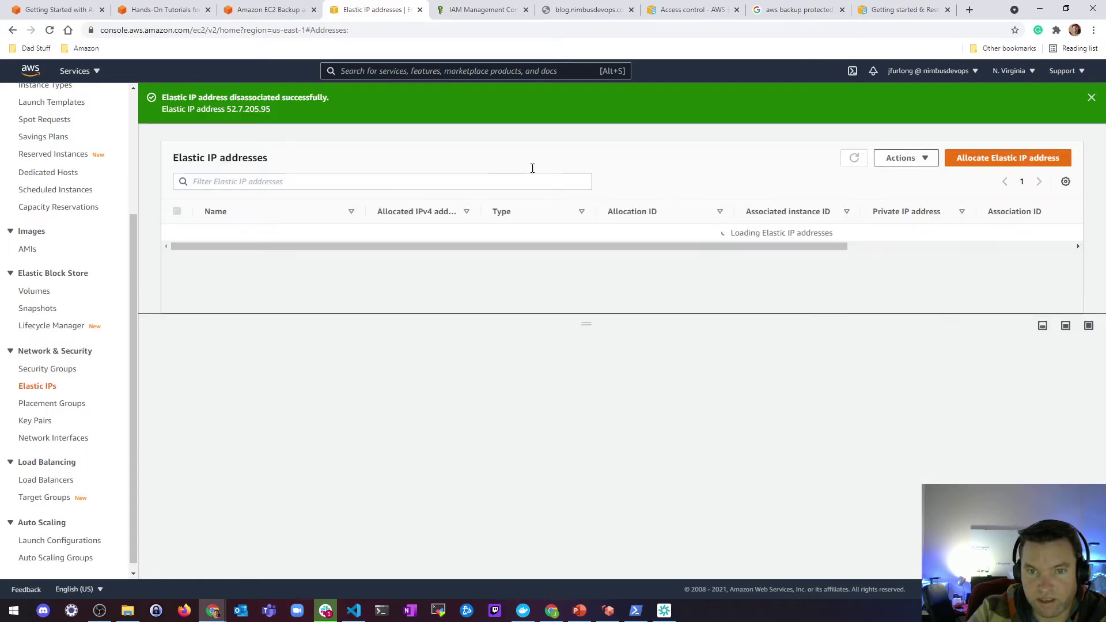
Associate Elastic IP 52.7.205.95 with instance i-02c52d89535539f74 at private IP 10.0.0.177, allowing reassociation.
{"action": "left_click", "coordinate": [902, 159]}
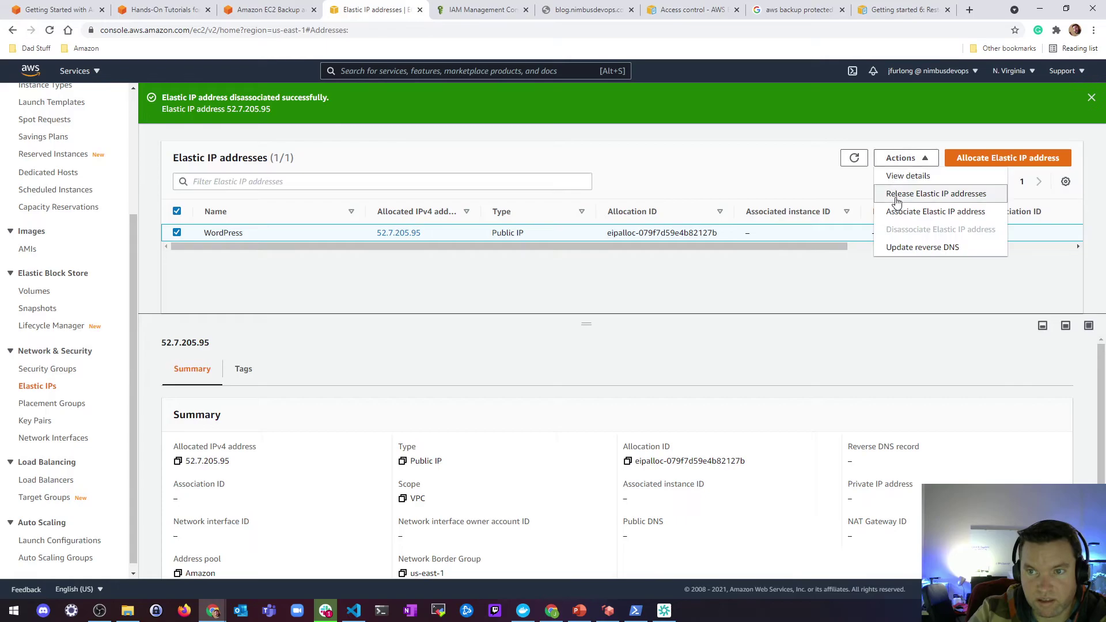
{"action": "left_click", "coordinate": [903, 210]}
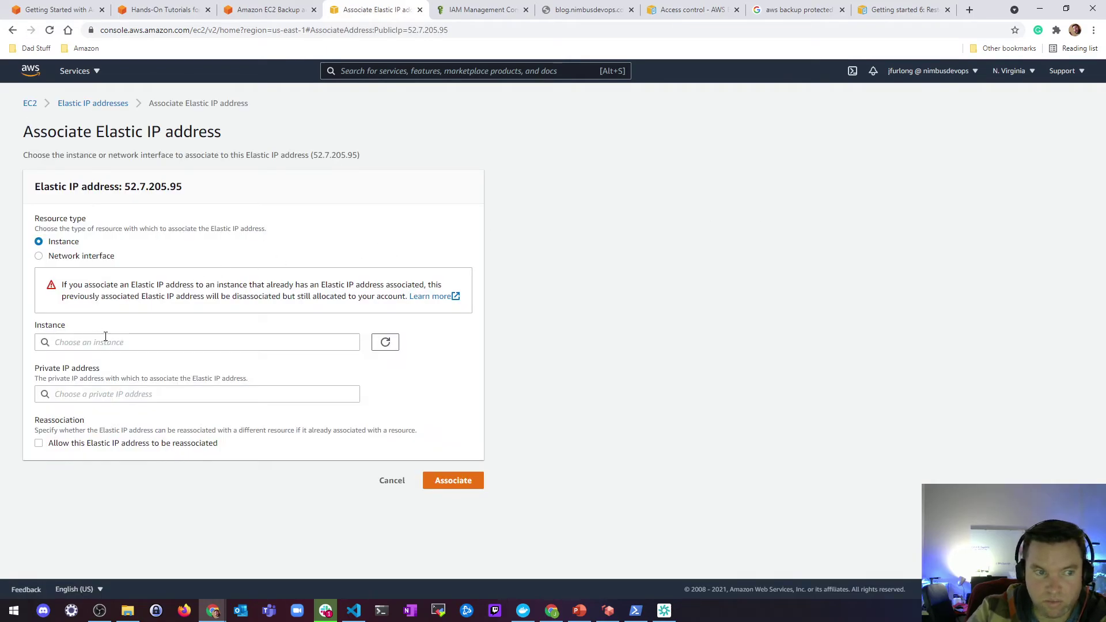
{"action": "left_click", "coordinate": [104, 340]}
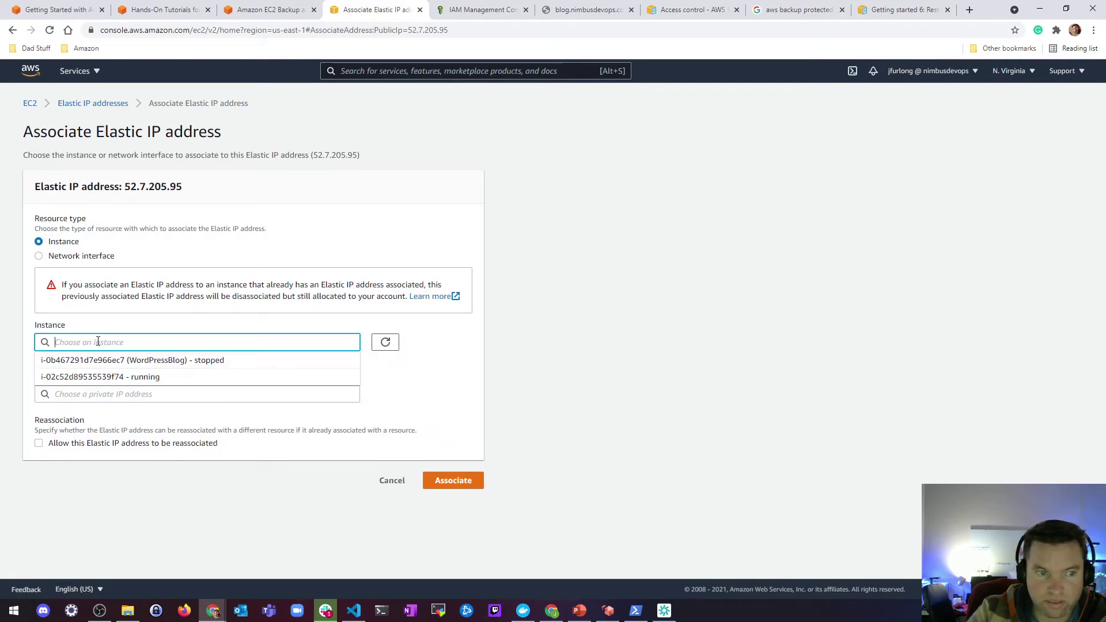
{"action": "left_click", "coordinate": [102, 379]}
{"action": "left_click", "coordinate": [89, 394]}
{"action": "left_click", "coordinate": [78, 412]}
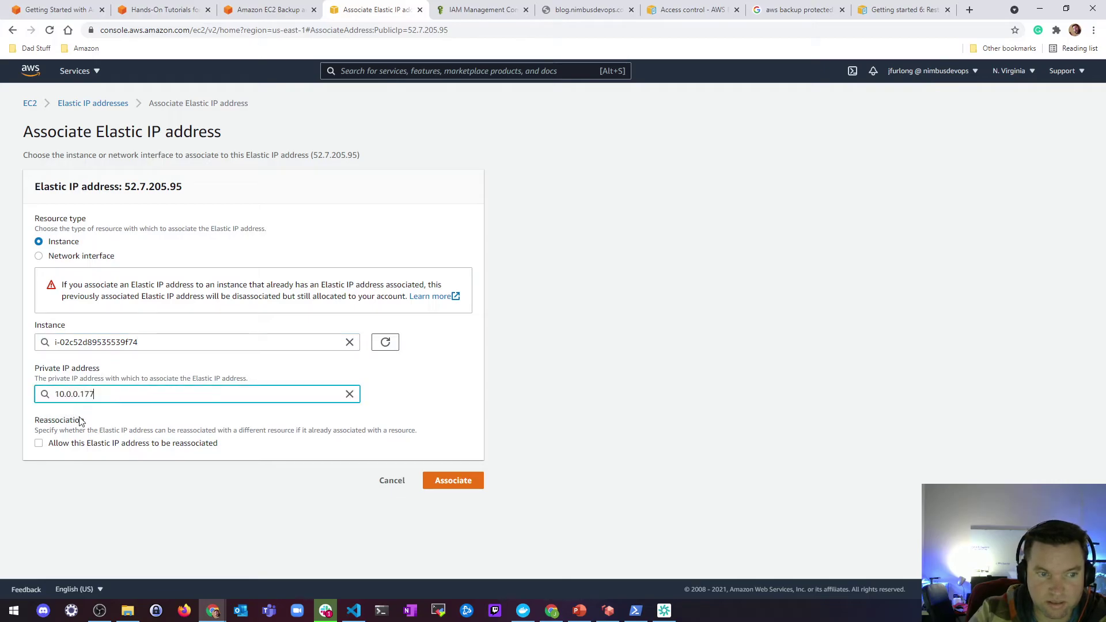
{"action": "left_click", "coordinate": [38, 445]}
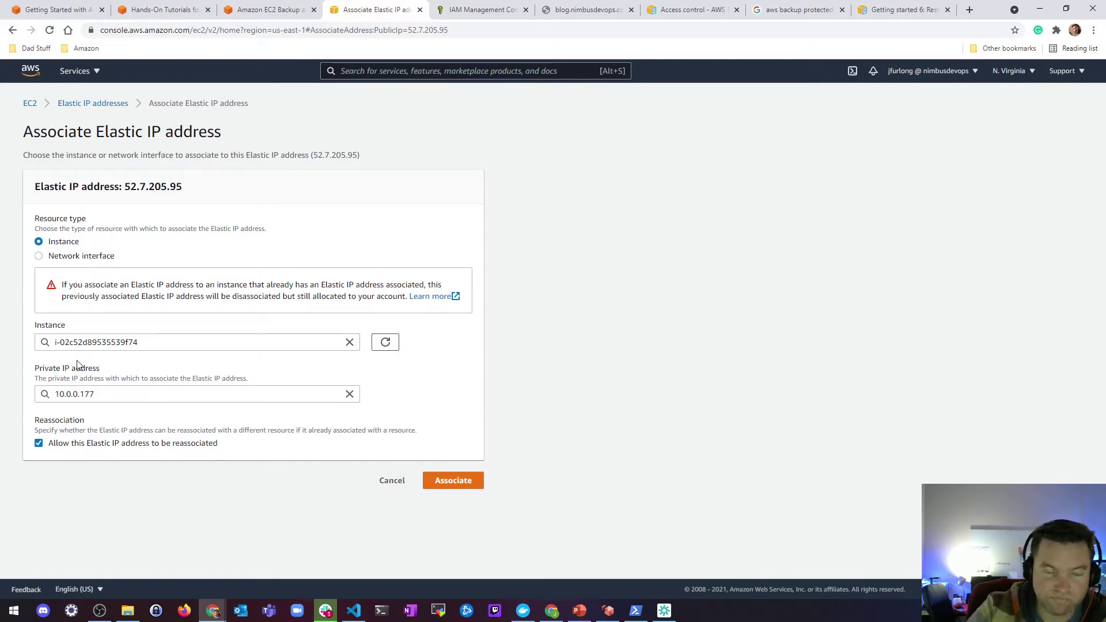
{"action": "left_click", "coordinate": [39, 444]}
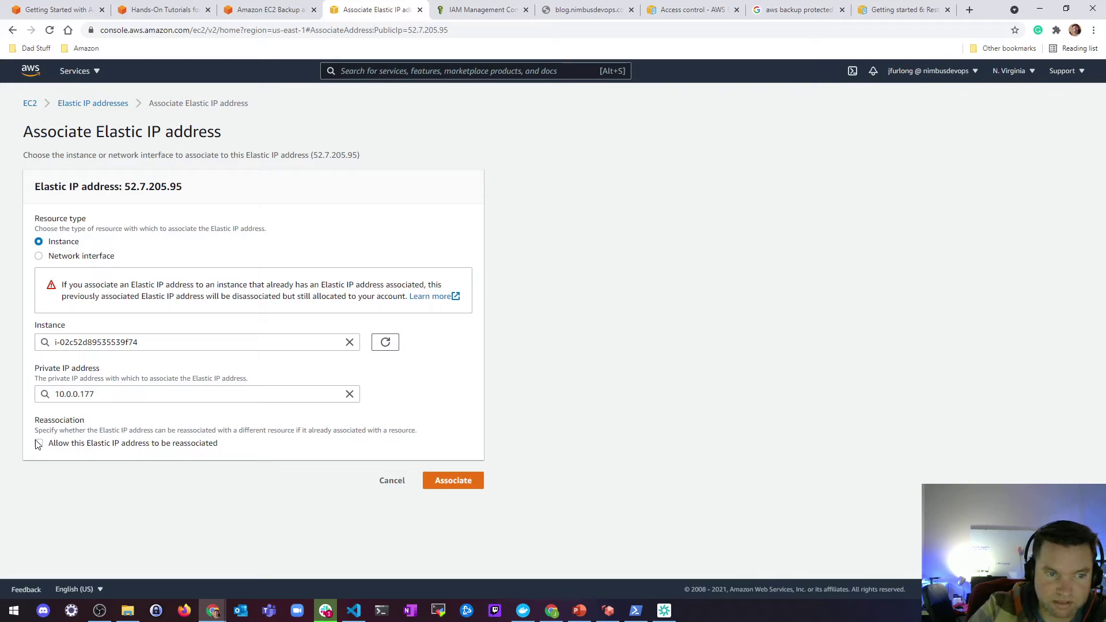
{"action": "left_click", "coordinate": [40, 444]}
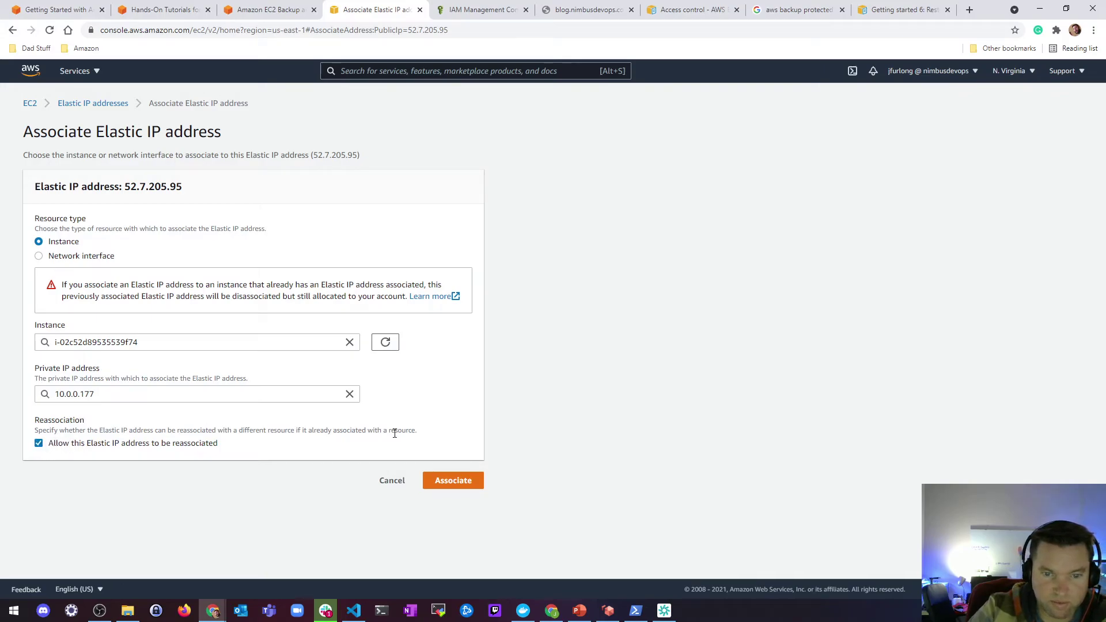
{"action": "left_click", "coordinate": [455, 480]}
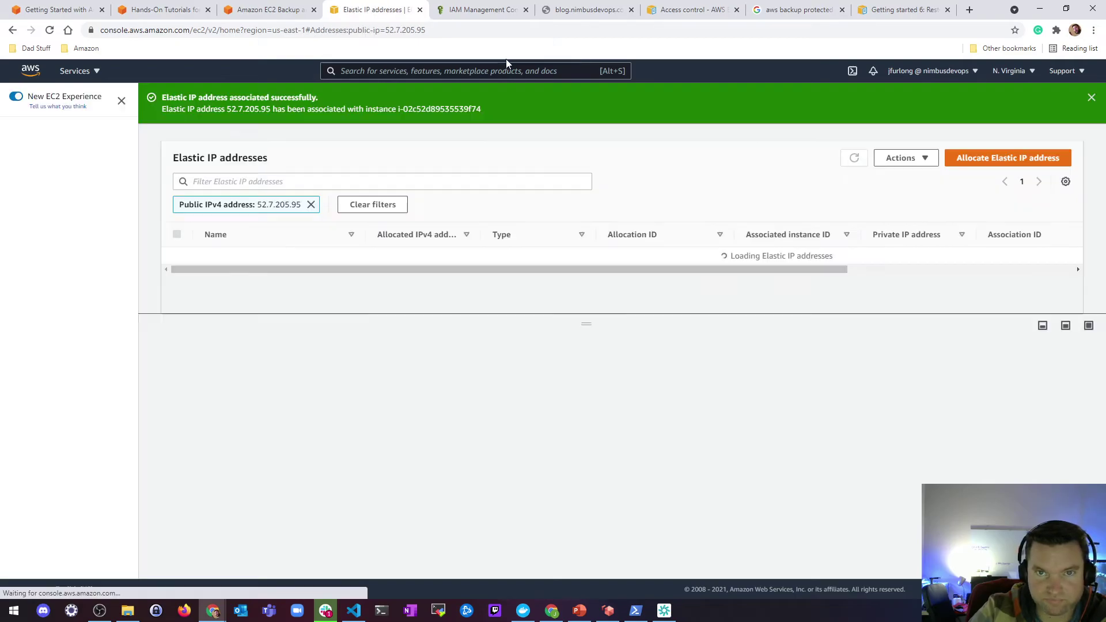
Return to the EC2 instances list and refresh it to check the state and addresses of both instances.
{"action": "left_click", "coordinate": [43, 127]}
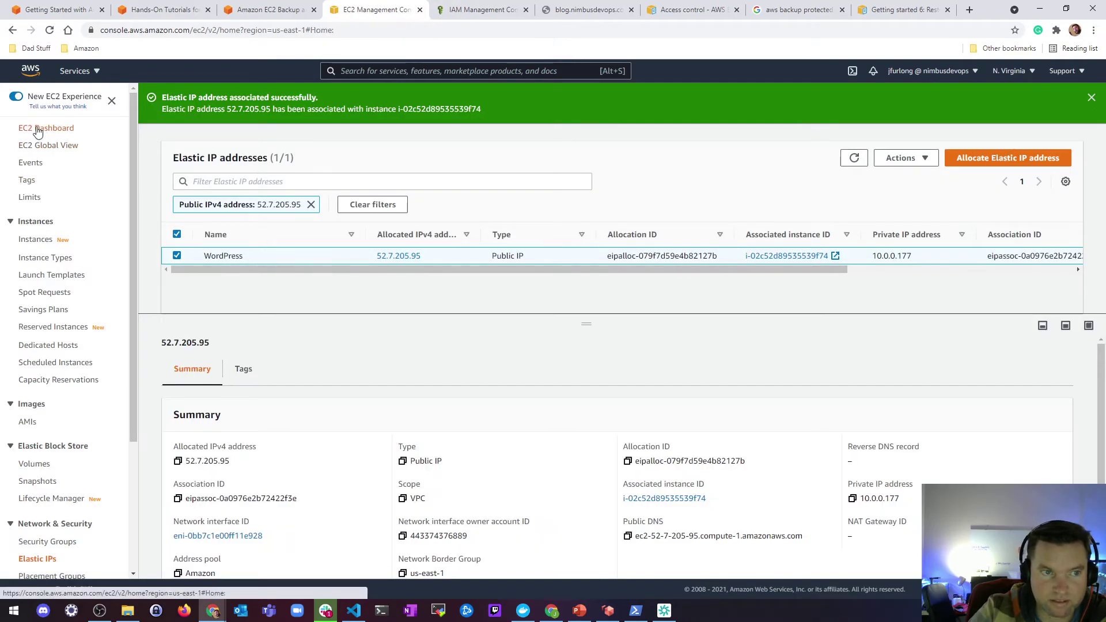
{"action": "left_click", "coordinate": [191, 198]}
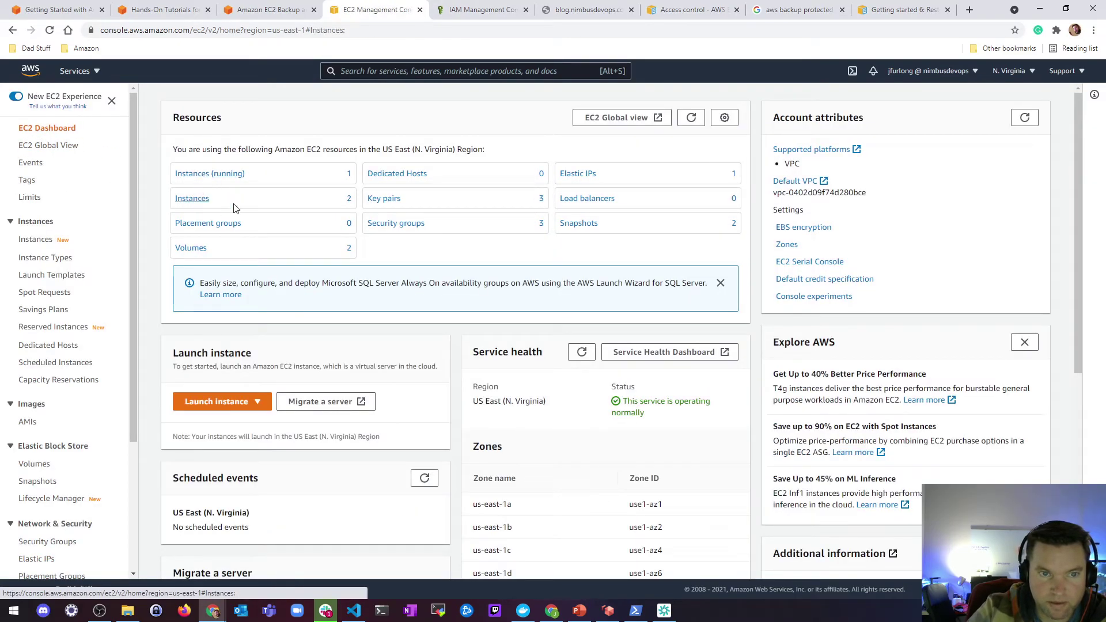
{"action": "left_click", "coordinate": [238, 217]}
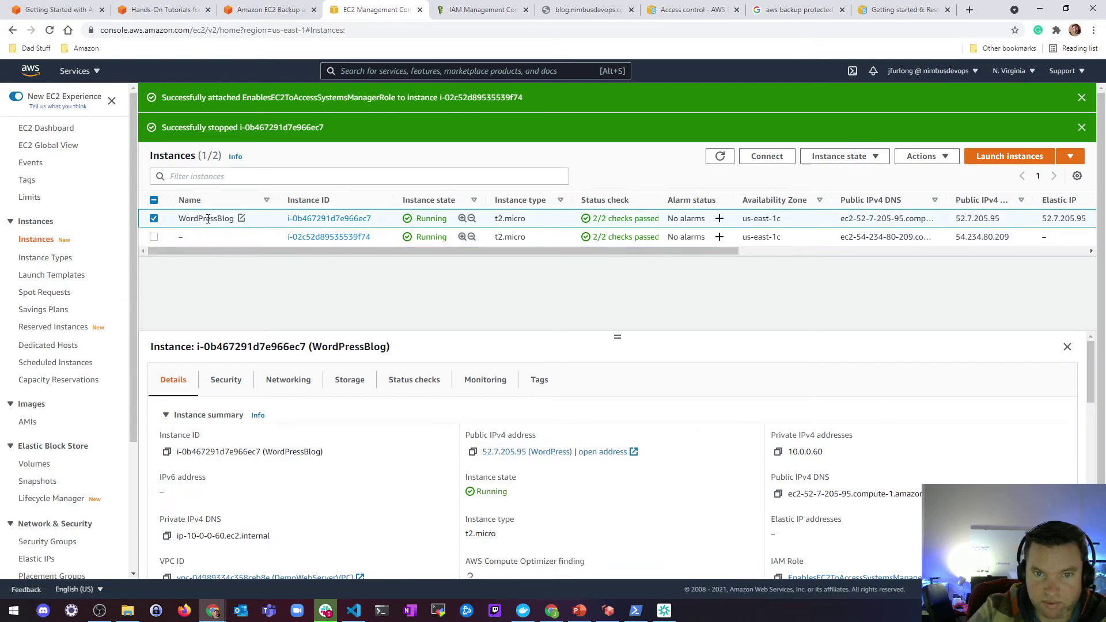
{"action": "left_click", "coordinate": [719, 157]}
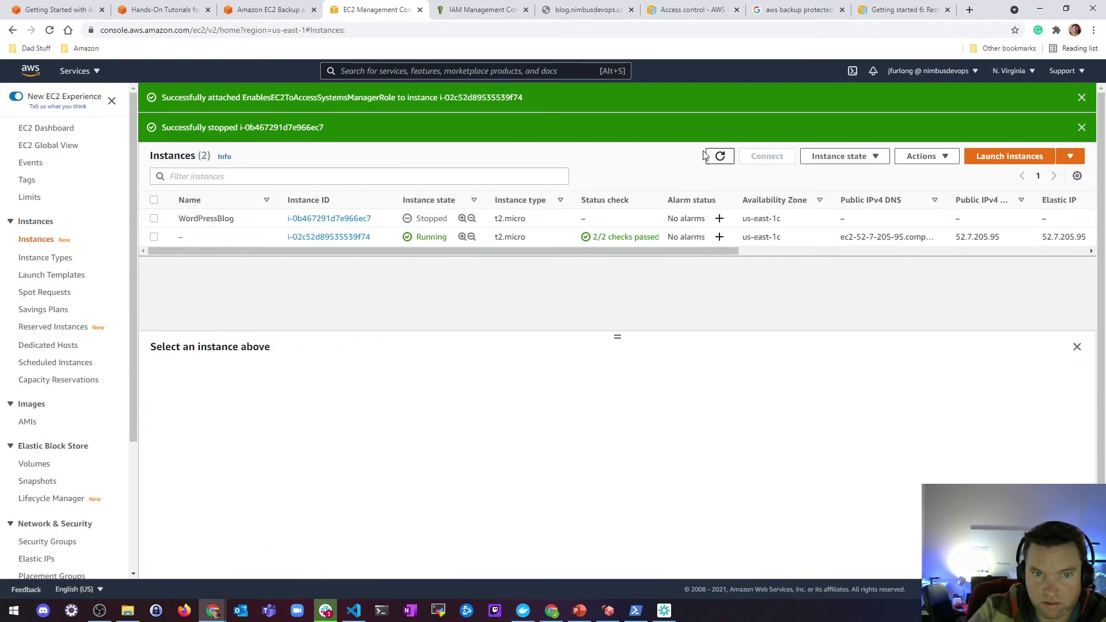
Reload blog.nimbusdevops.com, check the restored instance's Elastic IP details, and view the blog page again.
{"action": "left_click", "coordinate": [572, 7]}
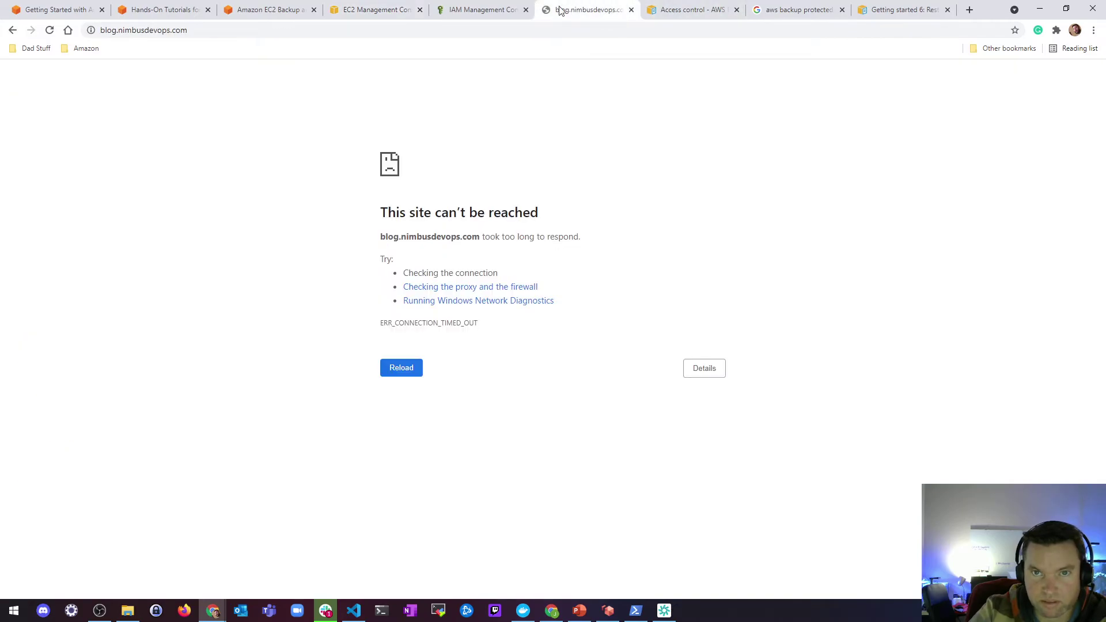
{"action": "key", "text": "F5"}
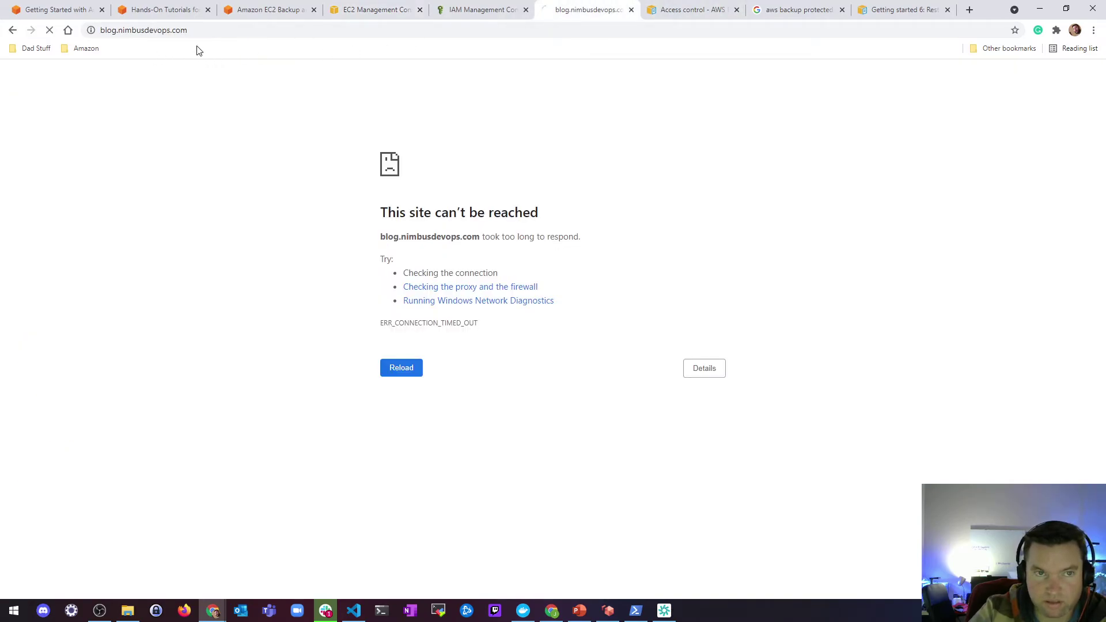
{"action": "left_click", "coordinate": [348, 6]}
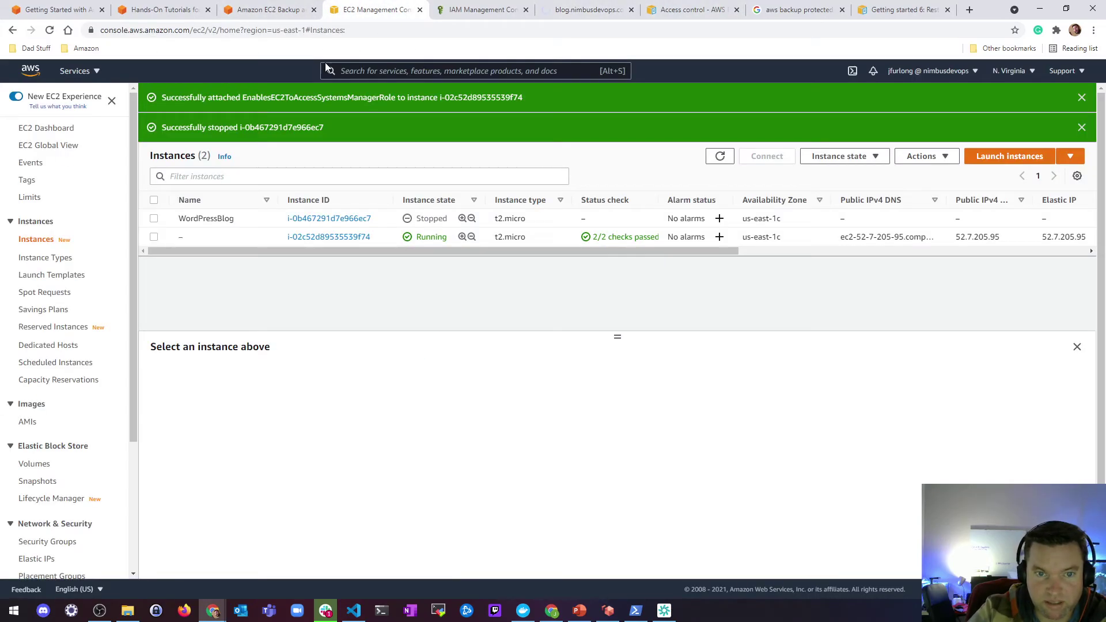
{"action": "left_click", "coordinate": [153, 237]}
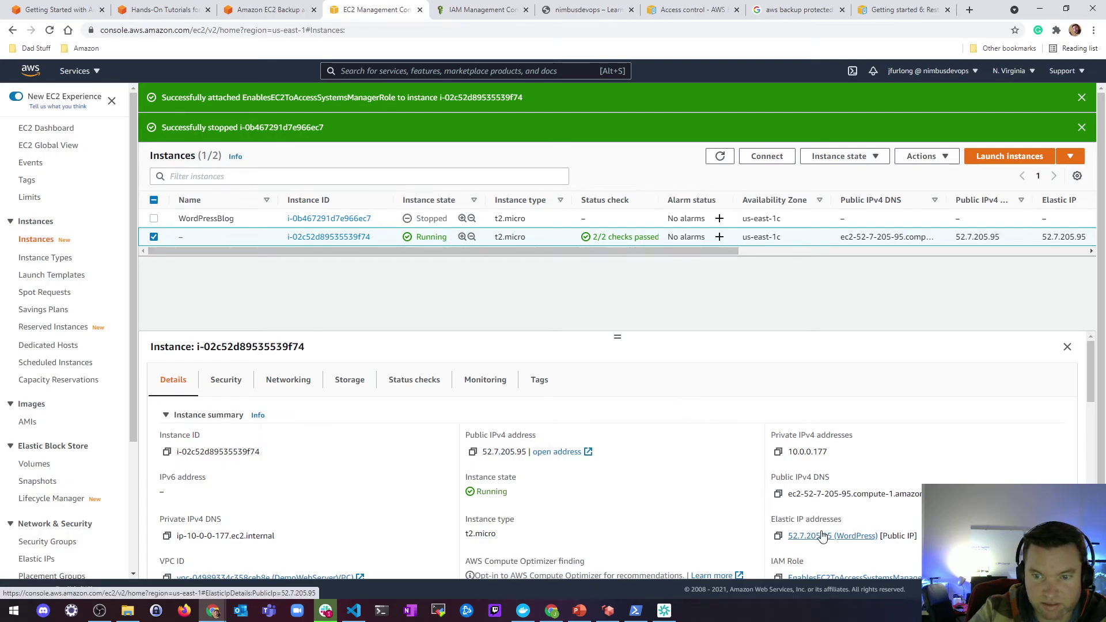
{"action": "left_click", "coordinate": [563, 8]}
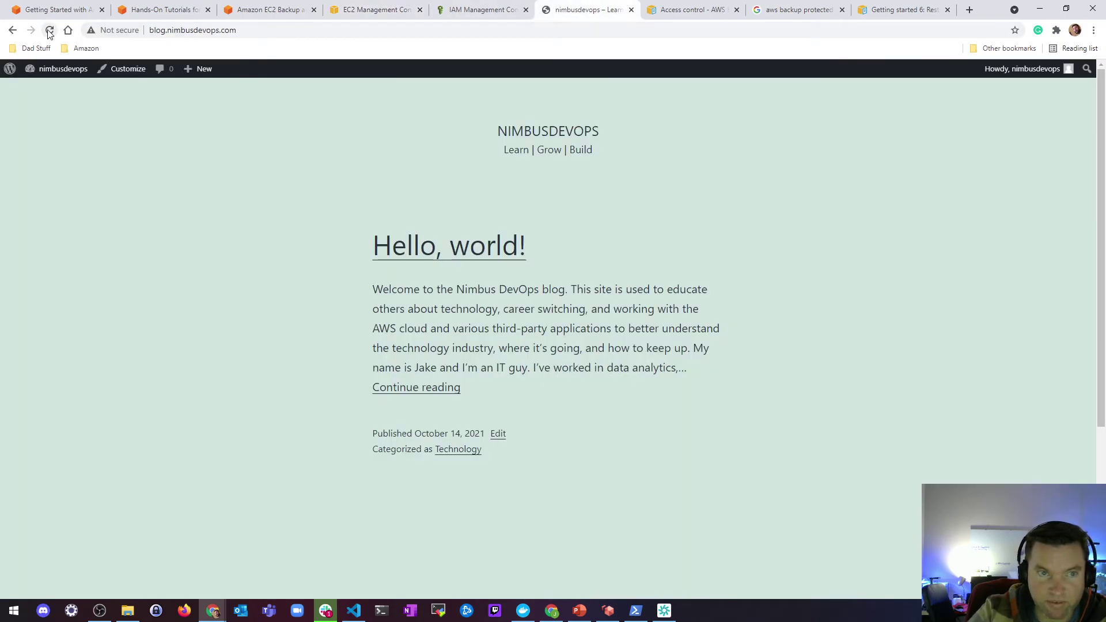
Open the association form for Elastic IP 52.7.205.95 in the EC2 console and check which instances can be chosen.
{"action": "left_click", "coordinate": [373, 6]}
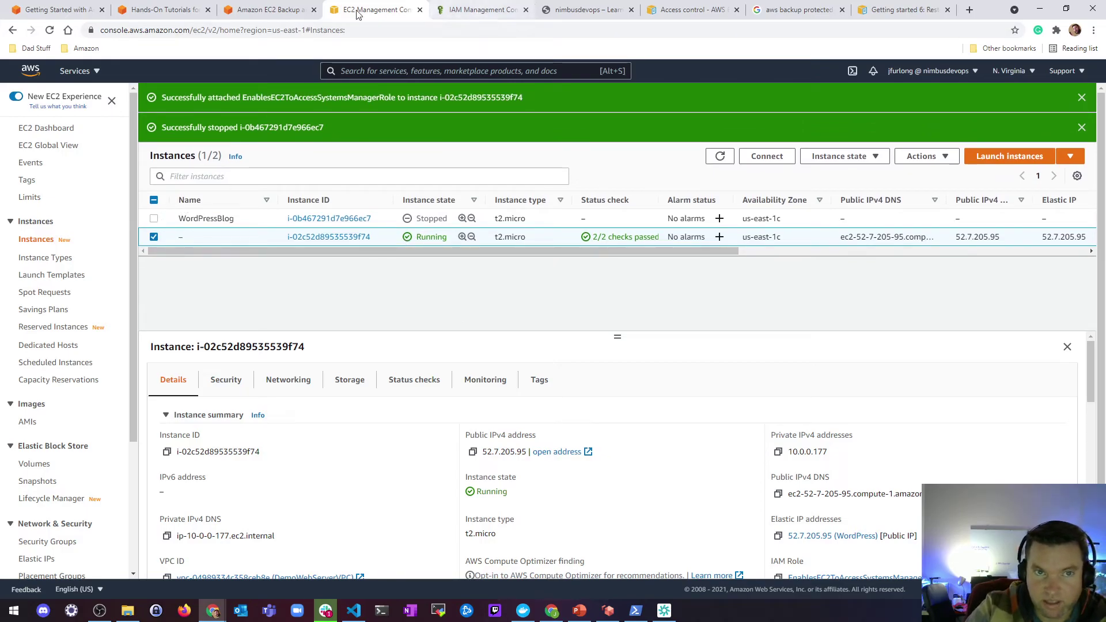
{"action": "scroll", "coordinate": [52, 360], "scroll_direction": "down", "scroll_amount": 2}
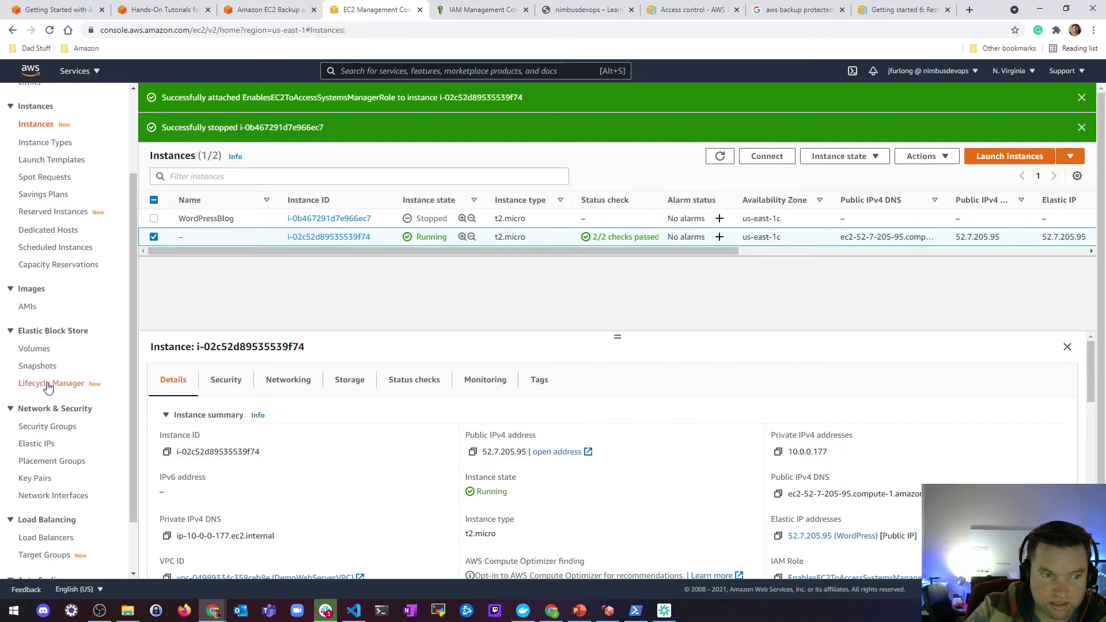
{"action": "left_click", "coordinate": [36, 444]}
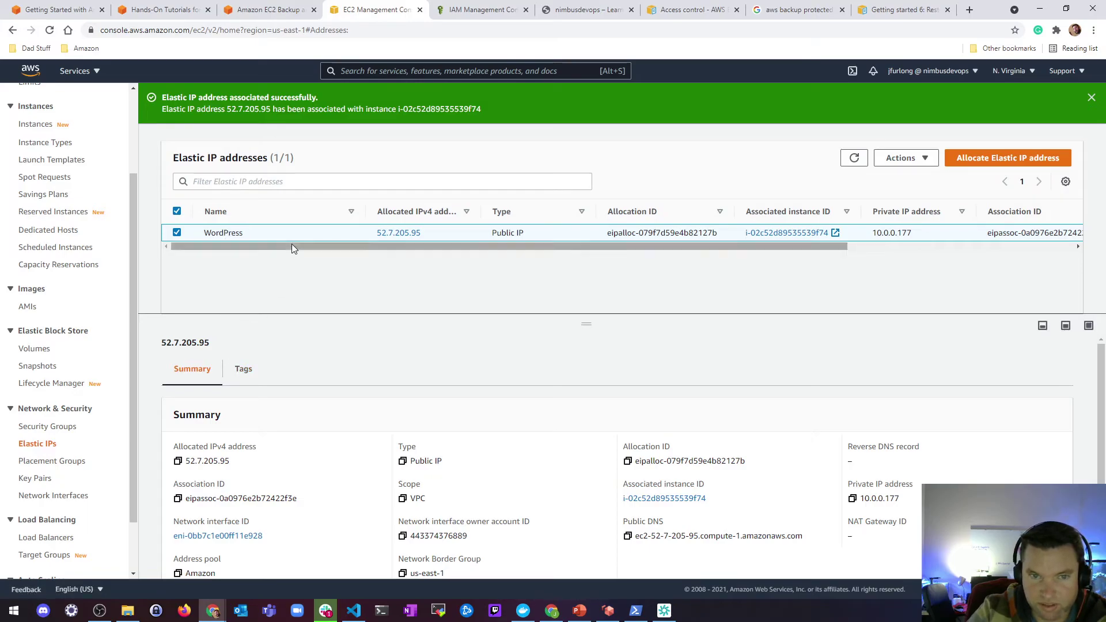
{"action": "left_click", "coordinate": [904, 161]}
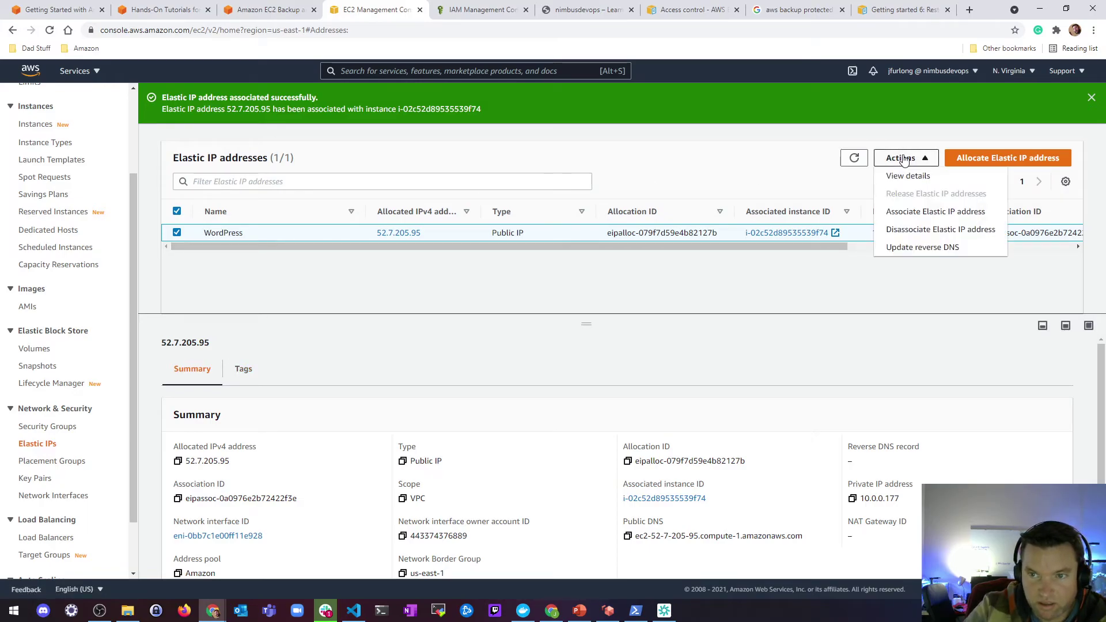
{"action": "left_click", "coordinate": [911, 214]}
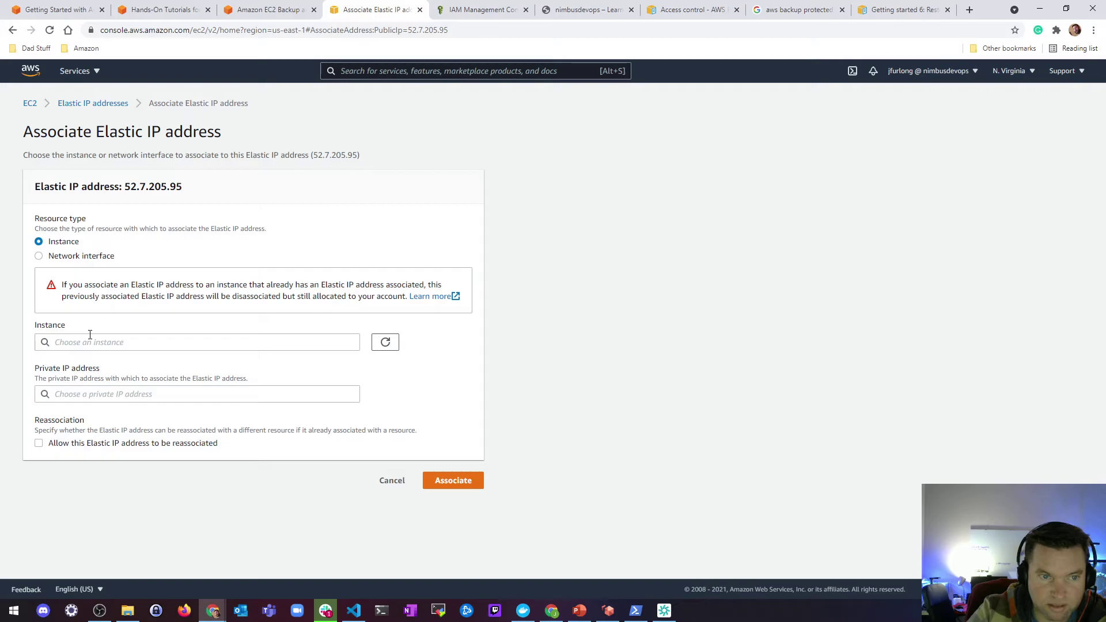
{"action": "left_click", "coordinate": [90, 334]}
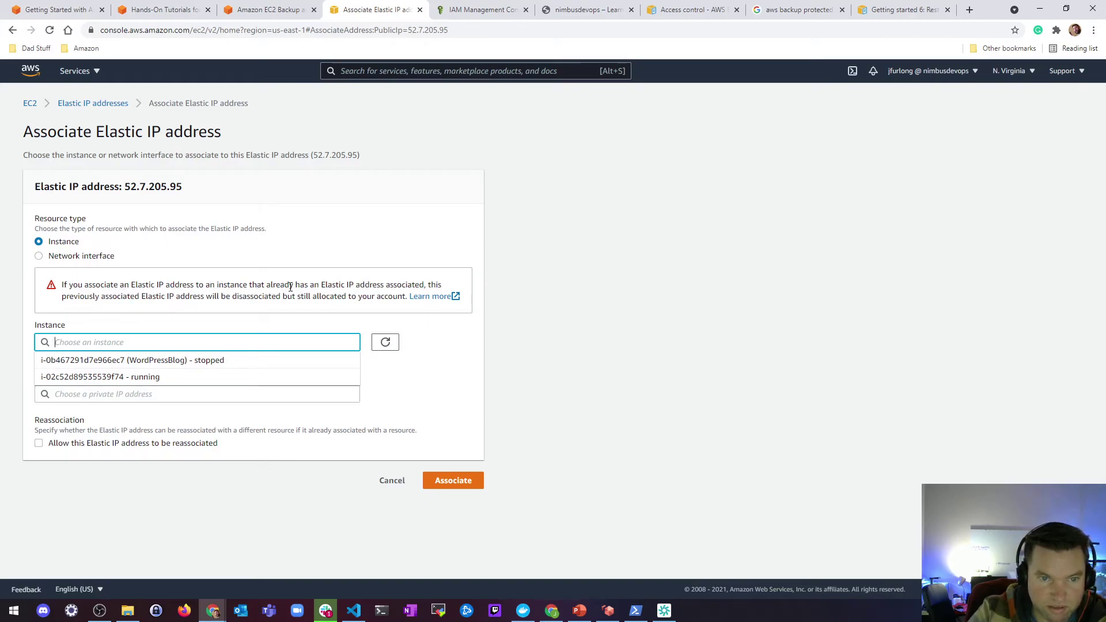
{"action": "left_click", "coordinate": [161, 485]}
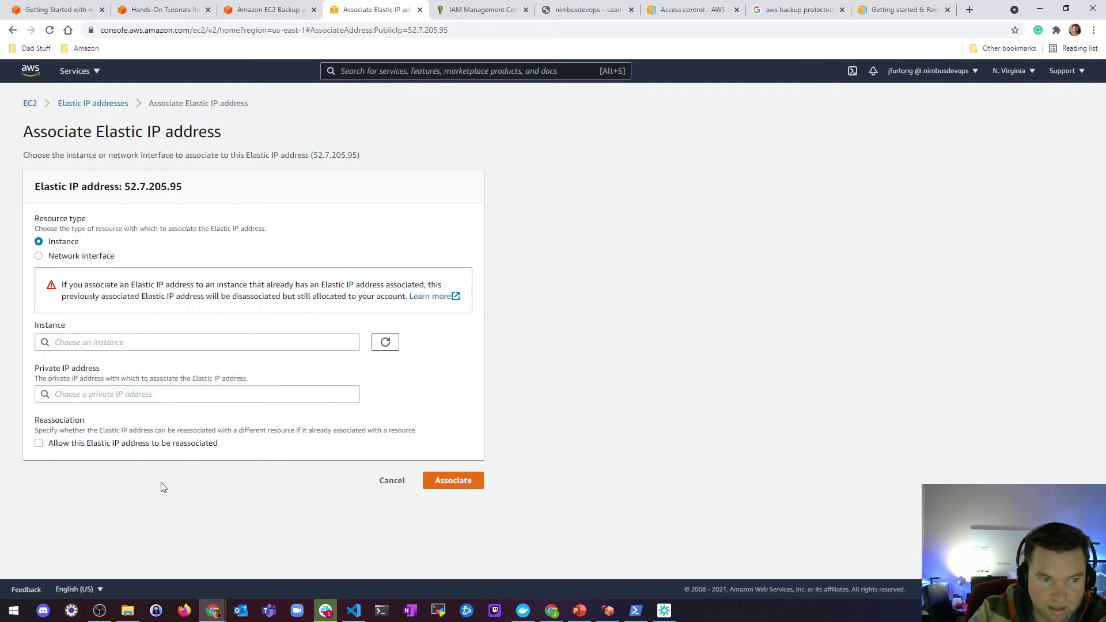
Copy the reassociation option's label and search the web for "Allow this Elastic IP address to be reassociated" in a new tab.
{"action": "left_click_drag", "start_coordinate": [215, 442], "coordinate": [77, 441]}
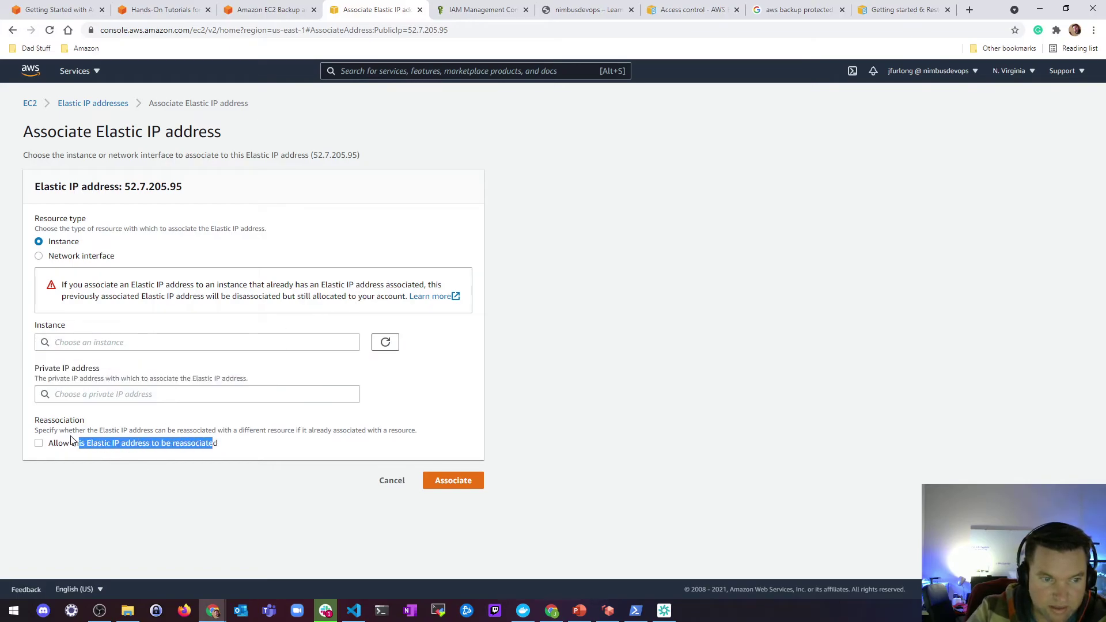
{"action": "left_click_drag", "start_coordinate": [241, 444], "coordinate": [48, 445]}
{"action": "key", "text": "ctrl+c"}
{"action": "key", "text": "ctrl+t"}
{"action": "key", "text": "ctrl+v"}
{"action": "key", "text": "Return"}
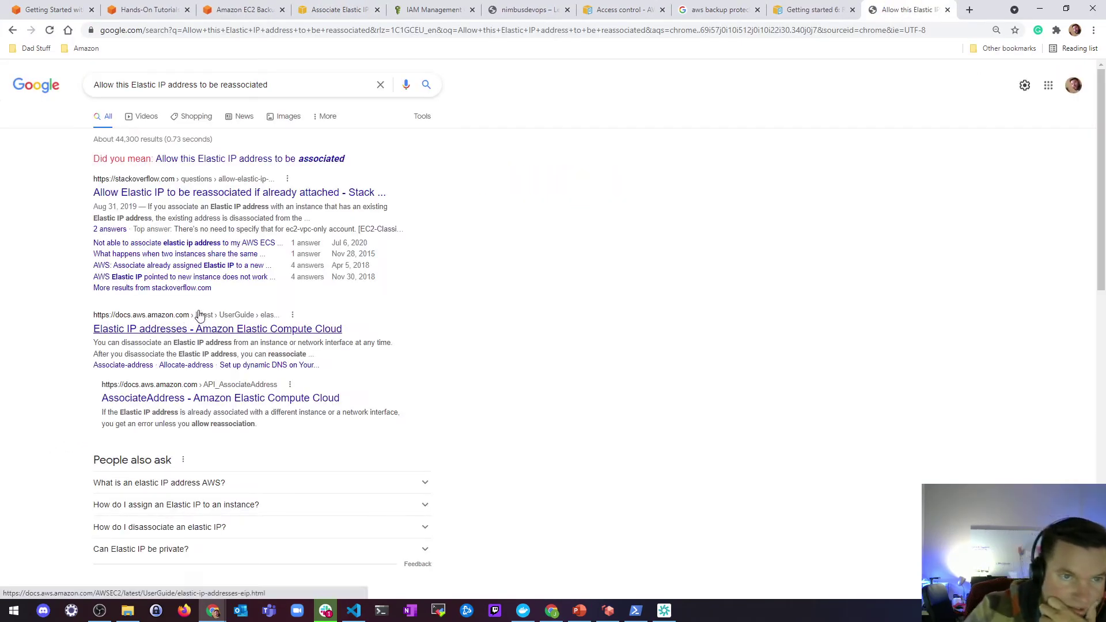
Open the "Elastic IP addresses - Amazon Elastic Compute Cloud" search result in a new tab and switch to it.
{"action": "scroll", "coordinate": [131, 271], "scroll_direction": "down", "scroll_amount": 1}
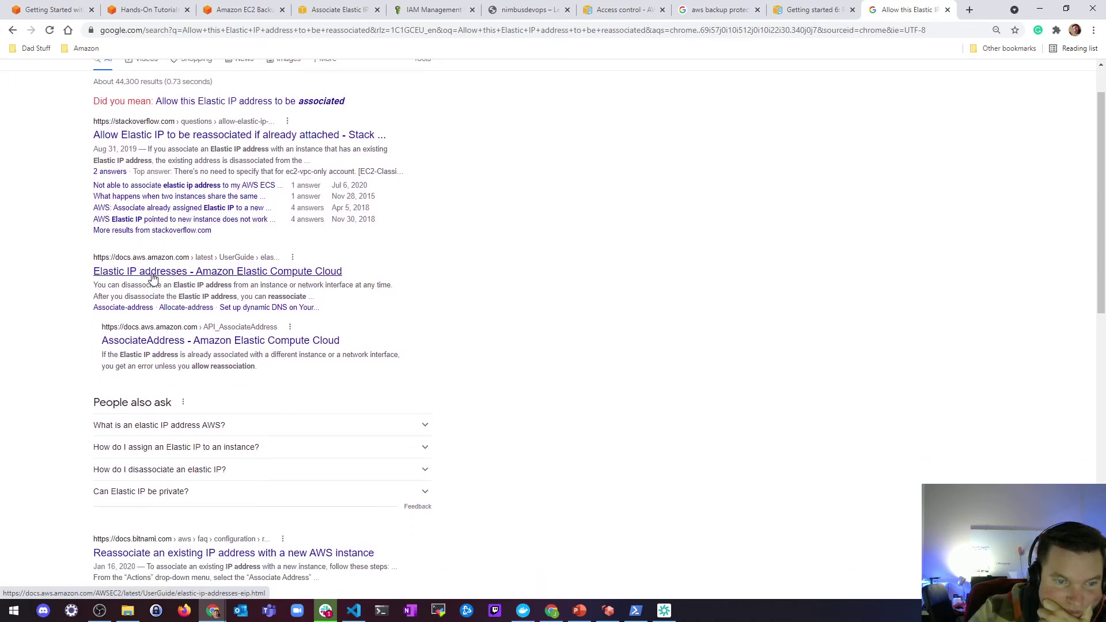
{"action": "right_click", "coordinate": [160, 269]}
{"action": "left_click", "coordinate": [197, 280]}
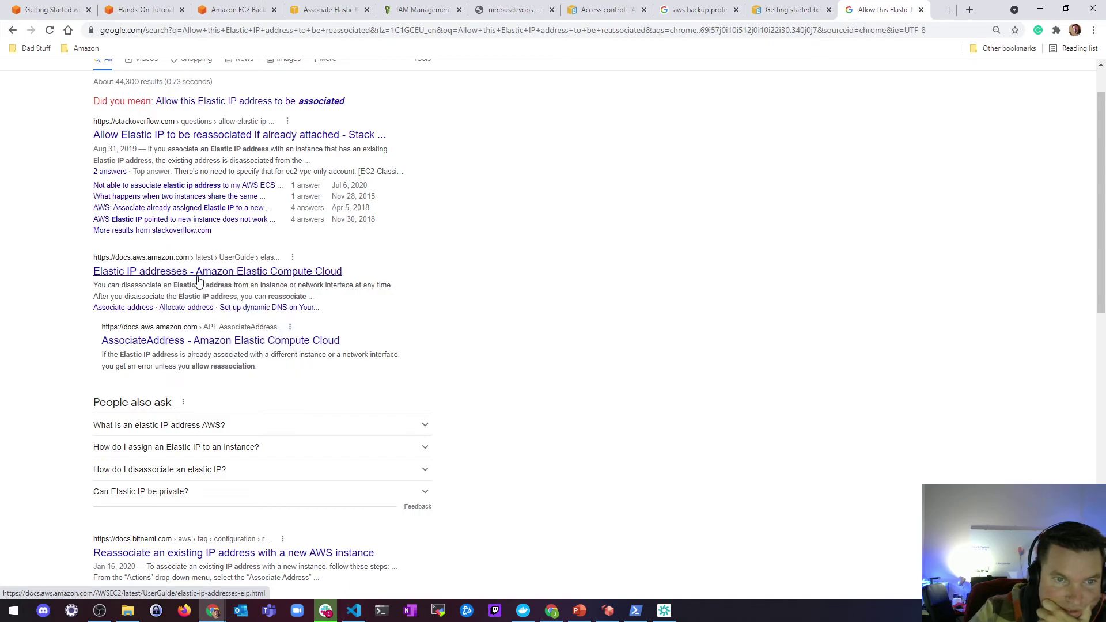
{"action": "left_click", "coordinate": [907, 9]}
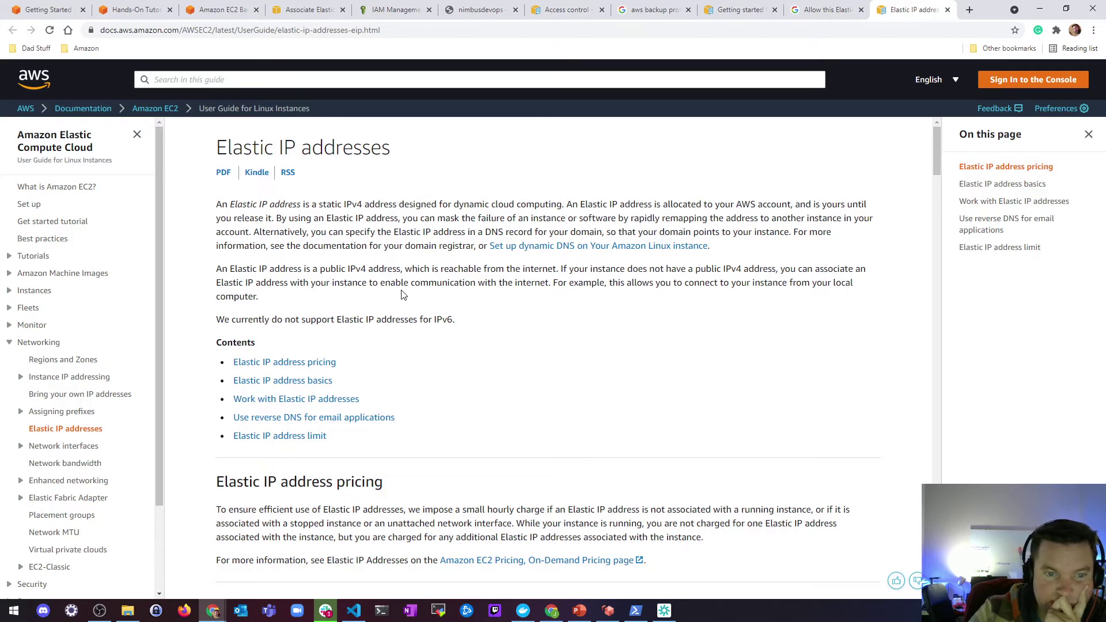
Search the Elastic IP documentation page for "resass" and clear the search text.
{"action": "scroll", "coordinate": [515, 282], "scroll_direction": "down", "scroll_amount": 2}
{"action": "key", "text": "ctrl+f"}
{"action": "type", "text": "resass"}
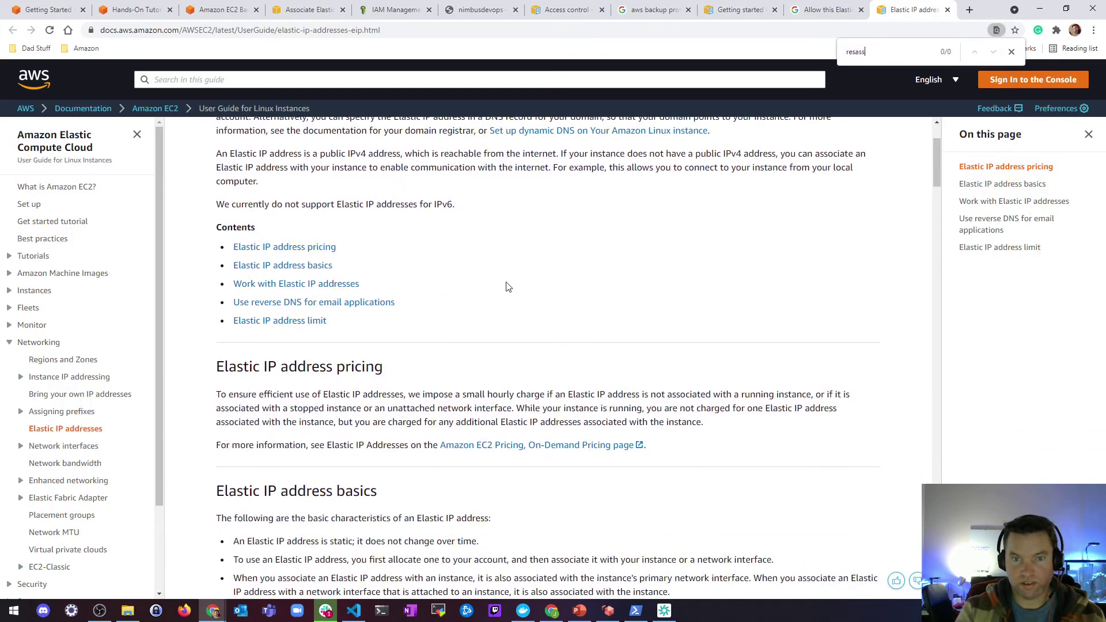
{"action": "key", "text": "BackSpace"}
{"action": "key", "text": "BackSpace"}
{"action": "key", "text": "BackSpace"}
{"action": "key", "text": "BackSpace"}
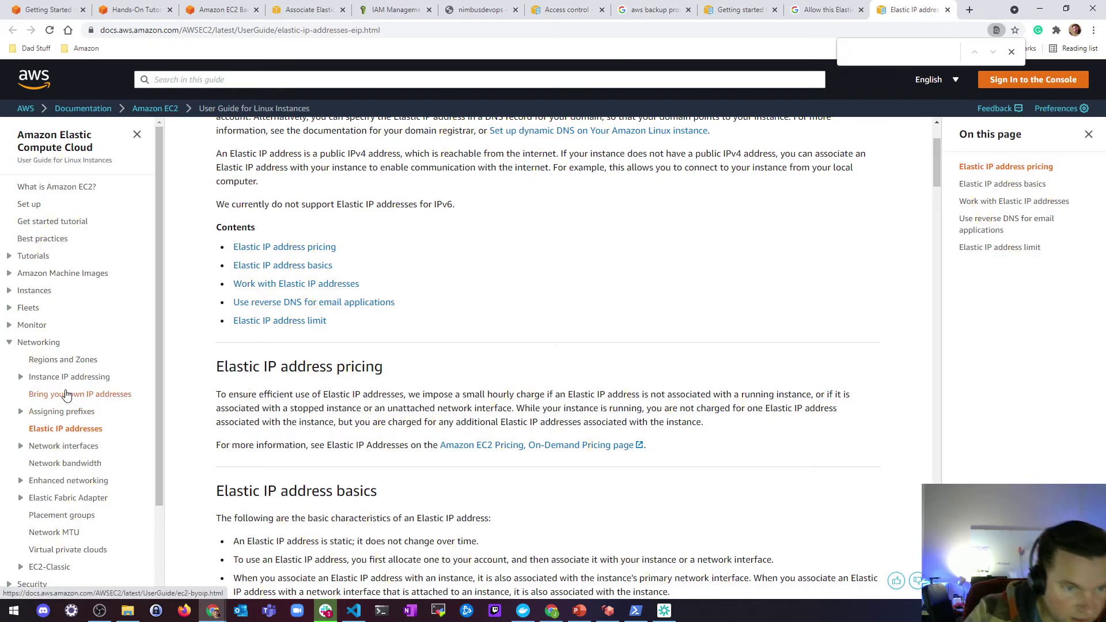
Read through the Elastic IP basics and the sections on associating, disassociating and releasing addresses for information on reassociation.
{"action": "scroll", "coordinate": [63, 389], "scroll_direction": "down", "scroll_amount": 1}
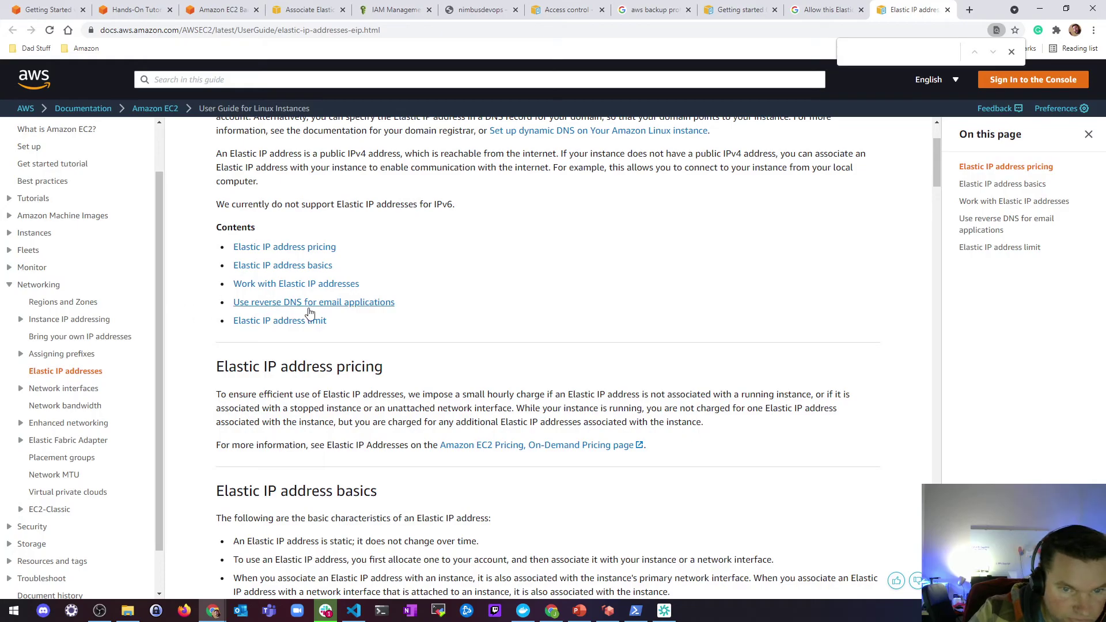
{"action": "scroll", "coordinate": [312, 302], "scroll_direction": "down", "scroll_amount": 4}
{"action": "scroll", "coordinate": [315, 302], "scroll_direction": "down", "scroll_amount": 2}
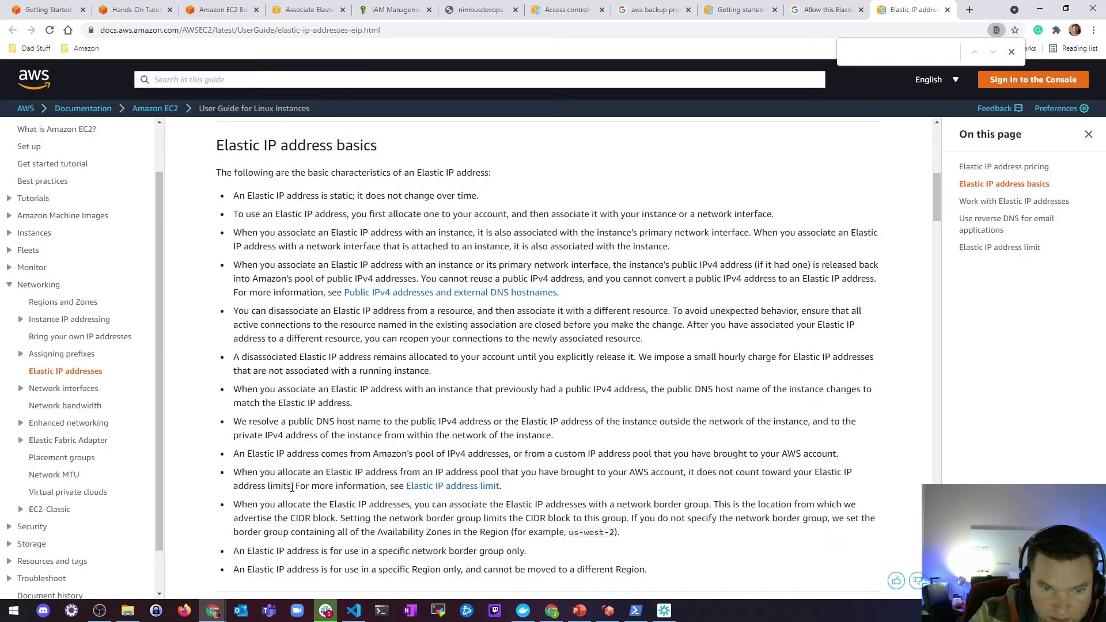
{"action": "scroll", "coordinate": [354, 490], "scroll_direction": "down", "scroll_amount": 2}
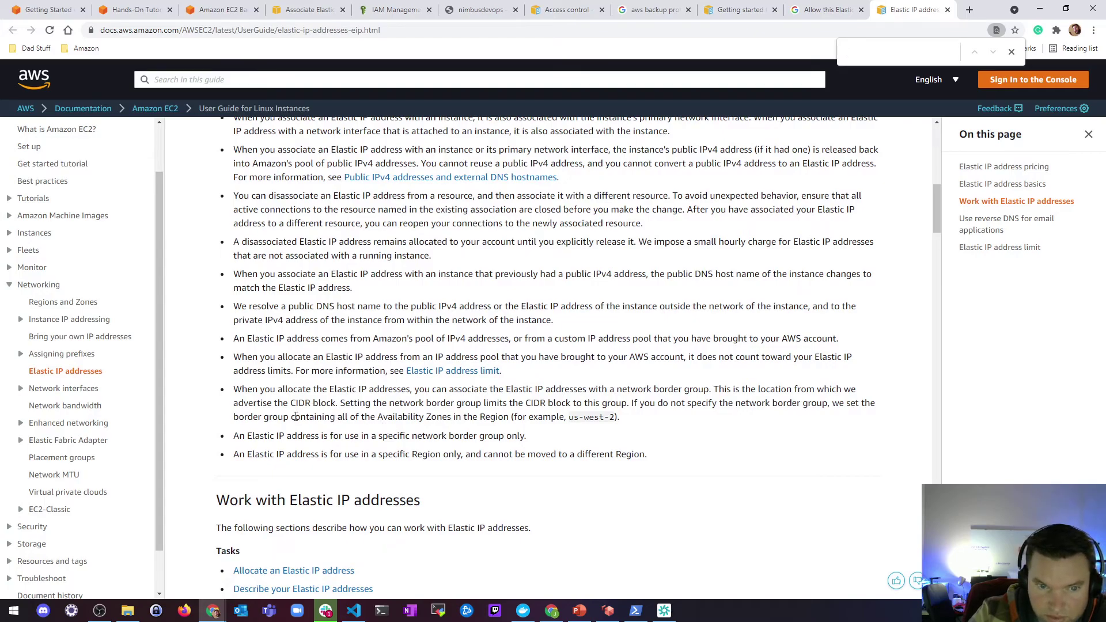
{"action": "scroll", "coordinate": [336, 435], "scroll_direction": "down", "scroll_amount": 3}
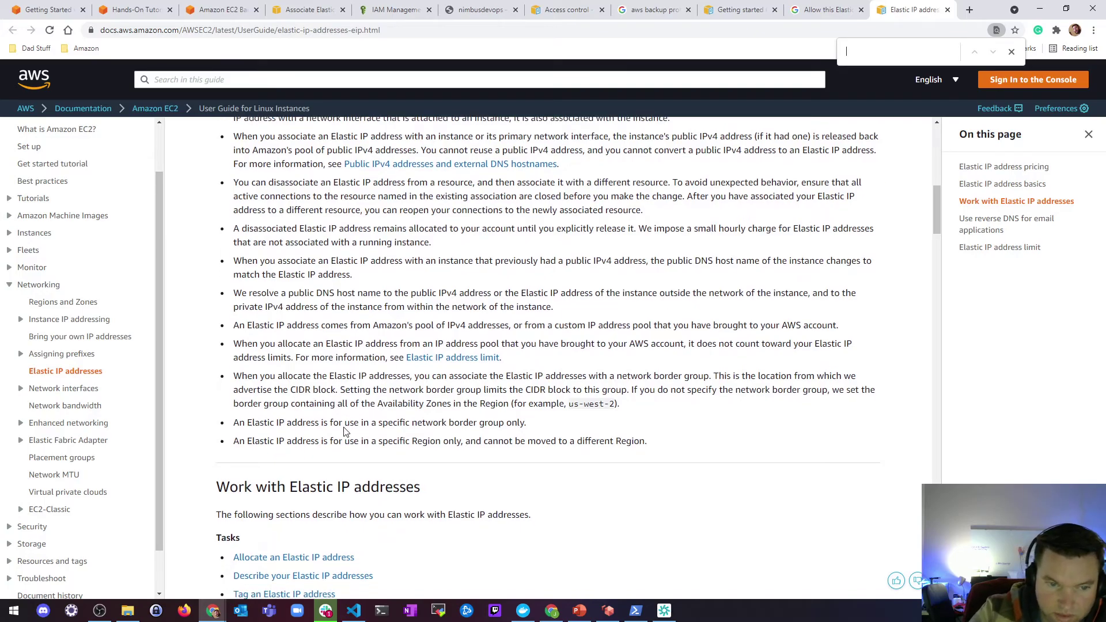
{"action": "scroll", "coordinate": [354, 362], "scroll_direction": "down", "scroll_amount": 7}
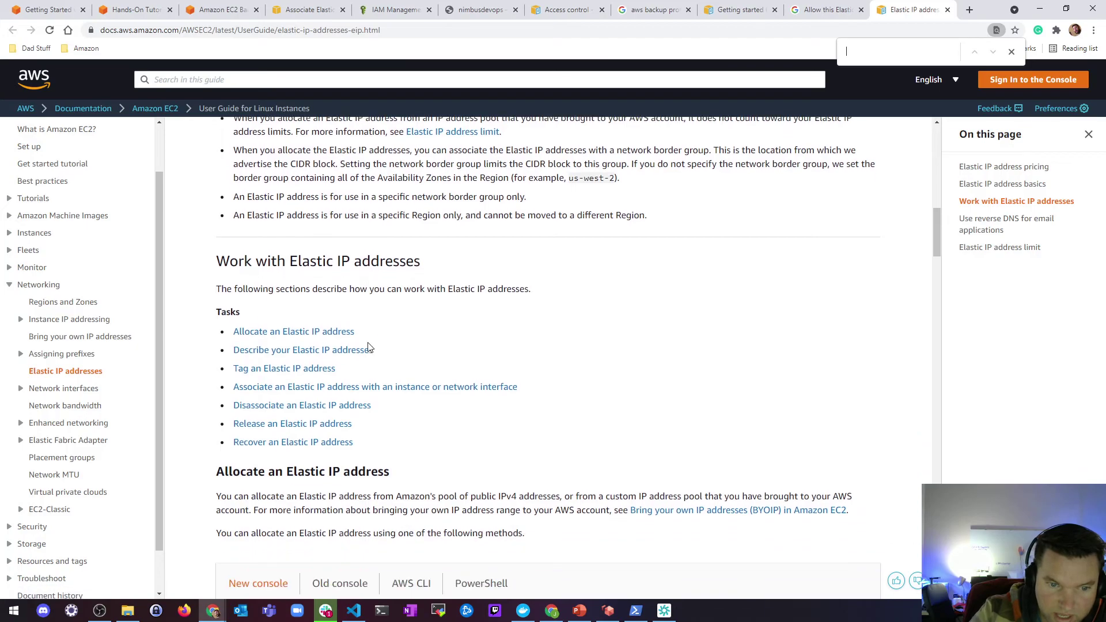
{"action": "scroll", "coordinate": [382, 320], "scroll_direction": "down", "scroll_amount": 7}
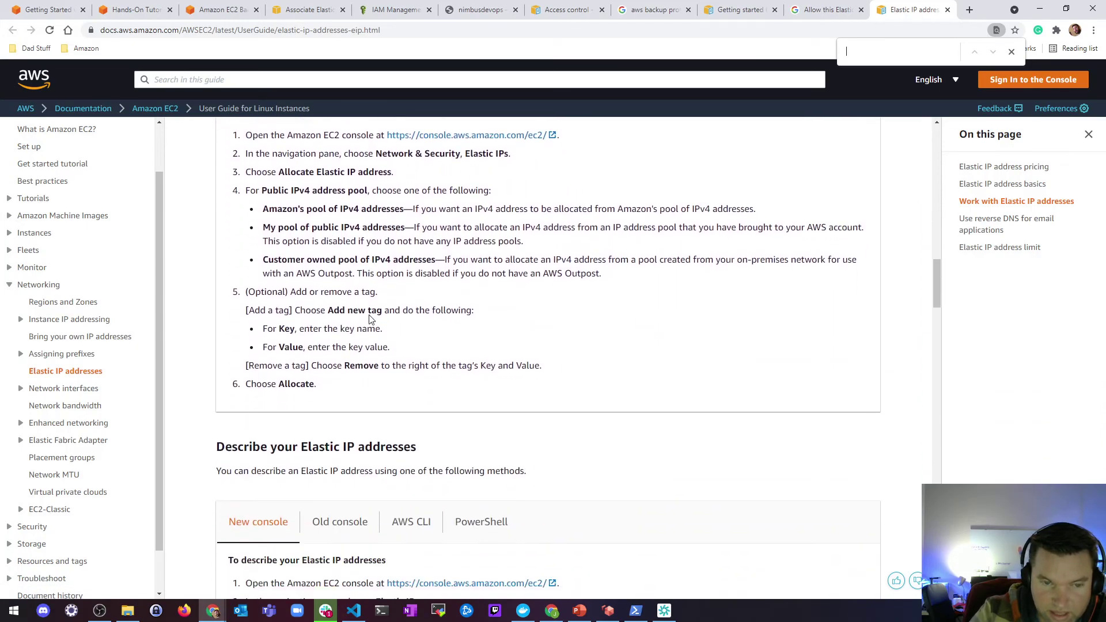
{"action": "scroll", "coordinate": [340, 320], "scroll_direction": "down", "scroll_amount": 10}
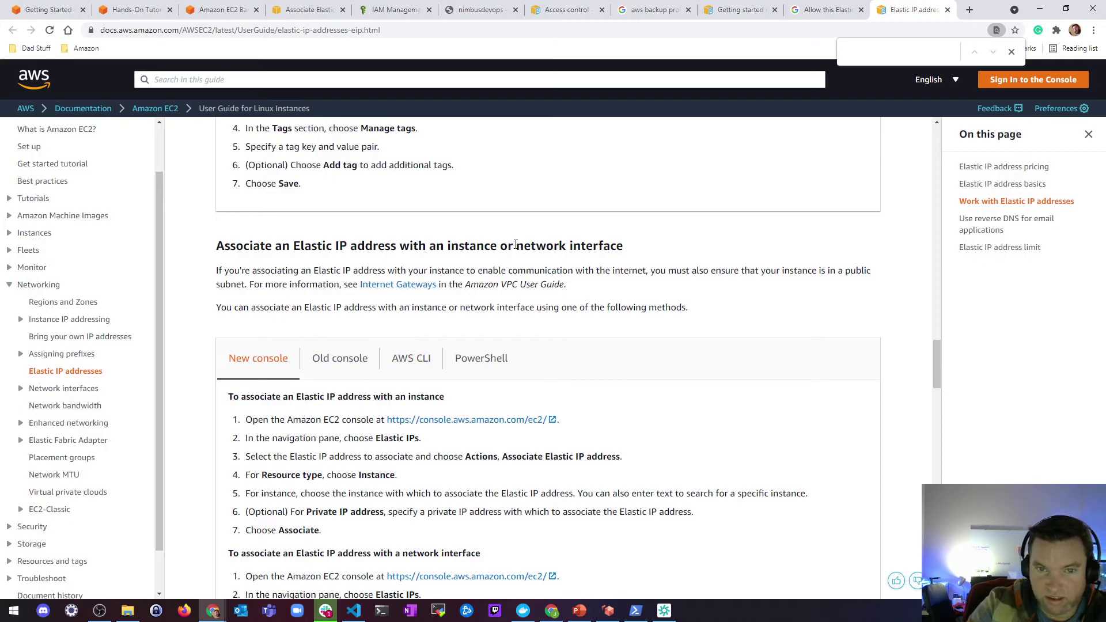
{"action": "scroll", "coordinate": [526, 254], "scroll_direction": "down", "scroll_amount": 6}
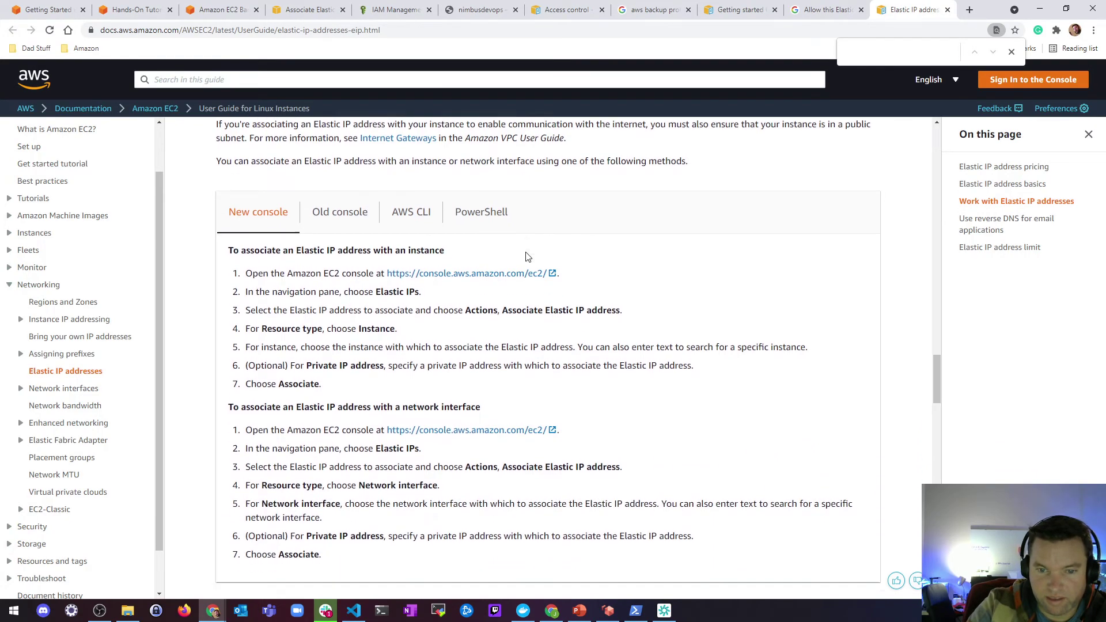
{"action": "scroll", "coordinate": [526, 256], "scroll_direction": "up", "scroll_amount": 1}
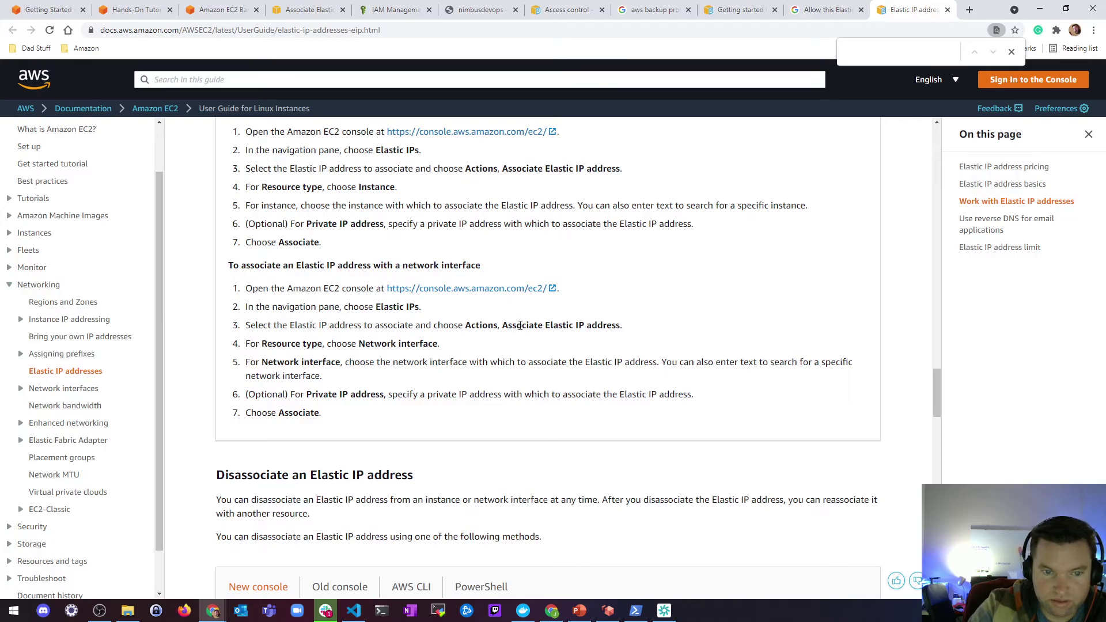
{"action": "scroll", "coordinate": [519, 326], "scroll_direction": "down", "scroll_amount": 9}
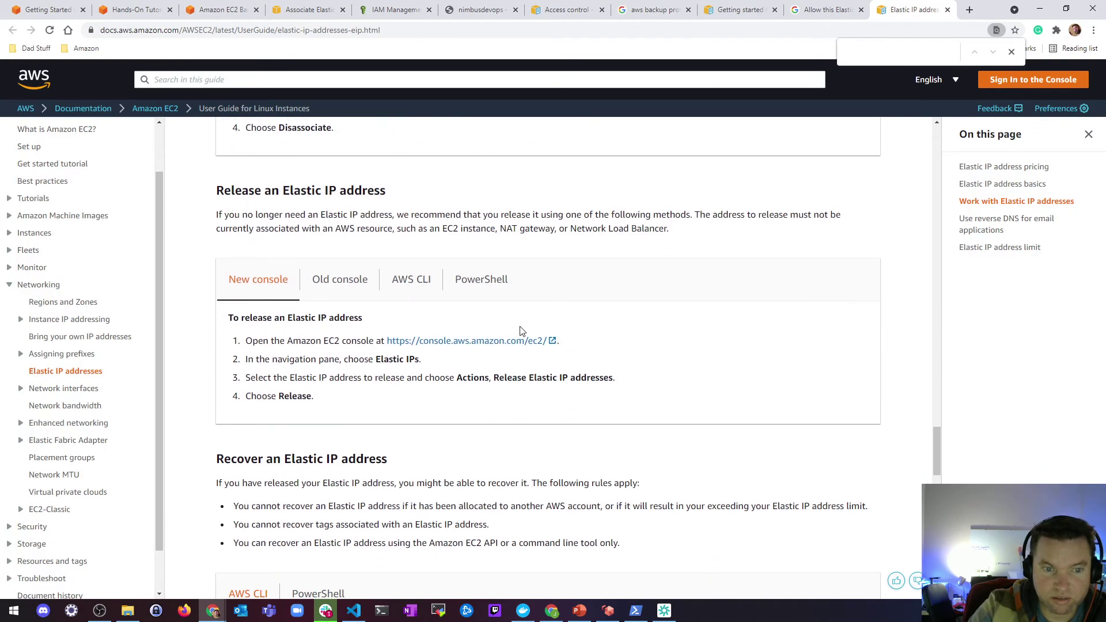
{"action": "scroll", "coordinate": [521, 330], "scroll_direction": "down", "scroll_amount": 4}
{"action": "scroll", "coordinate": [522, 330], "scroll_direction": "down", "scroll_amount": 6}
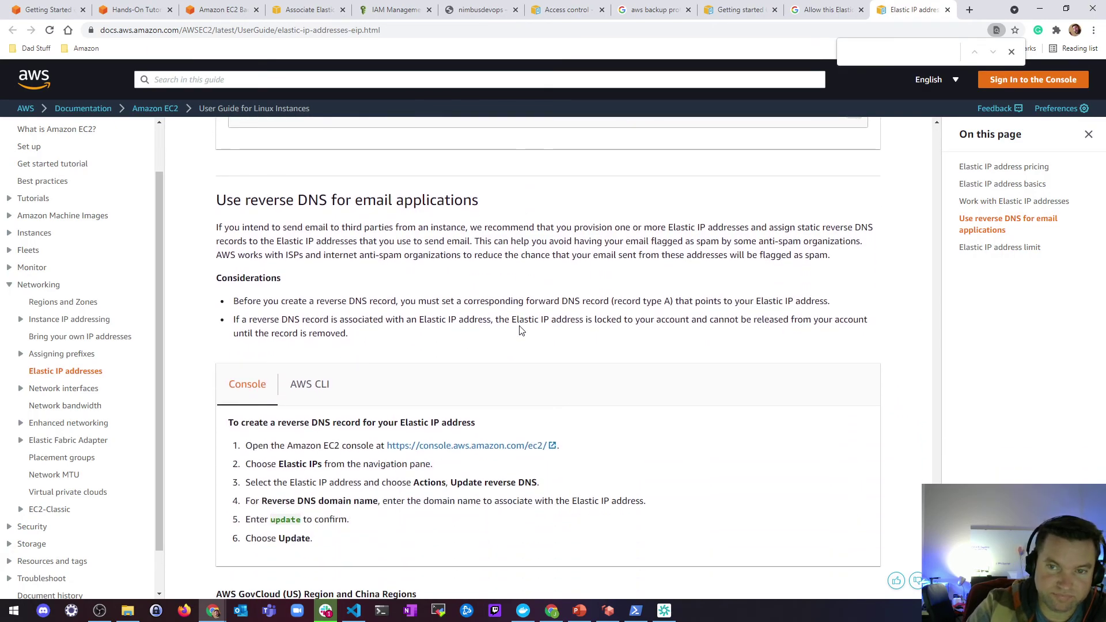
Return to the AWS console, find the AWS Backup service by searching for "aws backup", and open its backup jobs list.
{"action": "left_click", "coordinate": [314, 8]}
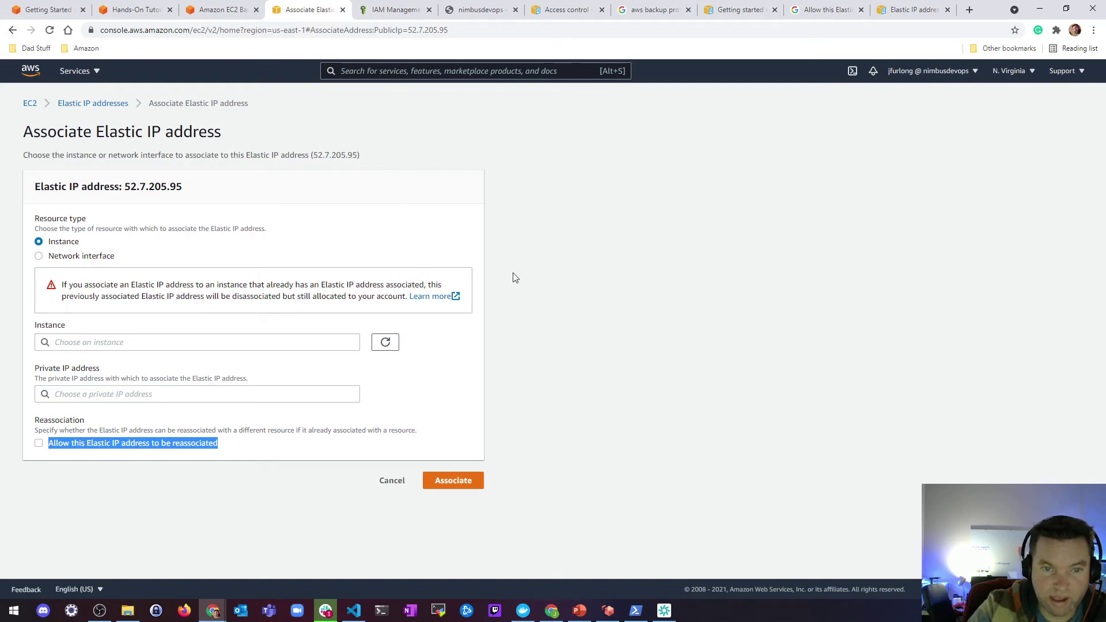
{"action": "left_click", "coordinate": [573, 274]}
{"action": "left_click", "coordinate": [222, 10]}
{"action": "left_click", "coordinate": [306, 10]}
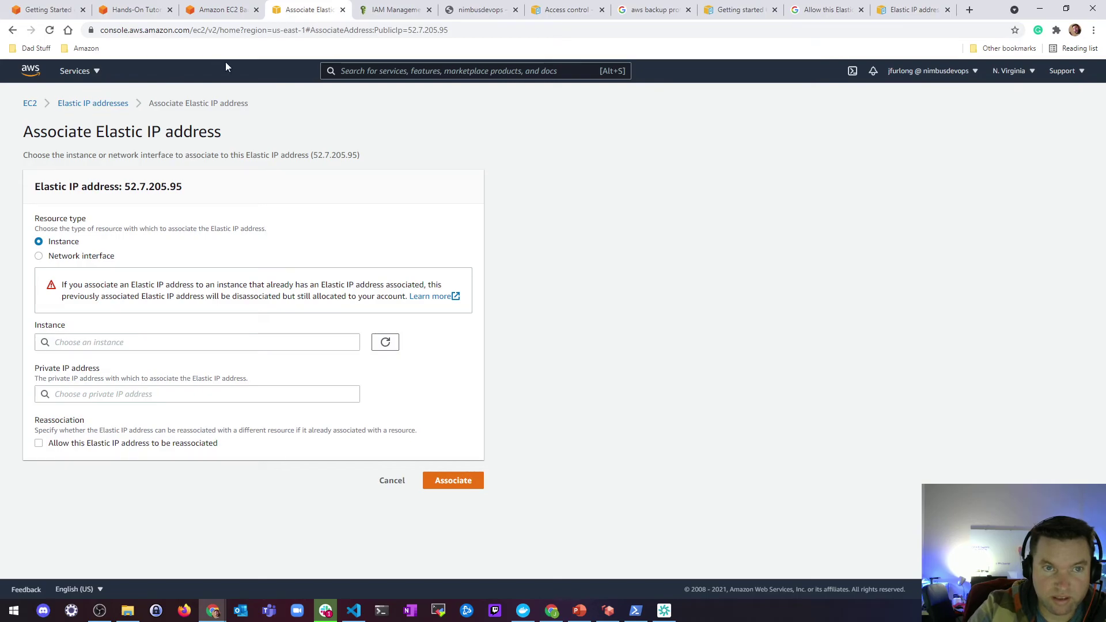
{"action": "left_click", "coordinate": [357, 71]}
{"action": "type", "text": "aws"}
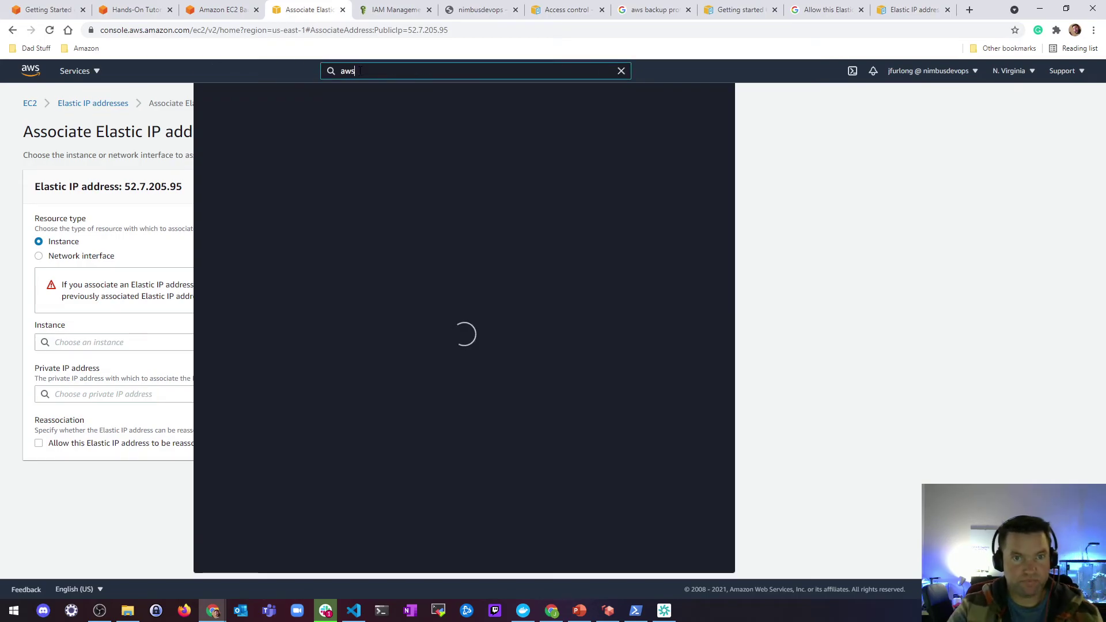
{"action": "type", "text": " backup"}
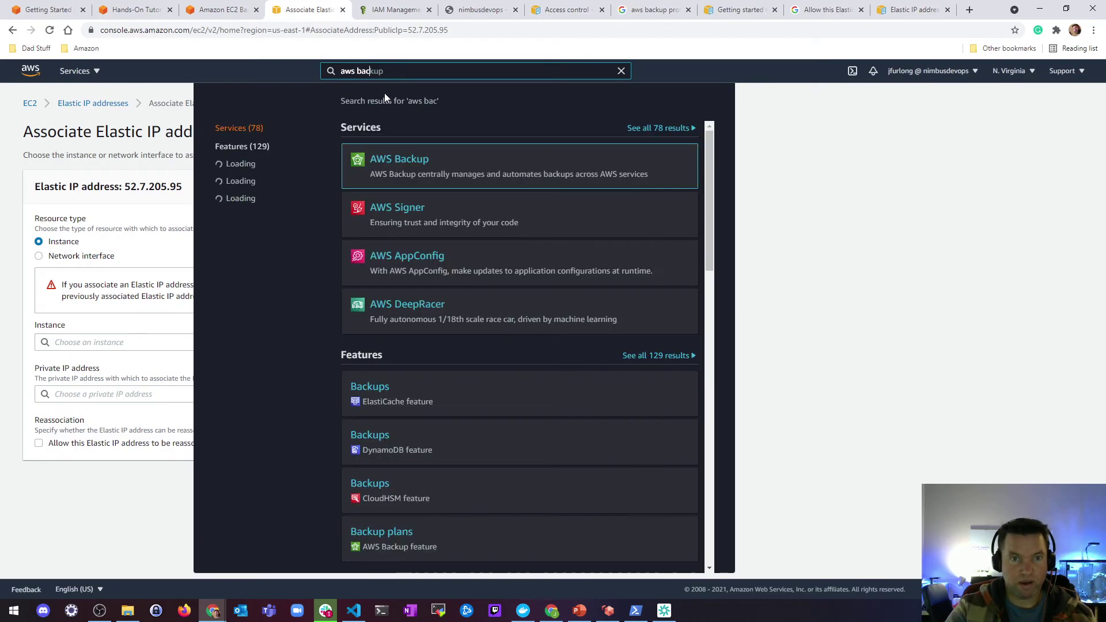
{"action": "left_click", "coordinate": [392, 163]}
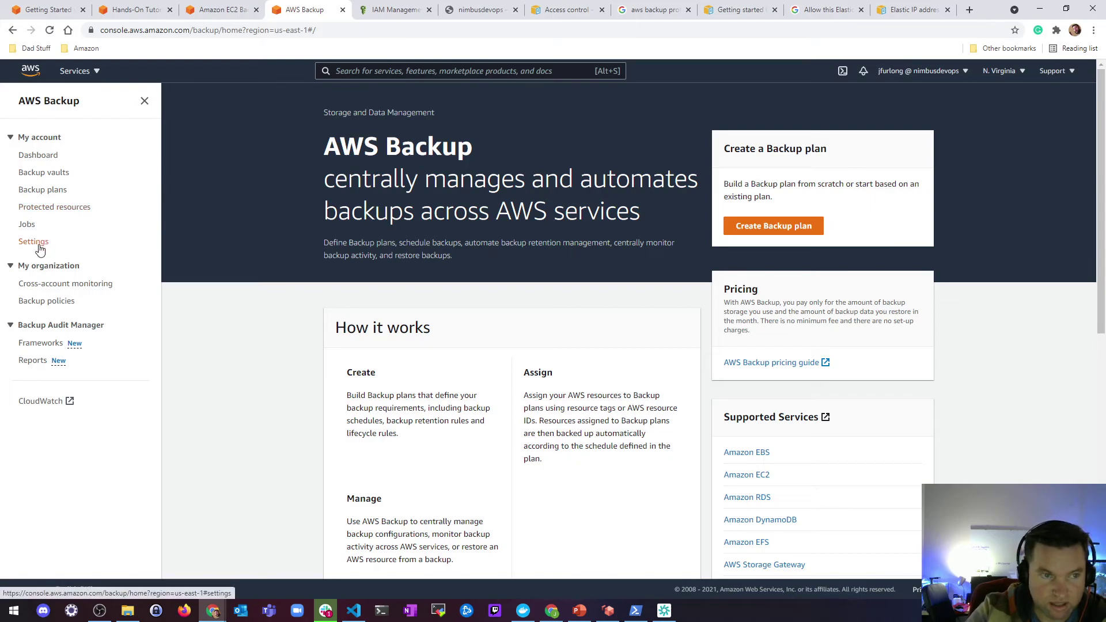
{"action": "left_click", "coordinate": [32, 228]}
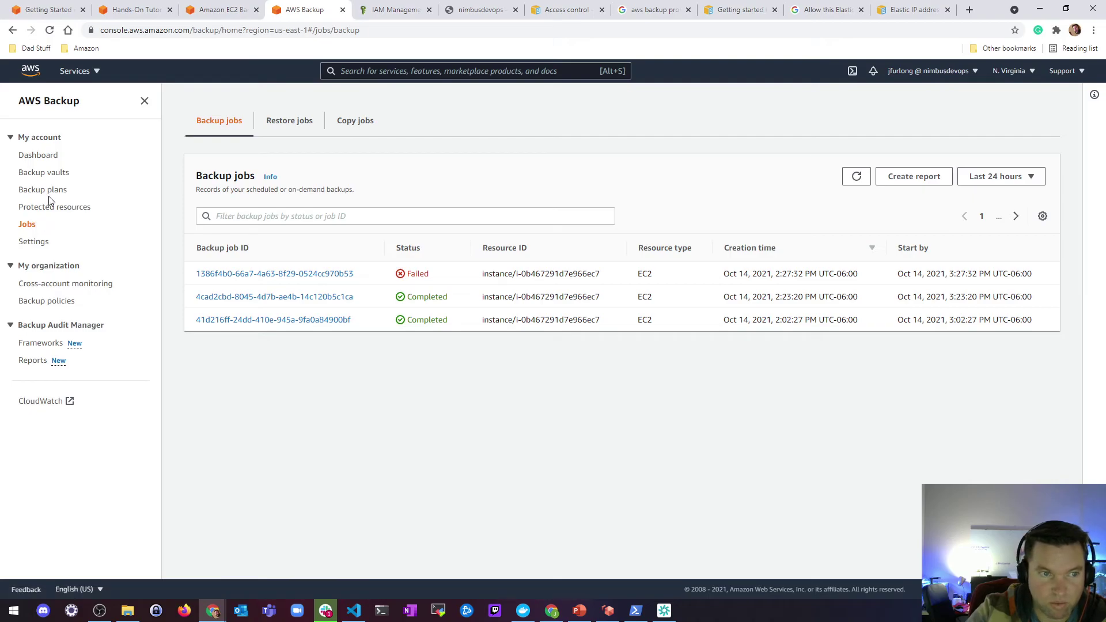
Return to the EC2 backup and restore tutorial and expand Step 5: Next steps and Step 6: Clean up.
{"action": "left_click", "coordinate": [230, 9]}
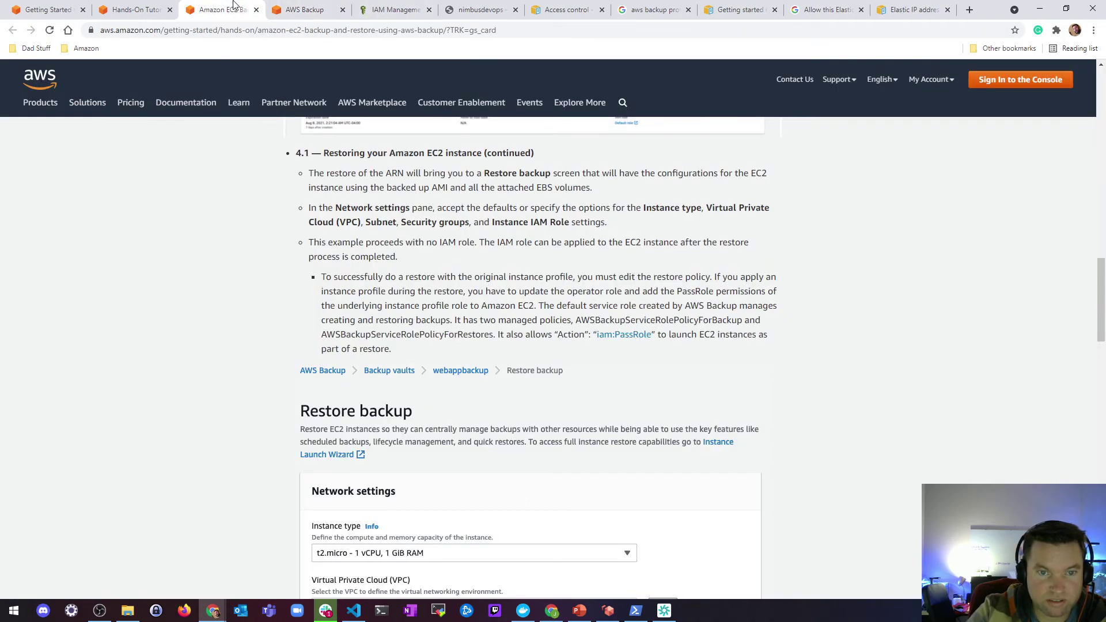
{"action": "scroll", "coordinate": [253, 227], "scroll_direction": "down", "scroll_amount": 15}
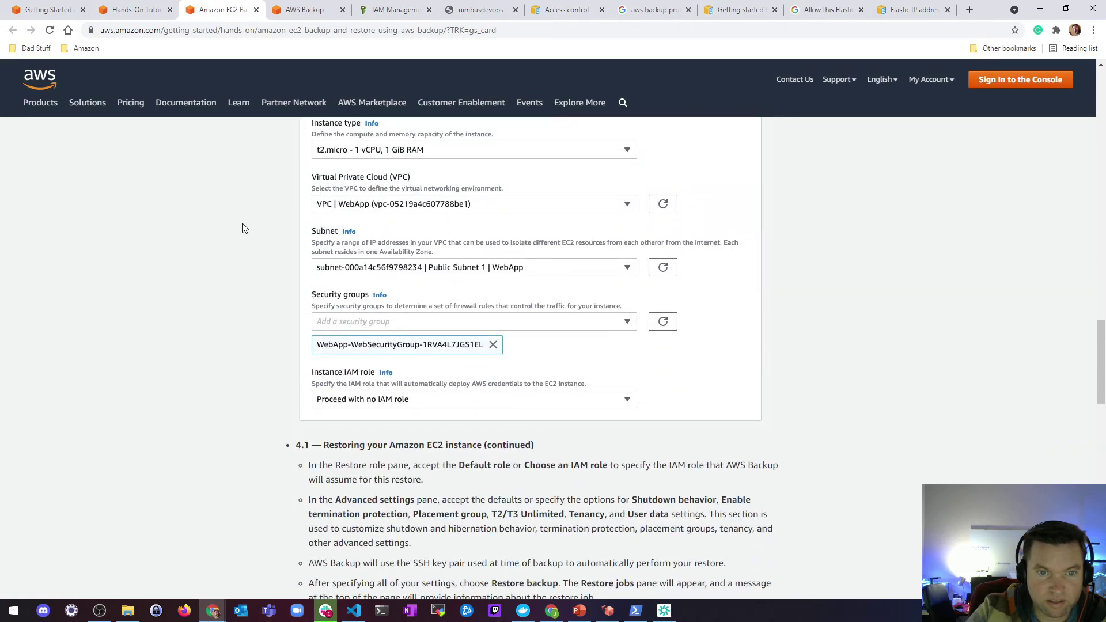
{"action": "scroll", "coordinate": [252, 229], "scroll_direction": "down", "scroll_amount": 9}
{"action": "scroll", "coordinate": [345, 231], "scroll_direction": "up", "scroll_amount": 4}
{"action": "left_click", "coordinate": [800, 254]}
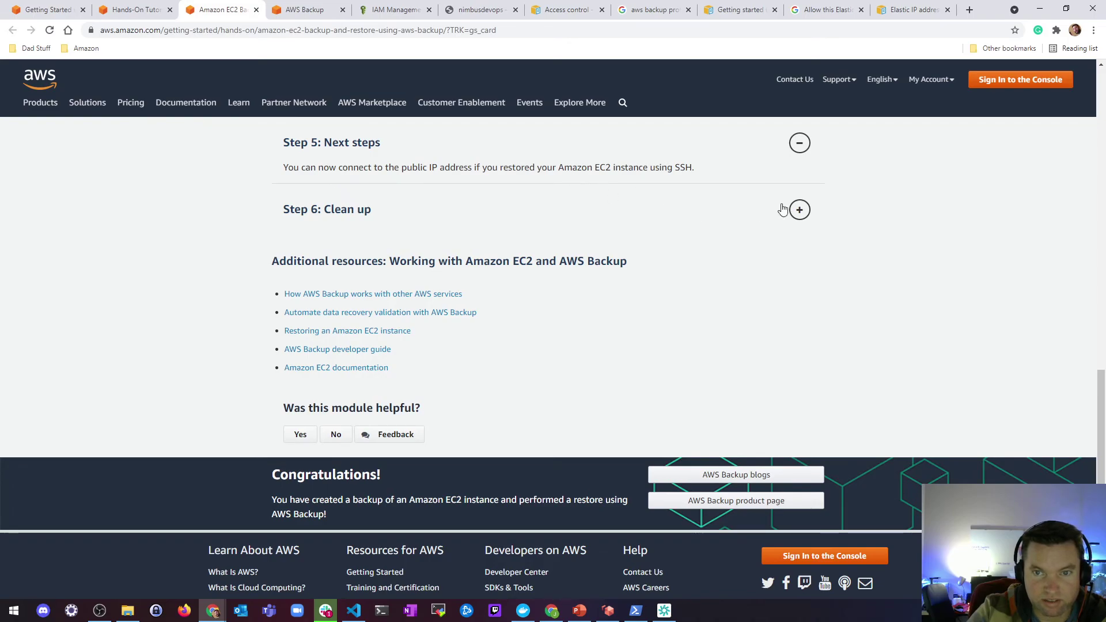
{"action": "left_click", "coordinate": [799, 210]}
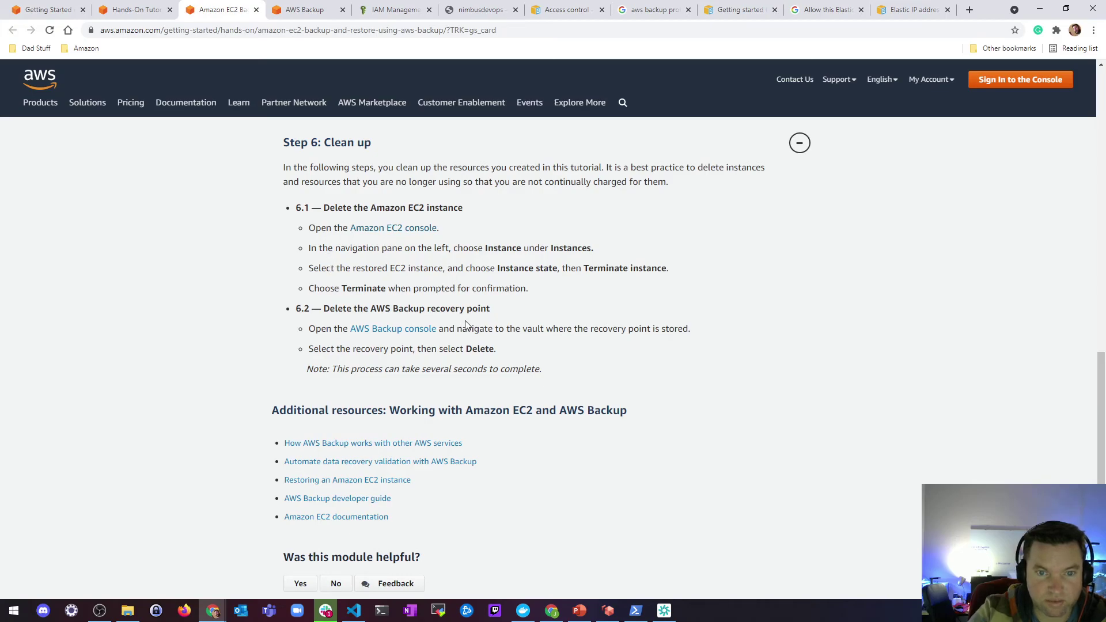
{"action": "left_click", "coordinate": [315, 6]}
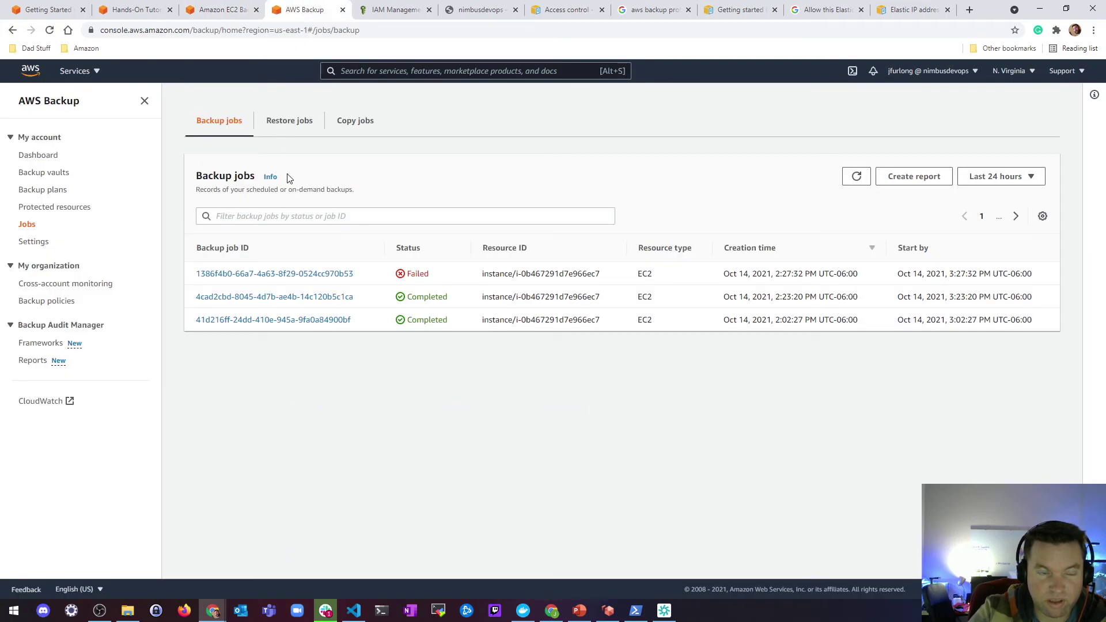
{"action": "left_click", "coordinate": [222, 9]}
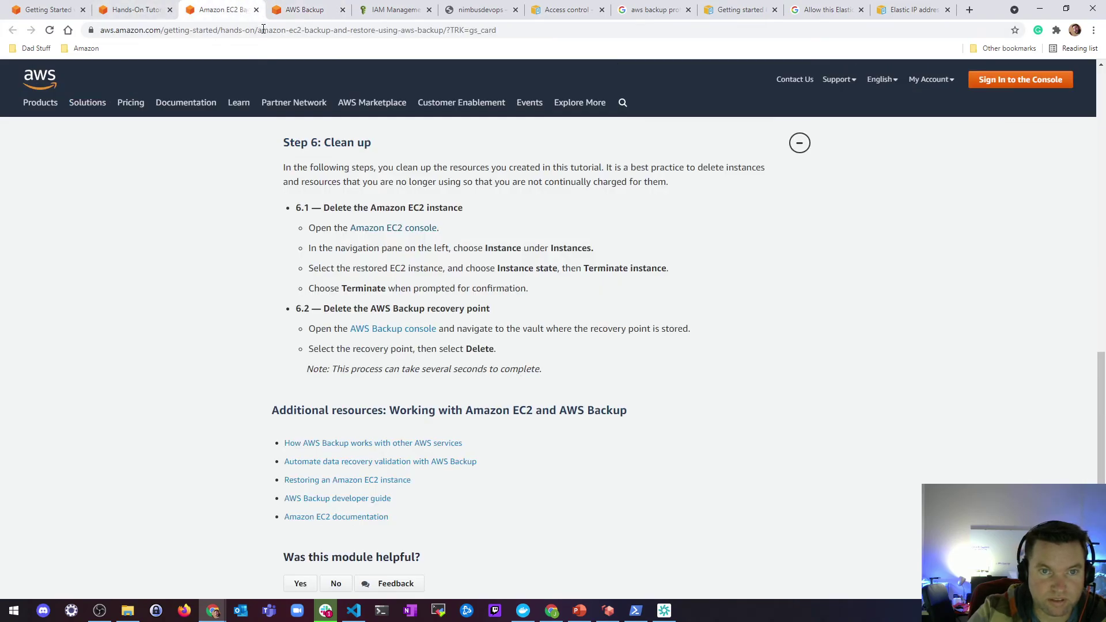
{"action": "left_click", "coordinate": [302, 8]}
{"action": "left_click", "coordinate": [288, 29]}
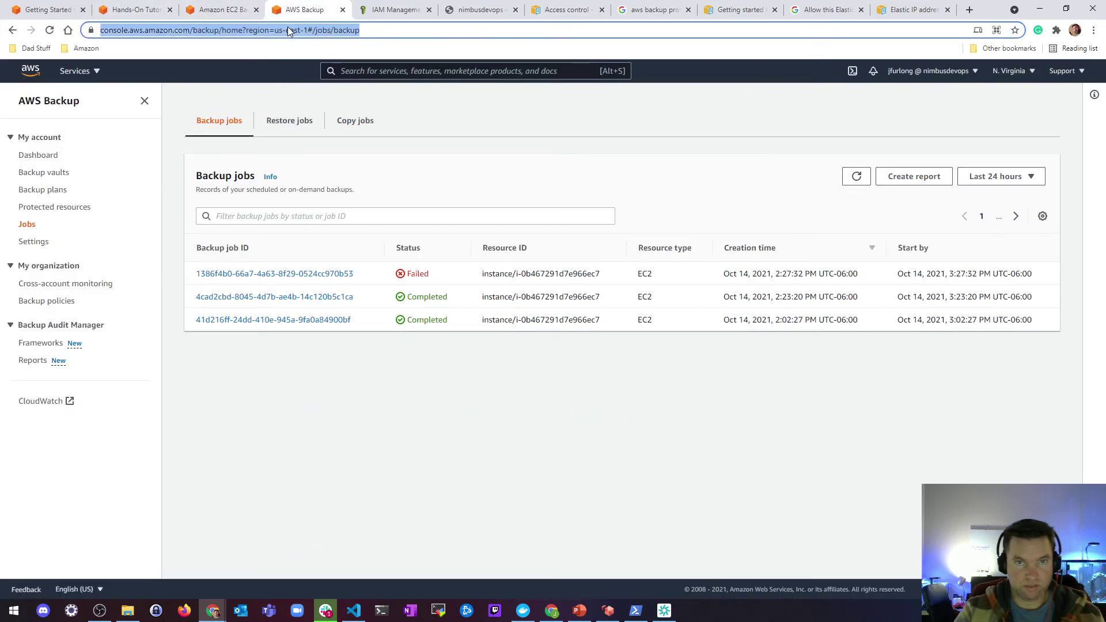
Find the EC2 service by searching the AWS console for "ec2" and open its instances list.
{"action": "left_click", "coordinate": [394, 10]}
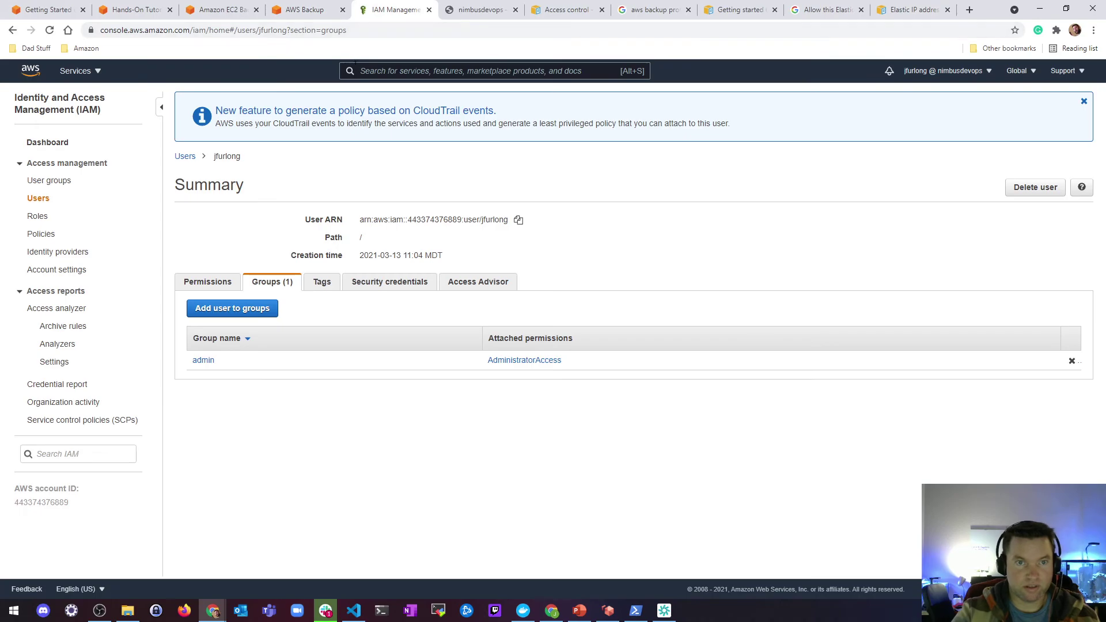
{"action": "type", "text": "ec2"}
{"action": "left_click", "coordinate": [397, 161]}
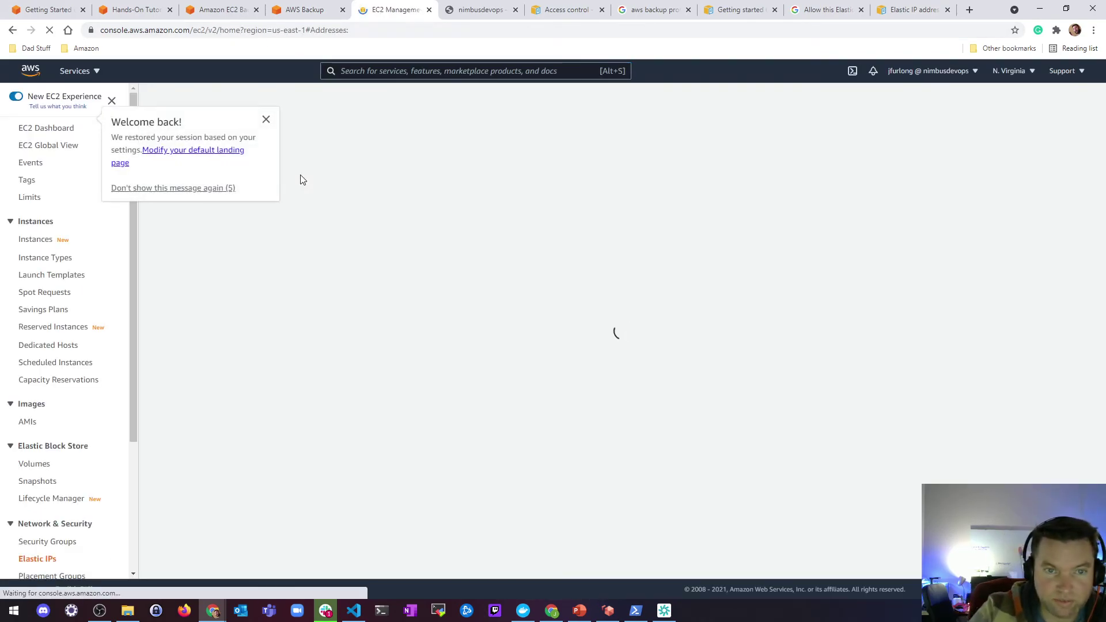
{"action": "left_click", "coordinate": [266, 119]}
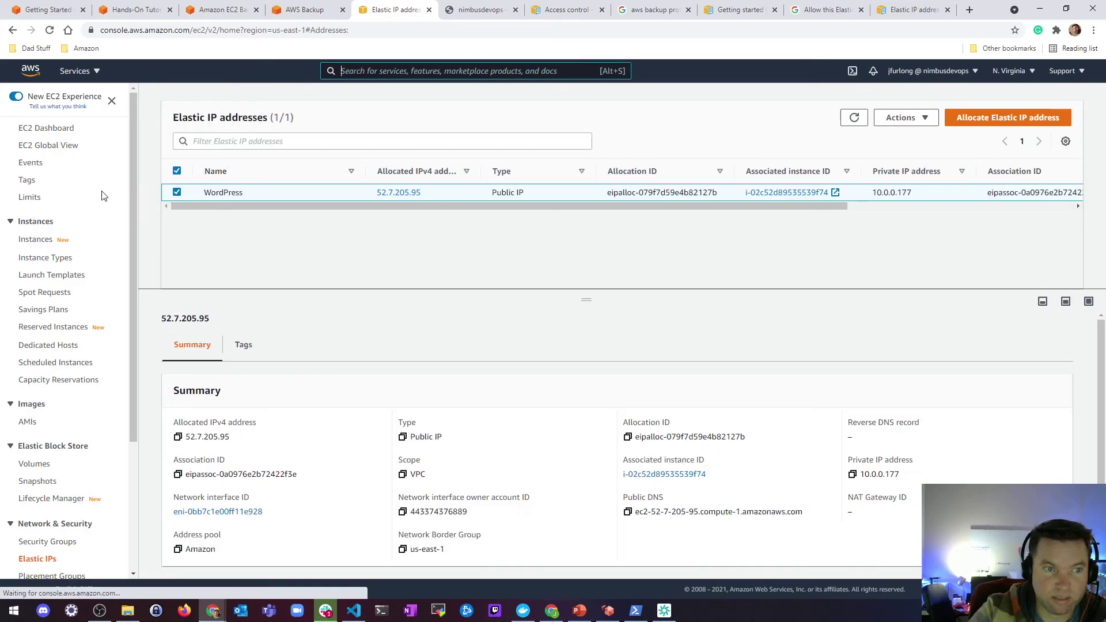
{"action": "left_click", "coordinate": [42, 242]}
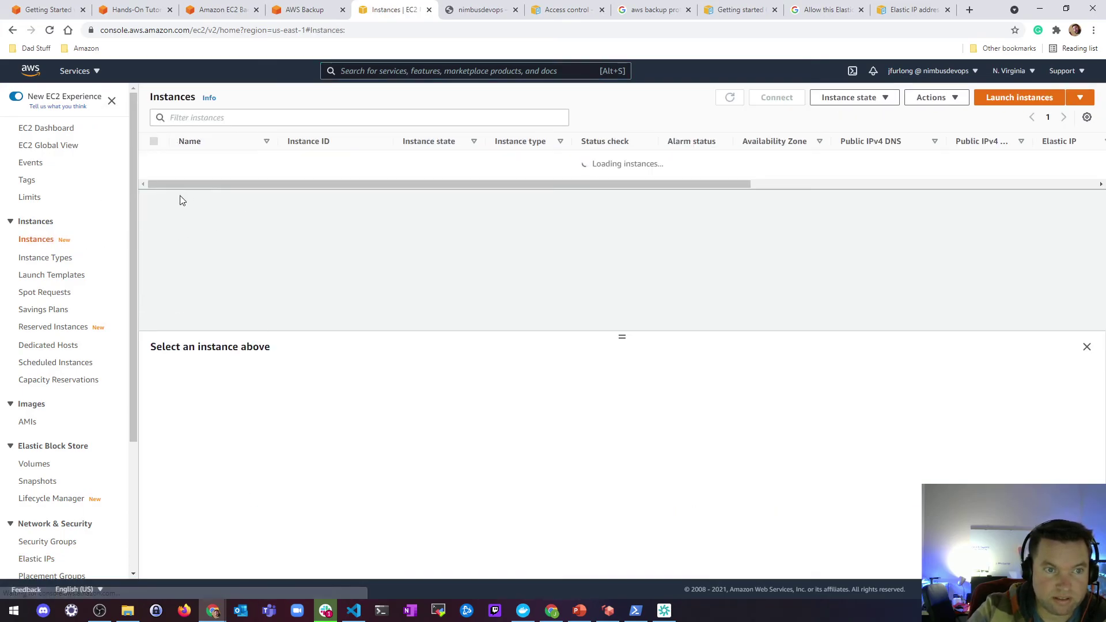
Terminate the running, unnamed restored instance i-02c52d89535539f74 and clear its selection in the instances list.
{"action": "left_click", "coordinate": [154, 179]}
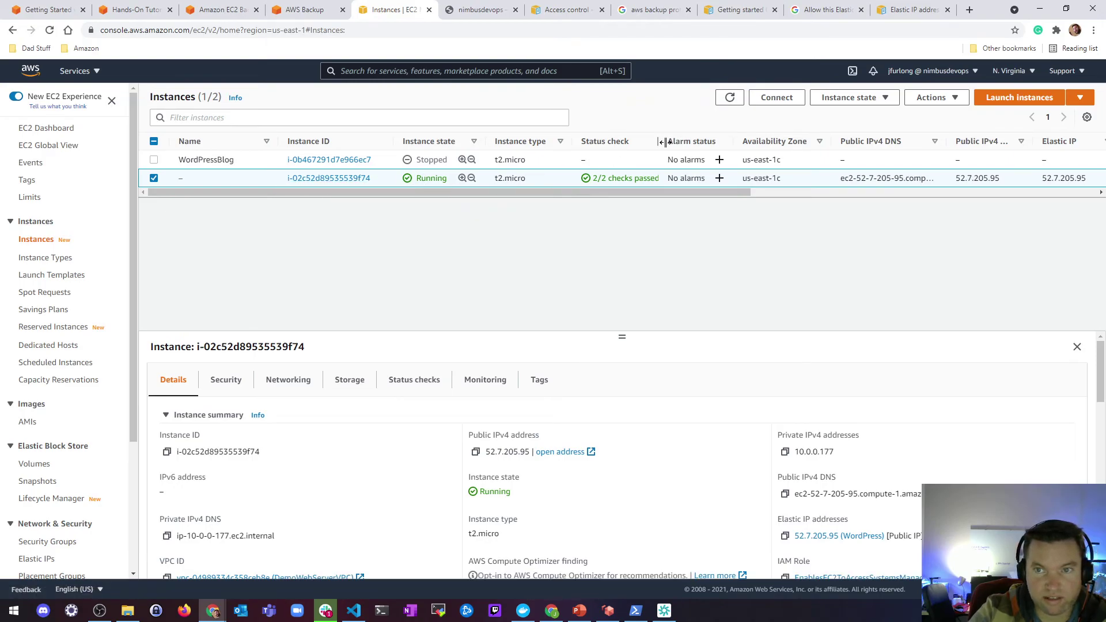
{"action": "left_click", "coordinate": [876, 101]}
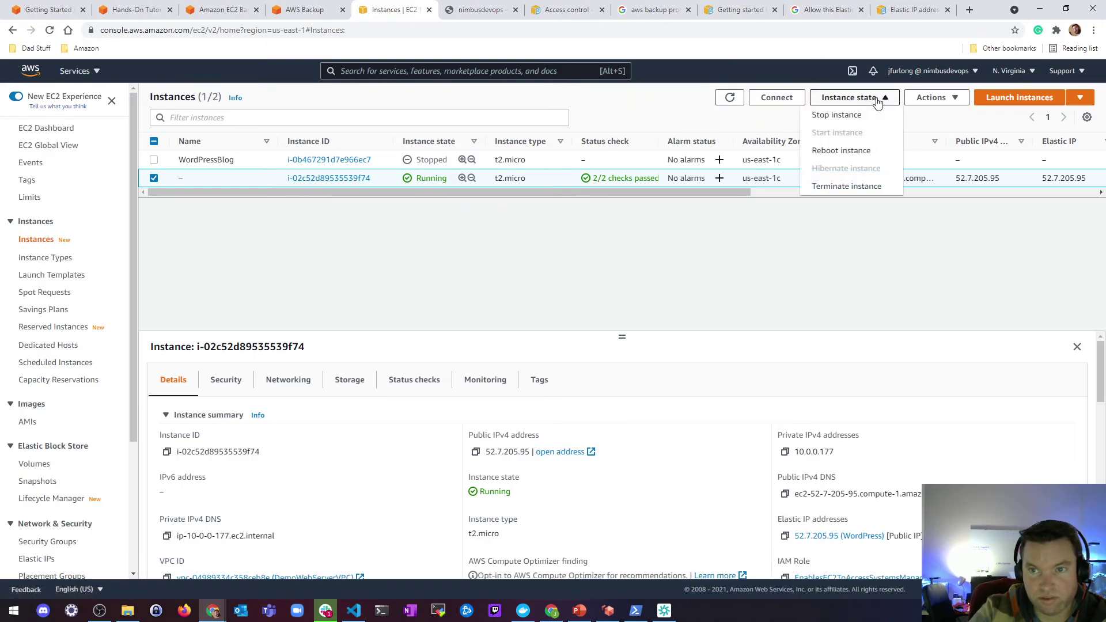
{"action": "left_click", "coordinate": [193, 180]}
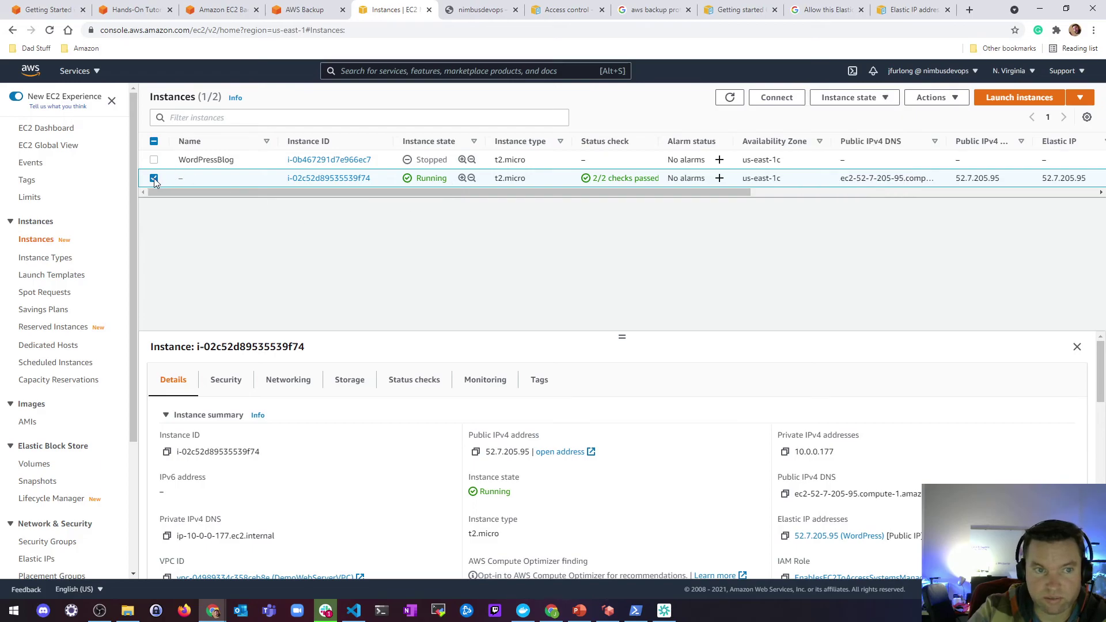
{"action": "left_click", "coordinate": [857, 99]}
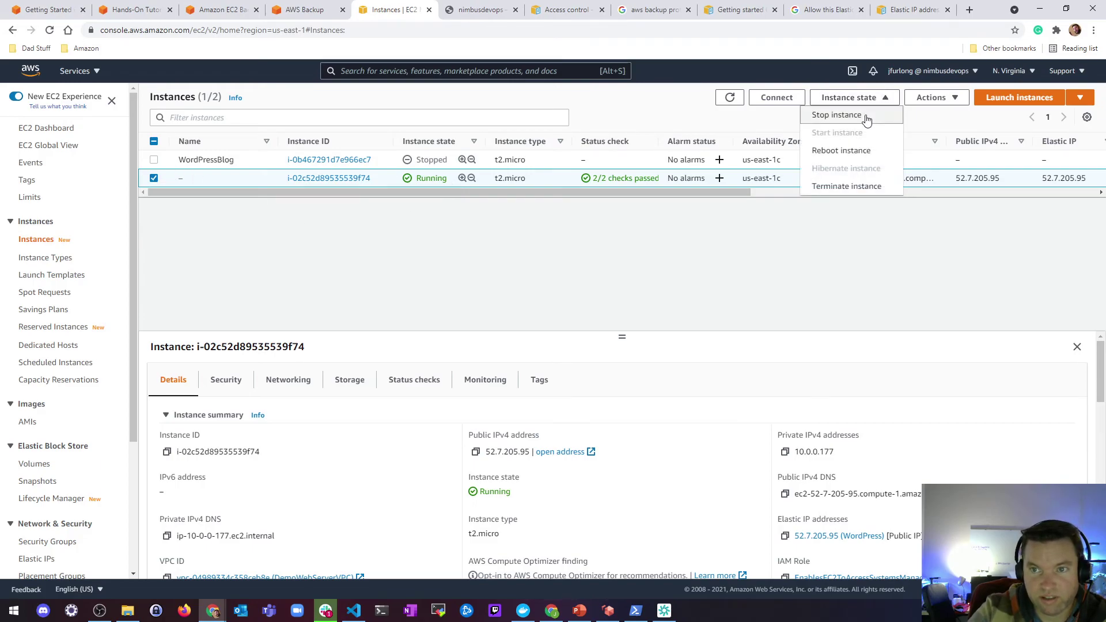
{"action": "left_click", "coordinate": [857, 186]}
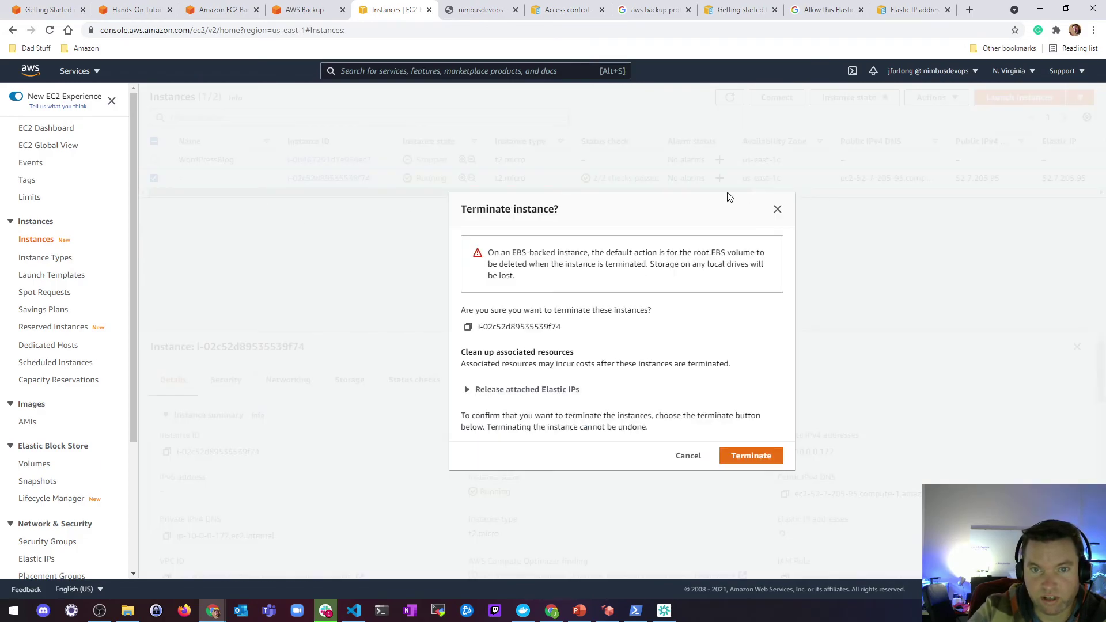
{"action": "left_click", "coordinate": [749, 456]}
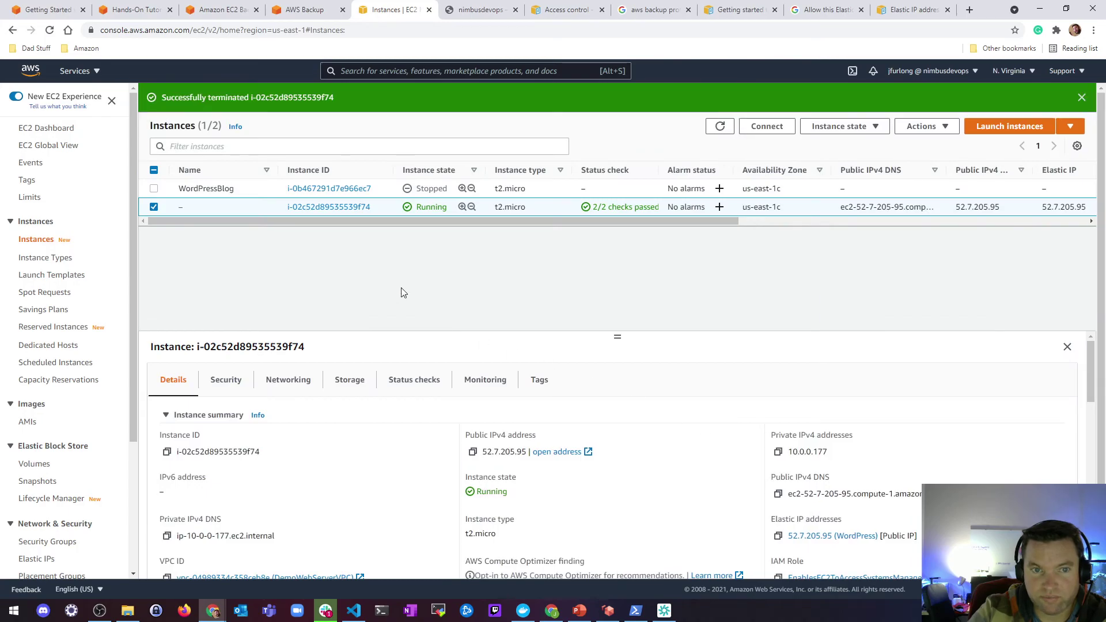
{"action": "left_click", "coordinate": [154, 208]}
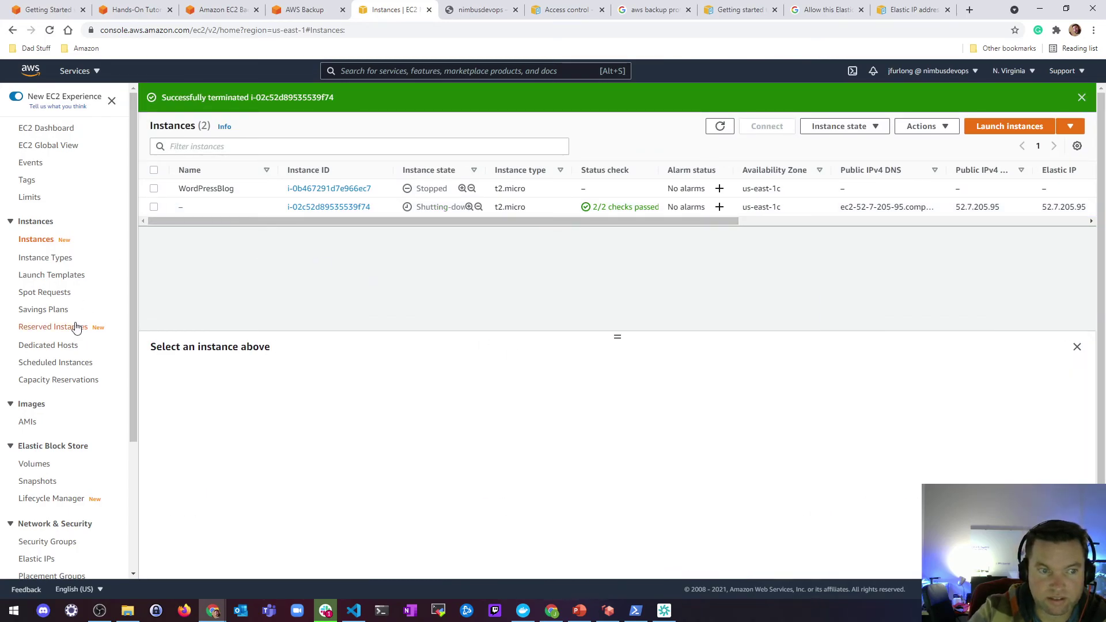
Open the Elastic IP addresses and disassociate the WordPress address 52.7.205.95 from the terminated restored instance.
{"action": "scroll", "coordinate": [80, 407], "scroll_direction": "down", "scroll_amount": 1}
{"action": "scroll", "coordinate": [81, 406], "scroll_direction": "down", "scroll_amount": 3}
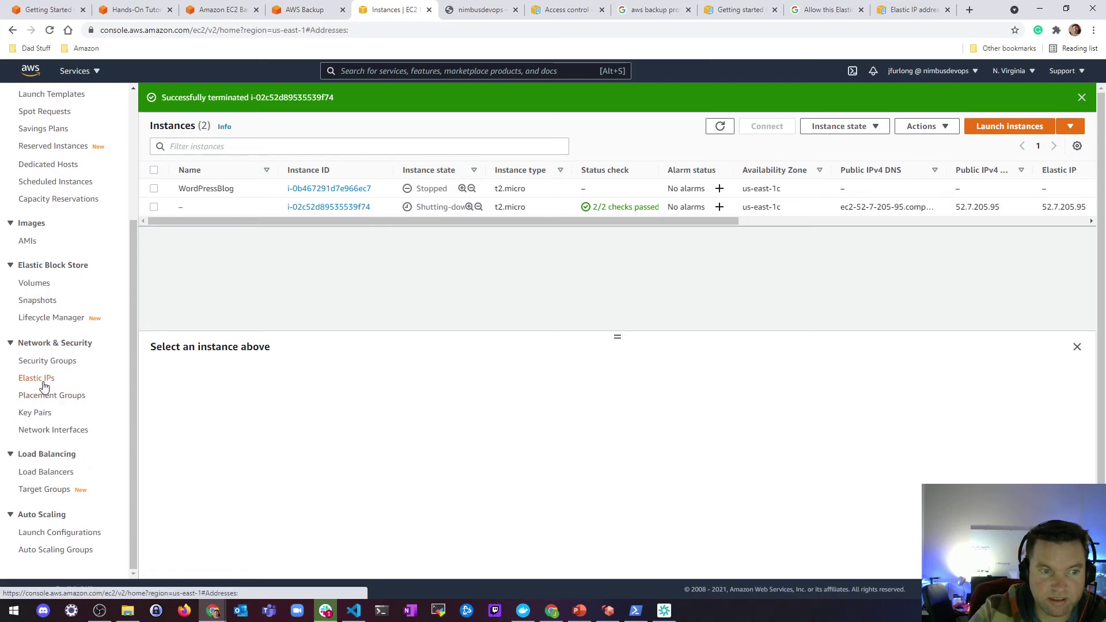
{"action": "left_click", "coordinate": [44, 377]}
{"action": "left_click", "coordinate": [900, 118]}
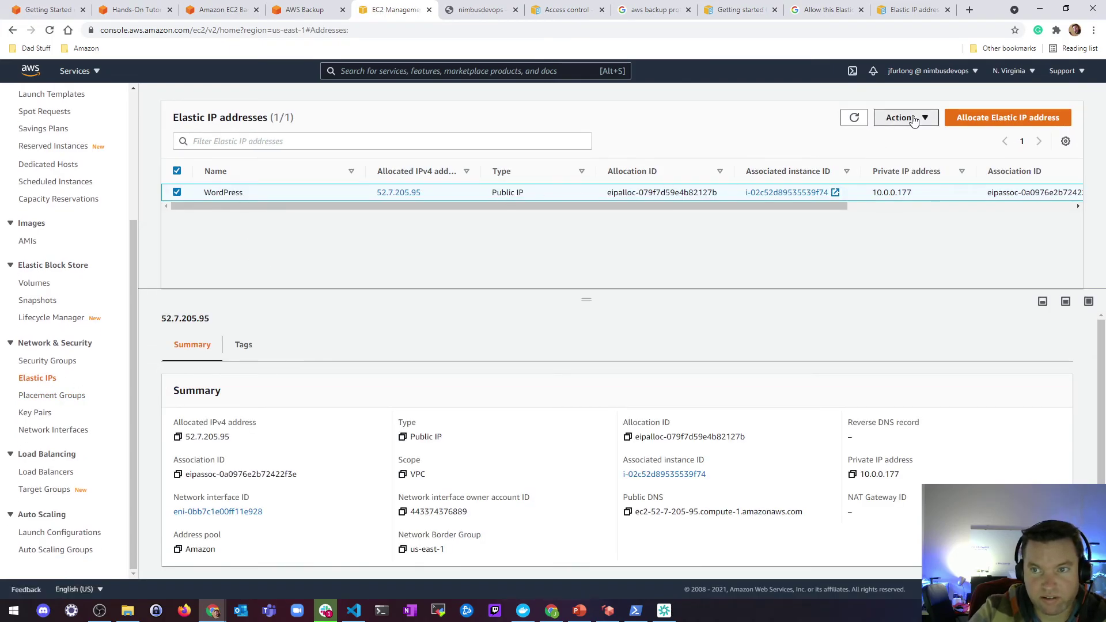
{"action": "left_click", "coordinate": [934, 171]}
{"action": "left_click", "coordinate": [737, 461]}
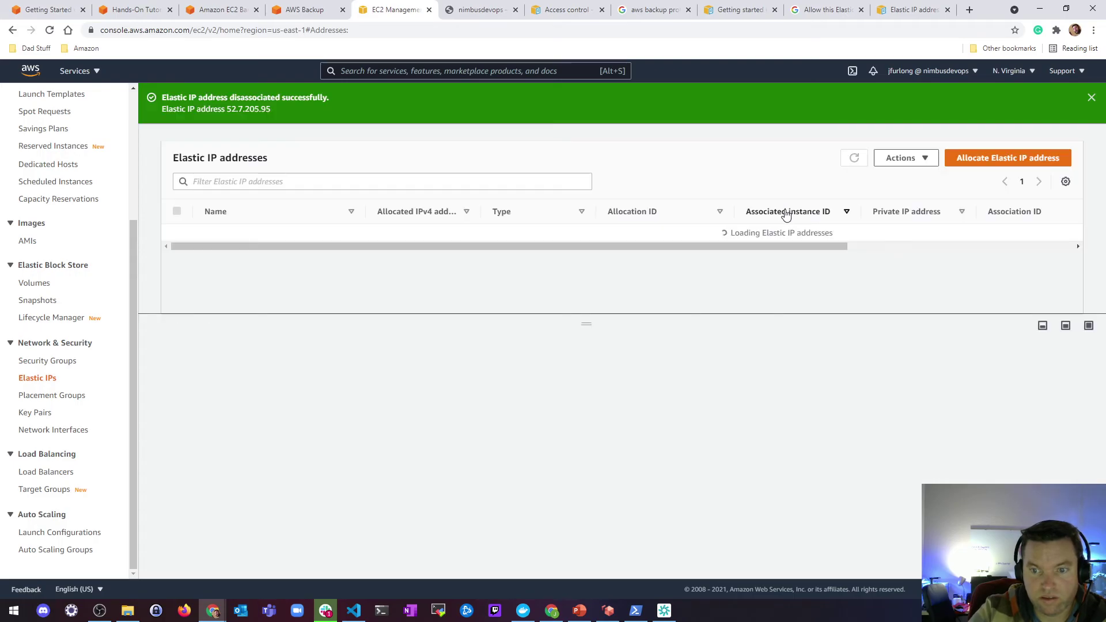
Associate the WordPress Elastic IP address 52.7.205.95 with the original WordPressBlog instance i-0b467291d7e966ec7.
{"action": "left_click", "coordinate": [907, 162]}
{"action": "left_click", "coordinate": [905, 210]}
{"action": "left_click", "coordinate": [116, 339]}
{"action": "left_click", "coordinate": [105, 359]}
{"action": "left_click", "coordinate": [92, 394]}
{"action": "left_click", "coordinate": [79, 416]}
{"action": "left_click", "coordinate": [455, 481]}
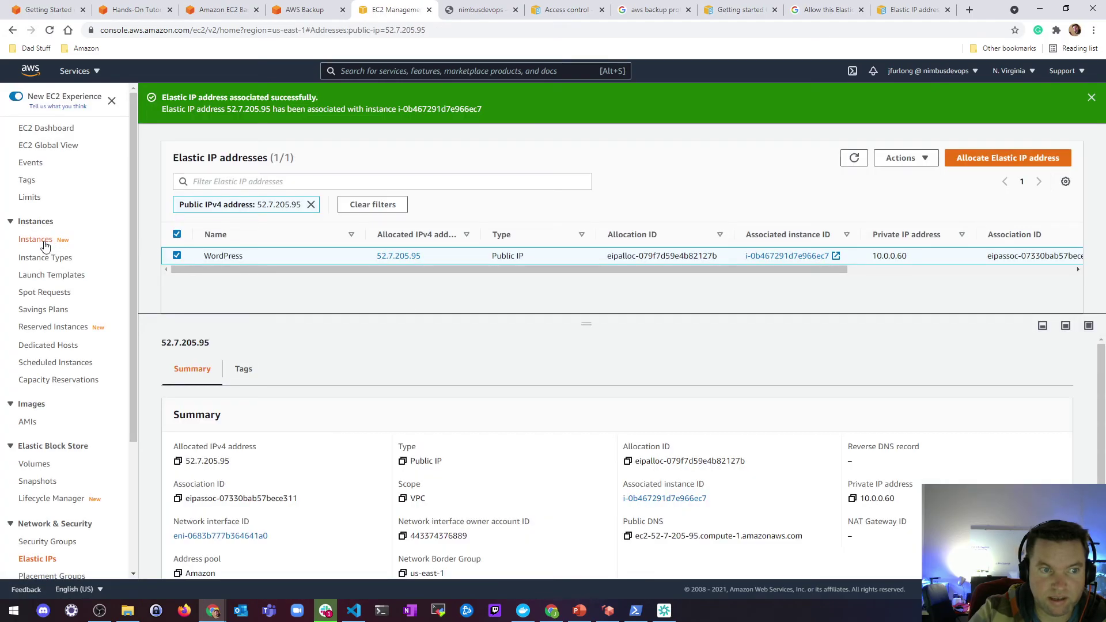
Start the stopped WordPressBlog instance from the EC2 instances list.
{"action": "left_click", "coordinate": [46, 246]}
{"action": "left_click", "coordinate": [156, 189]}
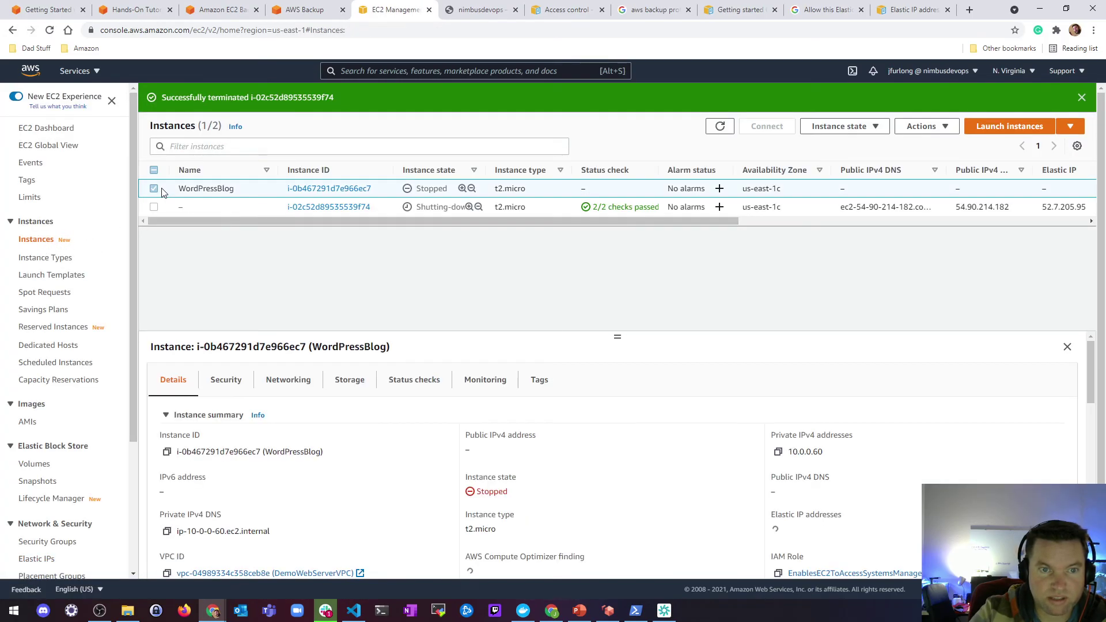
{"action": "left_click", "coordinate": [840, 126]}
{"action": "left_click", "coordinate": [839, 126]}
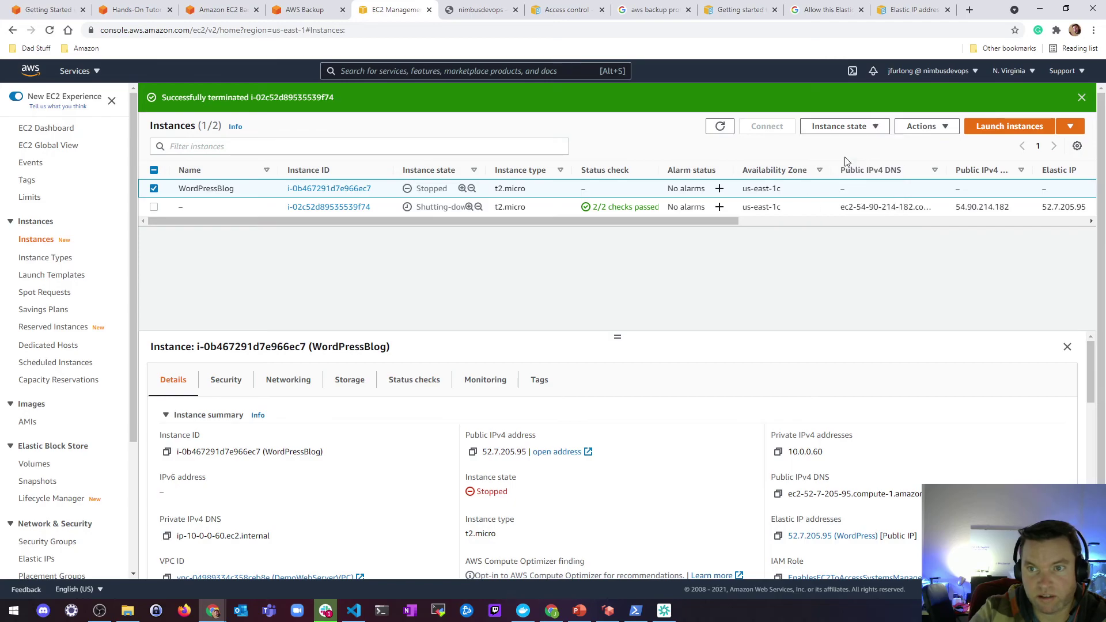
Reload the WordPress blog page and refresh the EC2 instances list to check the site and both instances' states, dismissing the notifications.
{"action": "left_click", "coordinate": [481, 10]}
{"action": "left_click", "coordinate": [49, 30]}
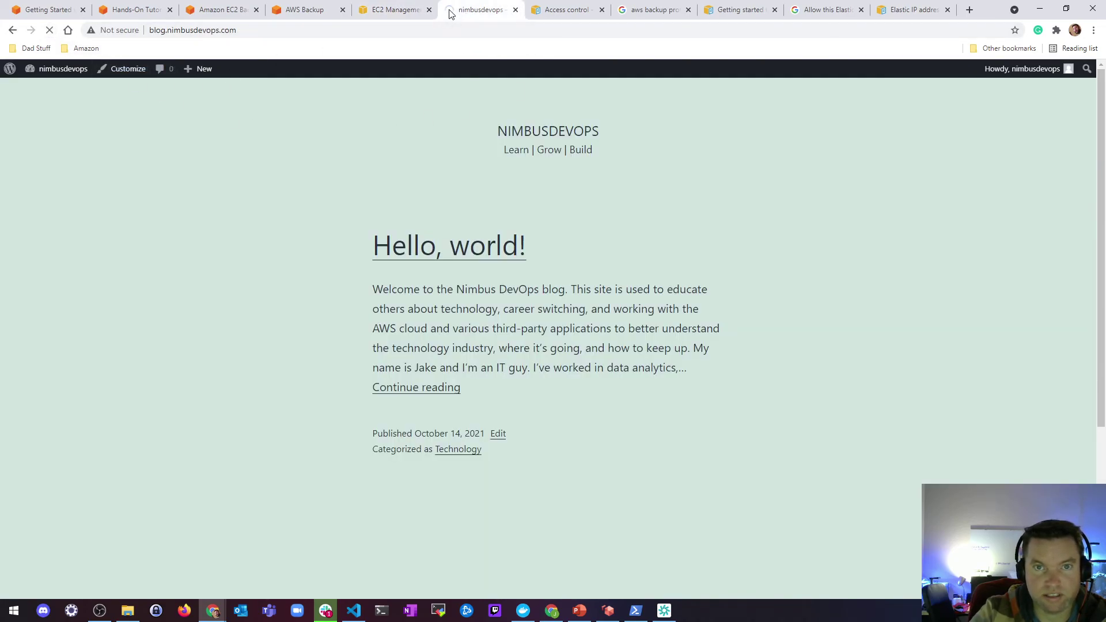
{"action": "left_click", "coordinate": [396, 10]}
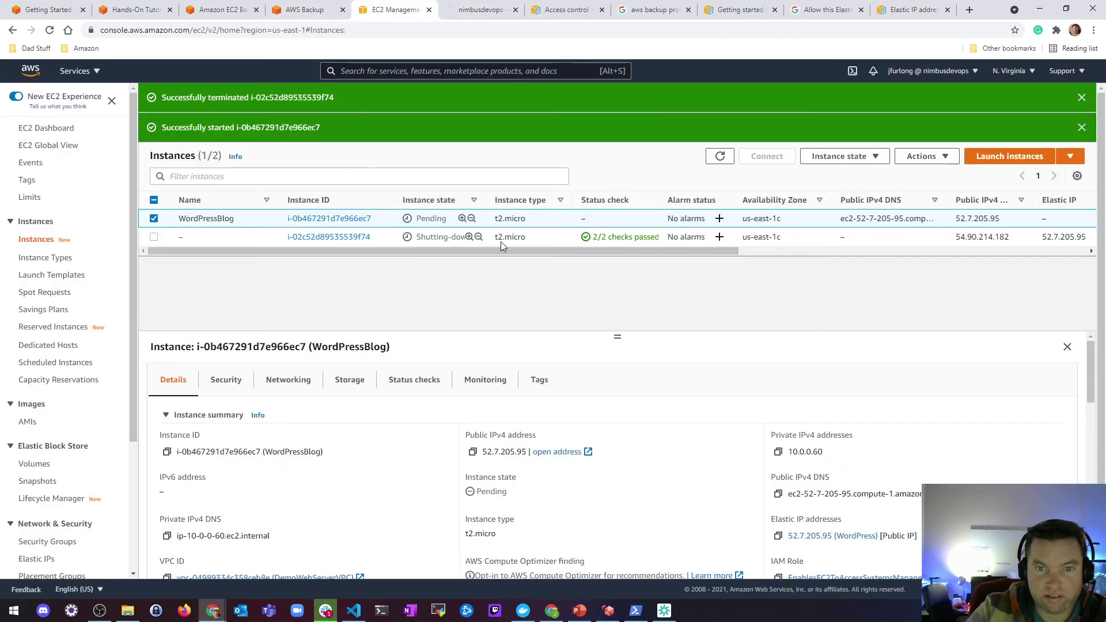
{"action": "left_click", "coordinate": [720, 156]}
{"action": "left_click", "coordinate": [721, 156]}
{"action": "left_click", "coordinate": [721, 156]}
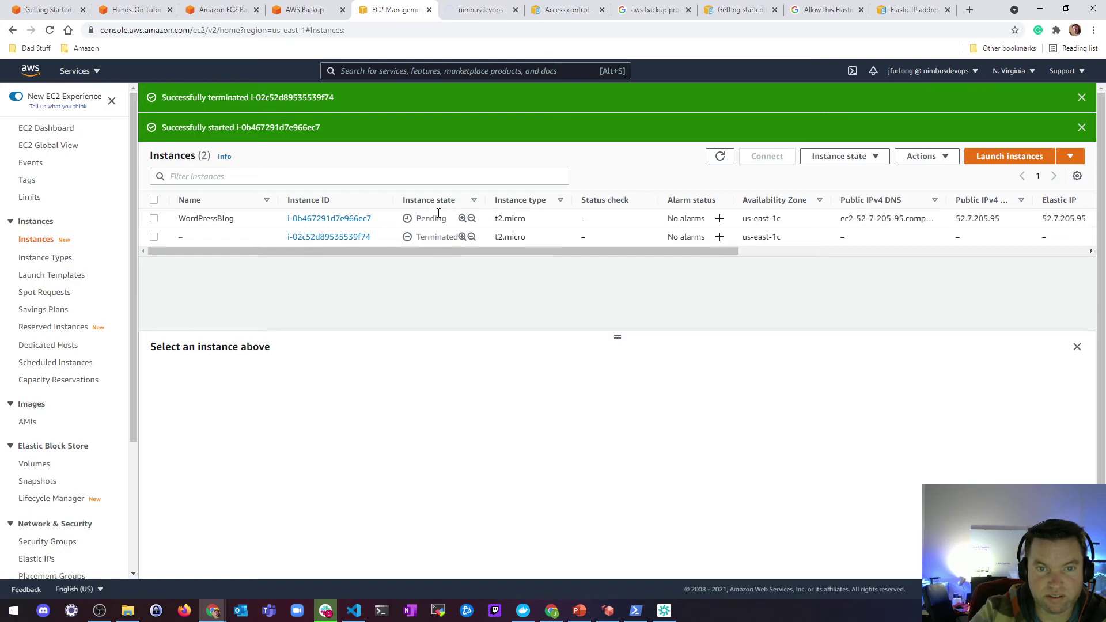
{"action": "left_click", "coordinate": [720, 156]}
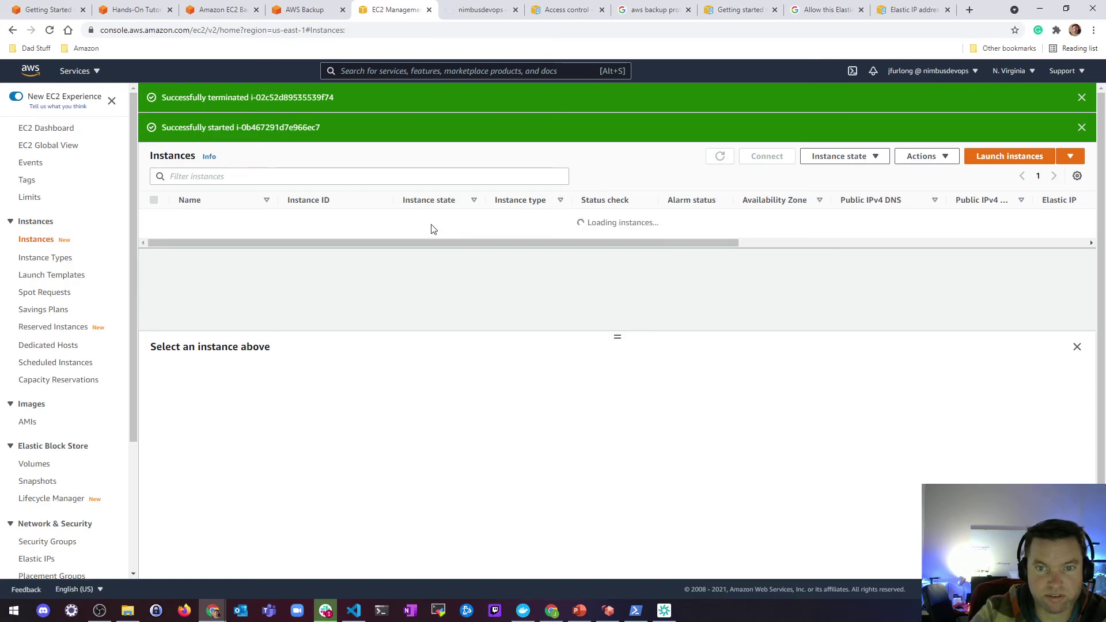
{"action": "left_click", "coordinate": [1081, 98]}
{"action": "left_click", "coordinate": [1081, 98]}
{"action": "left_click", "coordinate": [482, 10]}
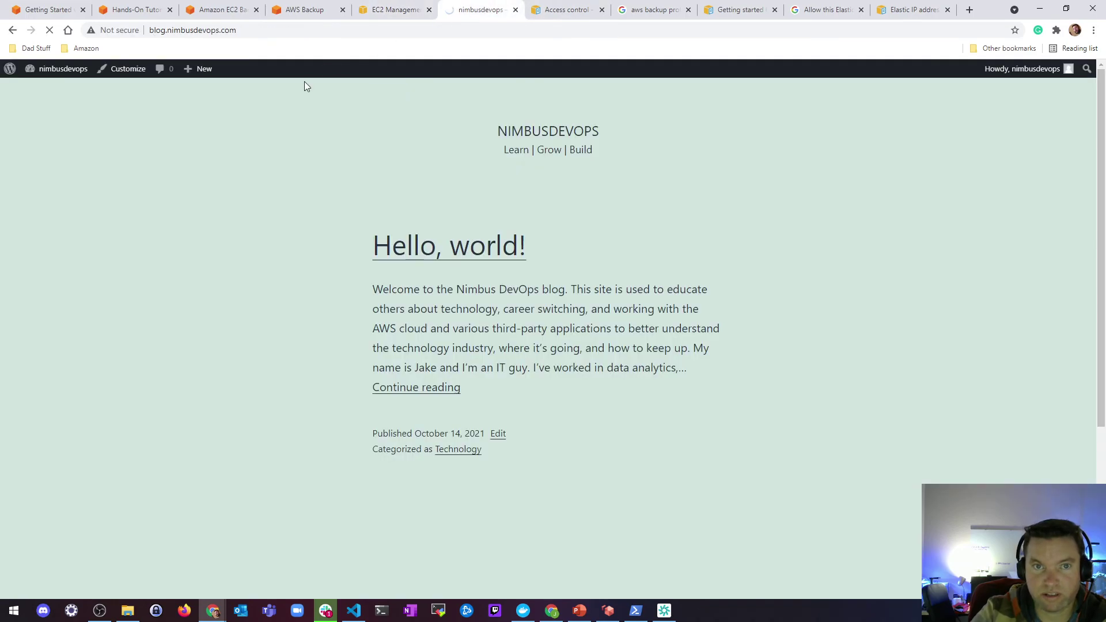
{"action": "left_click", "coordinate": [395, 12]}
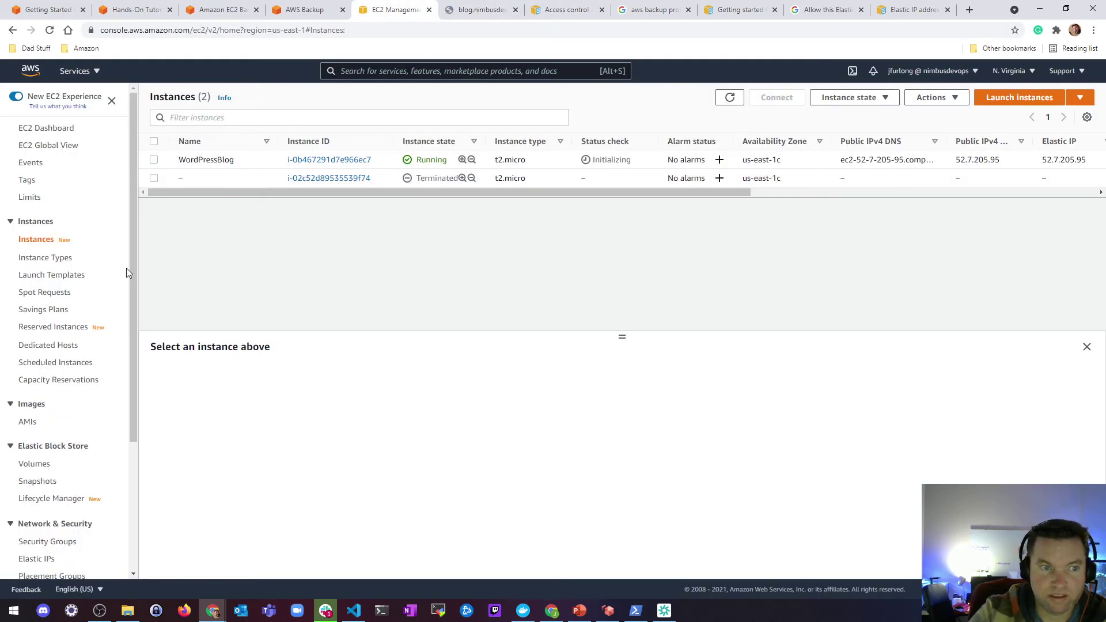
Return to AWS Backup and delete the NimbusDevops backup vault, entering its name to confirm the deletion.
{"action": "left_click", "coordinate": [296, 10]}
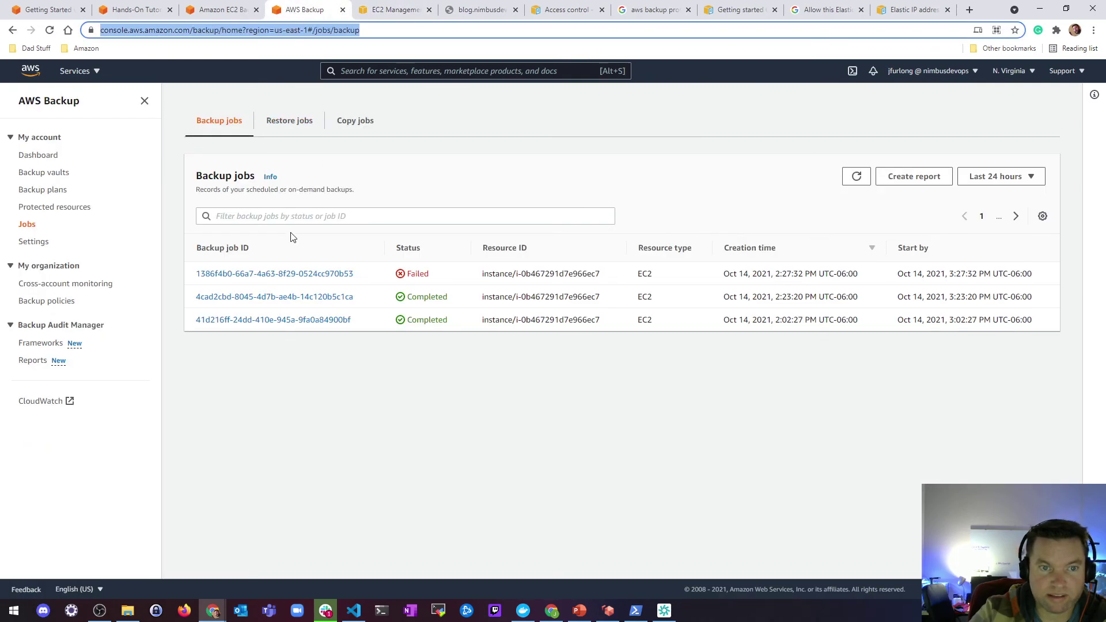
{"action": "left_click", "coordinate": [44, 172]}
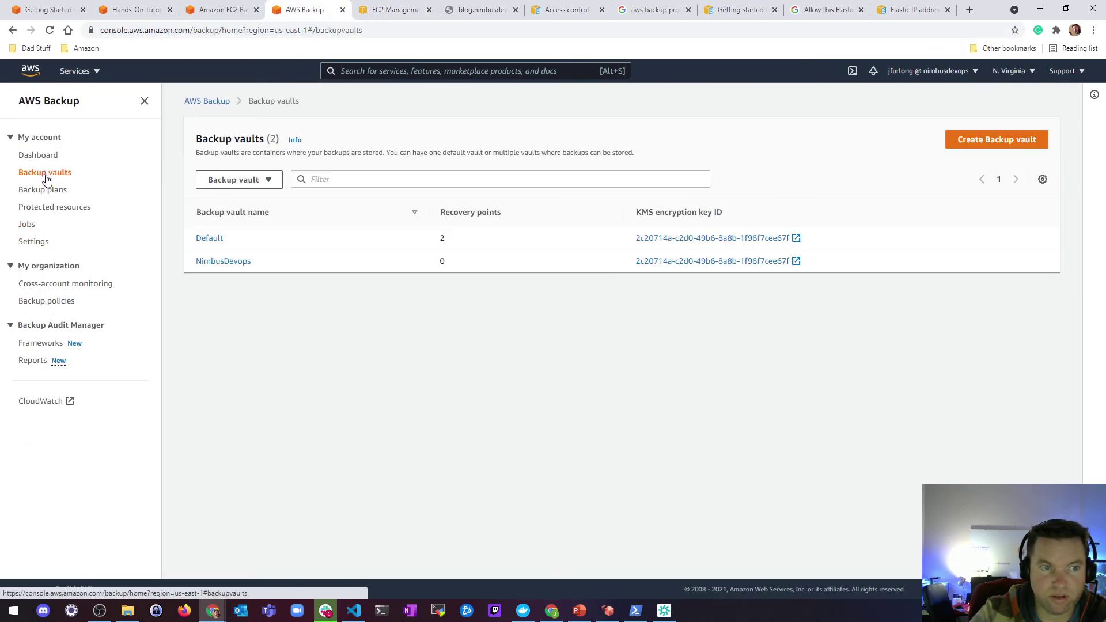
{"action": "left_click", "coordinate": [223, 262]}
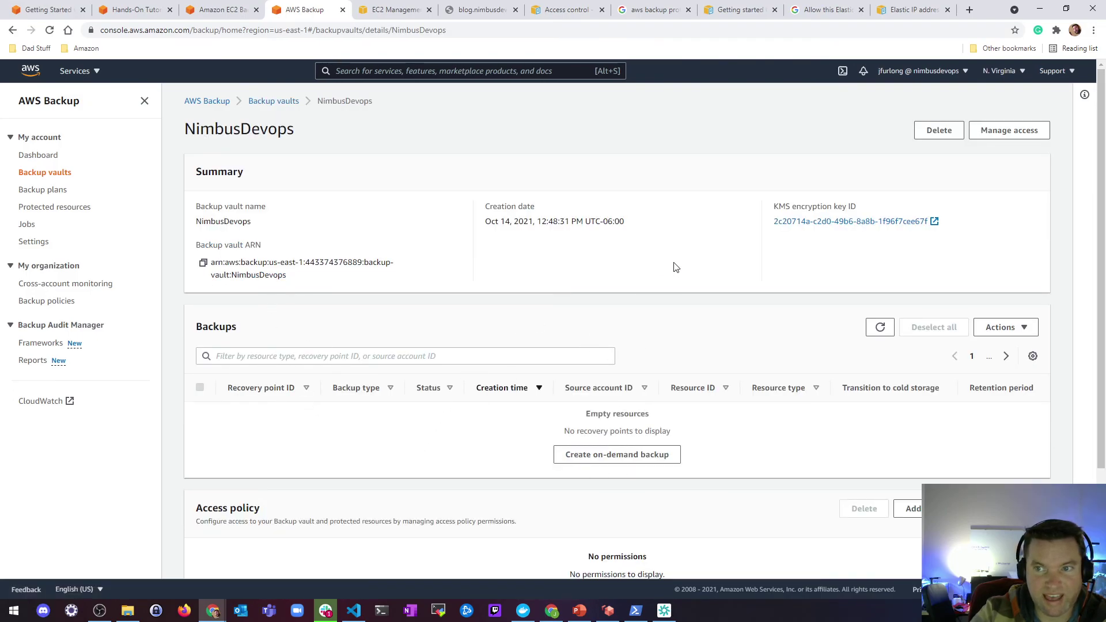
{"action": "left_click", "coordinate": [939, 130]}
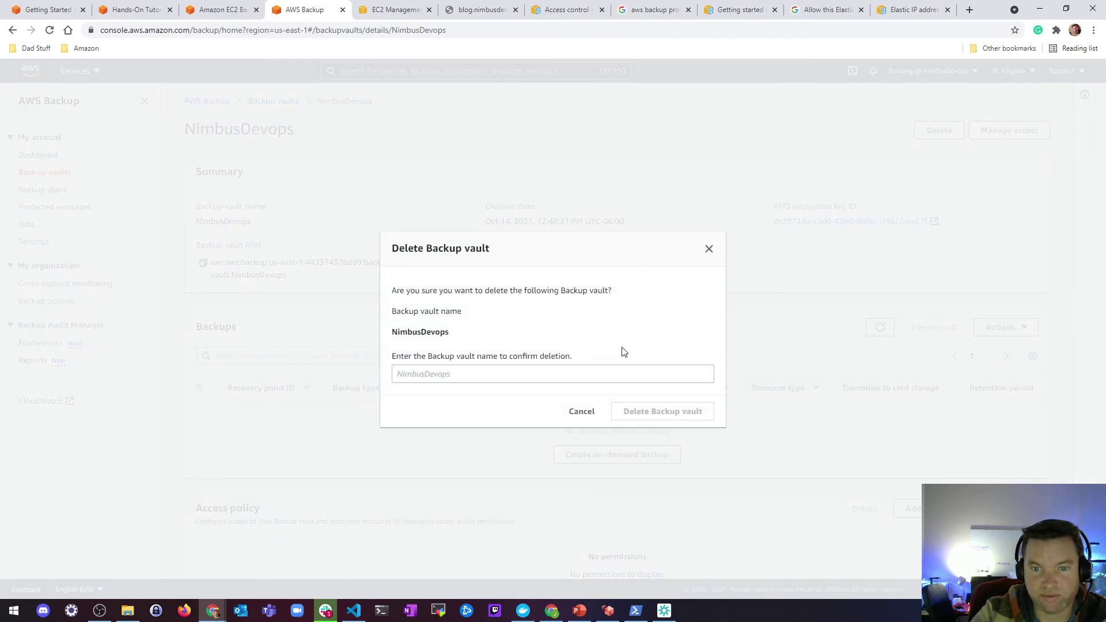
{"action": "left_click_drag", "start_coordinate": [455, 333], "coordinate": [385, 340]}
{"action": "key", "text": "ctrl+c"}
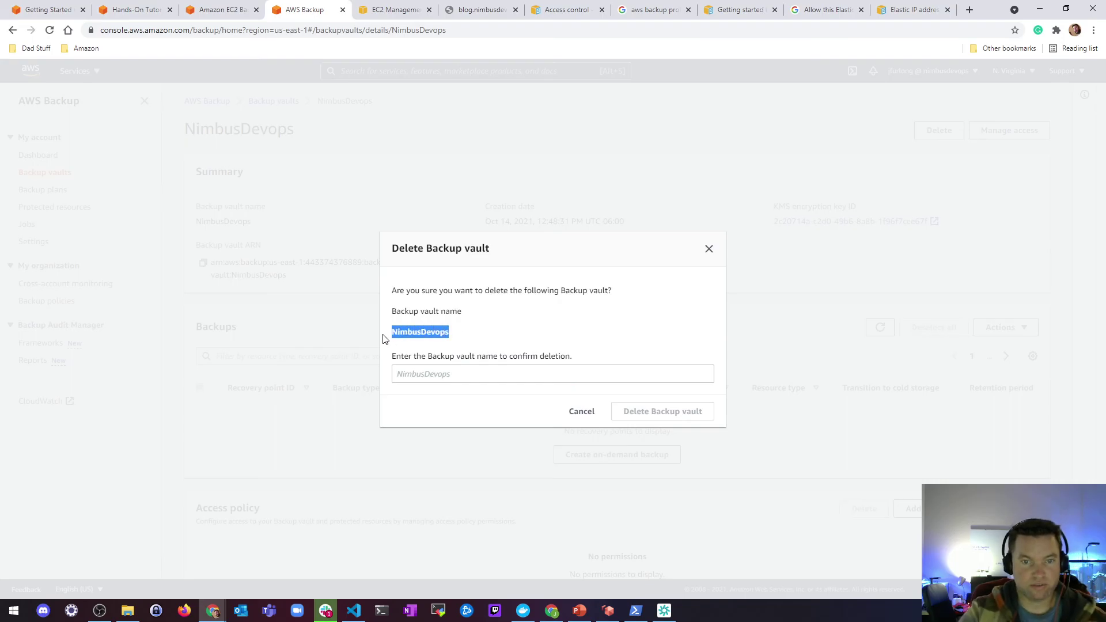
{"action": "left_click", "coordinate": [460, 381]}
{"action": "key", "text": "ctrl+v"}
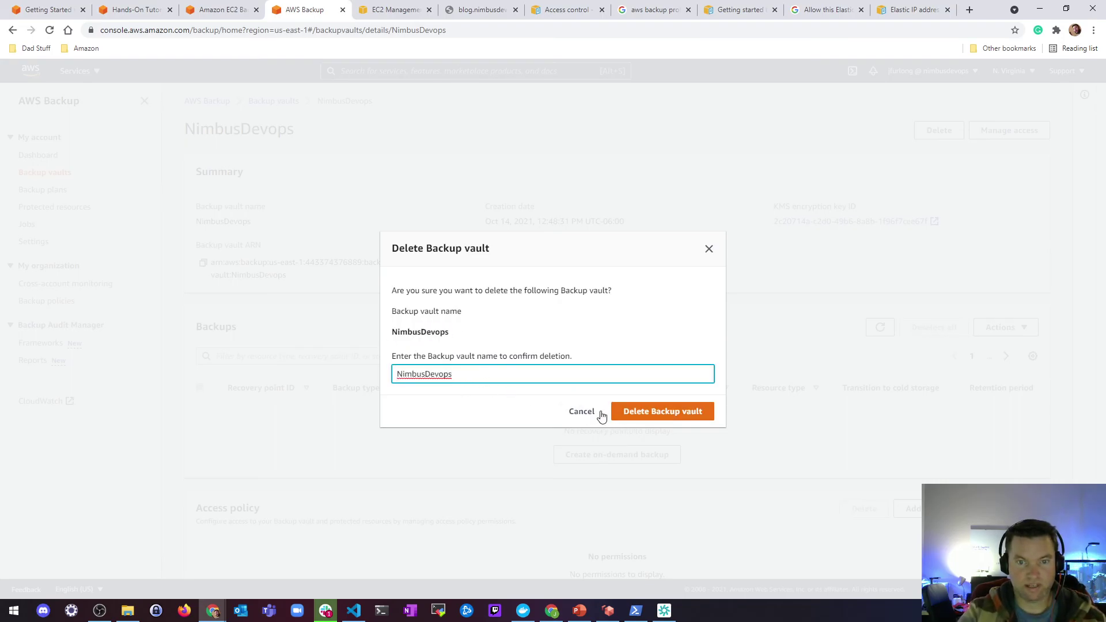
{"action": "left_click", "coordinate": [640, 413]}
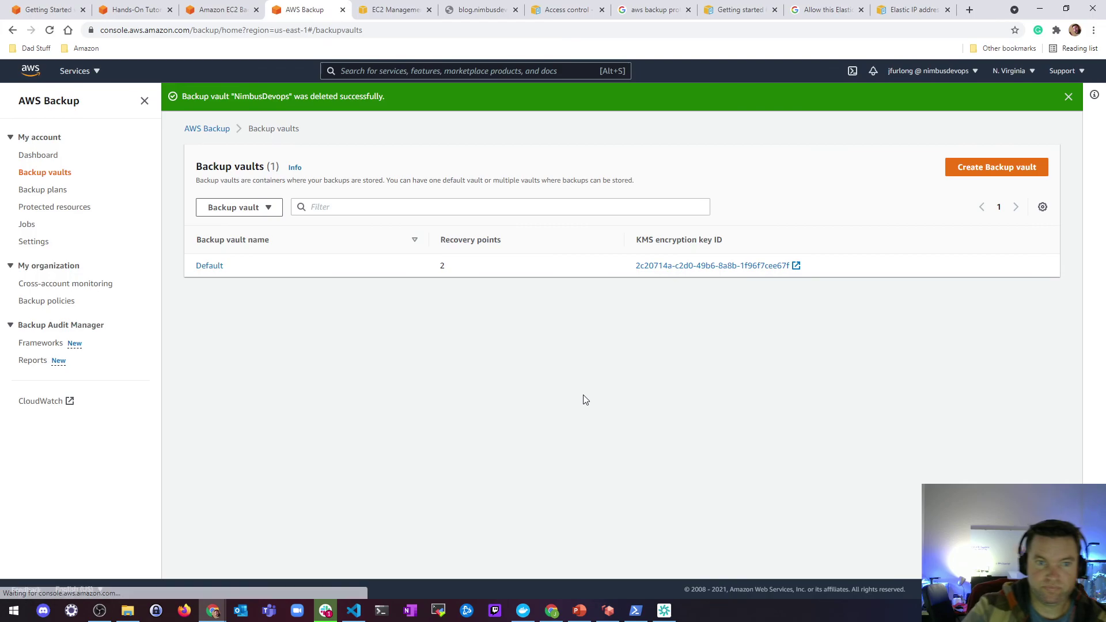
Delete both EC2 image recovery points from the Default backup vault, entering "delete" to confirm.
{"action": "left_click", "coordinate": [218, 266]}
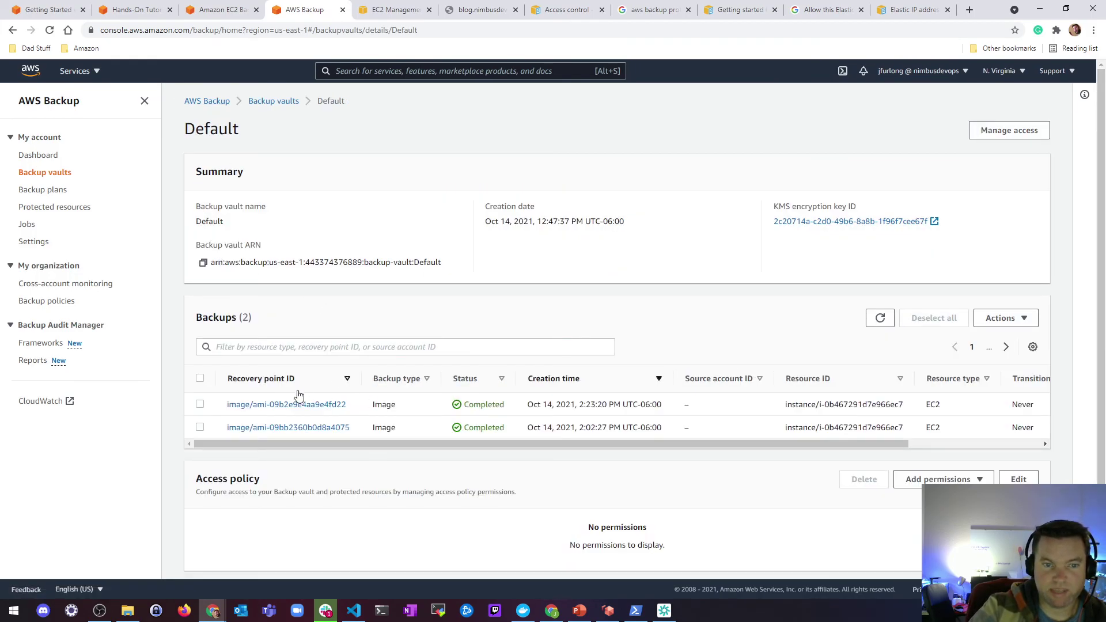
{"action": "left_click", "coordinate": [200, 403]}
{"action": "left_click", "coordinate": [200, 427]}
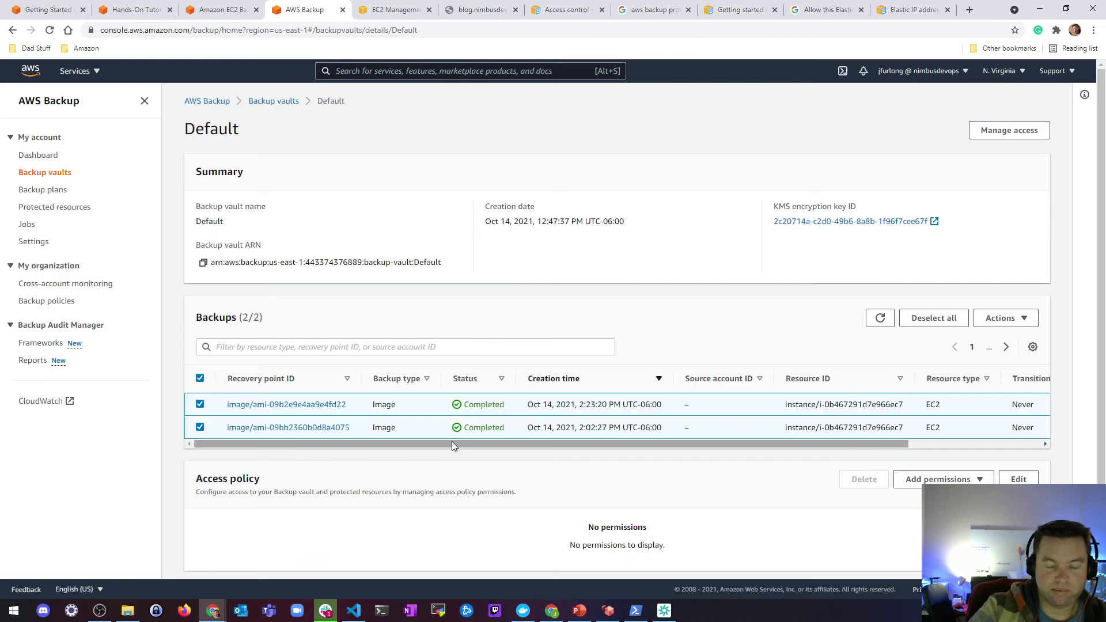
{"action": "left_click", "coordinate": [1005, 324]}
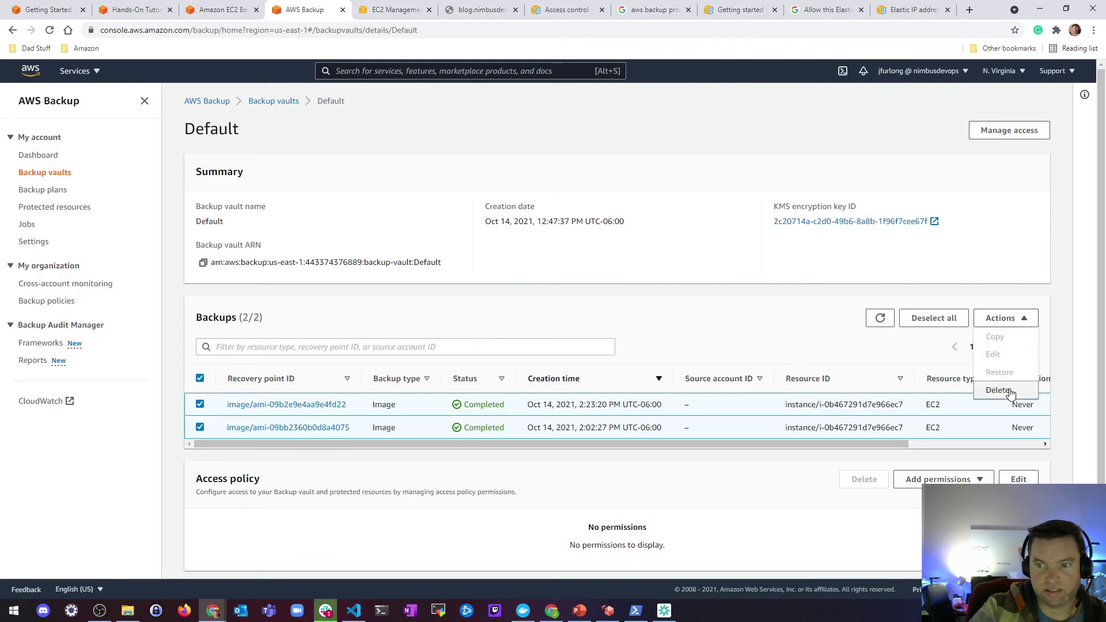
{"action": "left_click", "coordinate": [997, 390]}
{"action": "left_click", "coordinate": [243, 444]}
{"action": "type", "text": "delete"}
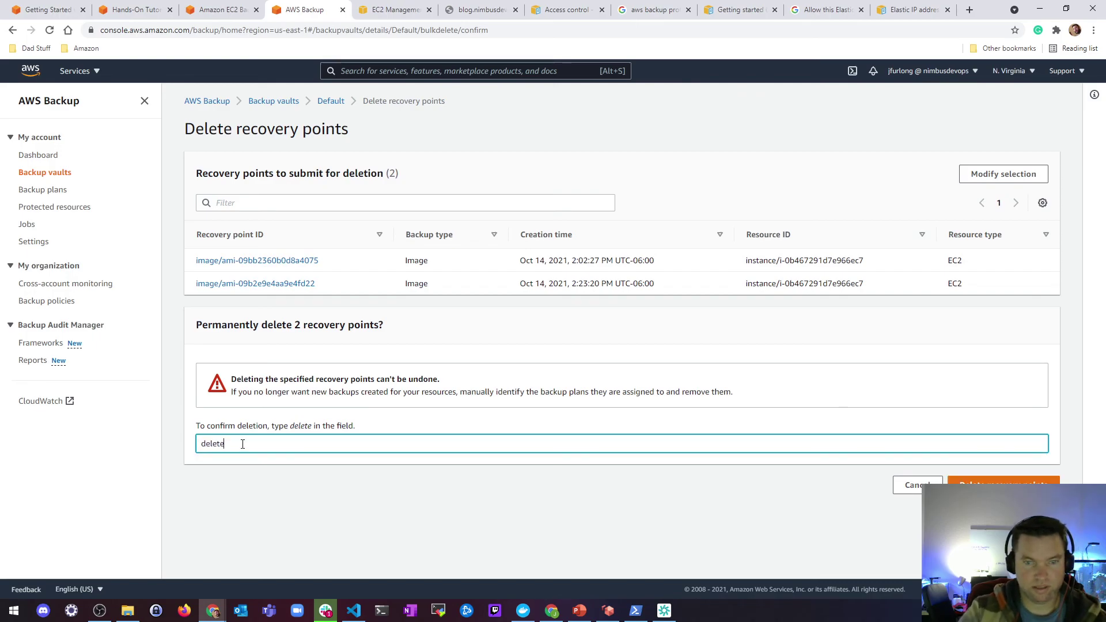
{"action": "left_click", "coordinate": [979, 482]}
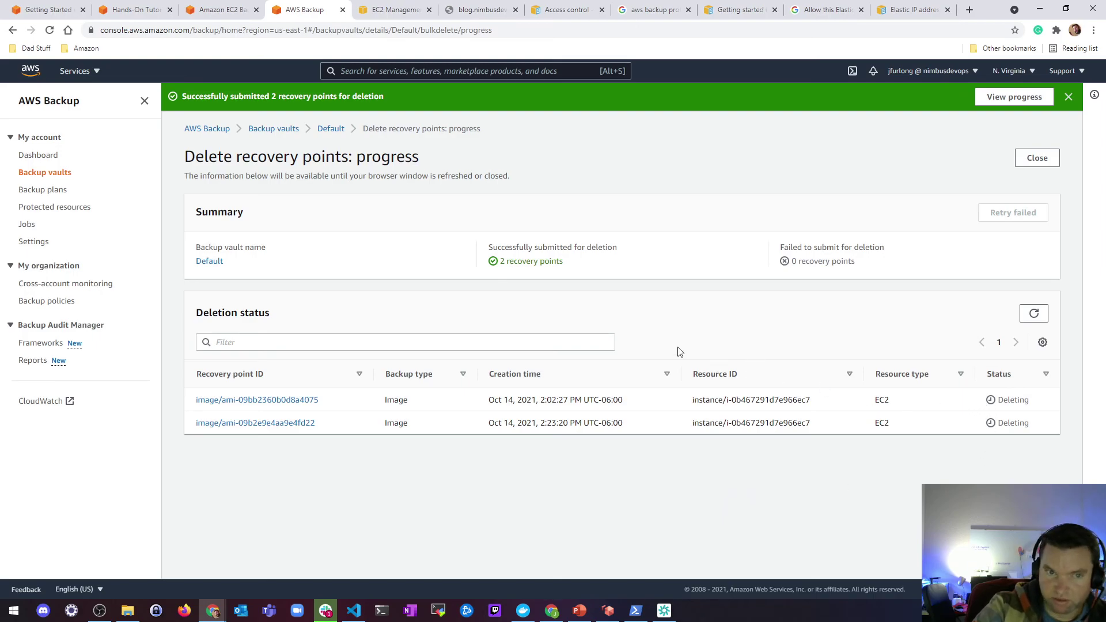
Review the backup jobs and restore jobs in AWS Backup, and look over the dashboard.
{"action": "left_click", "coordinate": [27, 224]}
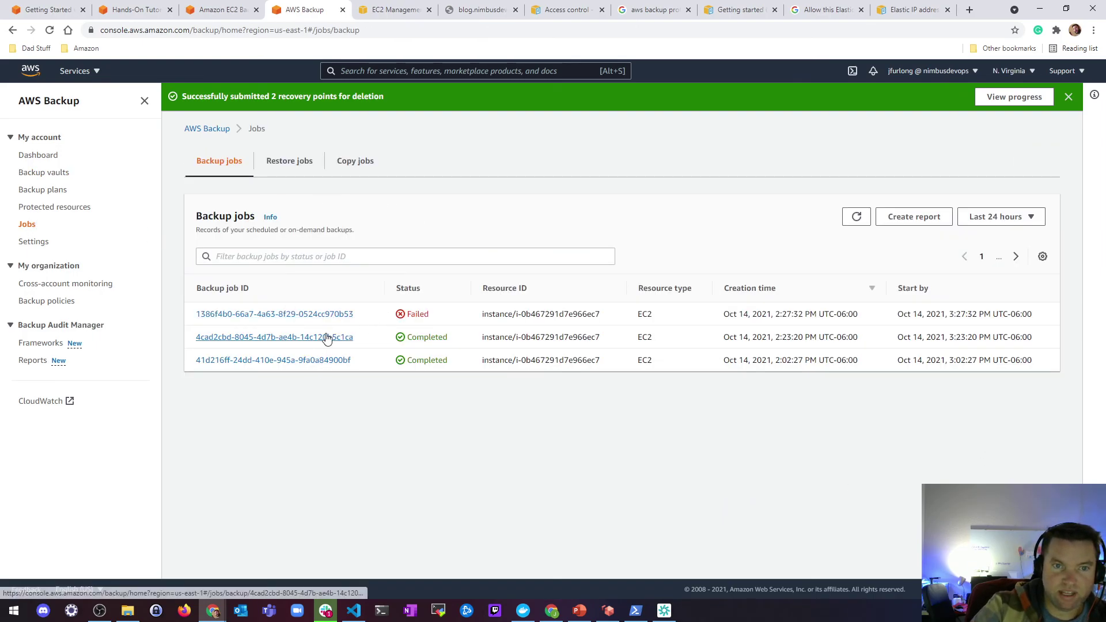
{"action": "left_click", "coordinate": [289, 160]}
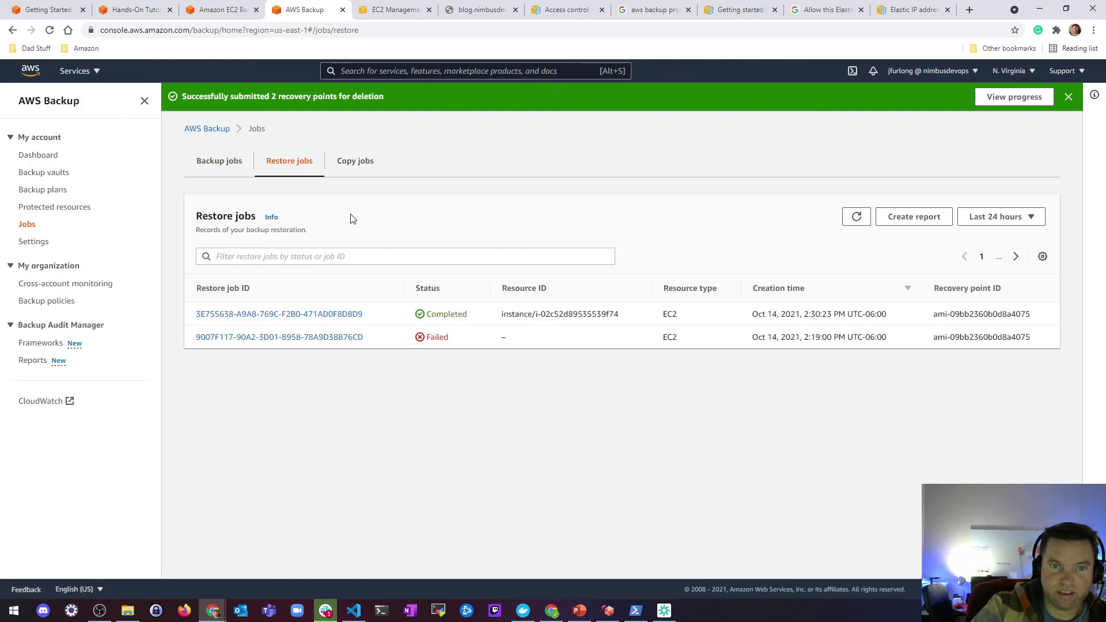
{"action": "left_click", "coordinate": [229, 163]}
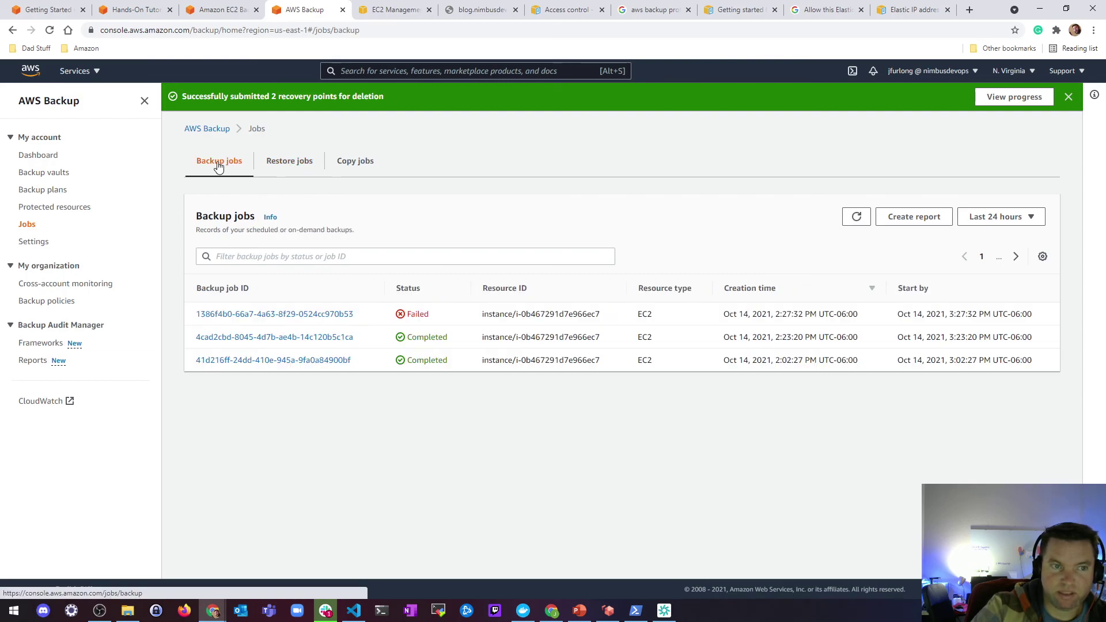
{"action": "left_click", "coordinate": [41, 159]}
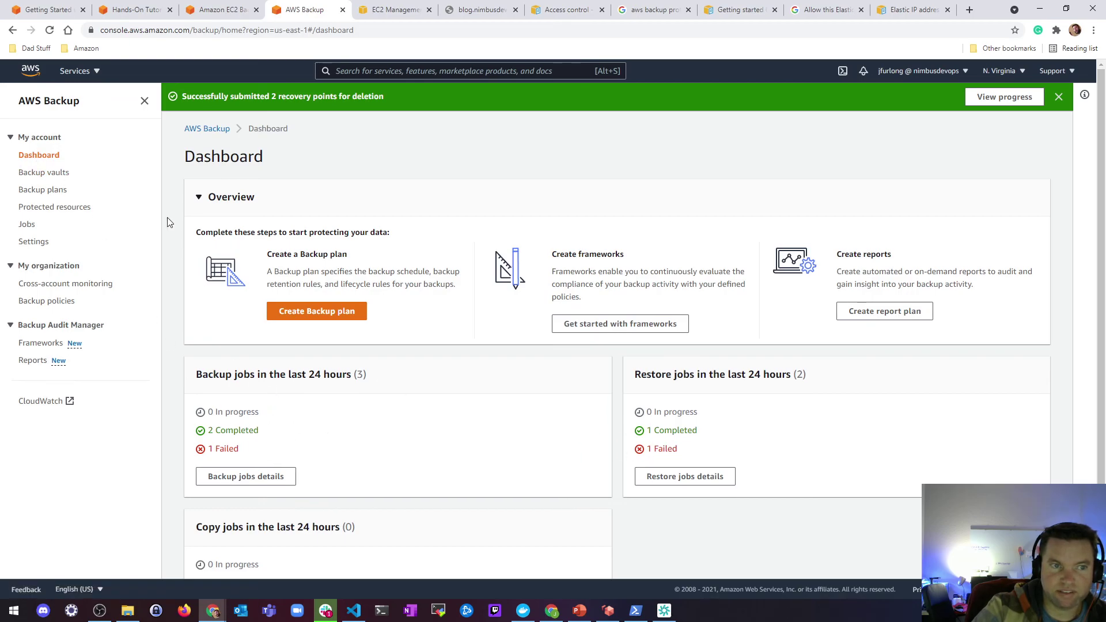
Check the Default backup vault for remaining recovery points and return to the list of vaults.
{"action": "left_click", "coordinate": [44, 173]}
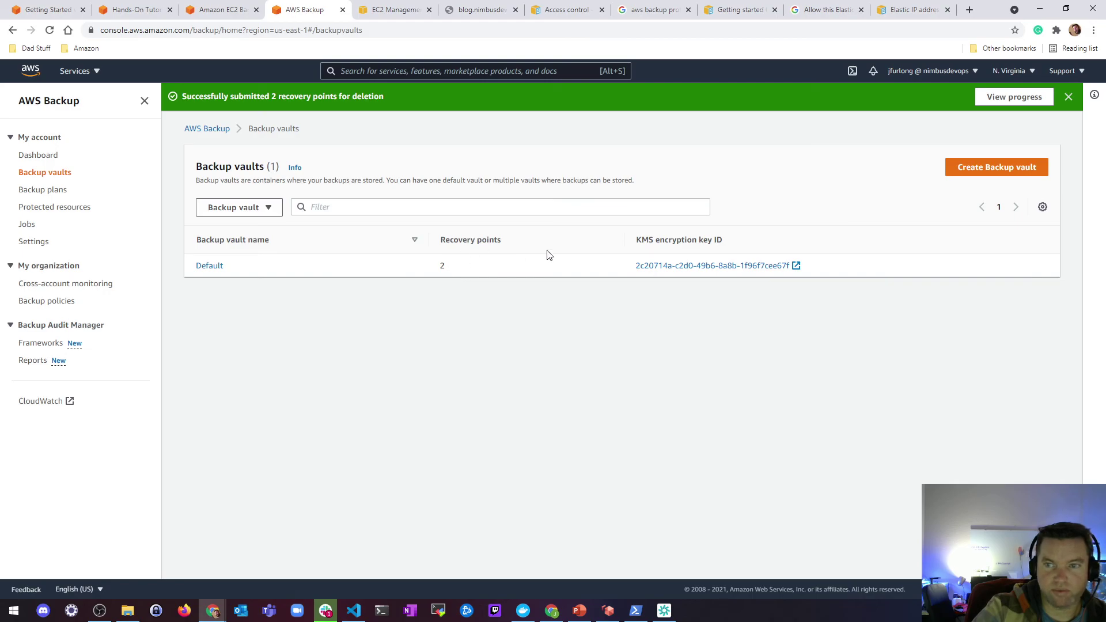
{"action": "left_click", "coordinate": [209, 266]}
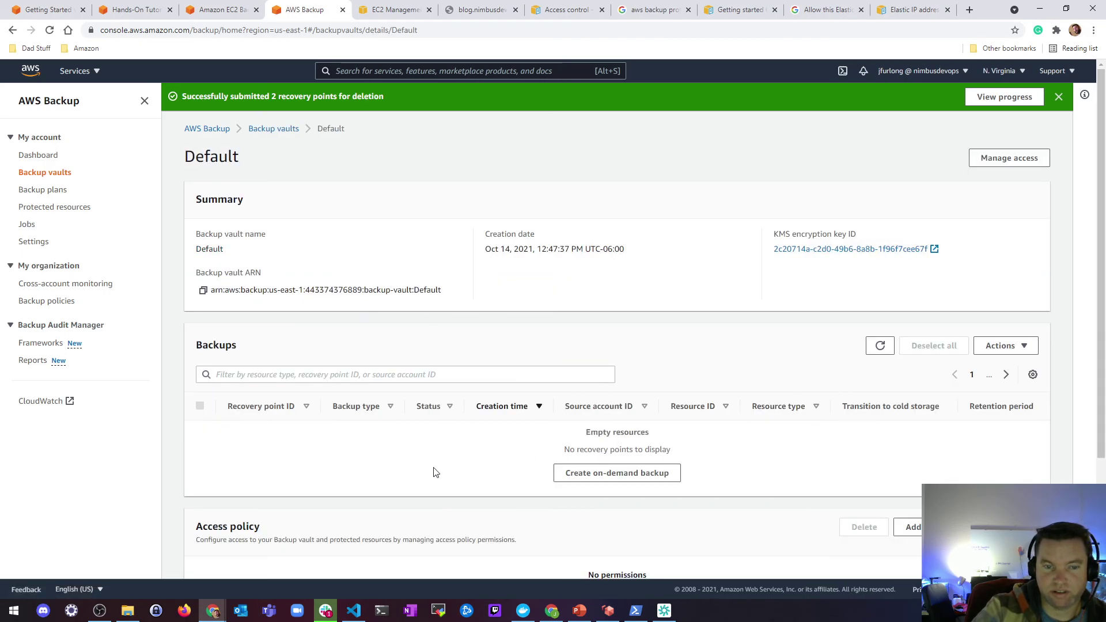
{"action": "scroll", "coordinate": [390, 454], "scroll_direction": "down", "scroll_amount": 3}
{"action": "scroll", "coordinate": [401, 353], "scroll_direction": "up", "scroll_amount": 3}
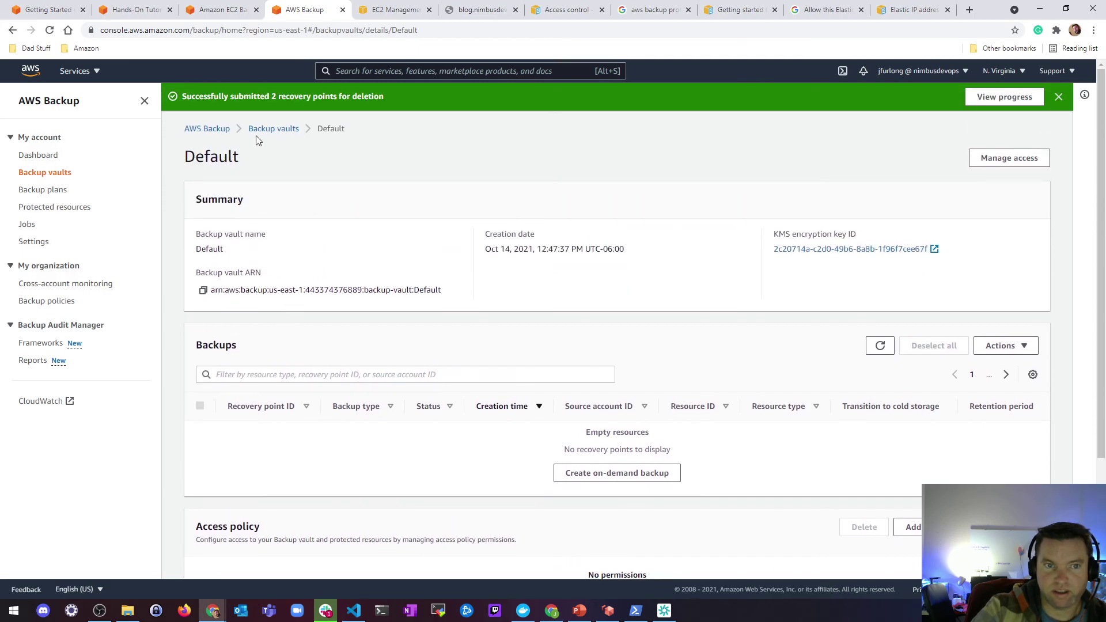
{"action": "left_click", "coordinate": [271, 129]}
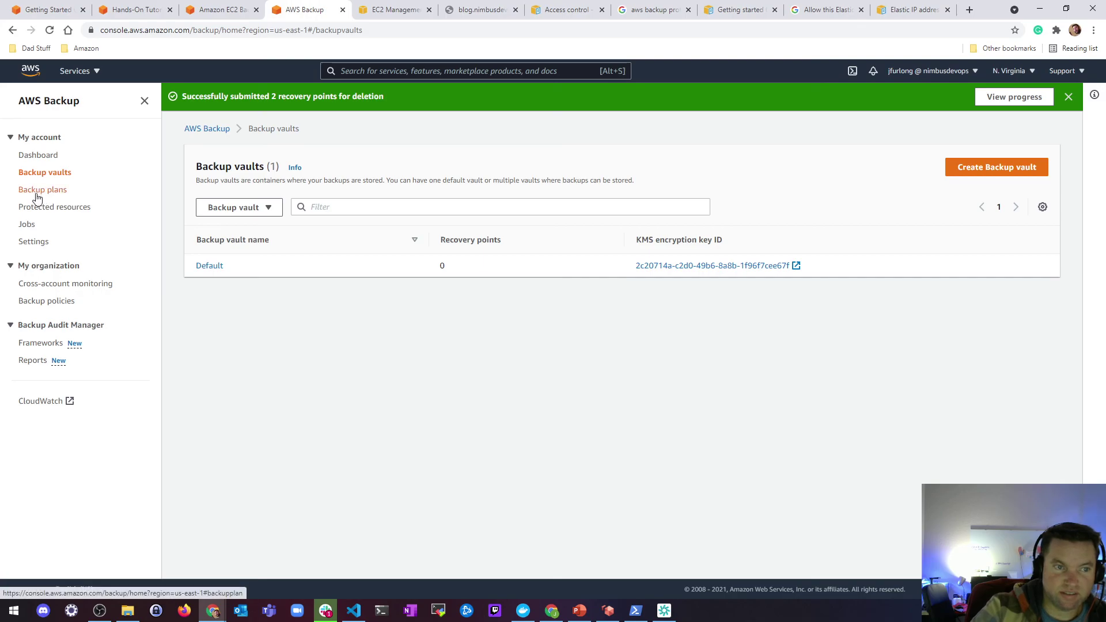
Check the protected resources and the service opt-in settings, and return to the AWS Backup dashboard.
{"action": "left_click", "coordinate": [51, 207]}
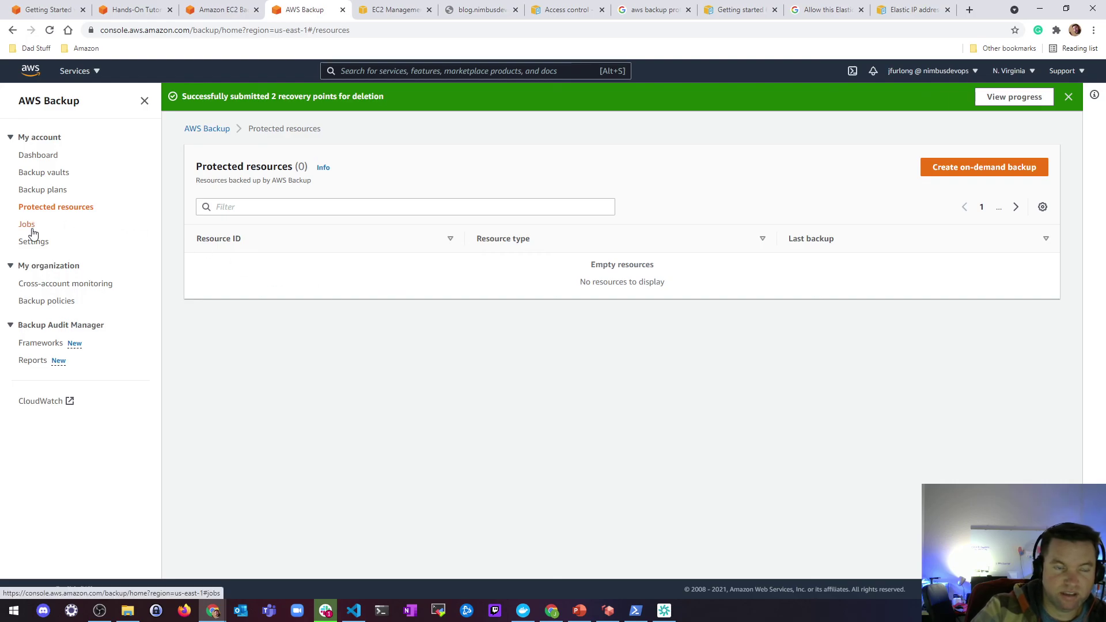
{"action": "left_click", "coordinate": [48, 249]}
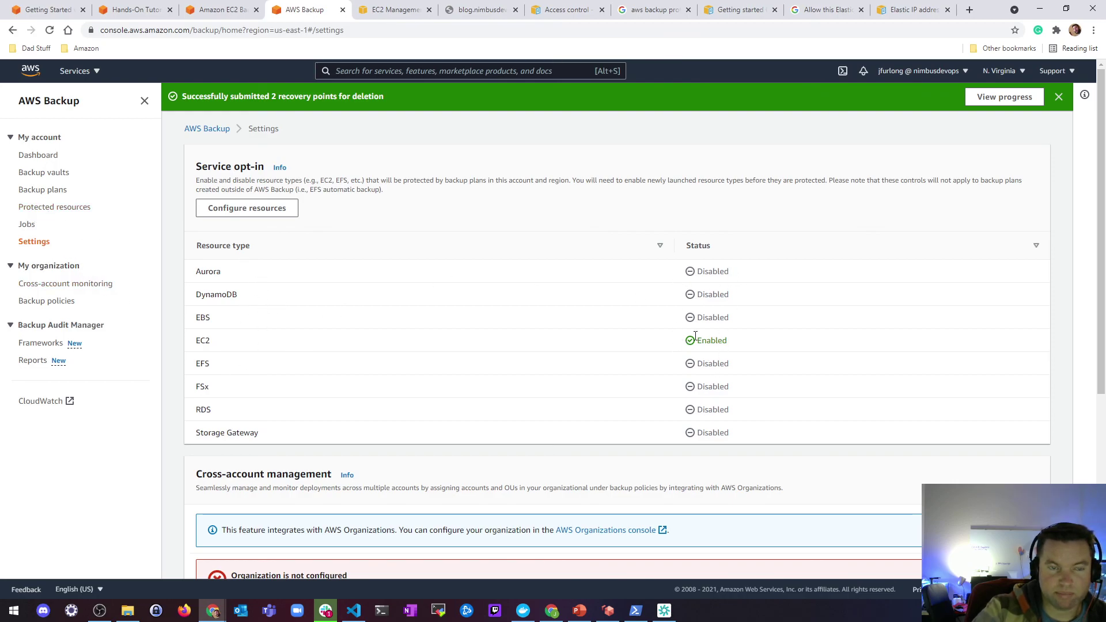
{"action": "left_click", "coordinate": [47, 155]}
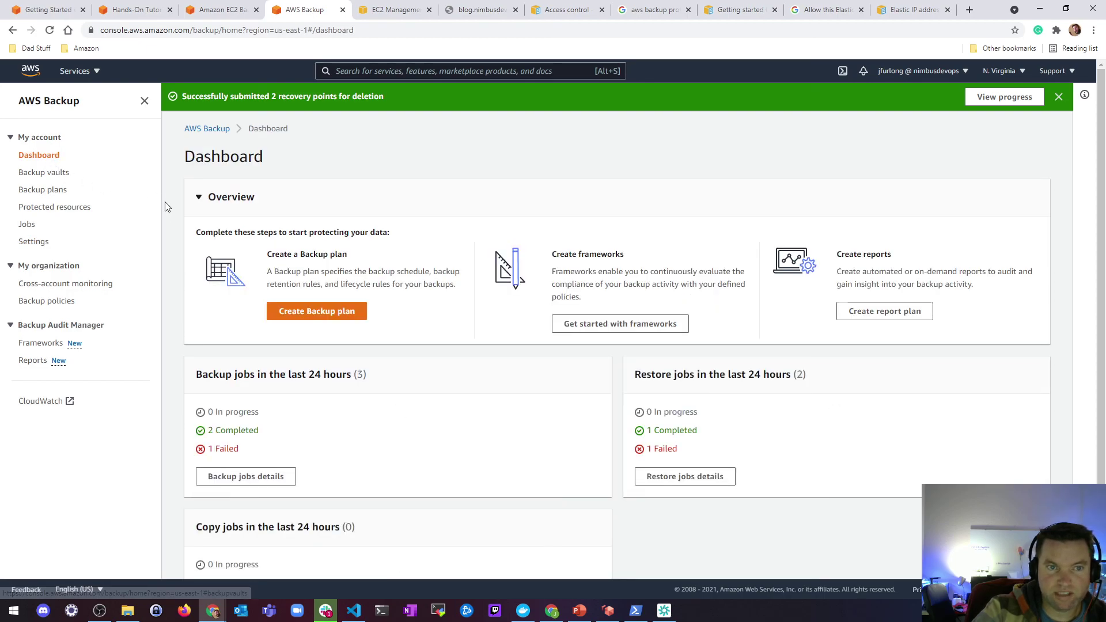
Search the AWS console for "s3", switch to Amazon S3 and open the nimbusdevops bucket.
{"action": "left_click", "coordinate": [438, 70]}
{"action": "type", "text": "s3"}
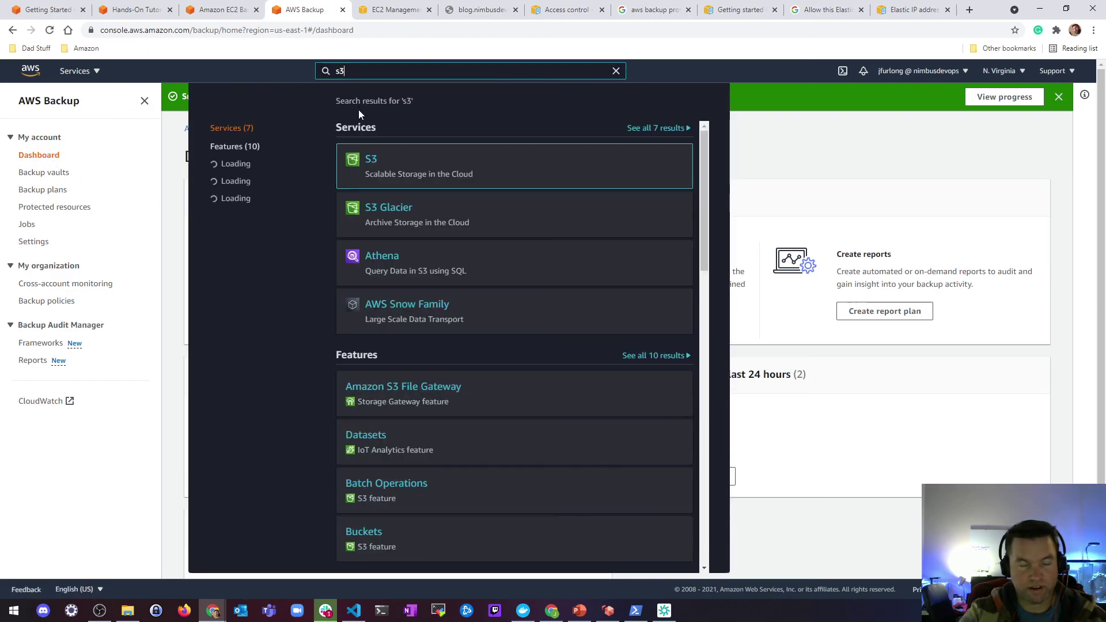
{"action": "left_click", "coordinate": [375, 163]}
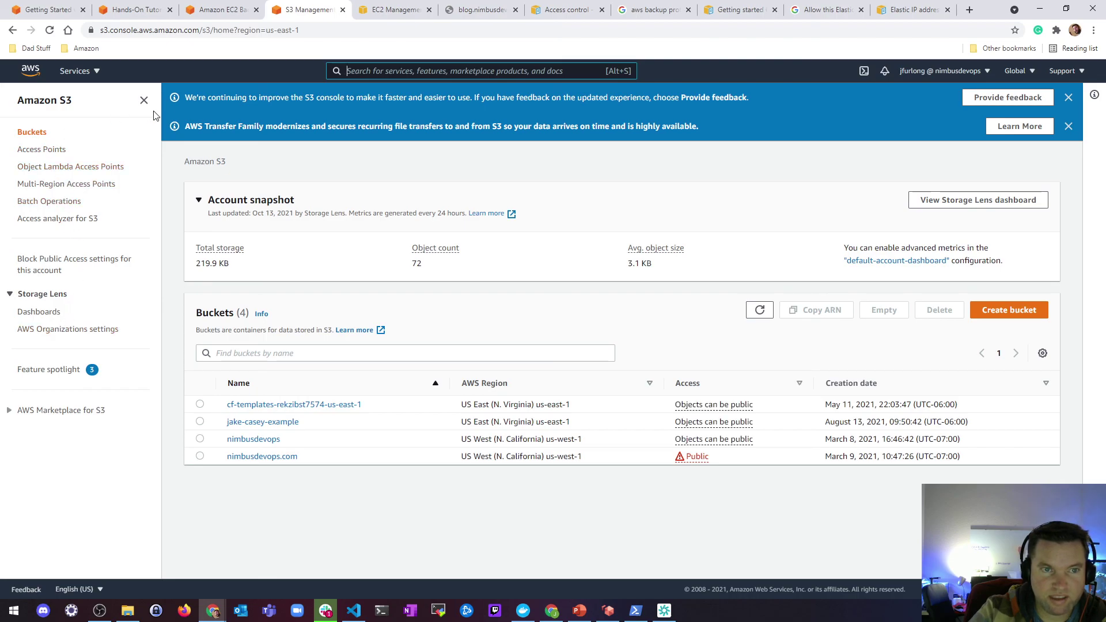
{"action": "left_click", "coordinate": [257, 439]}
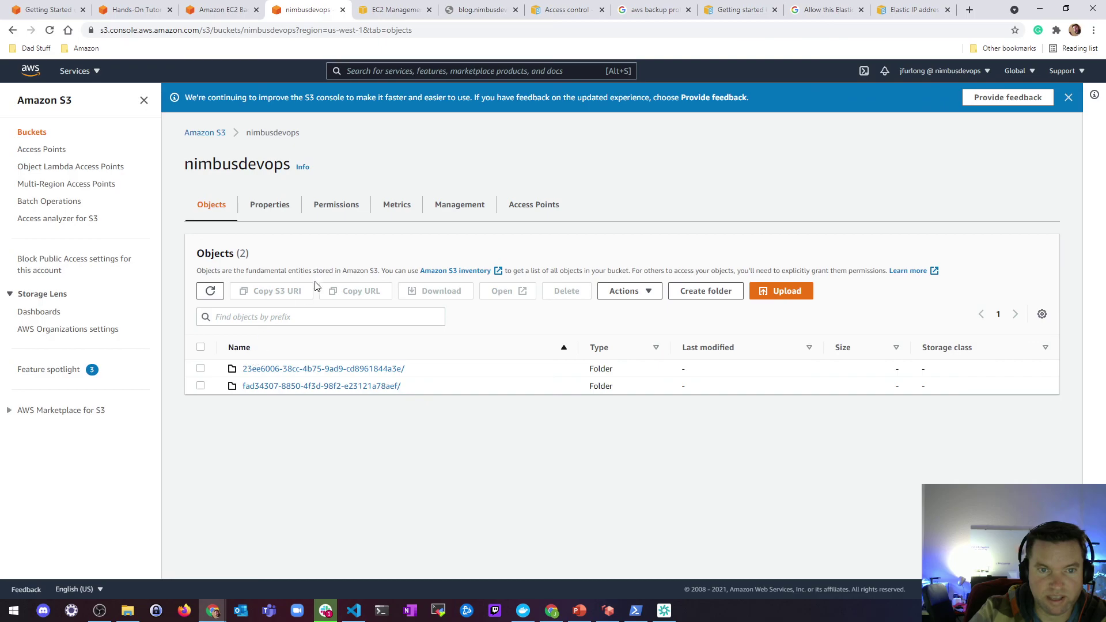
Delete both folders in the nimbusdevops bucket, confirming with "permanently delete", and close the deletion status page.
{"action": "left_click", "coordinate": [200, 368]}
{"action": "left_click", "coordinate": [200, 386]}
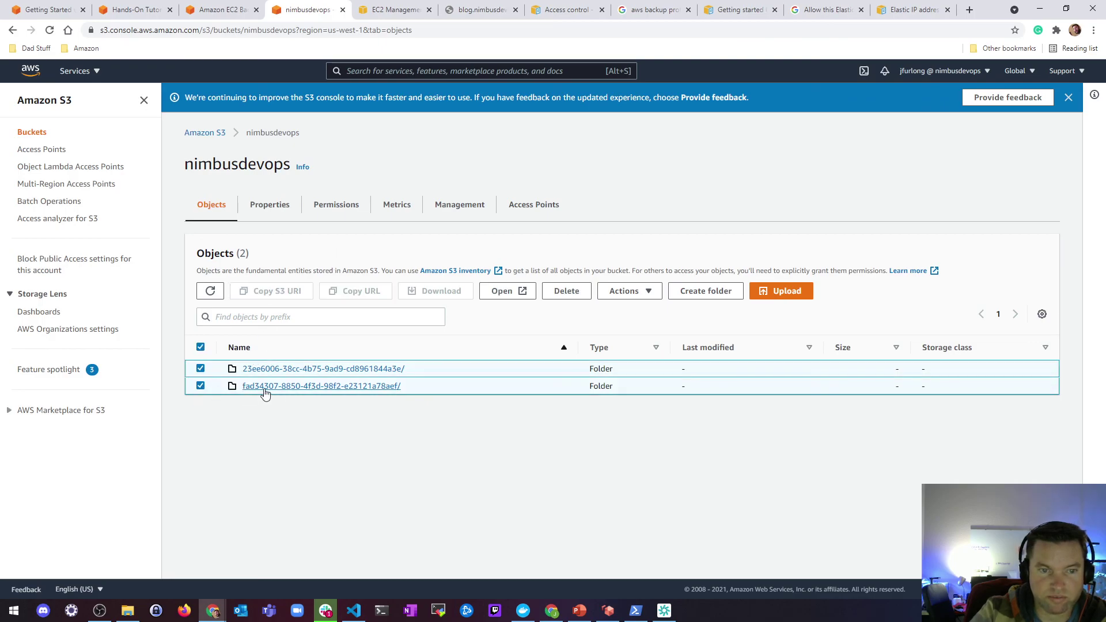
{"action": "left_click", "coordinate": [567, 290]}
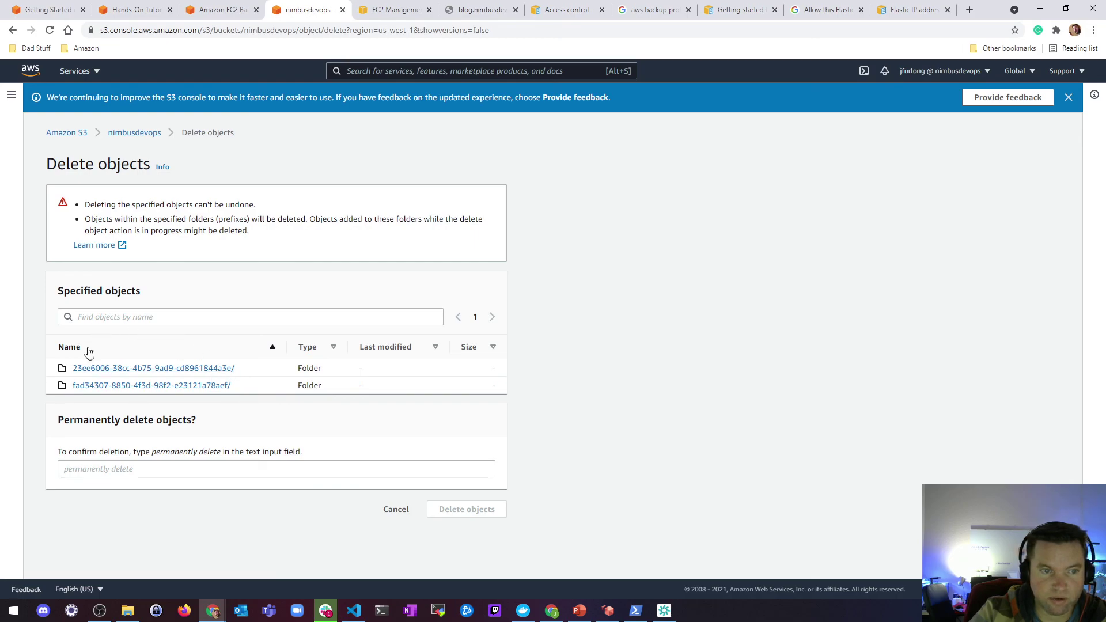
{"action": "left_click", "coordinate": [151, 473]}
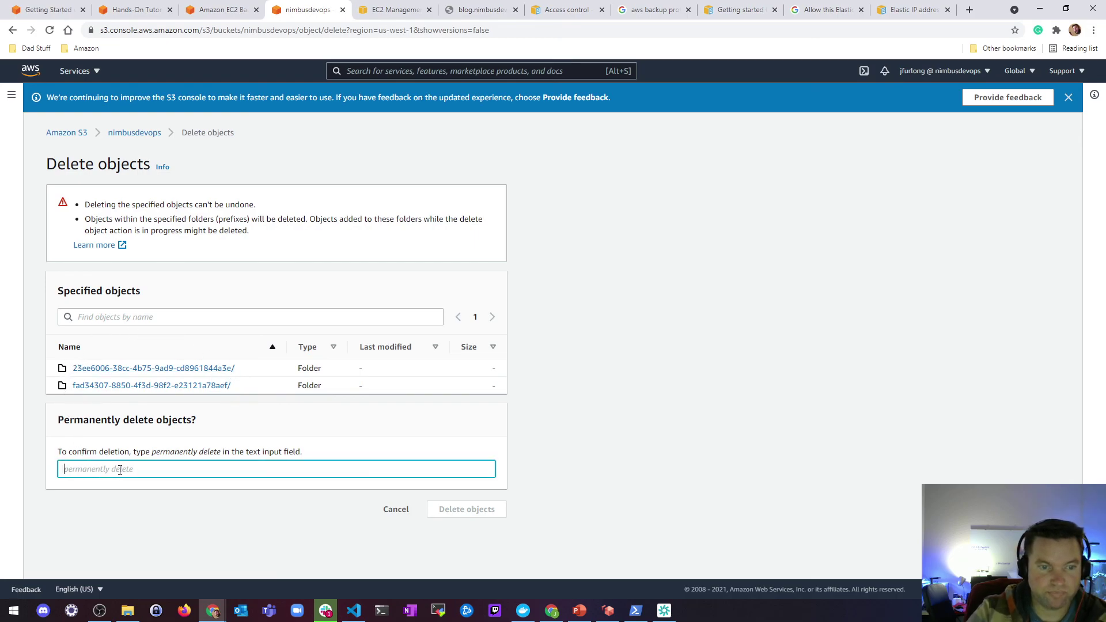
{"action": "left_click_drag", "start_coordinate": [221, 452], "coordinate": [154, 450]}
{"action": "key", "text": "ctrl+c"}
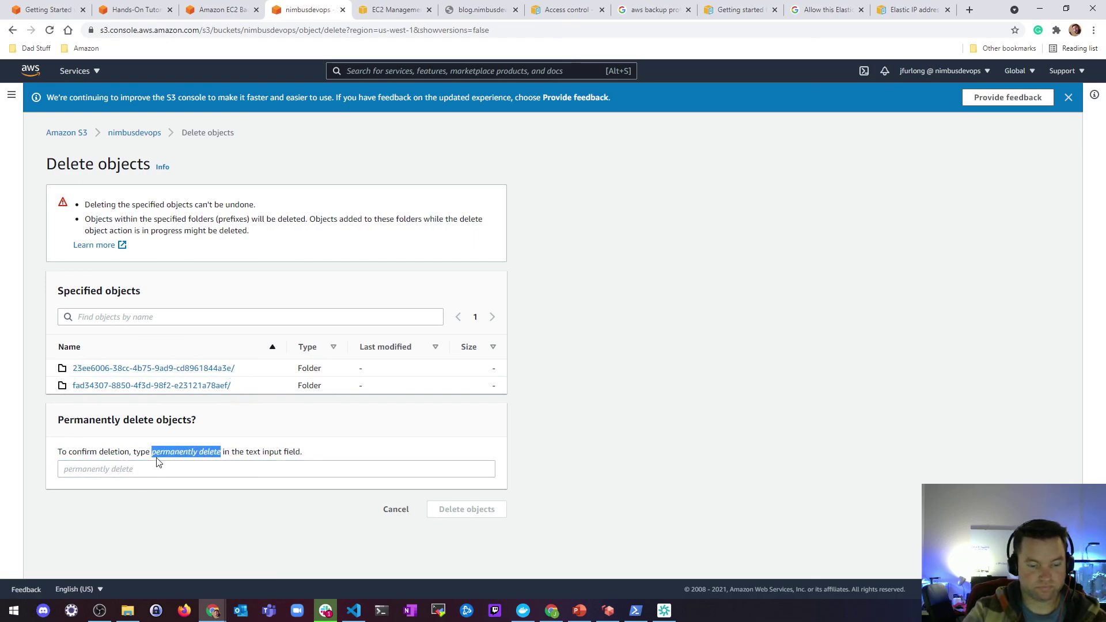
{"action": "left_click", "coordinate": [153, 470]}
{"action": "key", "text": "ctrl+v"}
{"action": "left_click", "coordinate": [462, 515]}
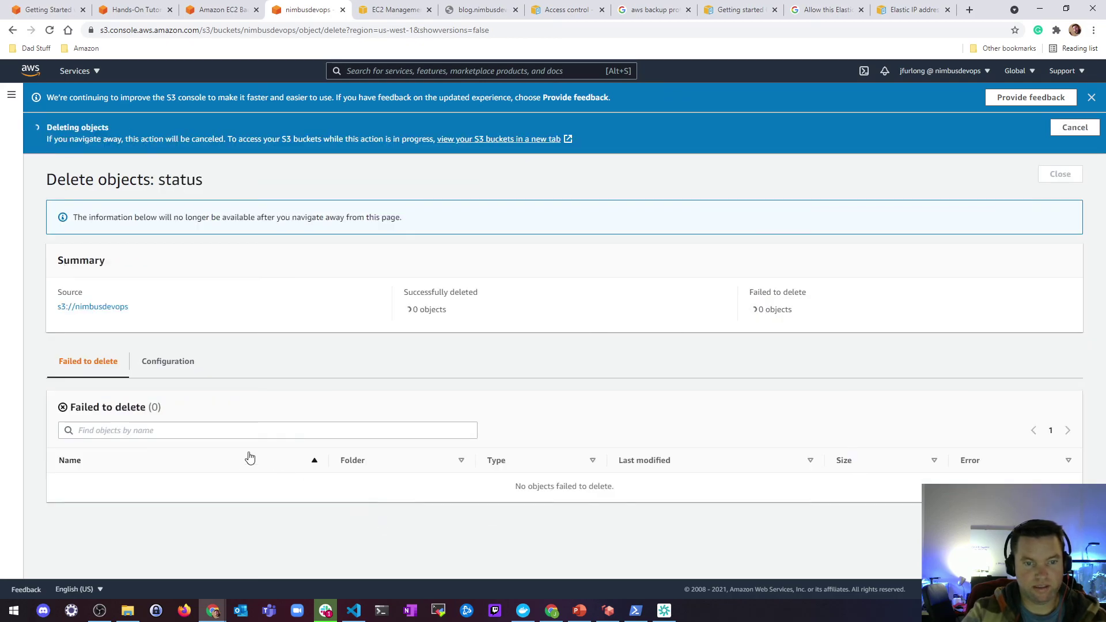
{"action": "left_click", "coordinate": [1060, 174]}
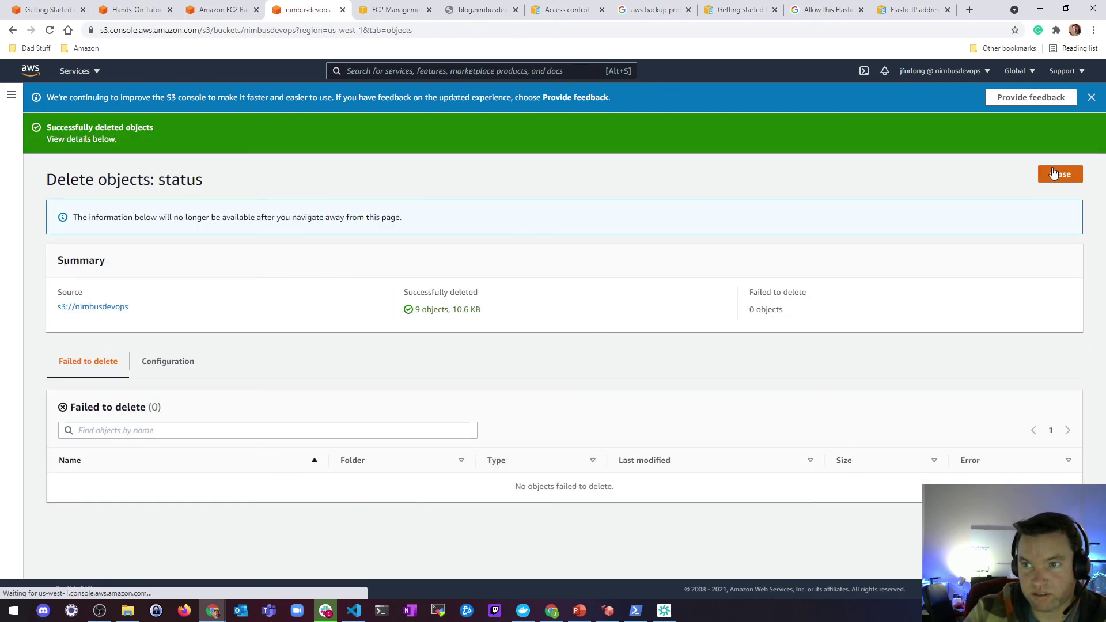
Return to the S3 bucket list, leaving the console's service search empty.
{"action": "left_click", "coordinate": [79, 104]}
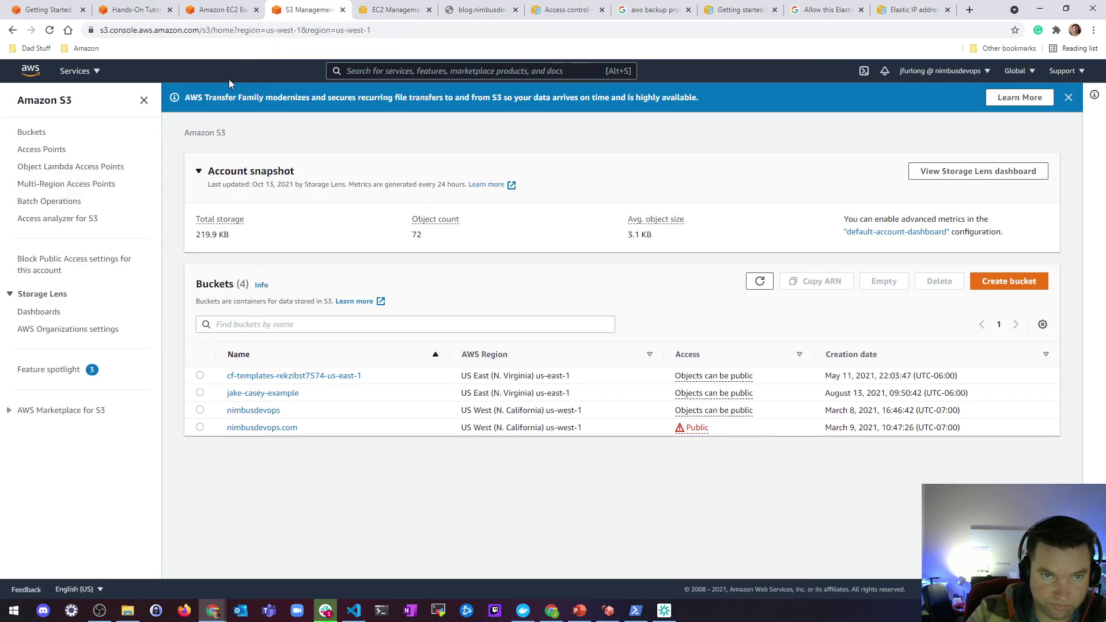
{"action": "type", "text": "a"}
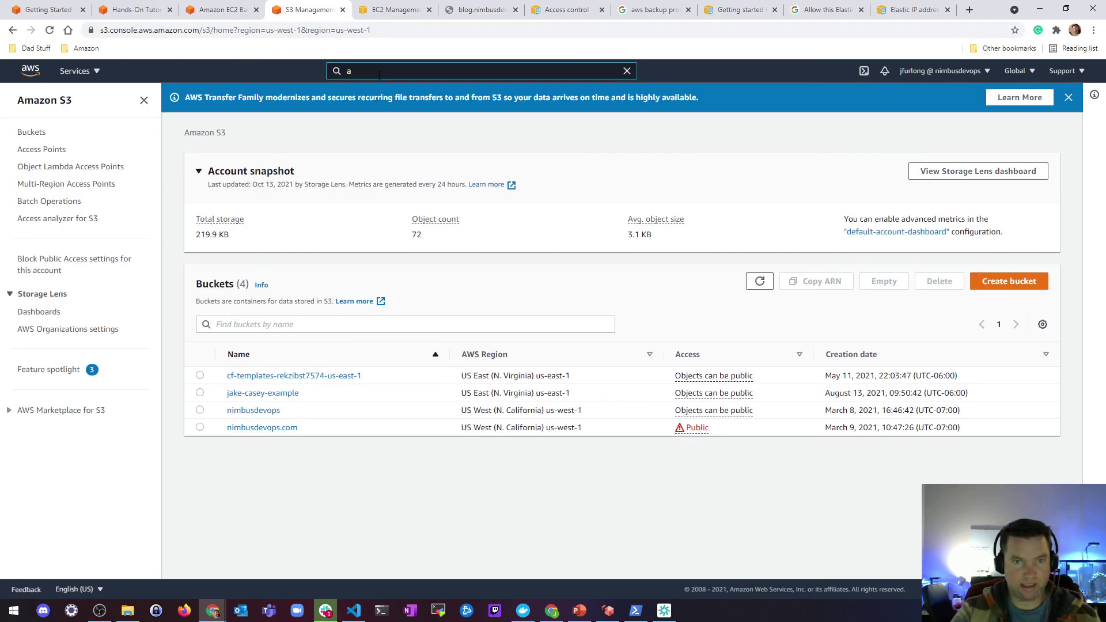
{"action": "key", "text": "Escape"}
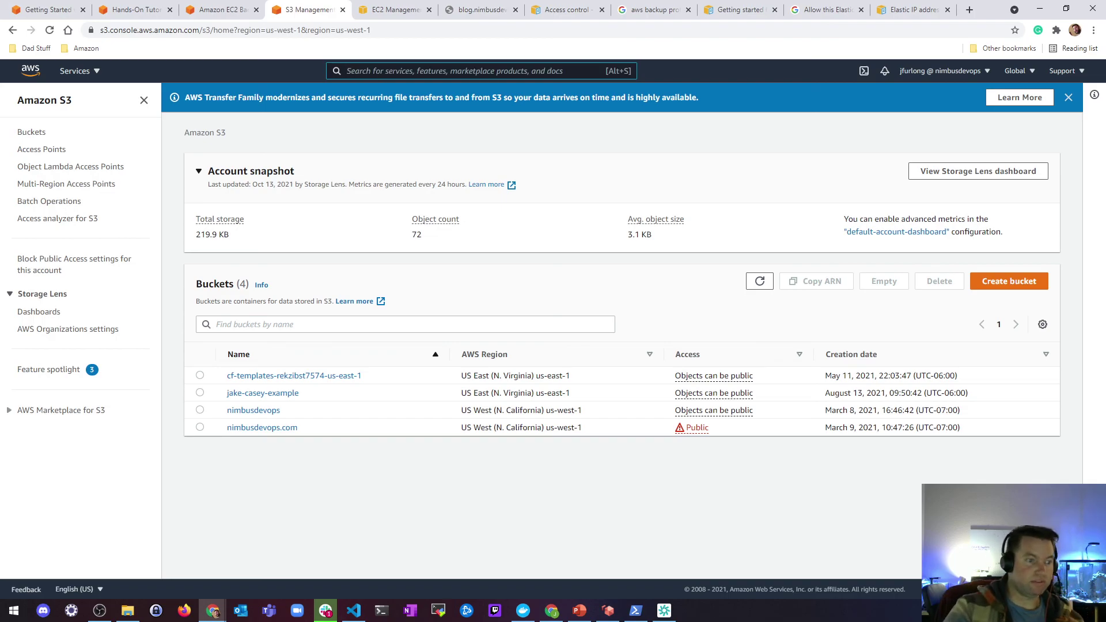